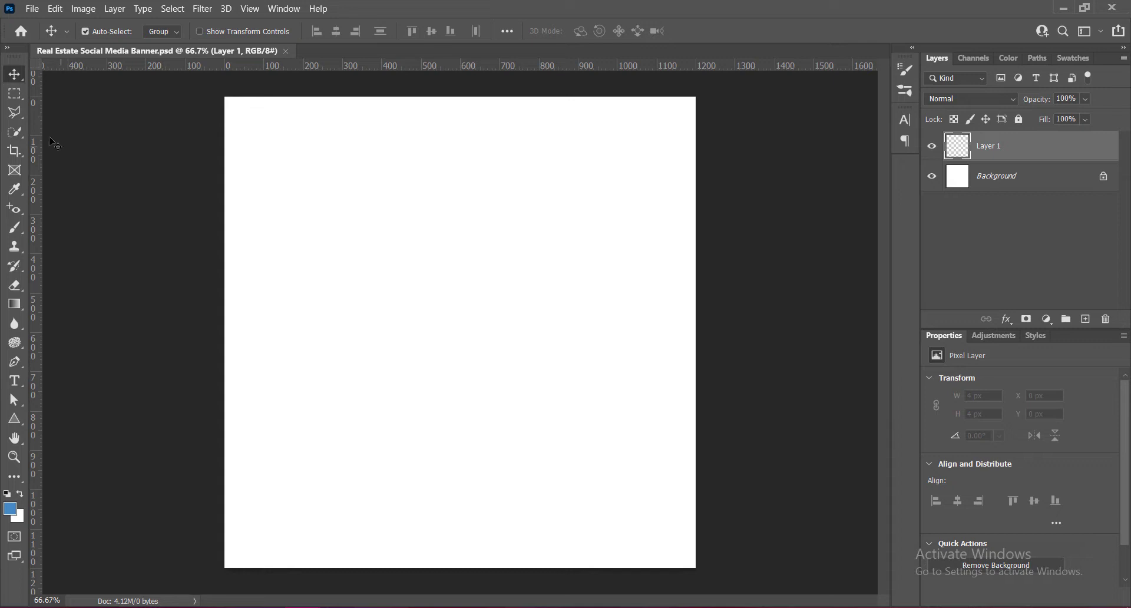
- Draw a black rectangle about 1344 × 1303 px covering the whole canvas
right_click(15, 419)
click(83, 414)
drag(195, 80, 723, 592)
key(v)
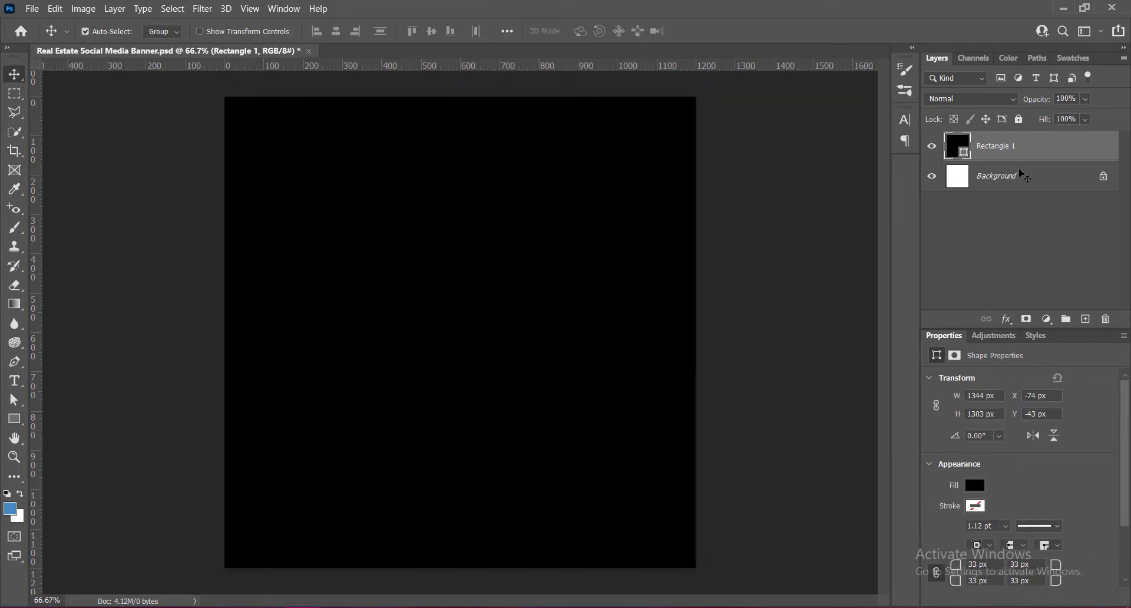
- Add a Gradient Overlay to the rectangle layer and reverse the gradient direction
right_click(956, 143)
click(956, 147)
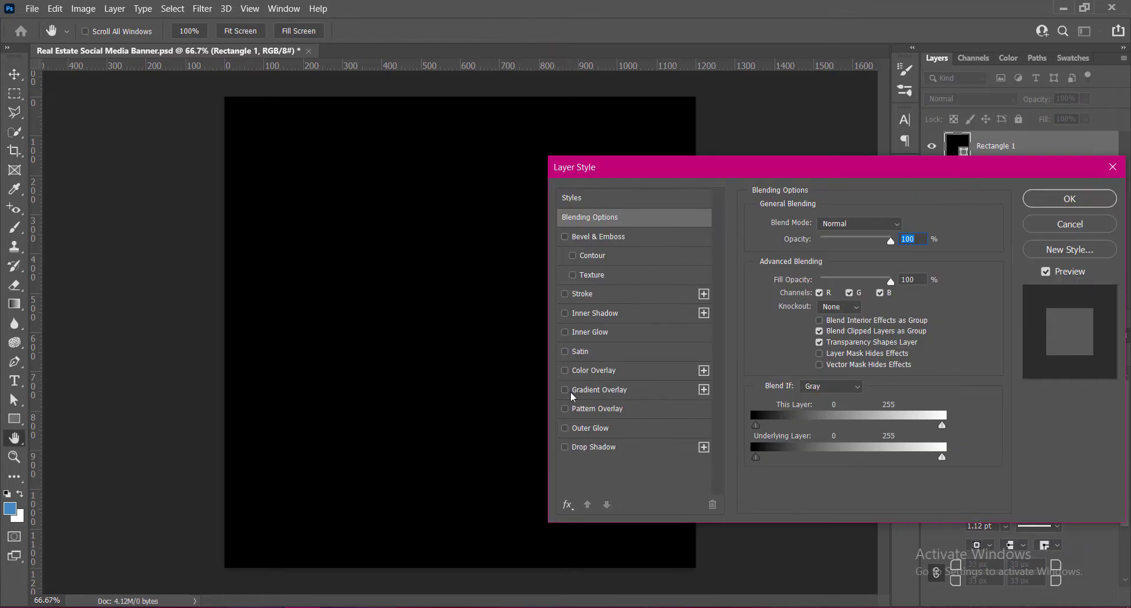
click(565, 390)
click(592, 390)
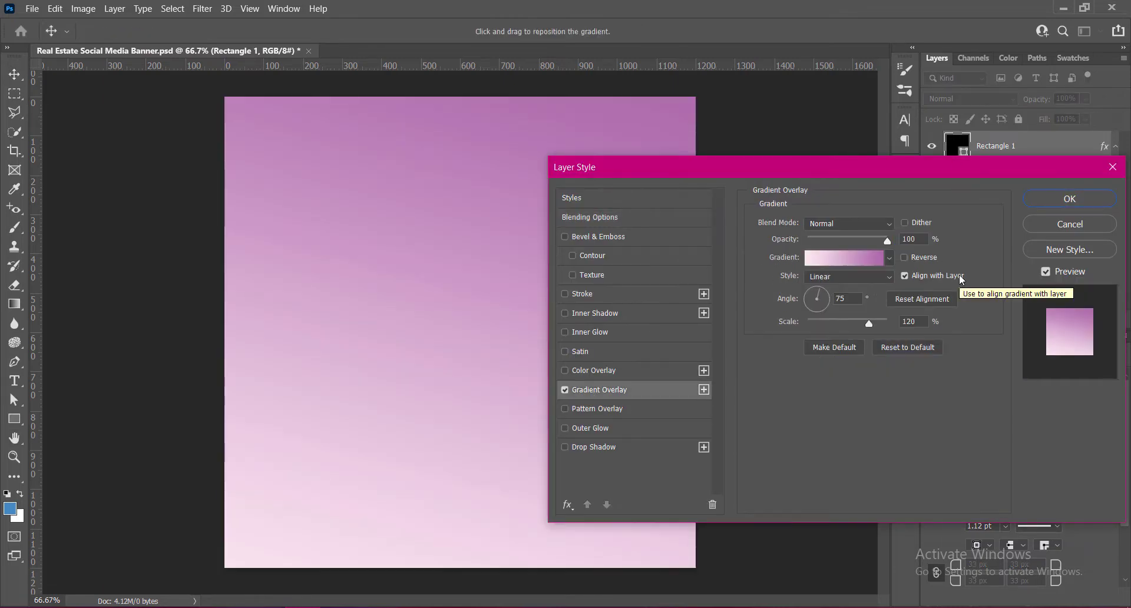
click(906, 257)
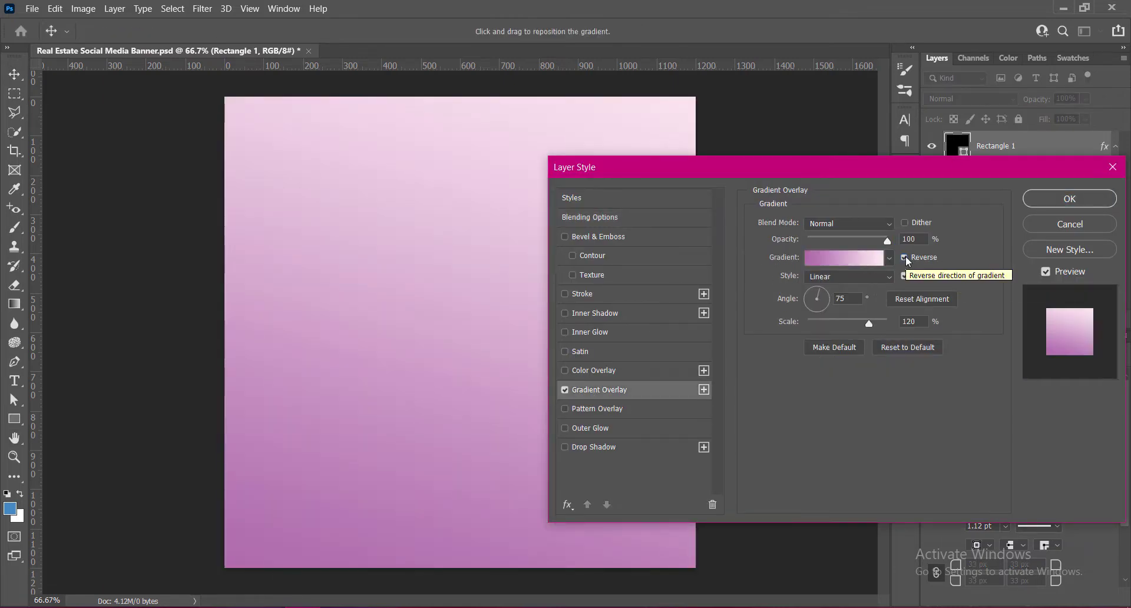
- Set the gradient overlay's angle to -75° and apply the layer style
click(836, 298)
text(-)
key(Return)
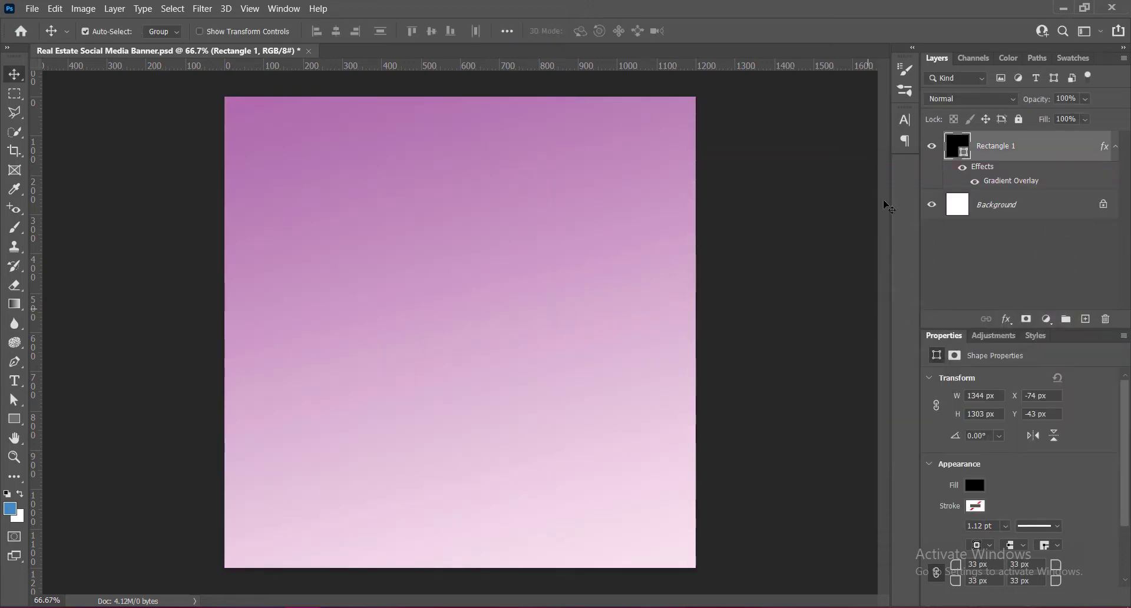
- Reopen the rectangle's Gradient Overlay settings and set the angle to 75° with Reverse enabled
right_click(958, 146)
click(962, 156)
click(626, 390)
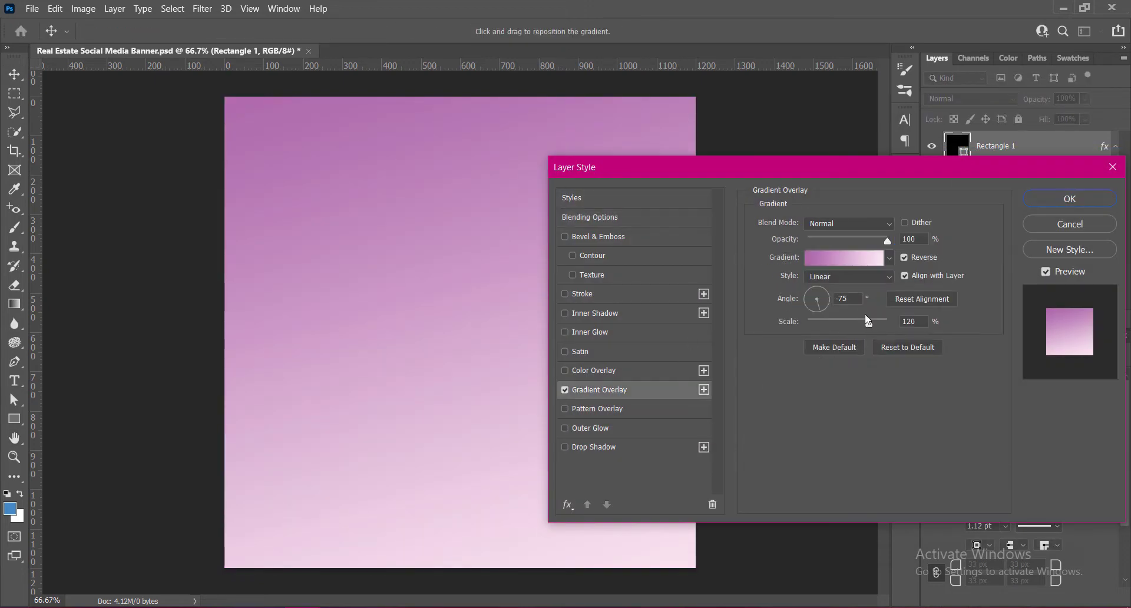
key(BackSpace)
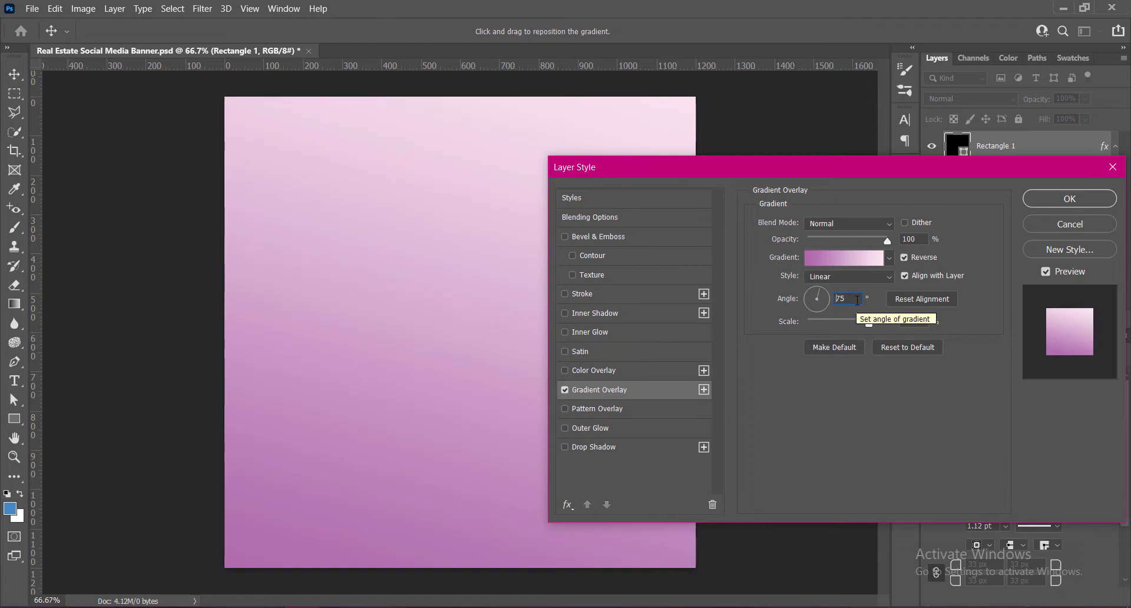
click(905, 257)
click(904, 257)
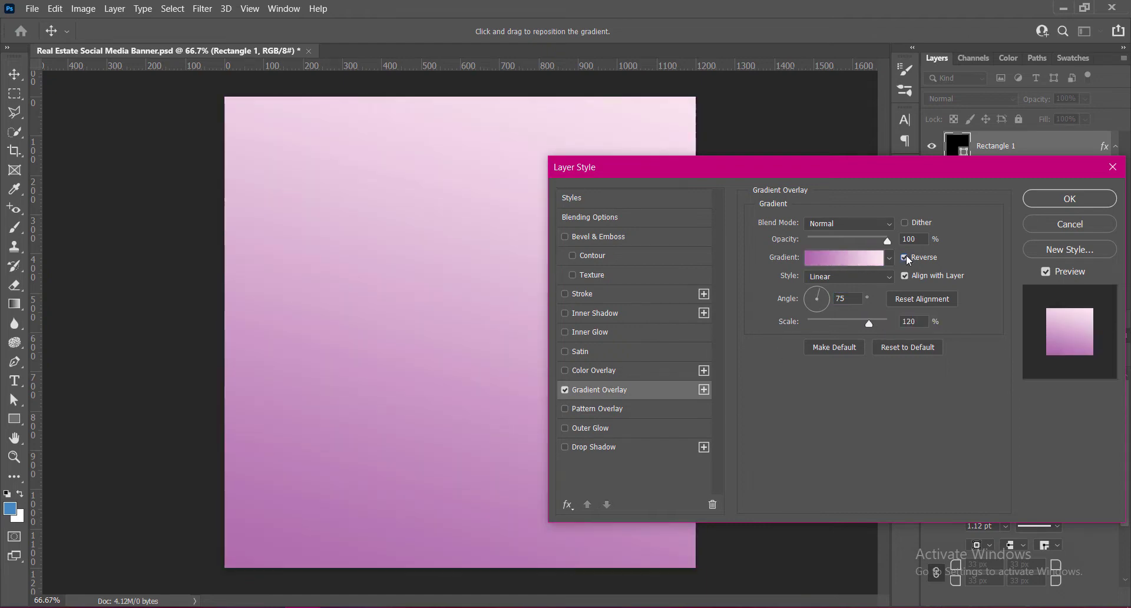
- Edit the overlay gradient and change its stop at location 100 % to dark violet 13002a
click(846, 260)
double_click(399, 396)
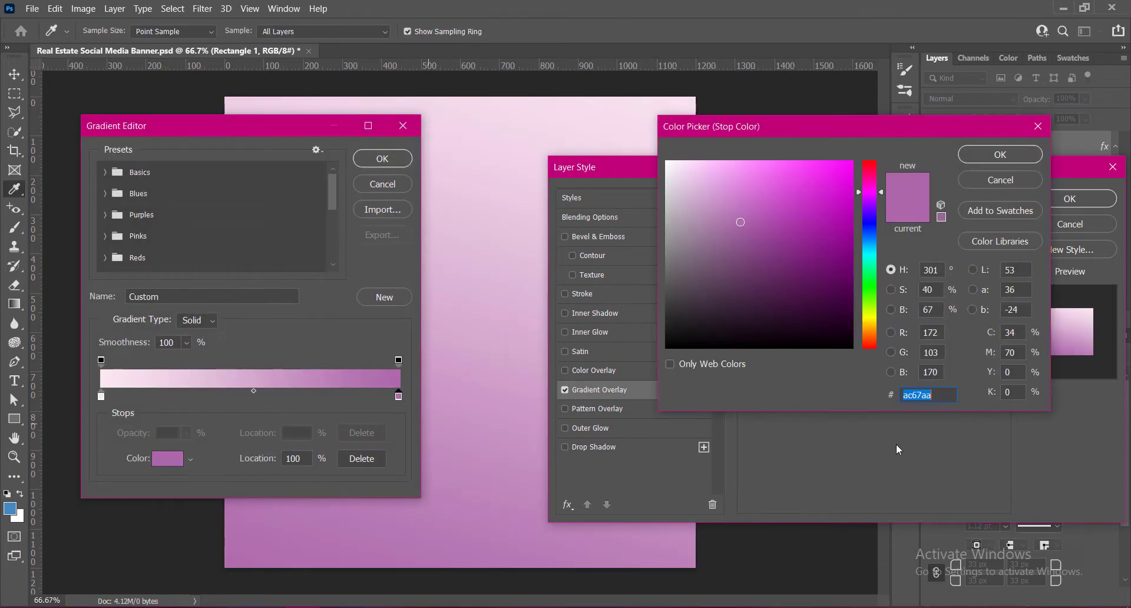
click(871, 210)
click(851, 306)
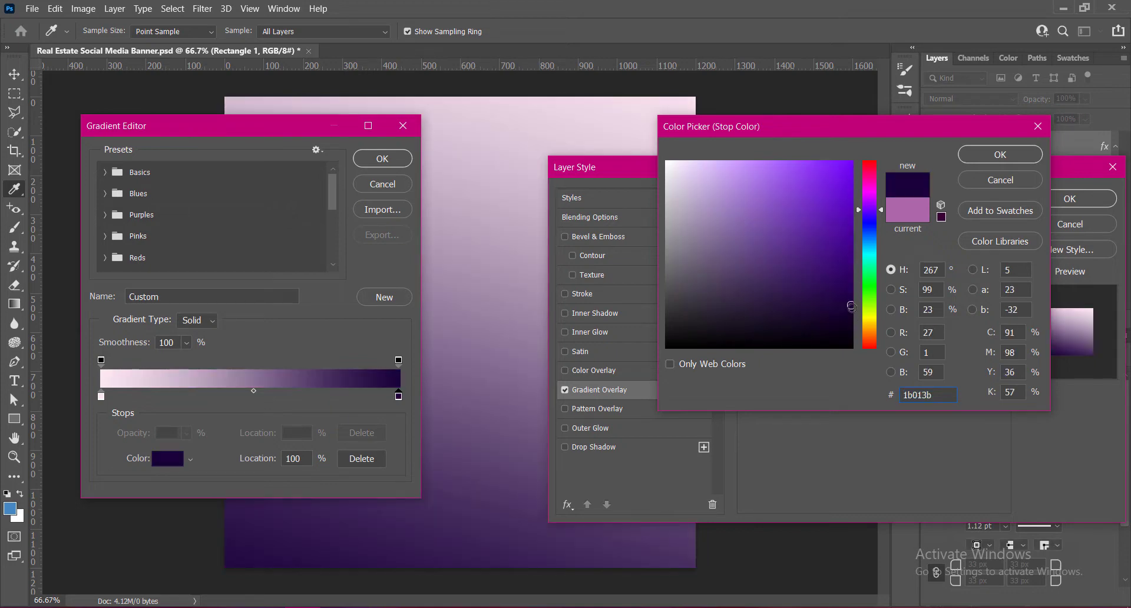
drag(851, 305, 854, 317)
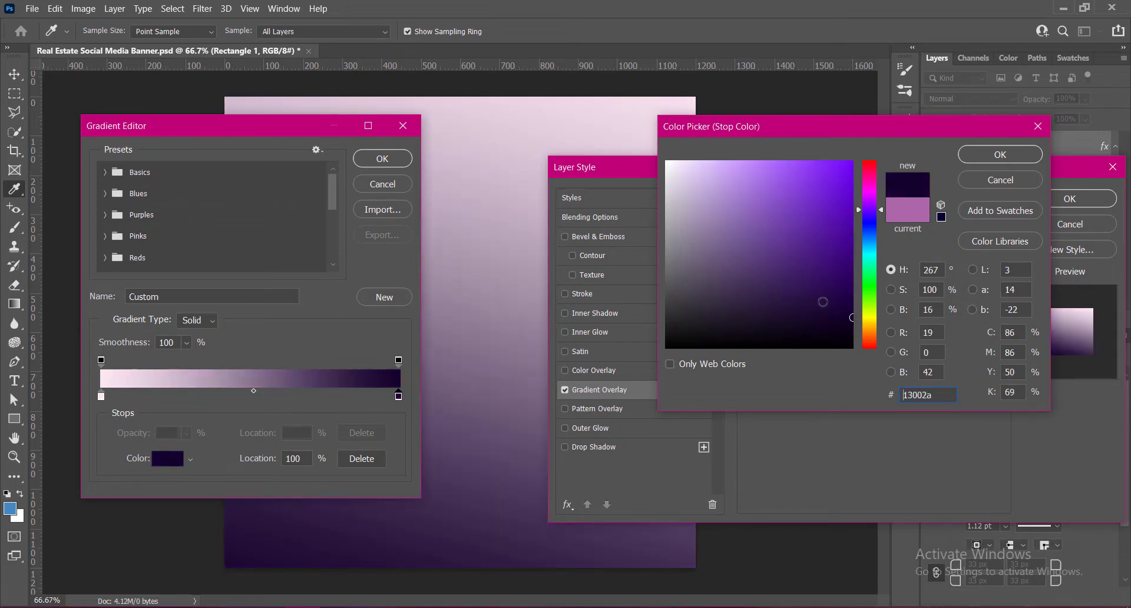
click(1025, 156)
- Change the gradient's stop at location 0 % to bright purple b85efd
double_click(101, 394)
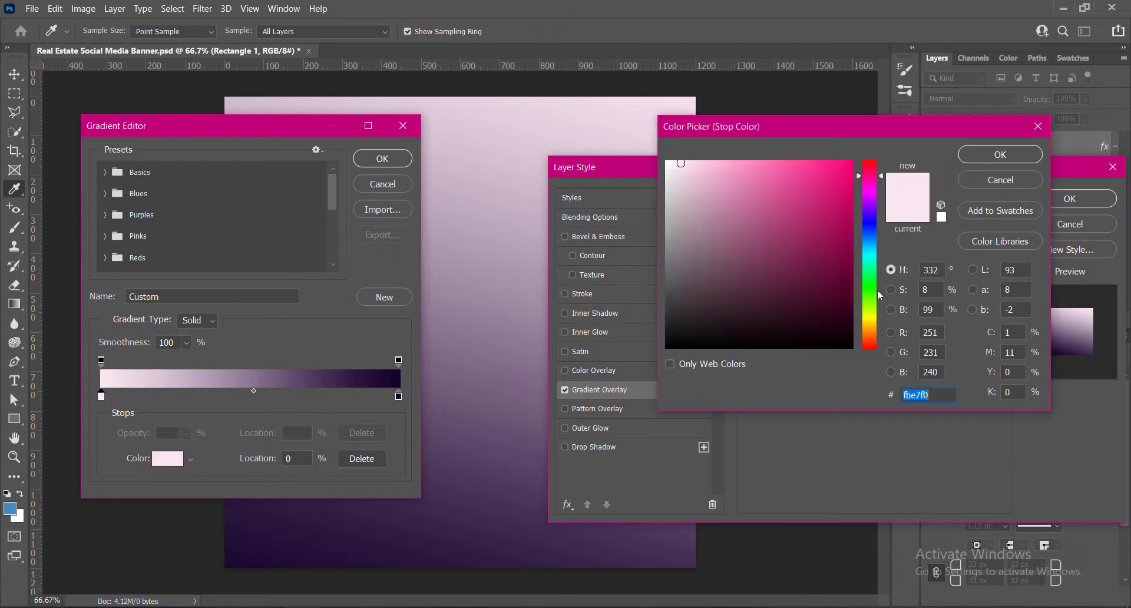
click(871, 208)
click(754, 170)
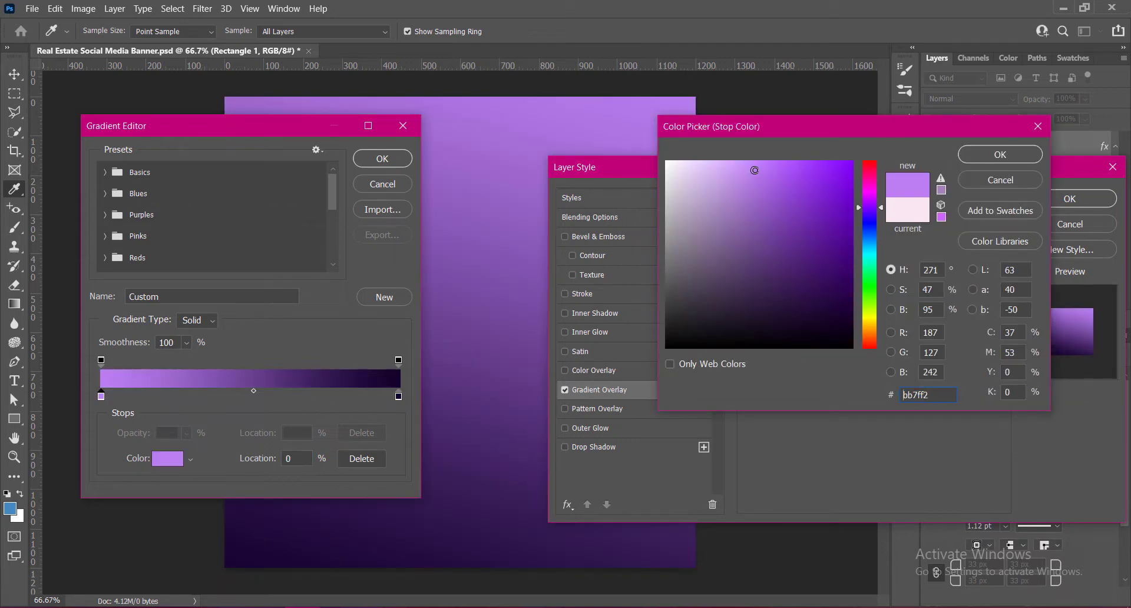
click(849, 195)
click(773, 168)
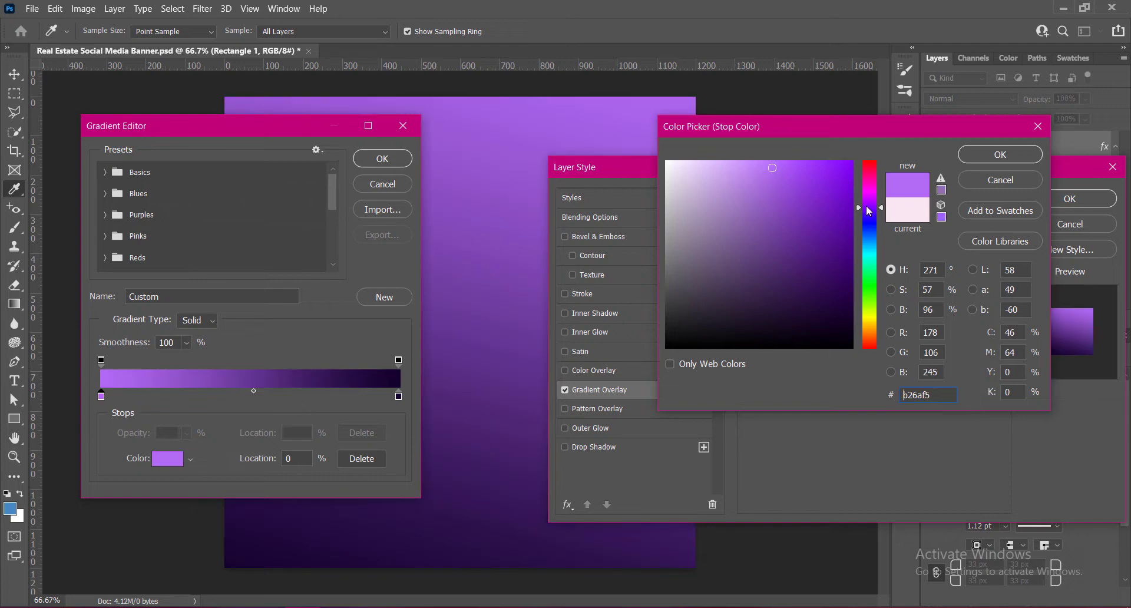
click(763, 158)
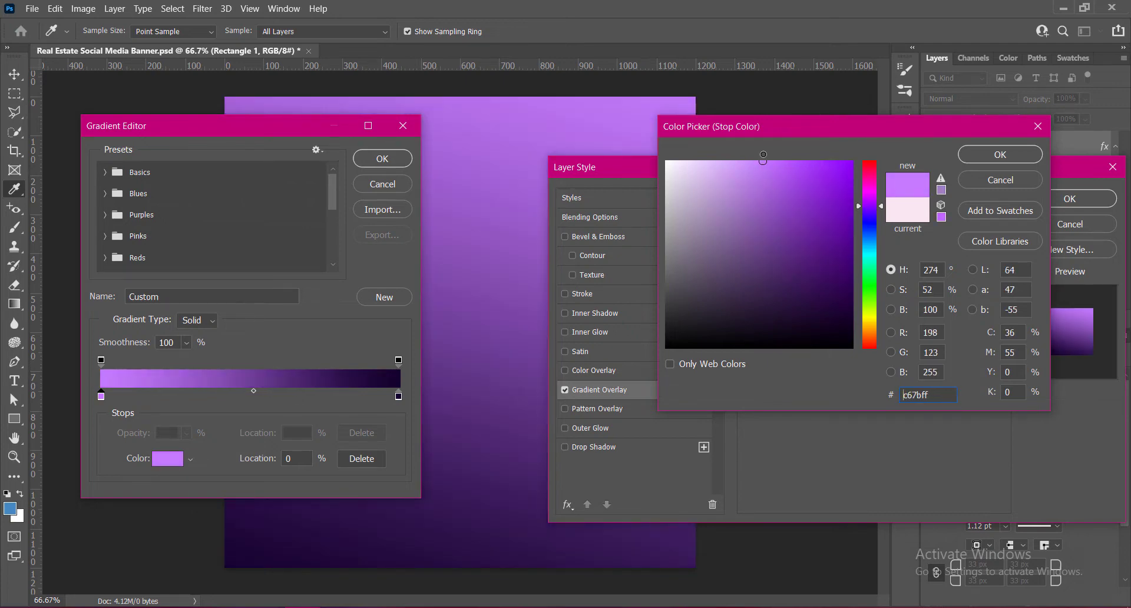
click(744, 163)
drag(744, 163, 796, 159)
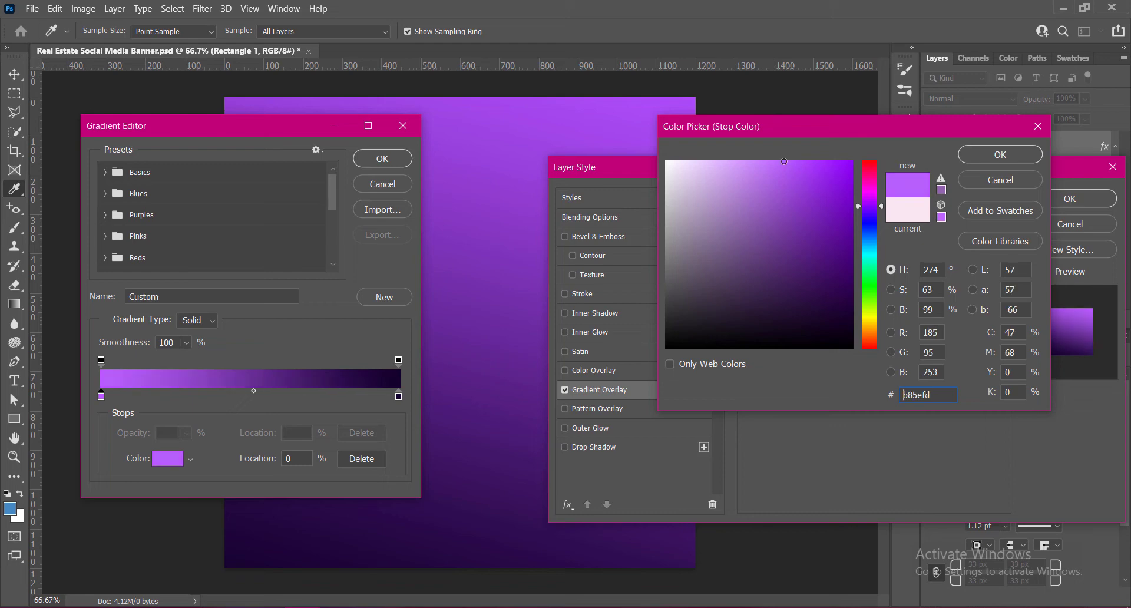
click(1001, 154)
- Recolour the gradient's dark stop at location 100 % to 1b003c
double_click(398, 396)
click(854, 304)
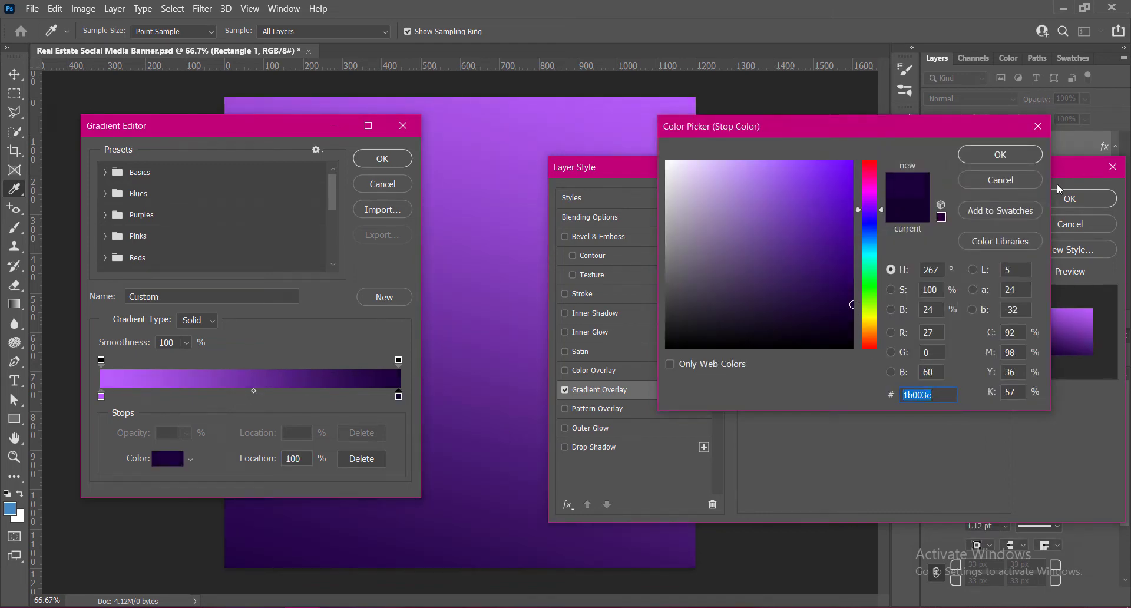
click(1028, 158)
- Move the gradient midpoint to 45 %, apply the gradient overlay and save the document
drag(253, 390, 237, 390)
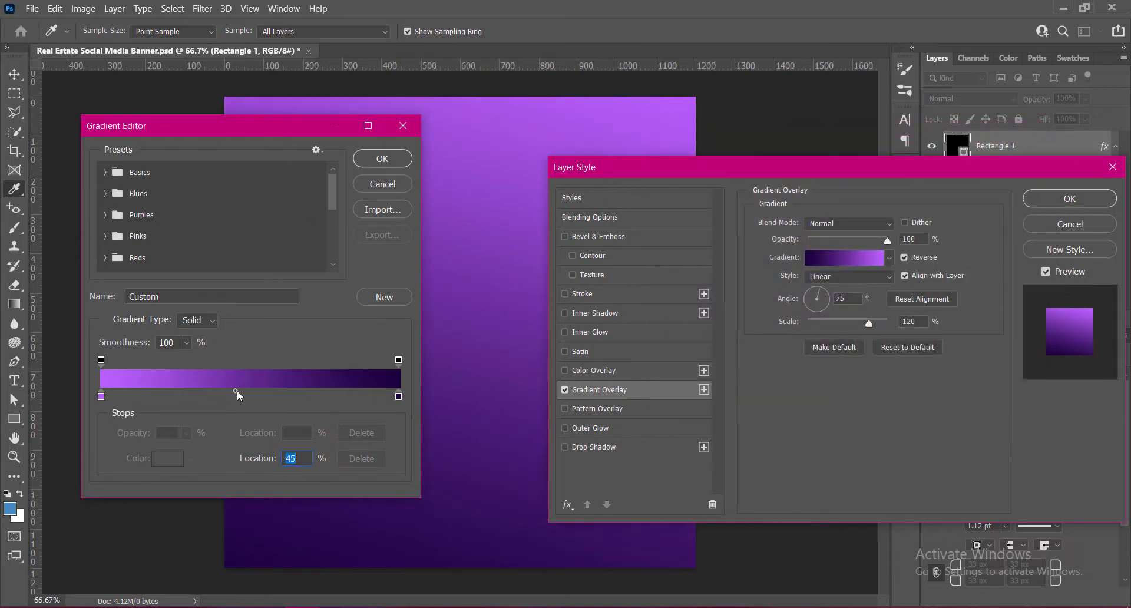
click(382, 159)
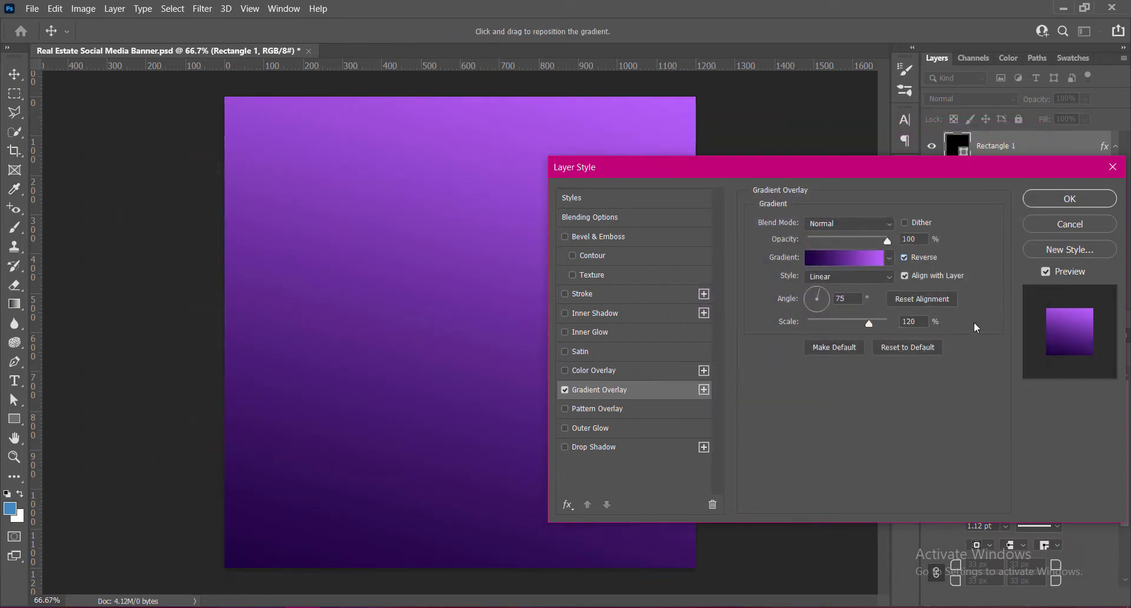
click(1032, 197)
key(ctrl+s)
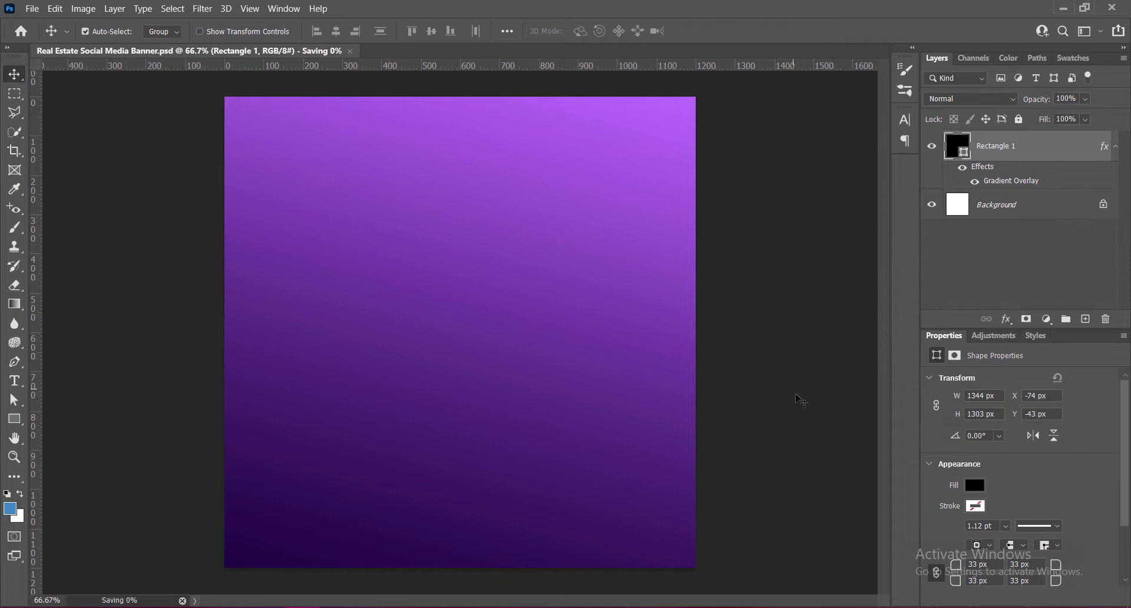
- Add a new layer and create a 100 × 100 px polygon with 6 sides and a 100 % star ratio on it
click(1086, 318)
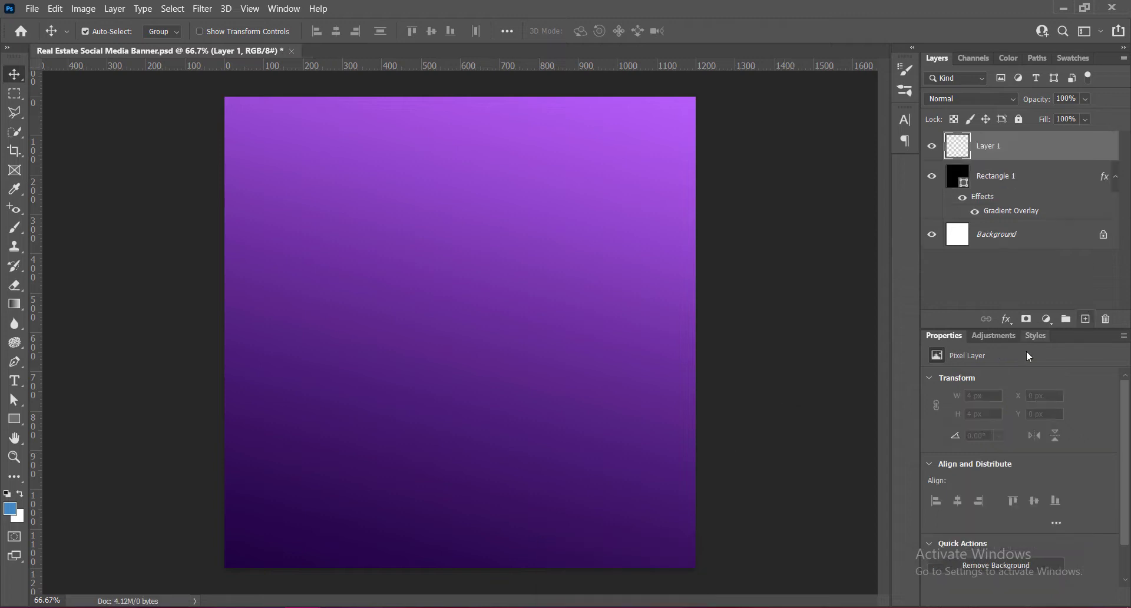
scroll(490, 354, down, 2)
drag(14, 419, 68, 462)
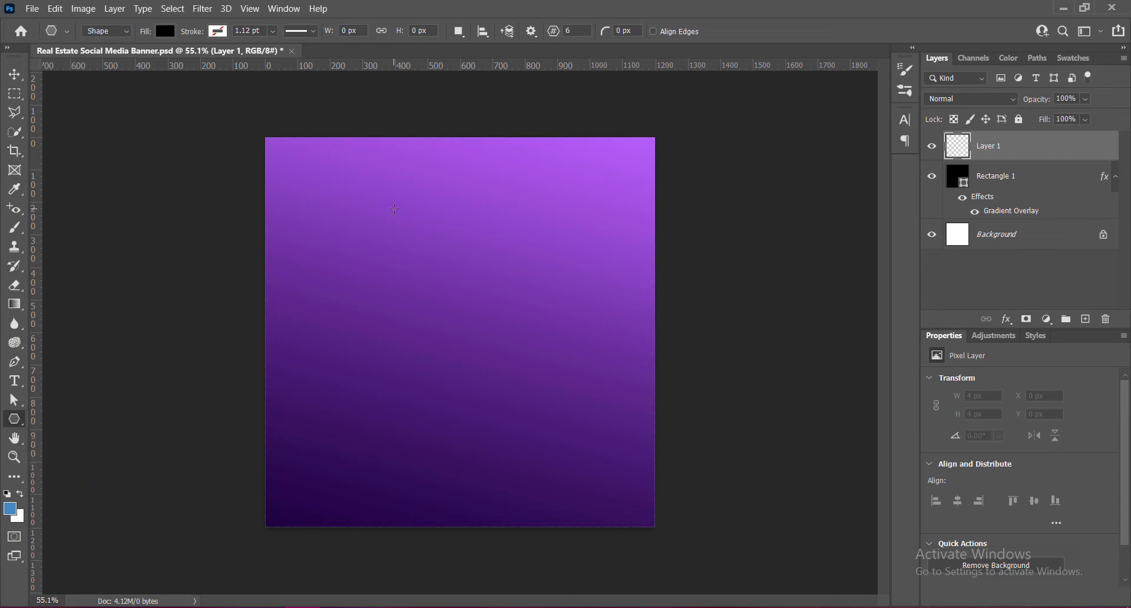
drag(395, 209, 446, 306)
key(ctrl+z)
click(435, 268)
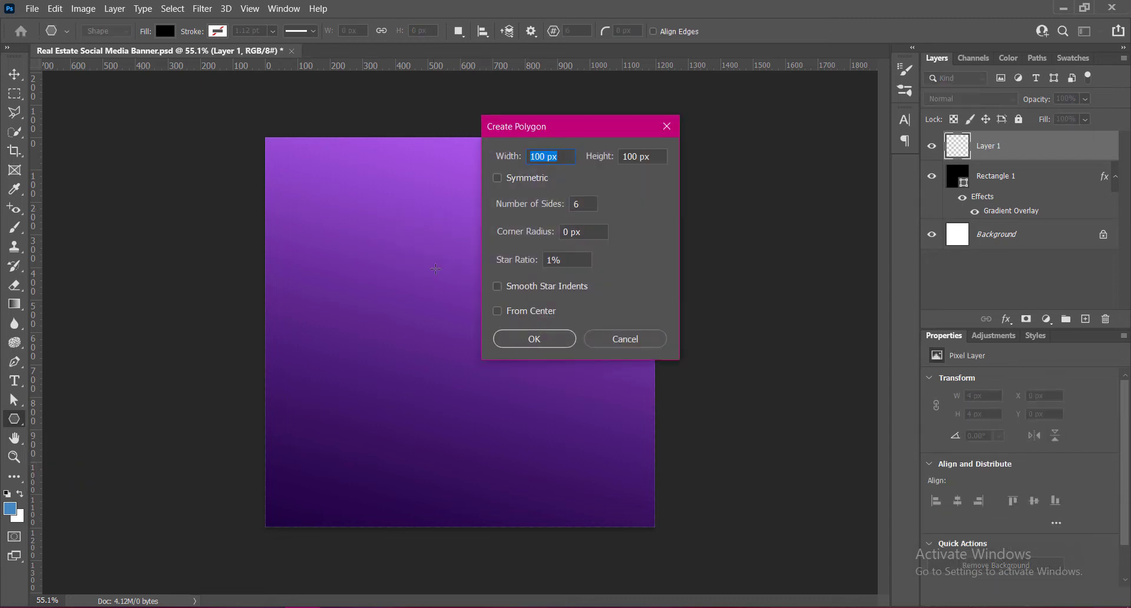
drag(568, 260, 512, 260)
text(100)
click(531, 344)
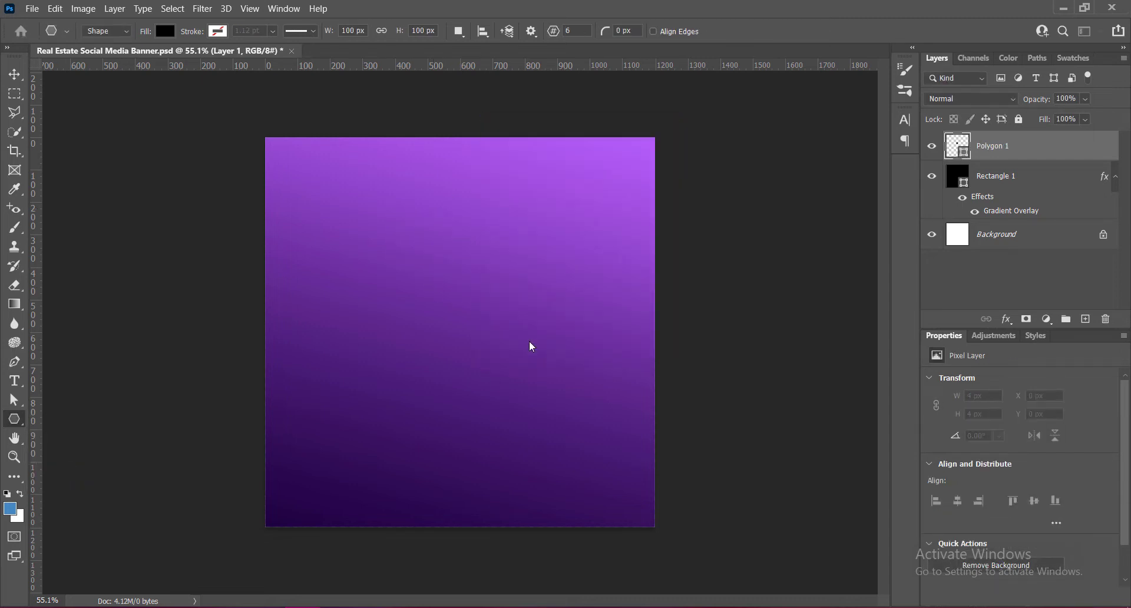
key(v)
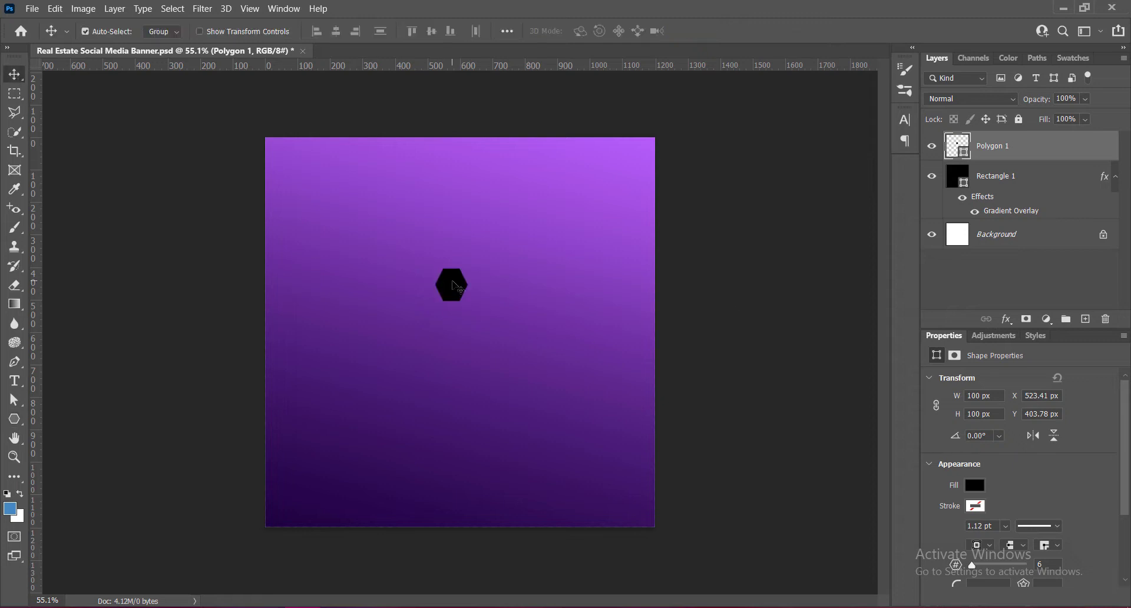
- Free-transform the hexagon to about 906 × 752 px over the middle of the canvas
key(ctrl+t)
drag(469, 302, 599, 434)
drag(435, 352, 356, 351)
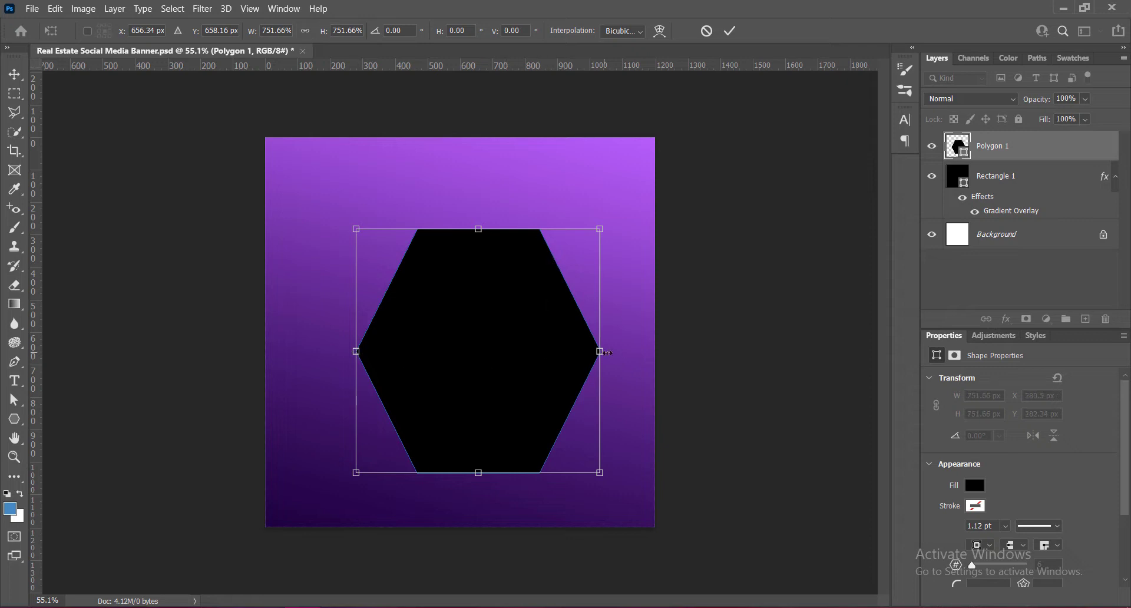
drag(607, 352, 643, 352)
drag(356, 351, 348, 351)
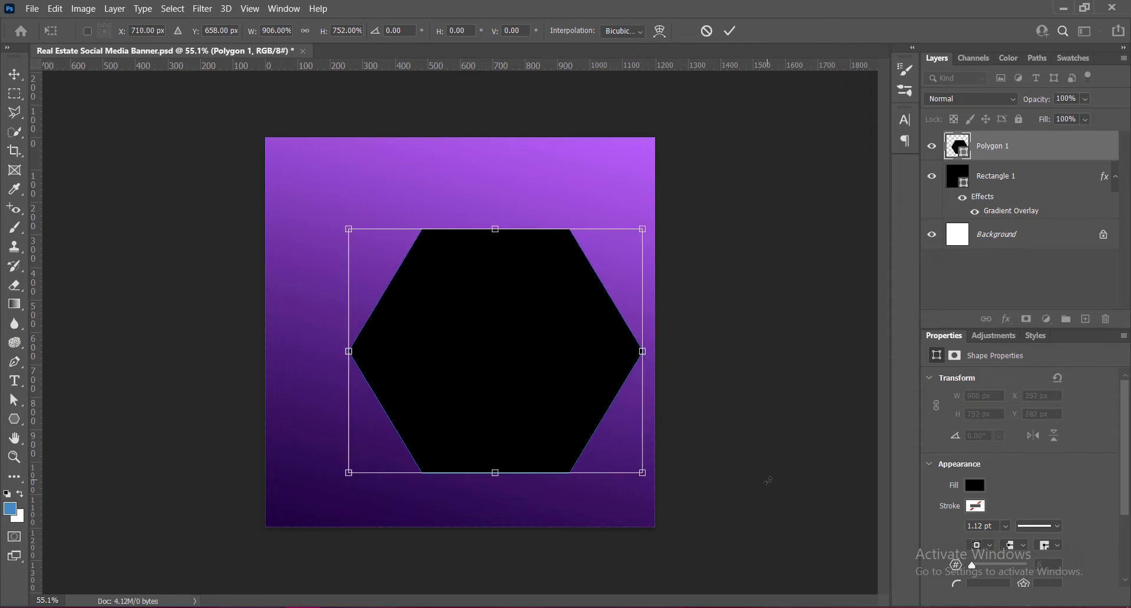
- Rotate the hexagon to about -80° and enlarge it to about 1303 × 1529 px, covering the upper part of the canvas
drag(651, 491, 703, 281)
drag(511, 404, 521, 258)
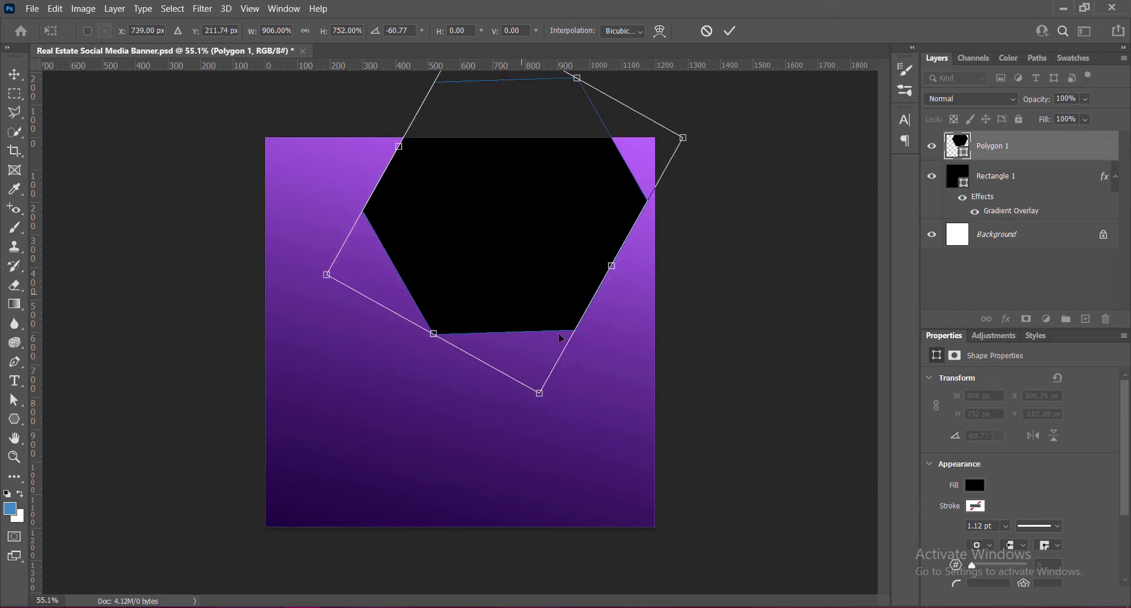
drag(567, 409, 623, 386)
drag(359, 330, 199, 389)
drag(589, 434, 663, 471)
drag(722, 94, 746, 74)
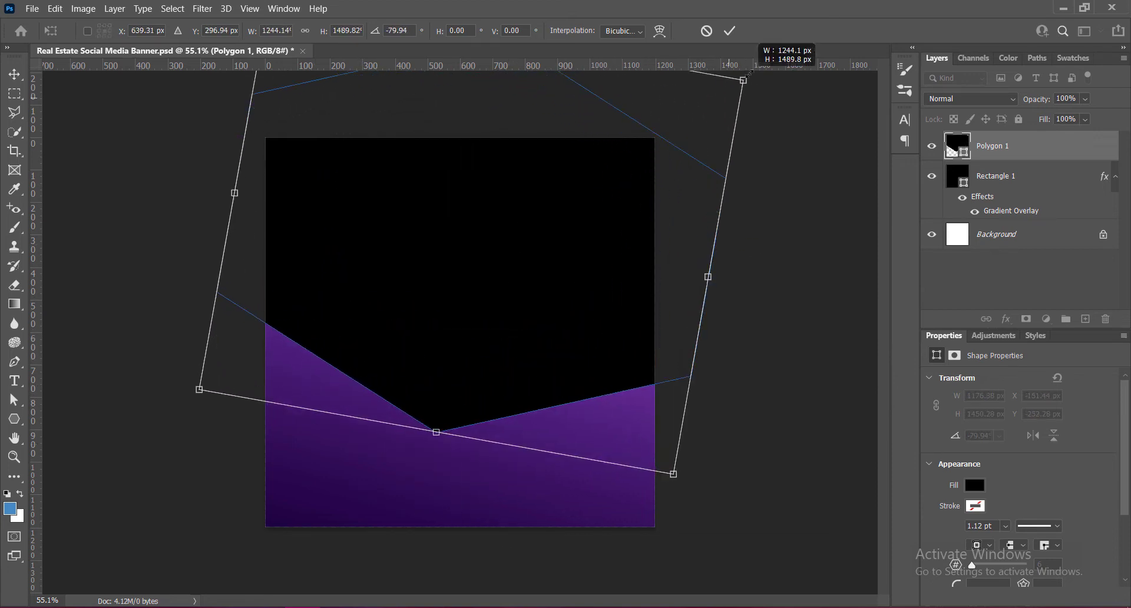
drag(475, 377, 469, 326)
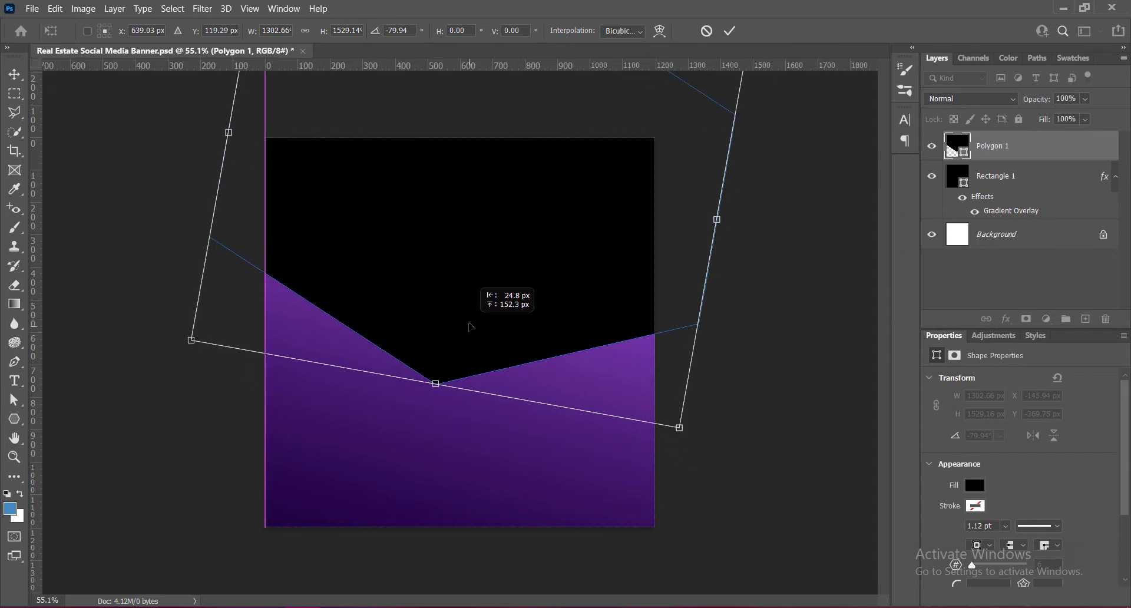
- Fine-tune the hexagon to about 1331 × 1529 px at -77.6°, with its lower corner left of the canvas centre, and commit the transform
drag(708, 439, 675, 460)
drag(563, 316, 551, 292)
drag(655, 465, 680, 432)
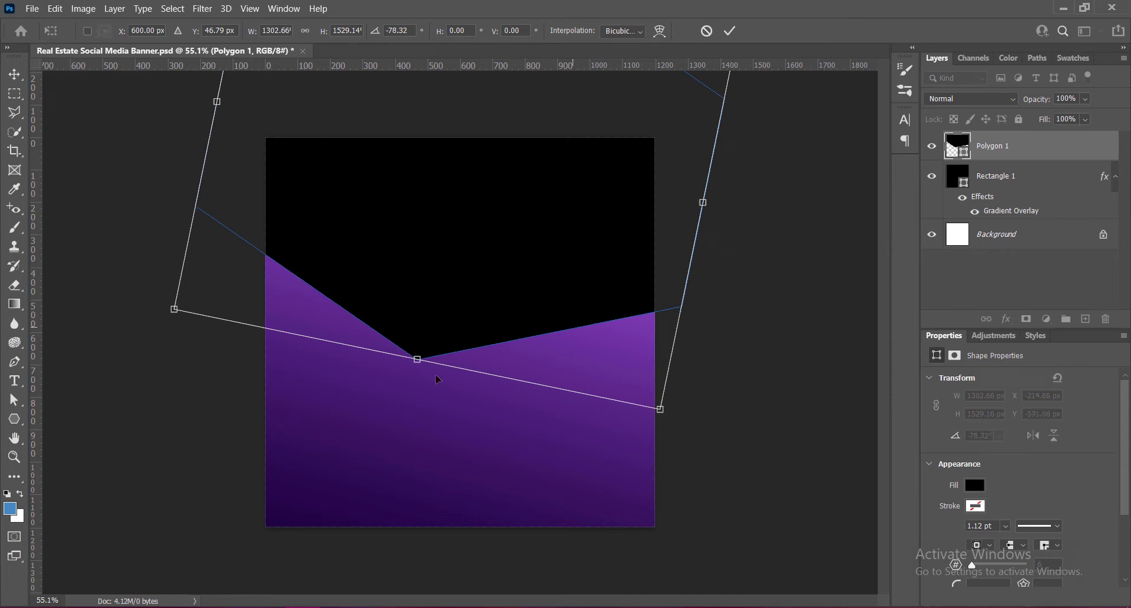
drag(416, 361, 415, 368)
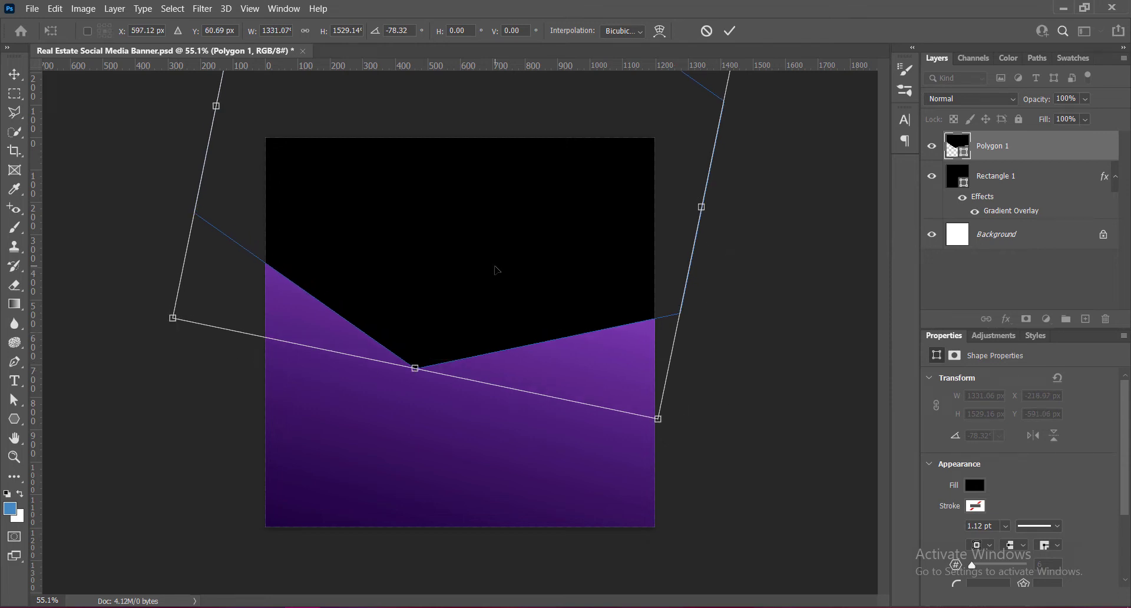
drag(677, 425, 664, 411)
mouse_move(568, 285)
mouse_down()
mouse_move(553, 298)
mouse_move(546, 273)
mouse_move(554, 285)
mouse_up()
click(729, 32)
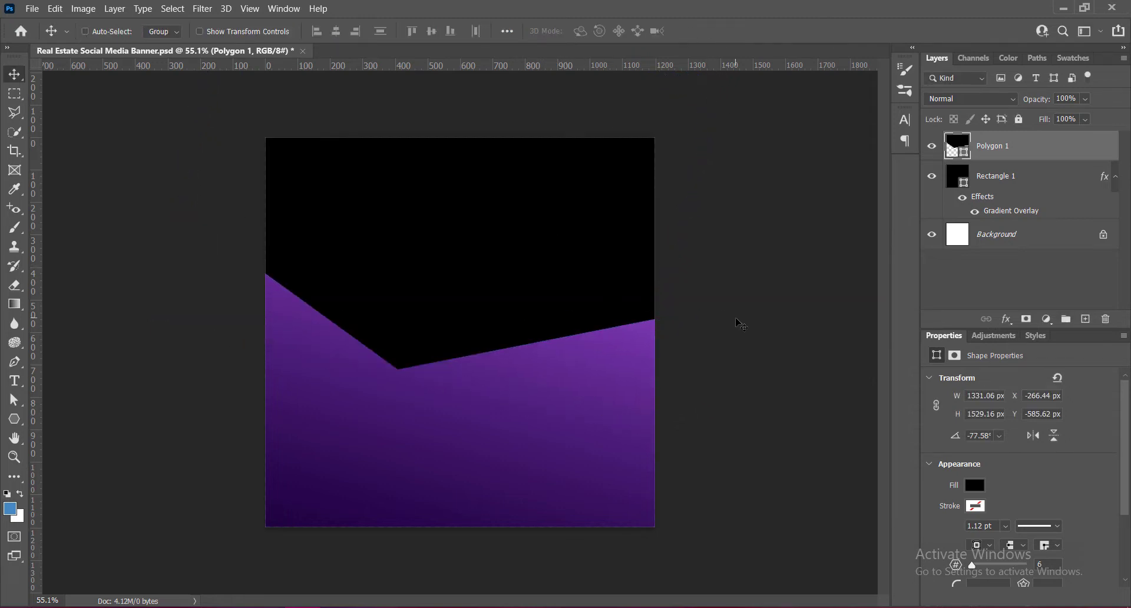
- Rotate the black hexagon slightly further to about -79.5° and commit the transform
key(ctrl+t)
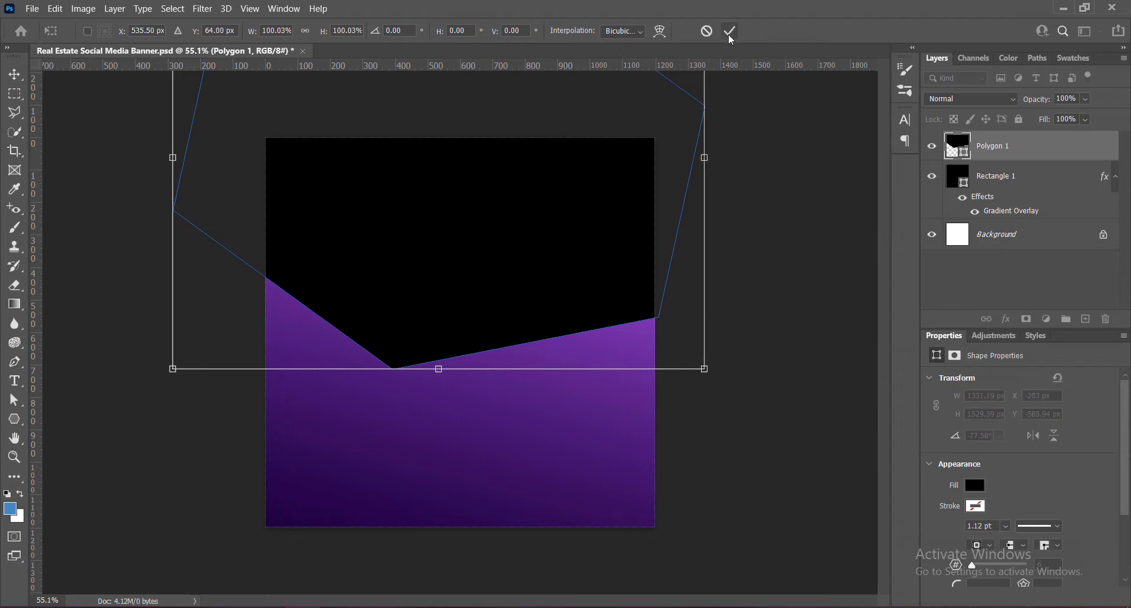
drag(726, 384, 732, 377)
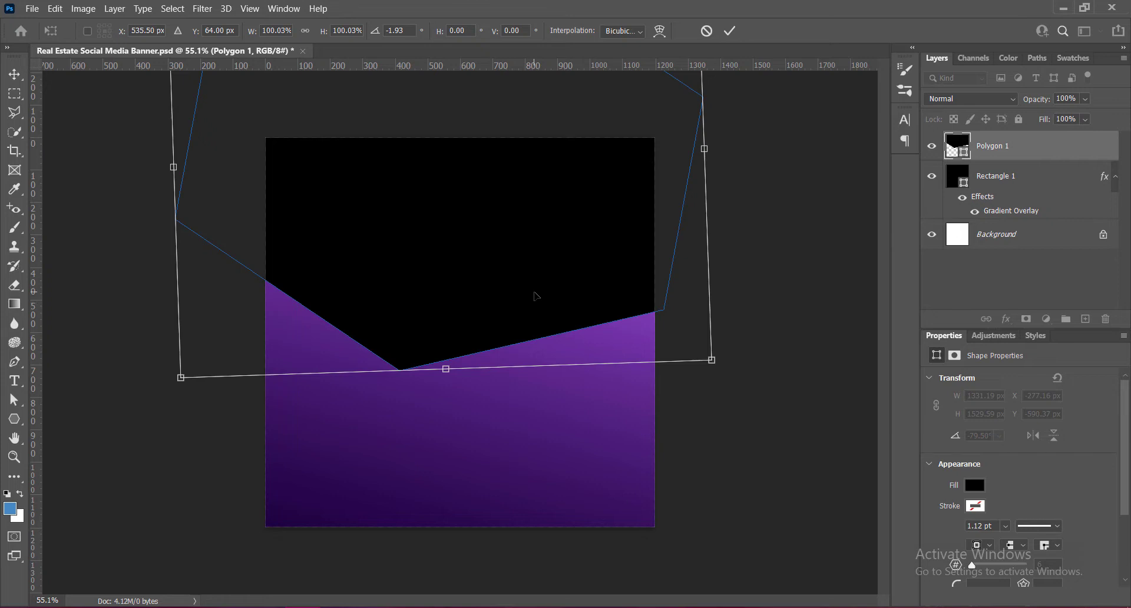
key(Return)
- Round the hexagon's corners with a radius of 120 px
scroll(1069, 494, down, 3)
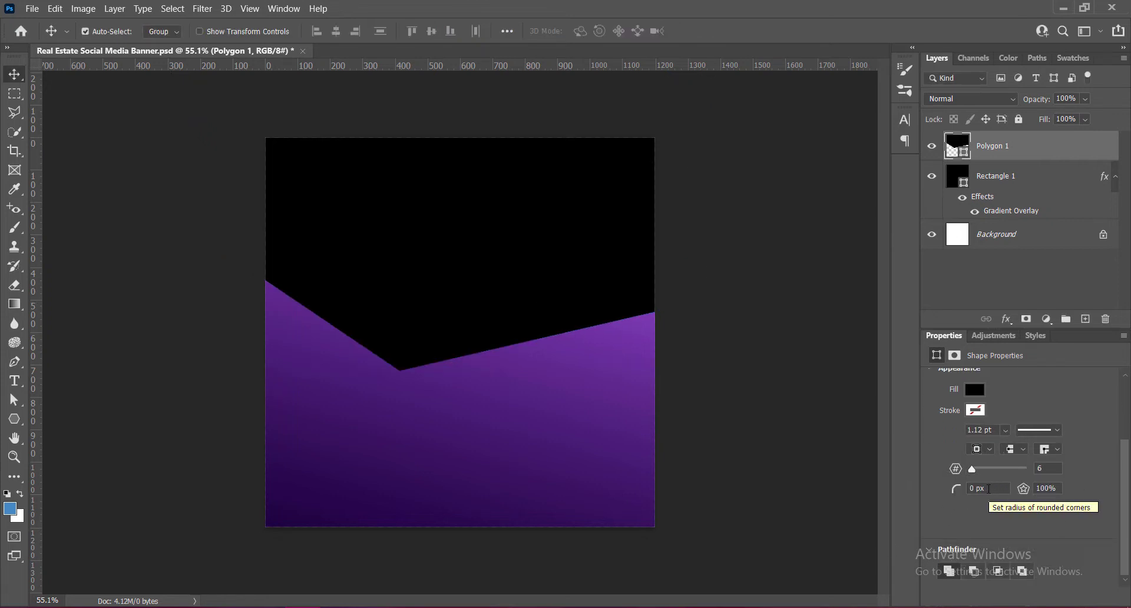
click(990, 489)
text(21)
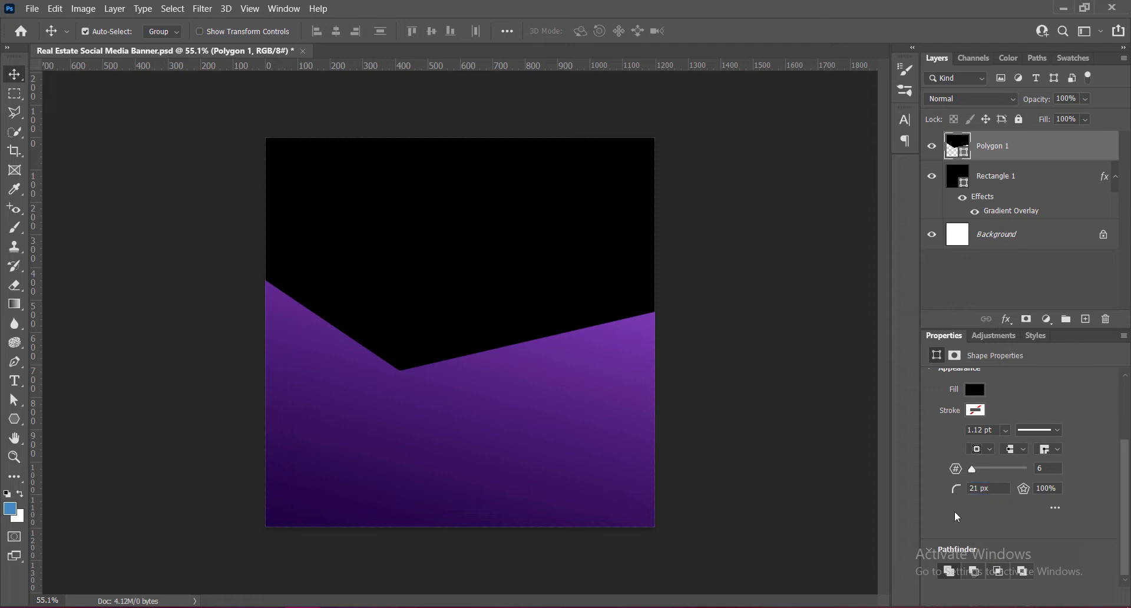
drag(991, 489, 929, 490)
text(60)
click(999, 489)
text(120)
key(Return)
click(998, 488)
text(100)
drag(998, 489, 973, 490)
text(120)
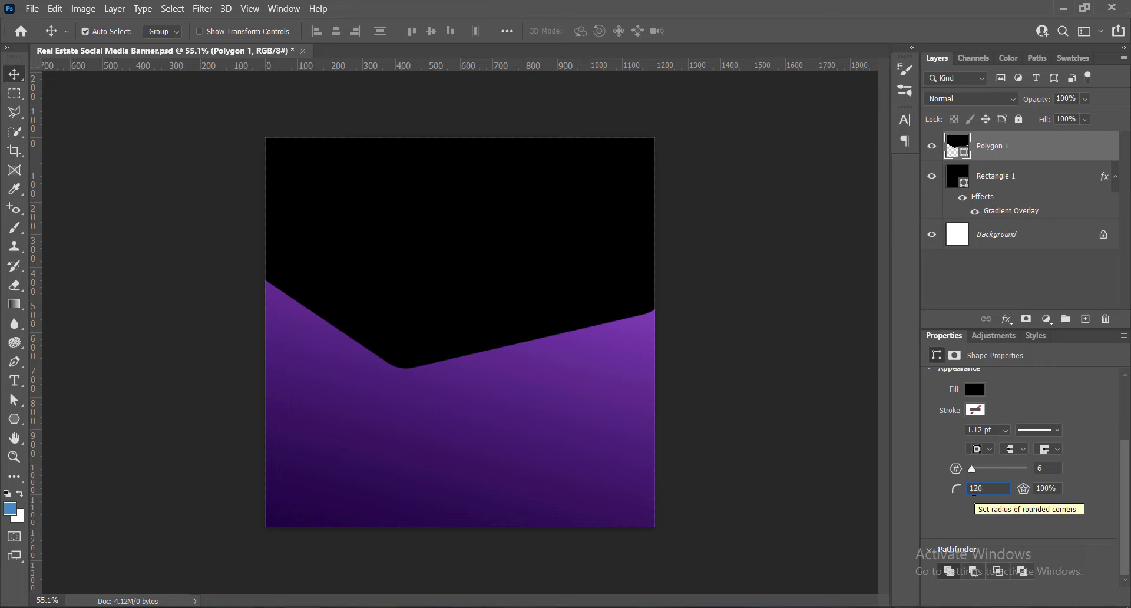
key(Return)
- Scale the hexagon to about 103 × 102 %, rotate it about -0.9°, nudge it up slightly and save the document
key(ctrl+t)
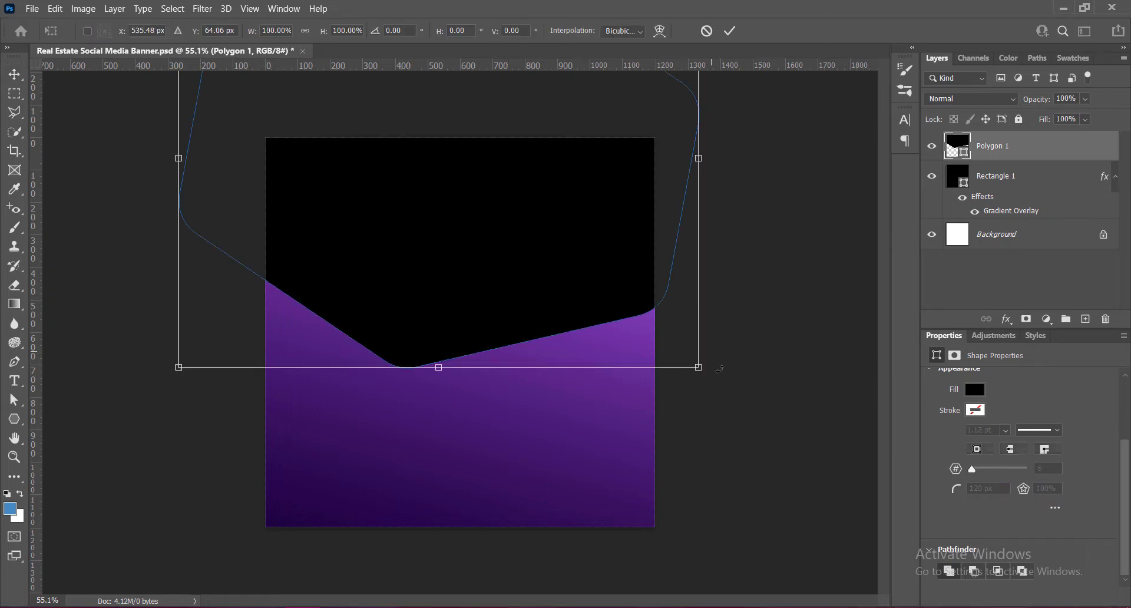
drag(720, 375, 716, 375)
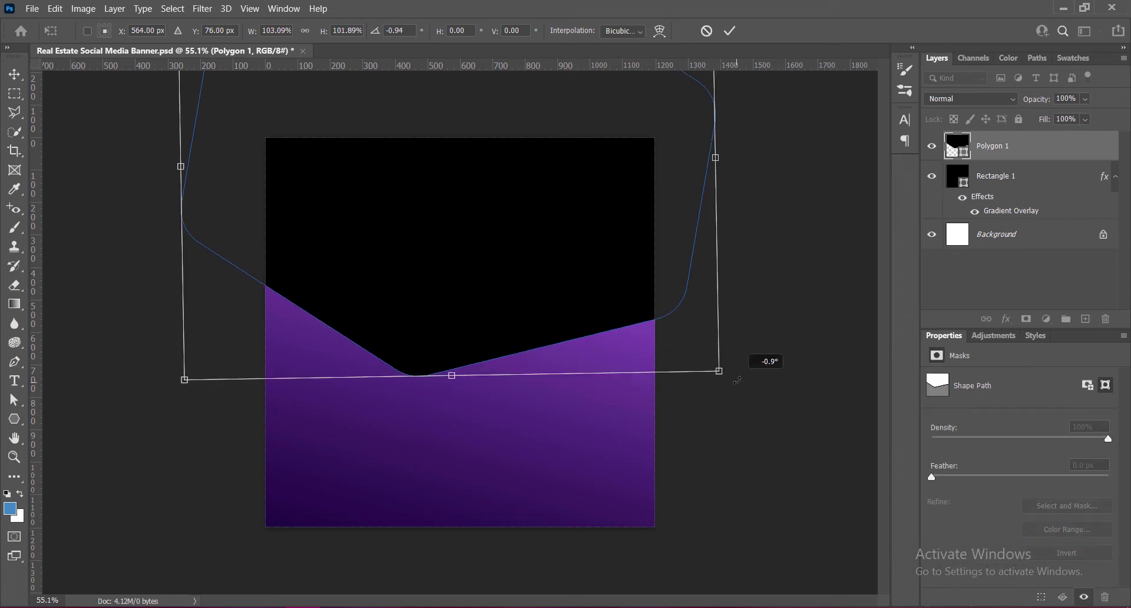
double_click(406, 306)
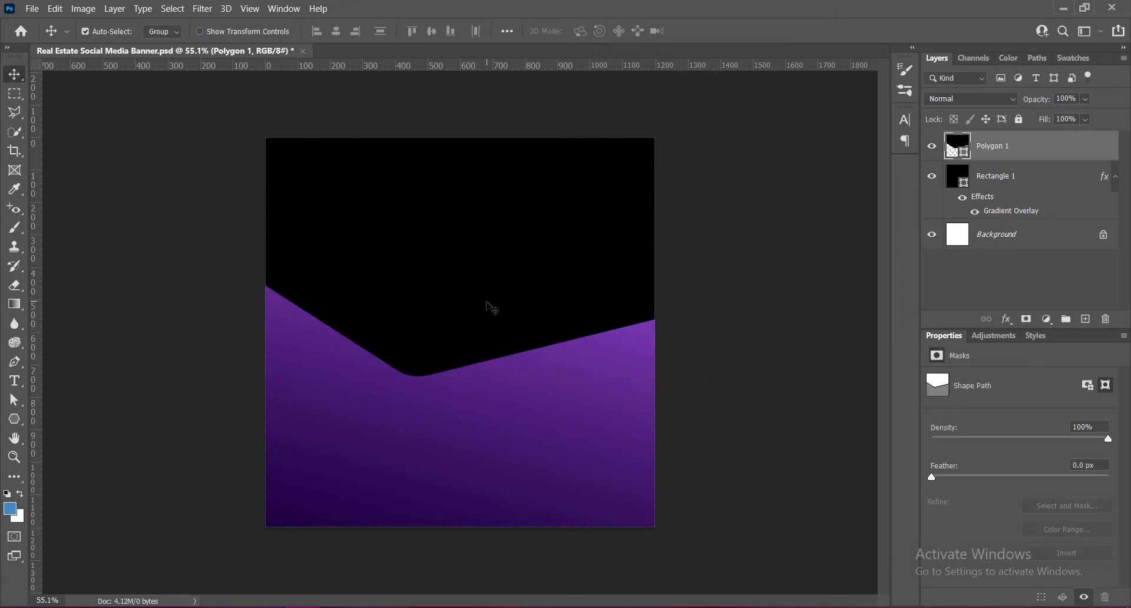
key(Up)
key(Up)
key(Up)
key(Up)
key(Up)
key(Up)
key(Up)
key(Up)
key(Up)
key(Up)
key(Up)
key(Up)
key(Up)
key(Up)
key(Up)
key(Up)
key(Up)
key(Up)
key(Up)
key(Up)
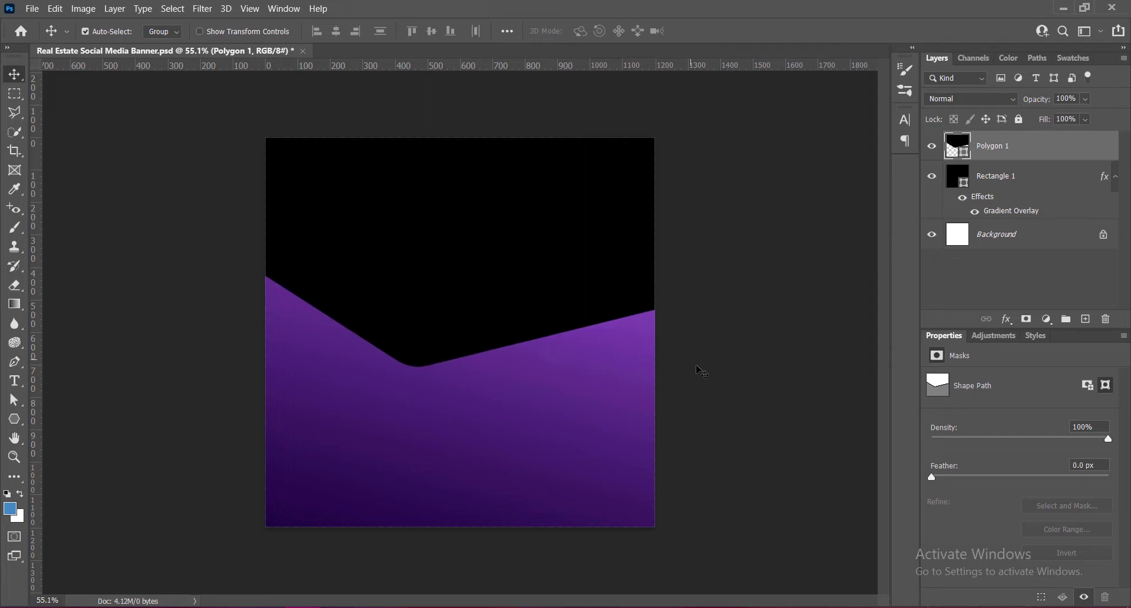
key(ctrl+s)
- Paste the house photo and enlarge it to about 1210 × 908 px across the full width of the canvas
key(ctrl+v)
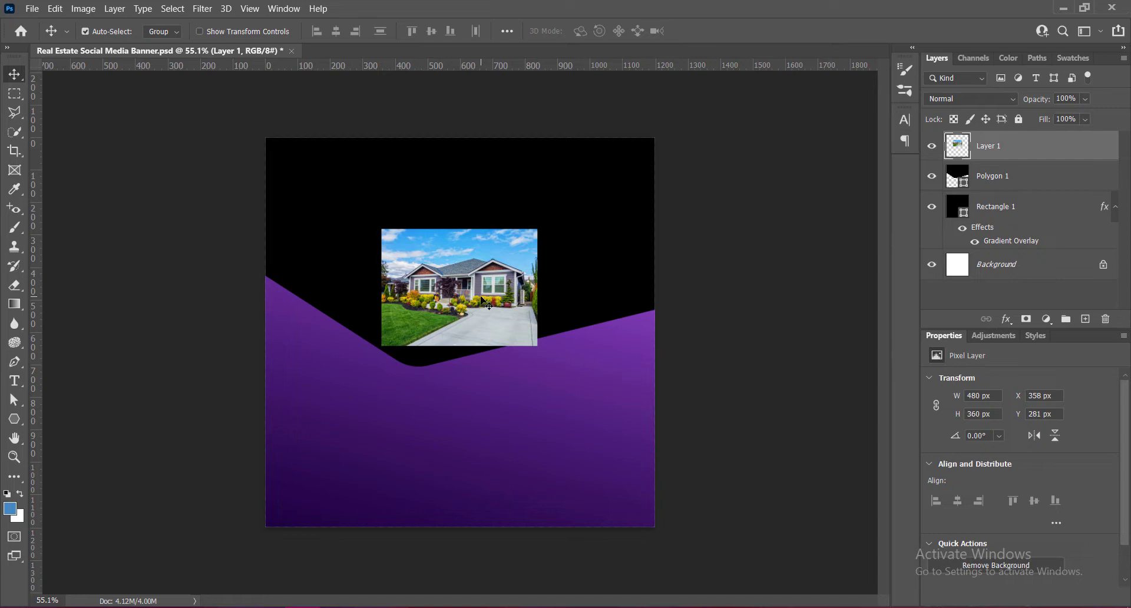
key(ctrl+t)
drag(536, 345, 656, 403)
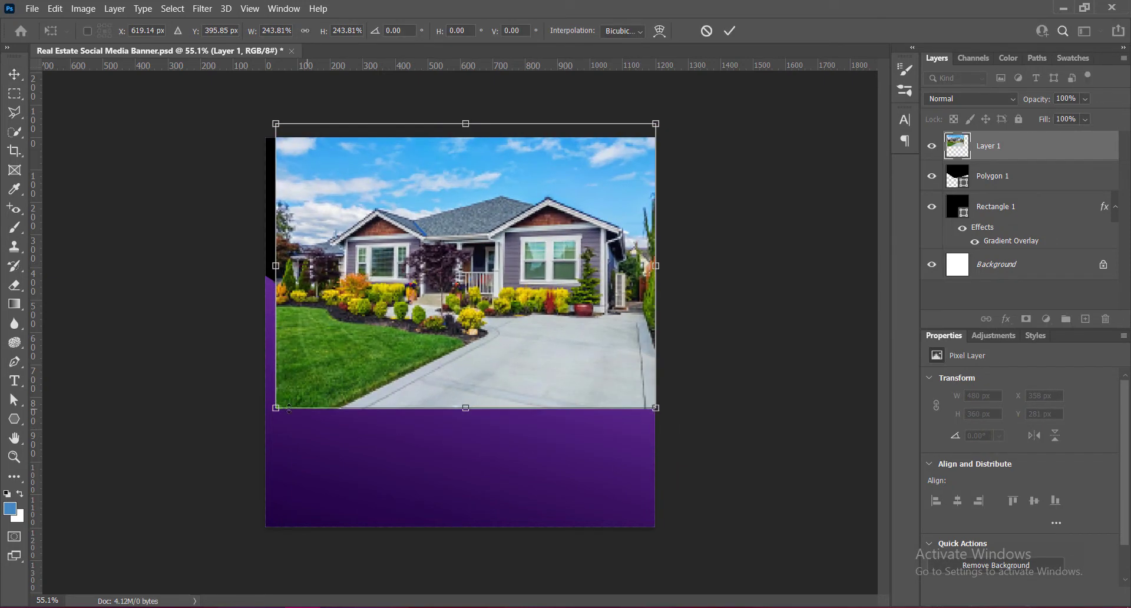
drag(272, 404, 264, 418)
key(Return)
- Apply Curves to the house photo, with a highlight point at input 183, output 191 and the midtones pulled down for more contrast
click(83, 8)
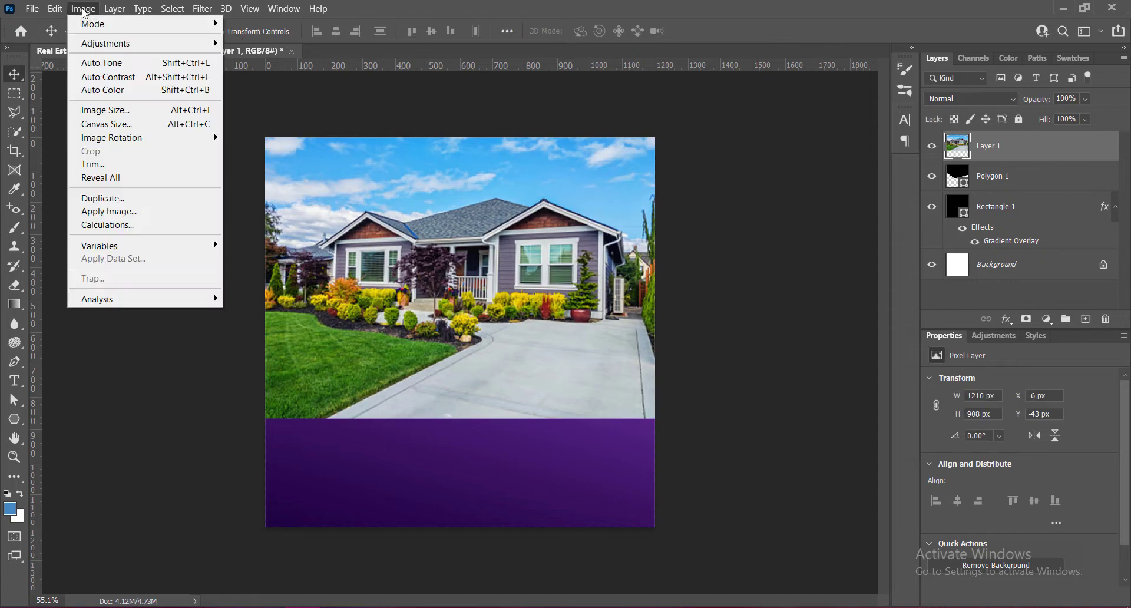
mouse_move(112, 40)
click(258, 71)
click(697, 203)
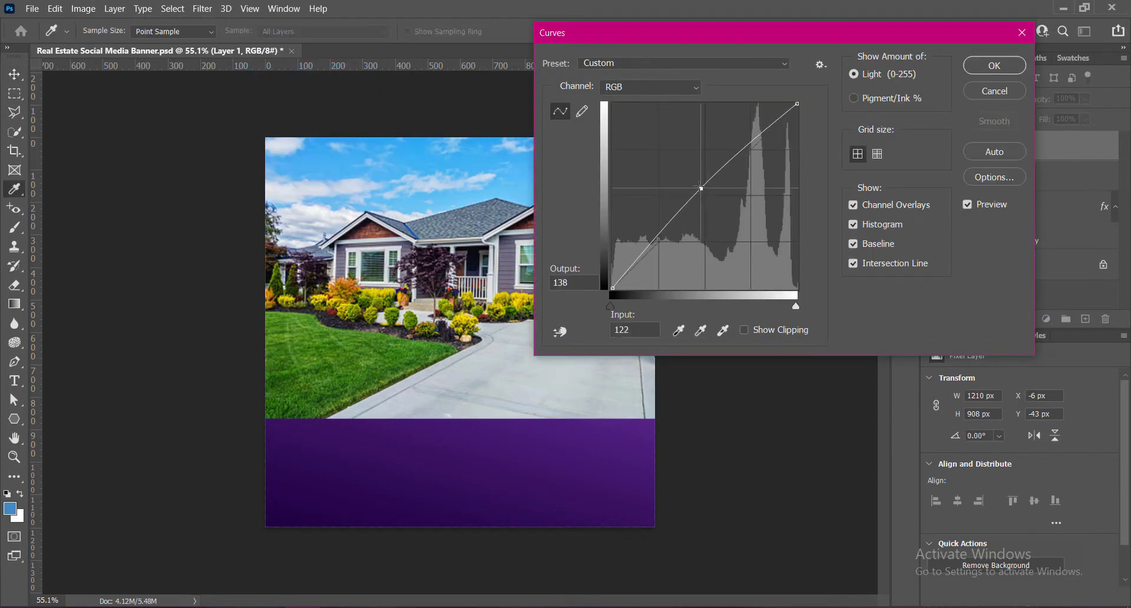
drag(709, 41, 832, 47)
mouse_move(823, 211)
mouse_down()
mouse_move(826, 221)
mouse_move(826, 208)
mouse_up()
mouse_move(874, 156)
mouse_down()
mouse_move(872, 165)
mouse_move(863, 148)
mouse_move(867, 158)
mouse_up()
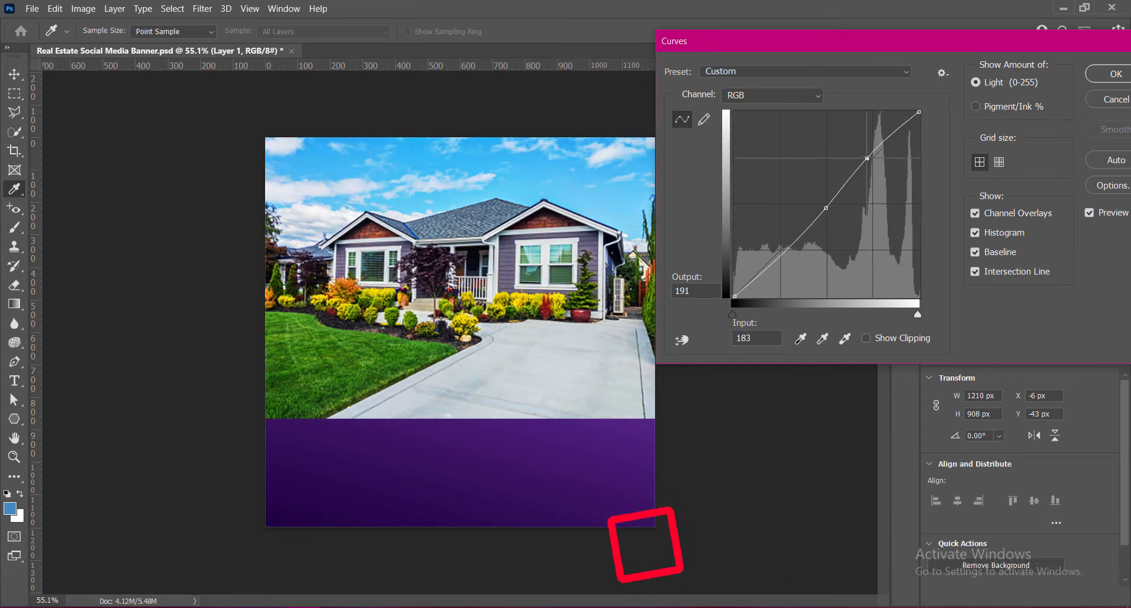
mouse_move(785, 252)
mouse_down()
mouse_move(778, 244)
mouse_move(791, 257)
mouse_move(796, 241)
mouse_up()
mouse_move(826, 205)
mouse_down()
mouse_move(854, 218)
mouse_move(841, 211)
mouse_up()
click(1100, 75)
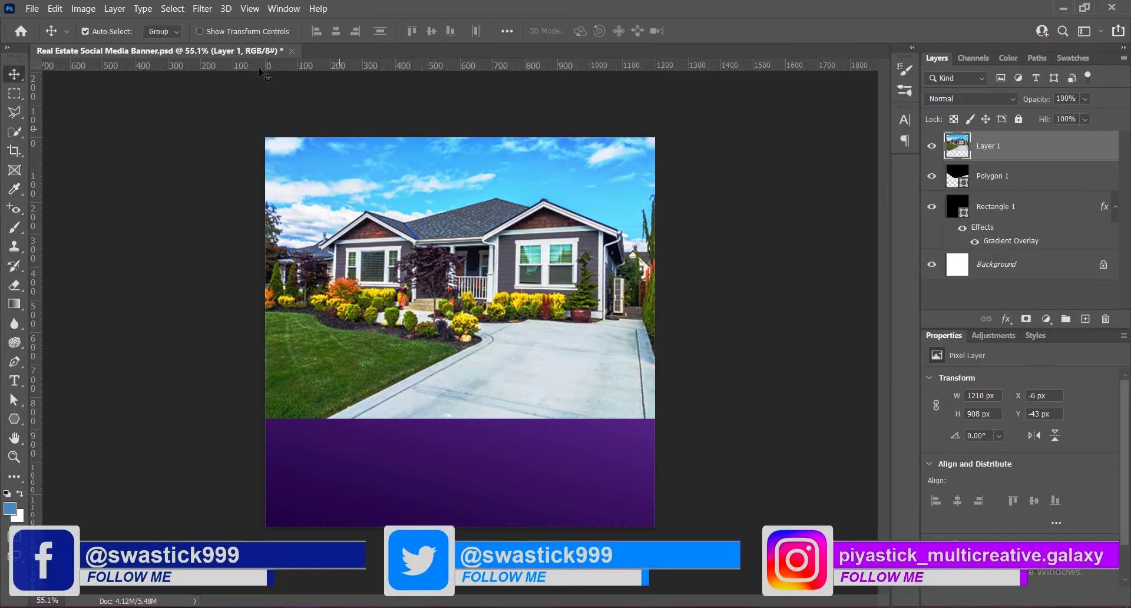
- Increase the house photo's colour intensity with a Vibrance adjustment
click(84, 9)
mouse_move(100, 41)
click(253, 102)
drag(429, 126, 527, 135)
click(543, 112)
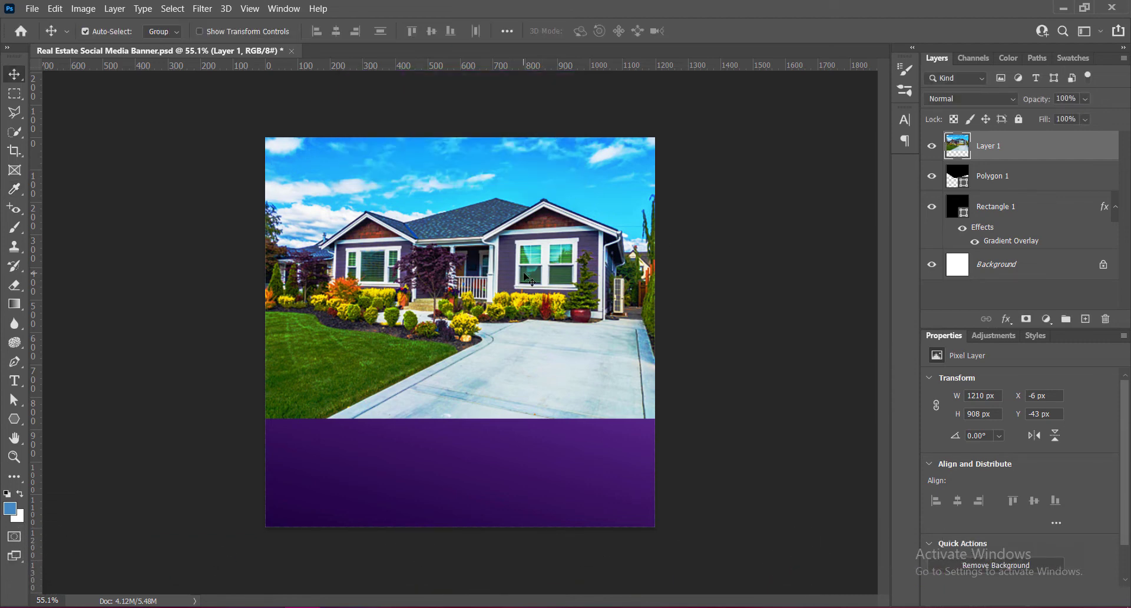
- Clip the house photo to the hexagon and move it up to X -4 px, Y -175 px
right_click(979, 163)
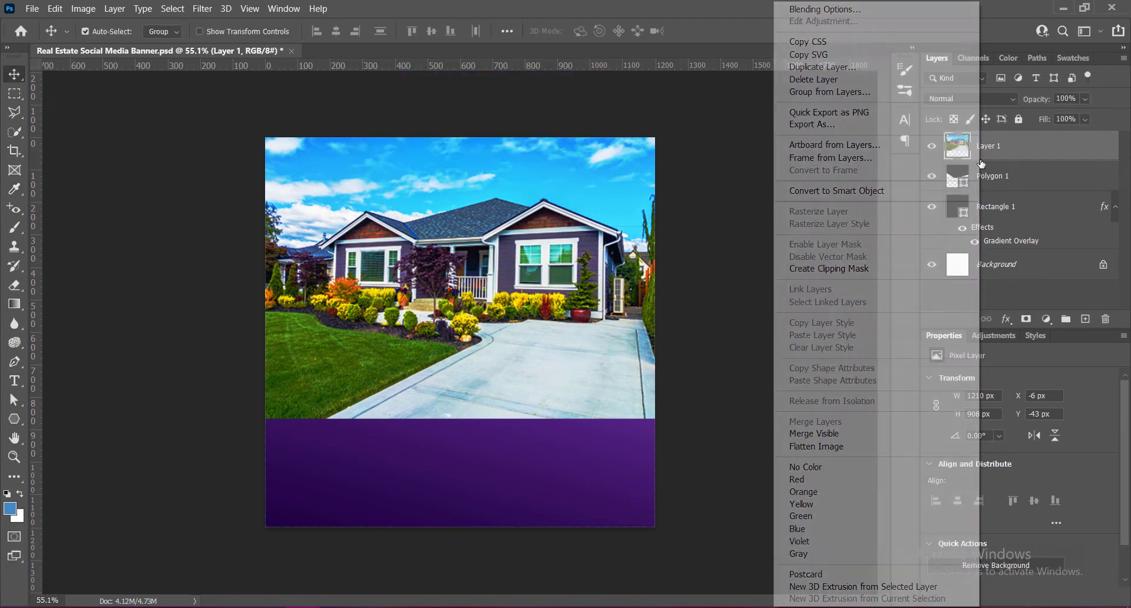
click(870, 263)
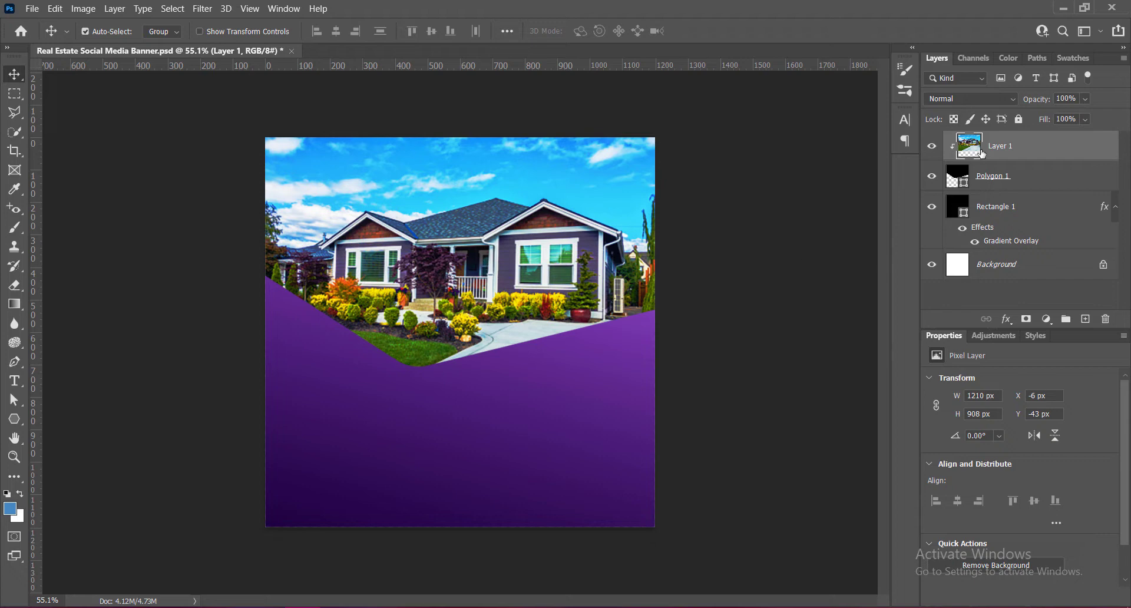
key(ctrl+t)
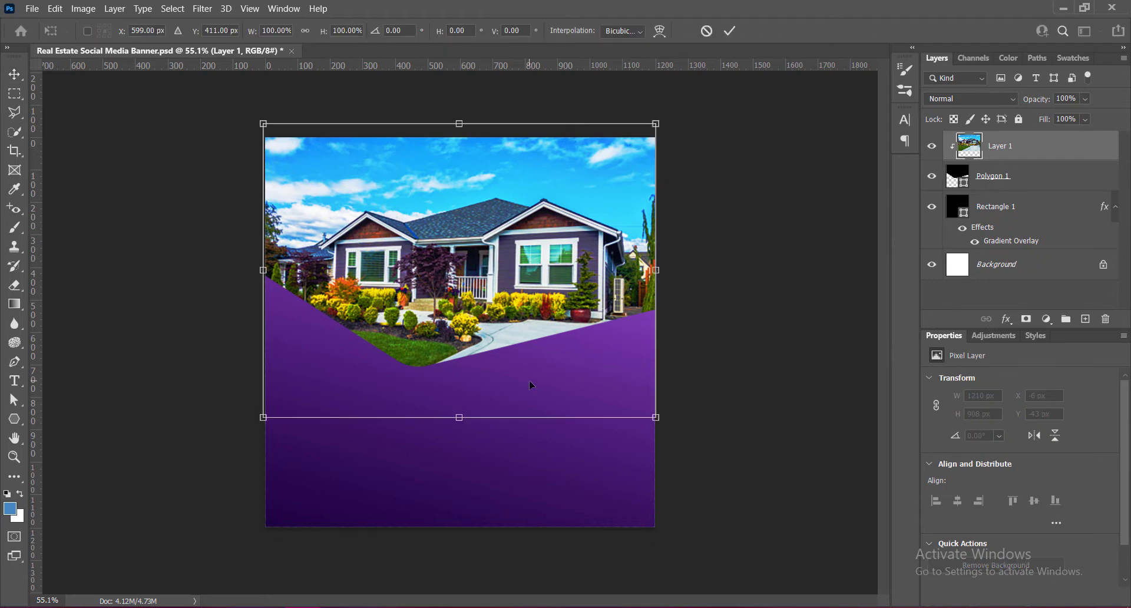
drag(460, 417, 459, 414)
drag(462, 303, 465, 251)
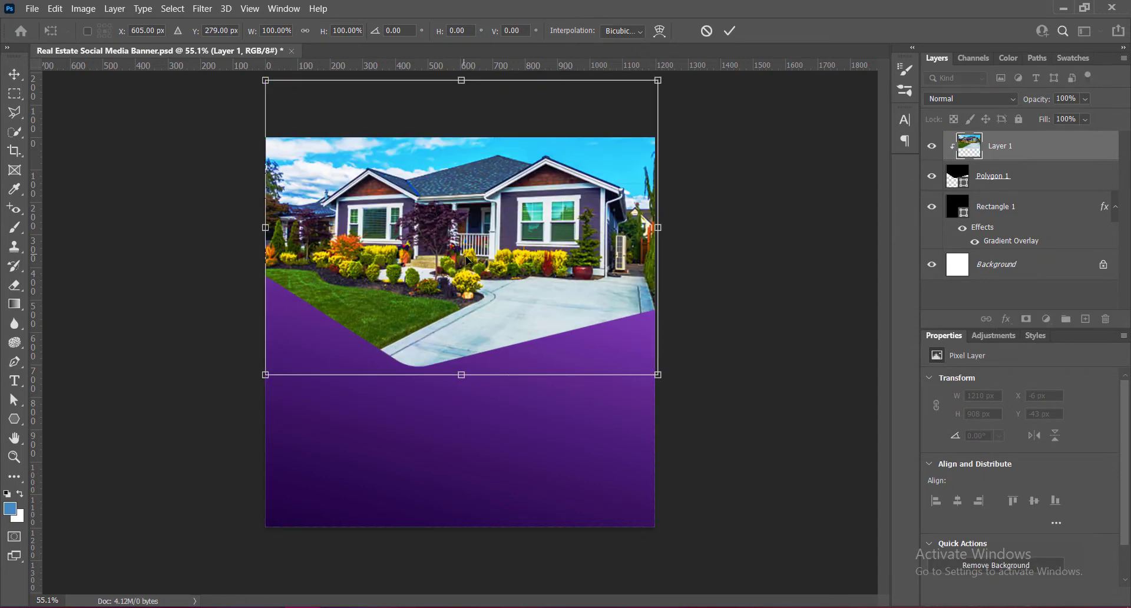
key(Left)
key(Left)
key(Left)
key(Left)
key(Return)
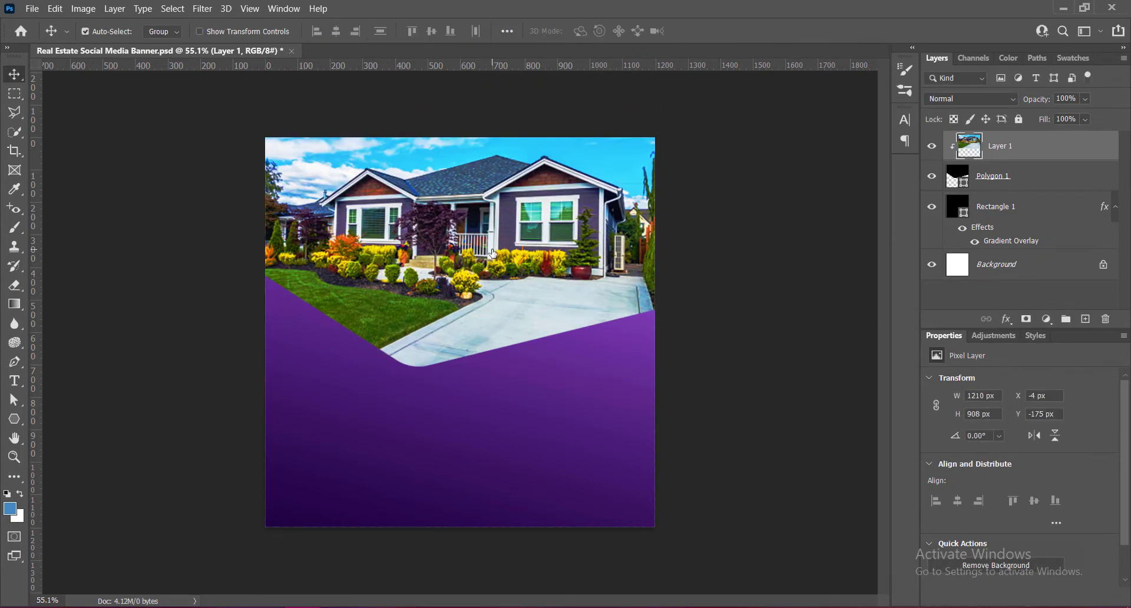
- Add a 12 px outside Stroke effect to the hexagon layer with Gradient as its fill type
mouse_move(644, 604)
right_click(962, 177)
click(965, 178)
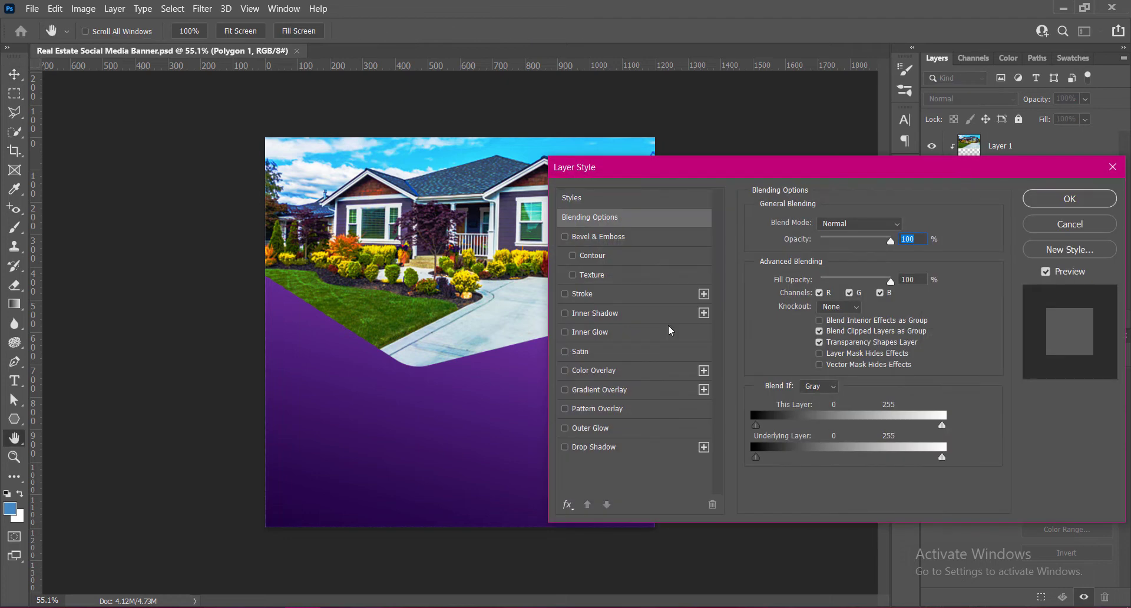
click(564, 293)
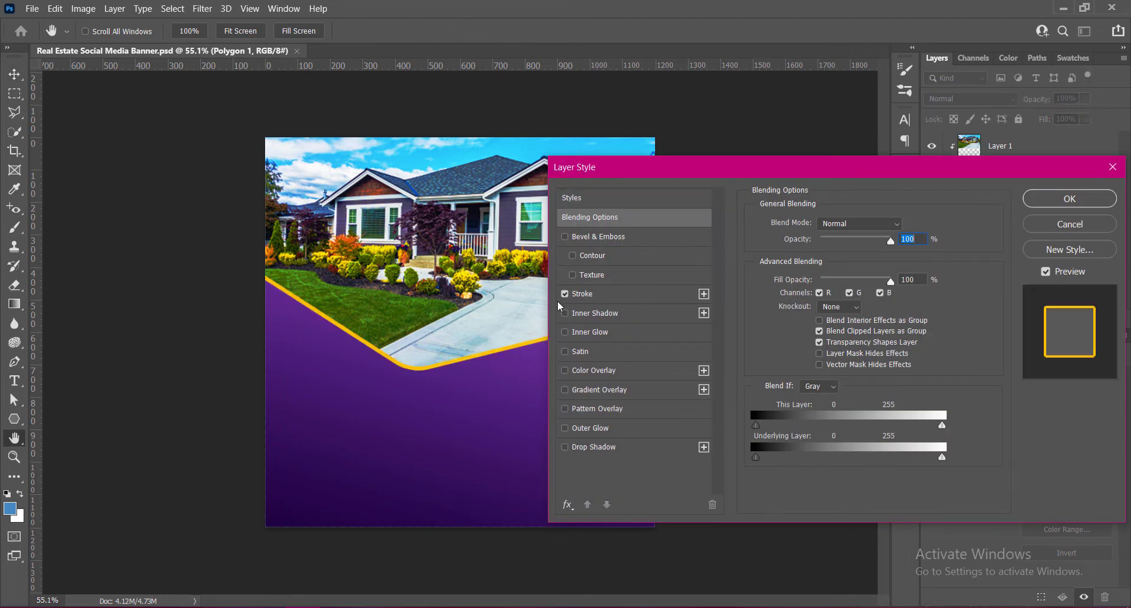
click(582, 294)
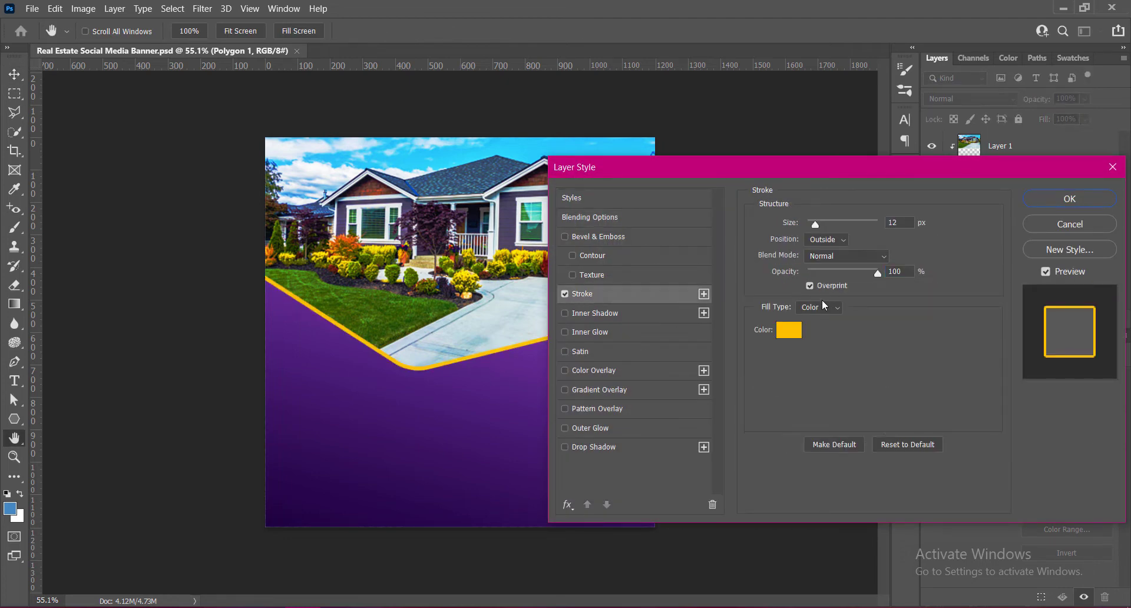
click(838, 308)
click(823, 328)
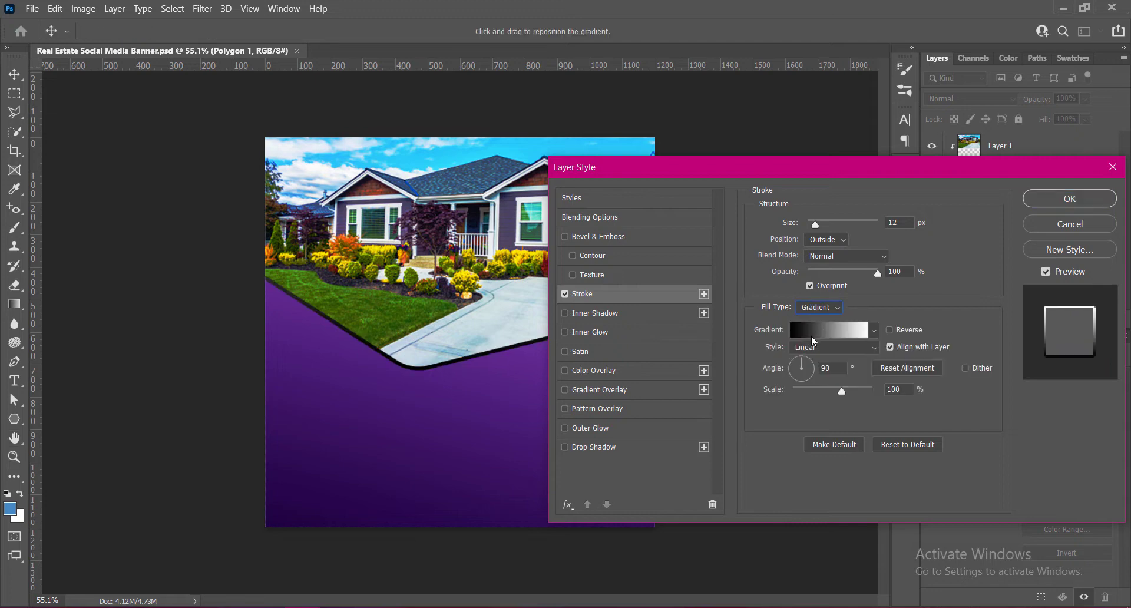
- Set the stroke gradient to run from dark purple #33006e to yellow #ffd200
click(833, 331)
double_click(399, 396)
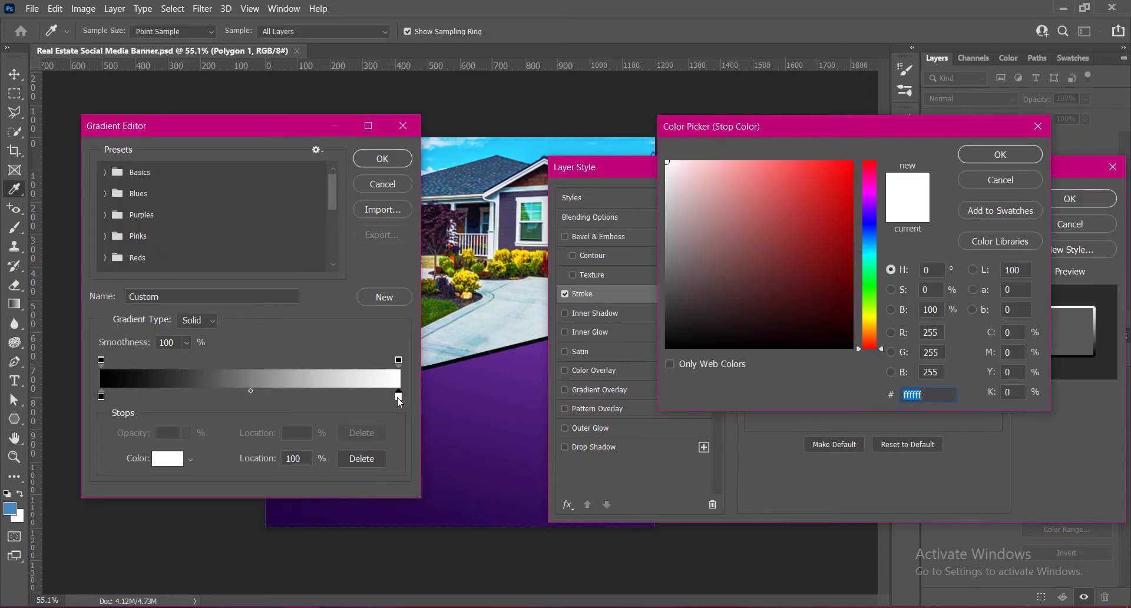
text(ffd200)
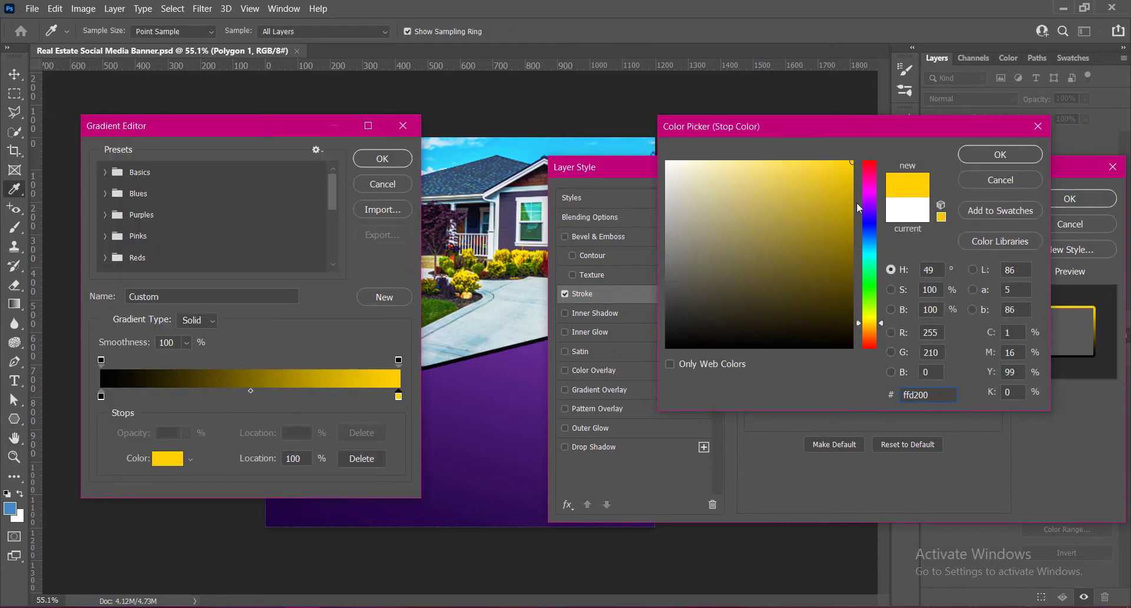
click(1000, 155)
drag(286, 132, 375, 92)
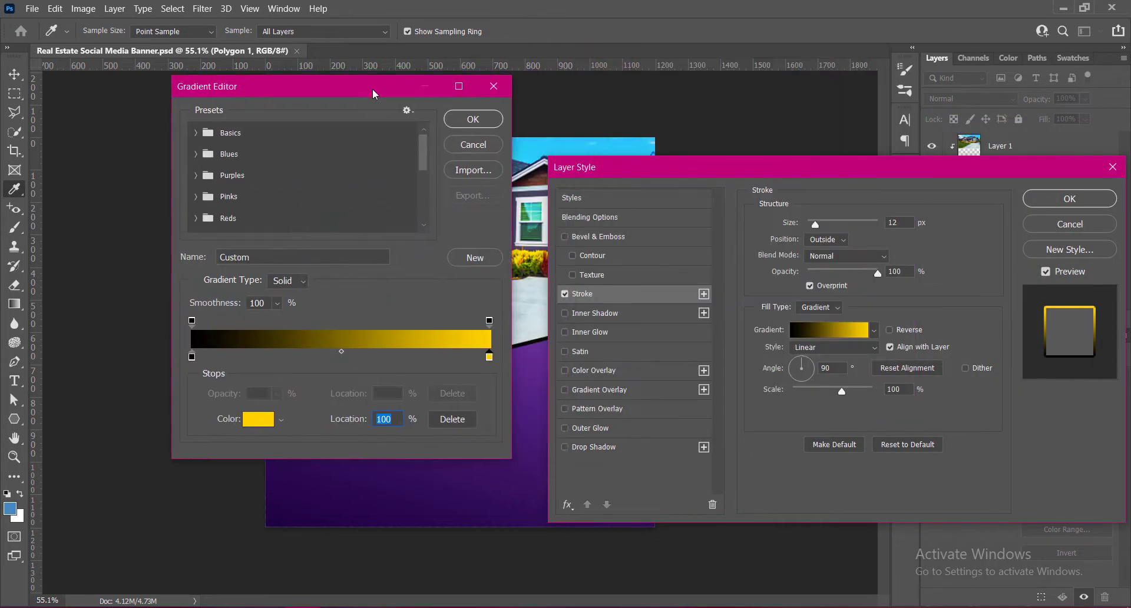
double_click(190, 357)
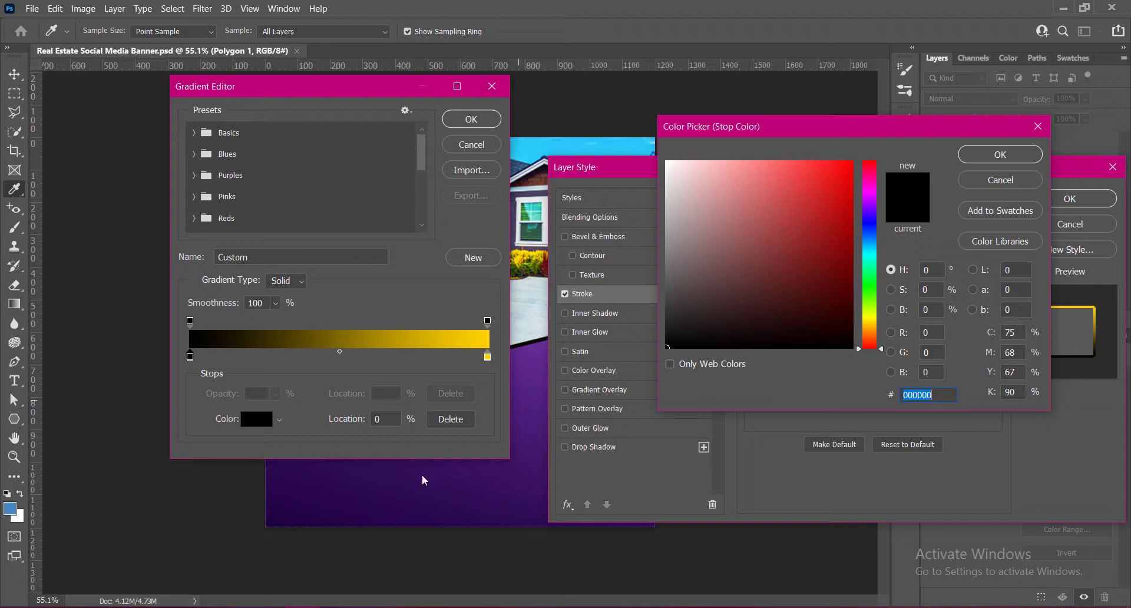
click(275, 519)
click(852, 267)
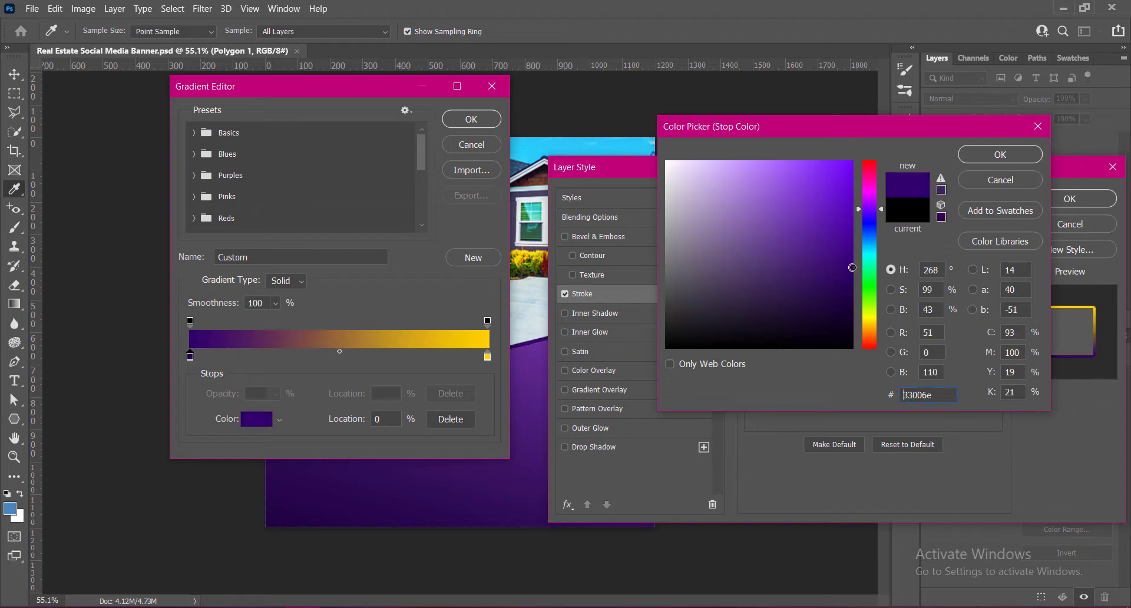
click(1000, 155)
click(472, 119)
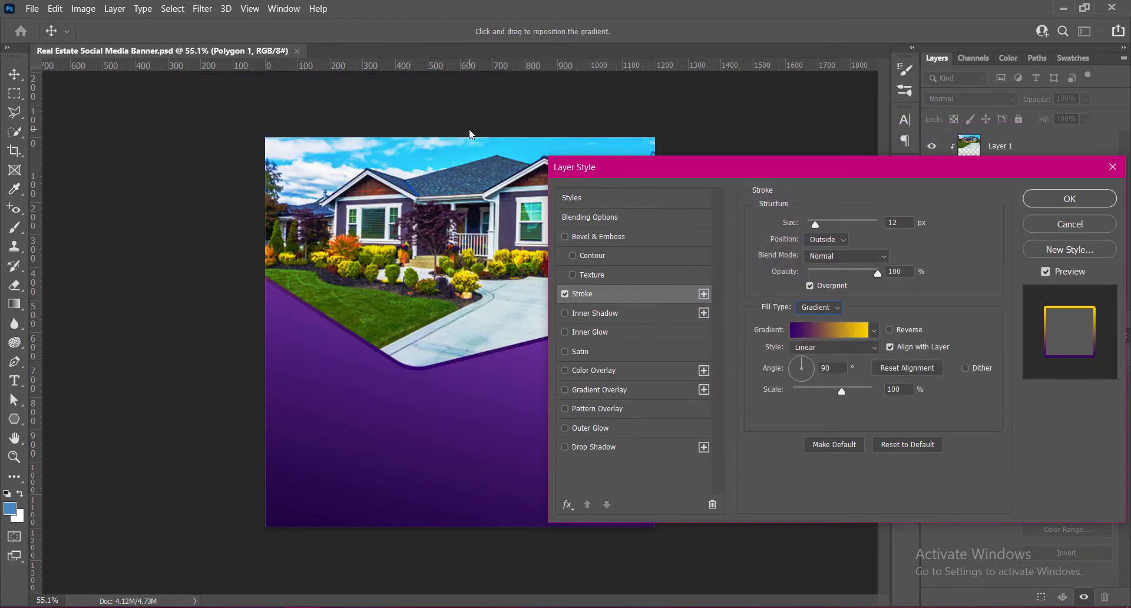
- Reverse the stroke gradient, set its scale to 120 % and change its style to Reflected
click(889, 330)
mouse_move(789, 174)
mouse_down()
mouse_move(890, 177)
mouse_move(890, 126)
mouse_up()
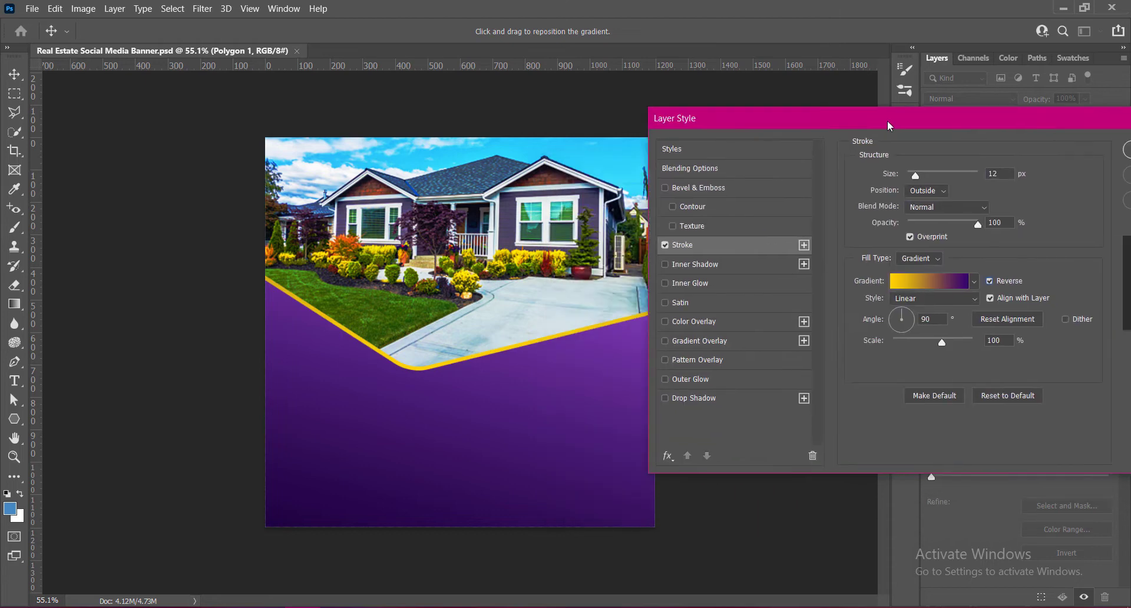
drag(942, 342, 960, 341)
drag(936, 343, 953, 343)
click(934, 298)
click(919, 342)
- Set the stroke gradient's angle to 4° and compare the unreversed direction, leaving Reverse enabled
click(991, 281)
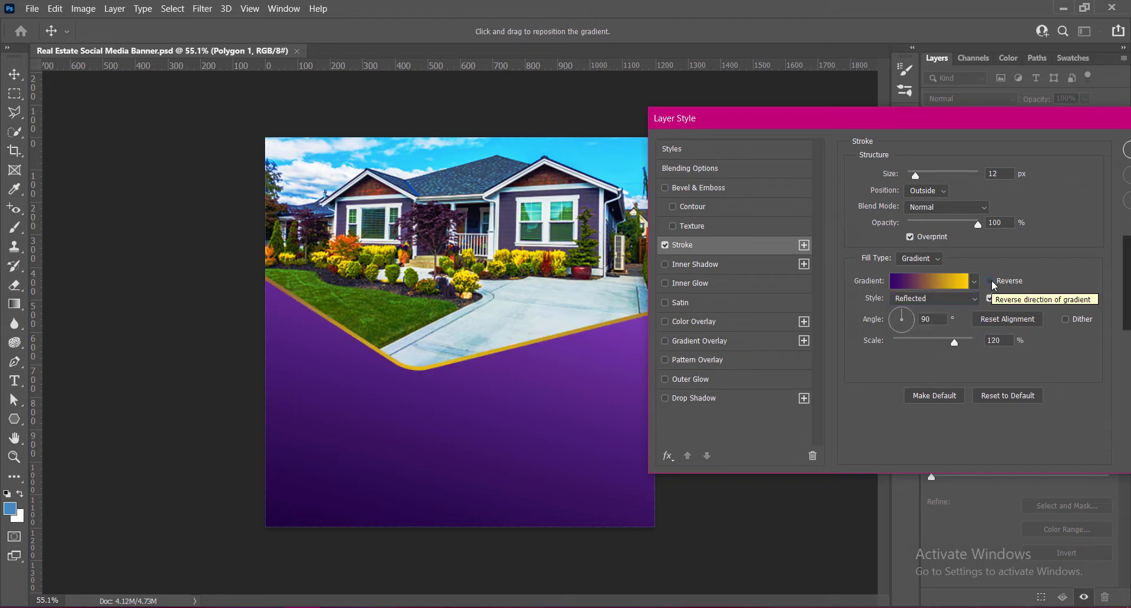
click(924, 320)
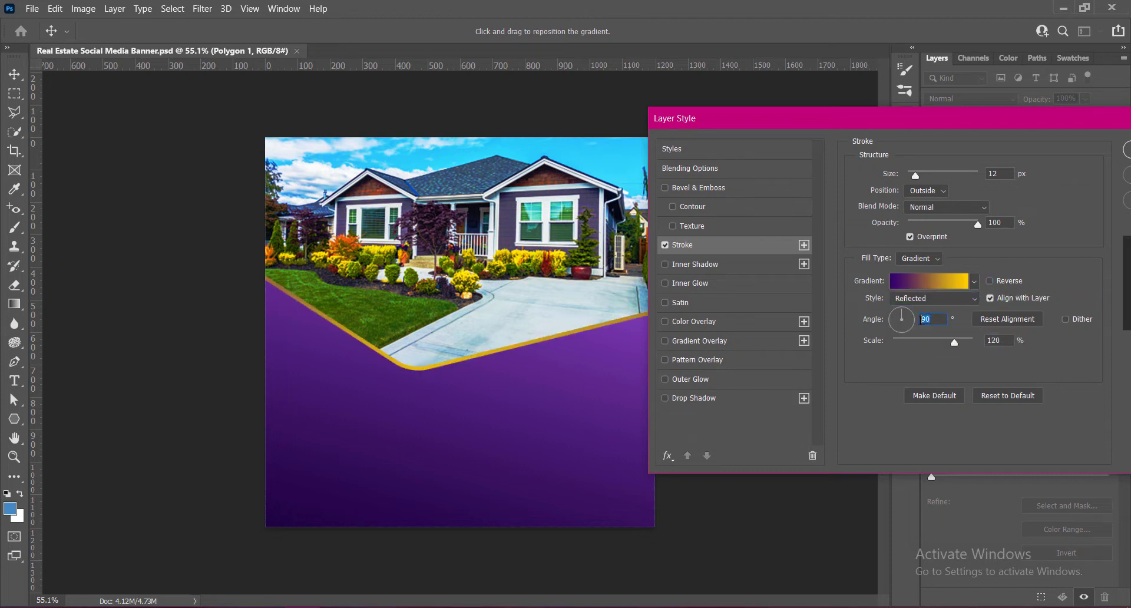
text(4)
click(991, 282)
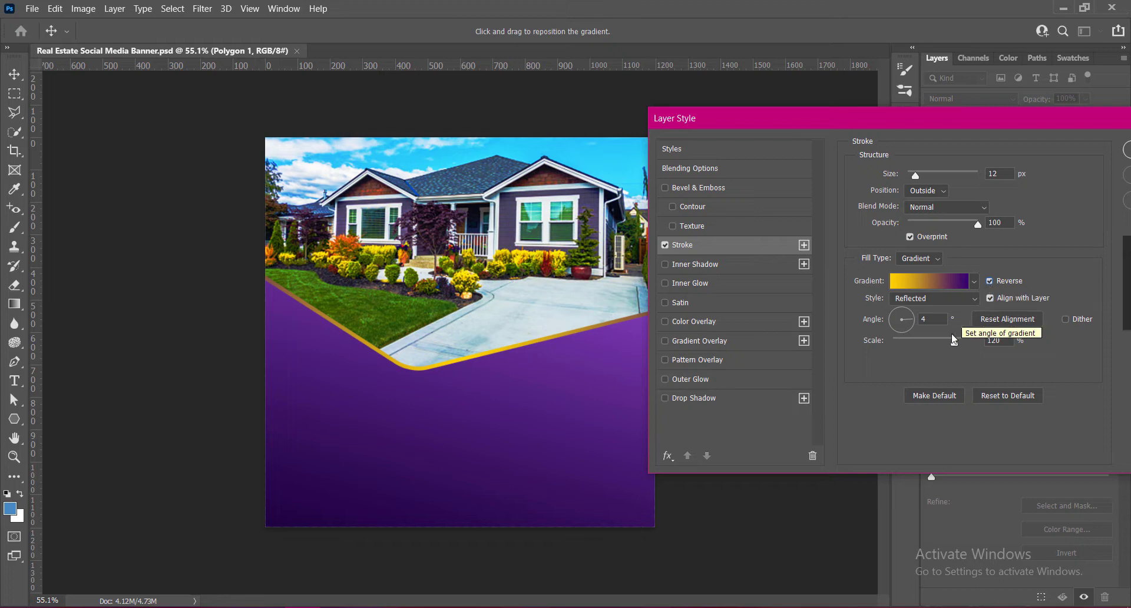
- Set the stroke gradient's scale to 90 % and angle to 3°, and increase the stroke size to 21 px
mouse_move(954, 342)
mouse_down()
mouse_move(916, 348)
mouse_move(935, 344)
mouse_up()
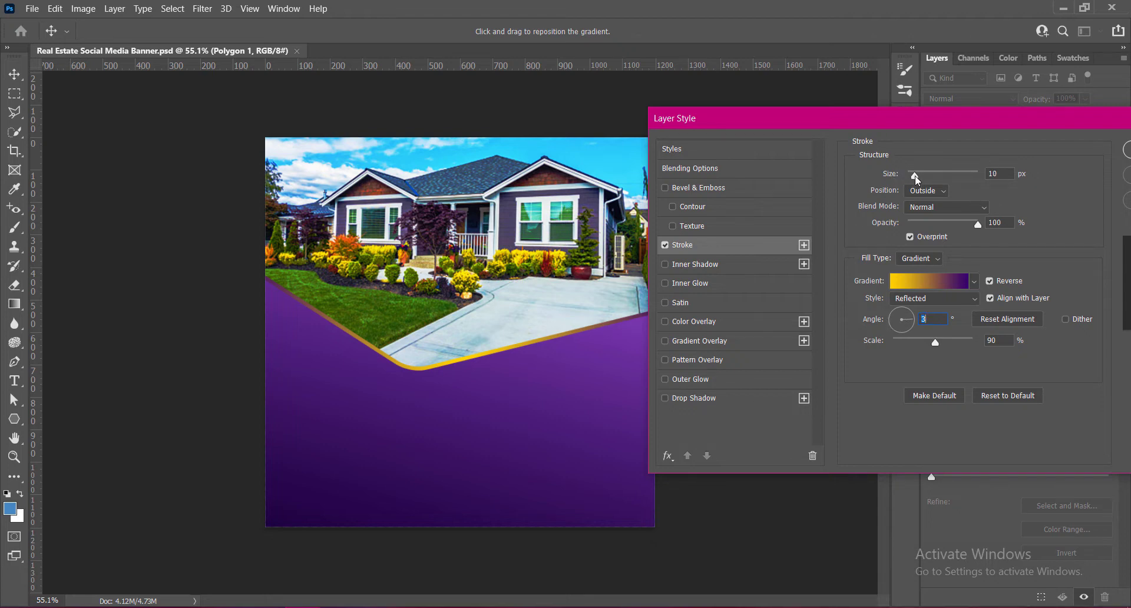
drag(917, 180, 921, 182)
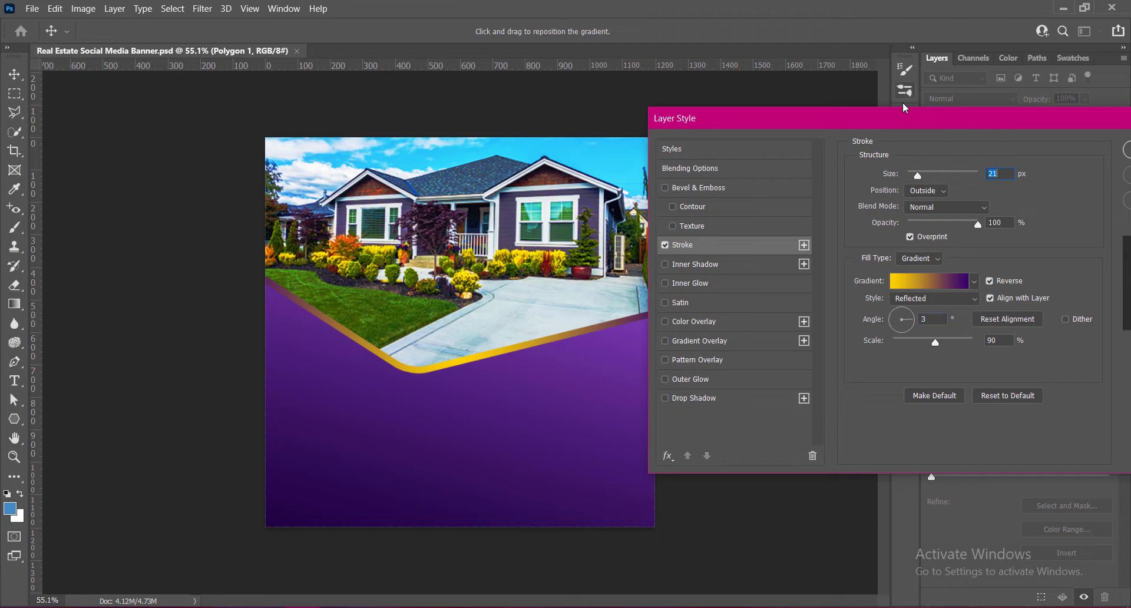
- Change the stroke gradient's dark purple stop to a brighter purple, apply the layer style and save the document
click(944, 285)
double_click(190, 357)
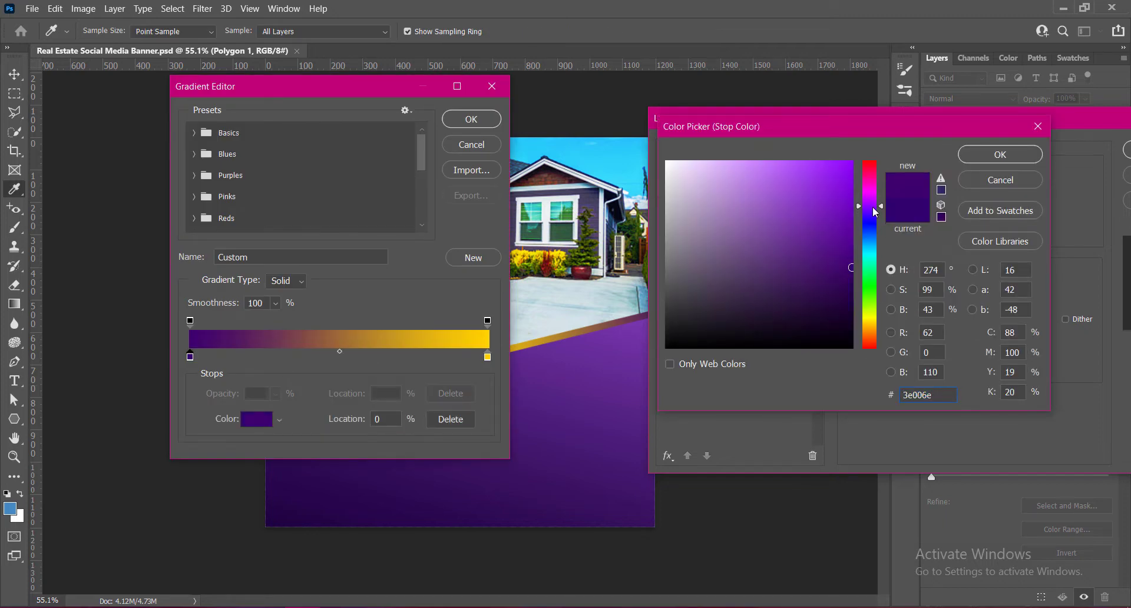
click(847, 211)
click(852, 214)
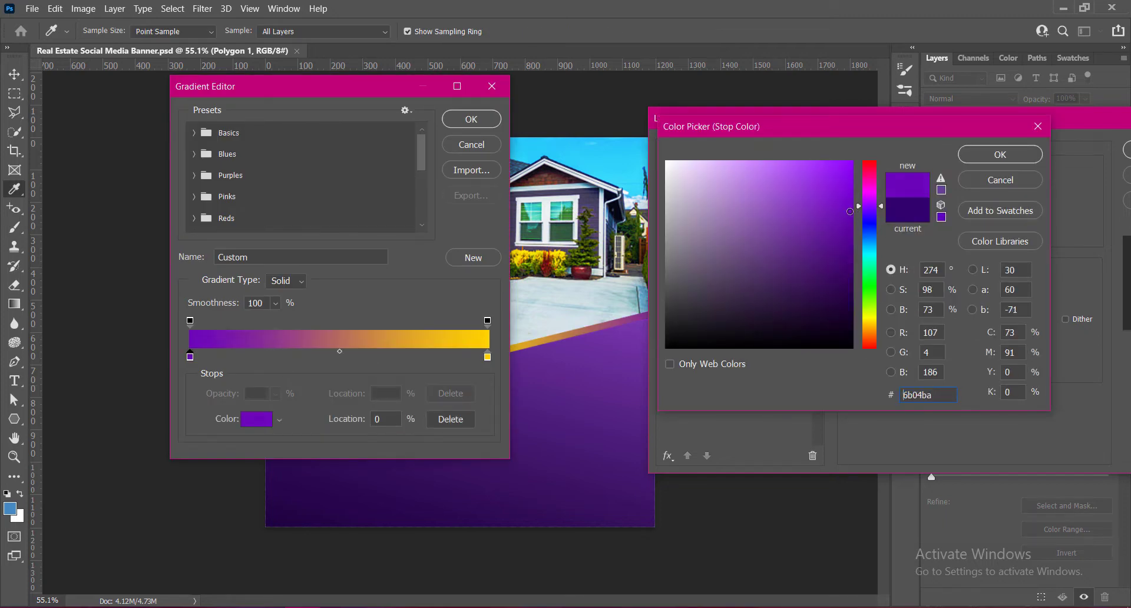
click(871, 202)
click(1018, 157)
click(470, 121)
drag(1069, 116, 900, 113)
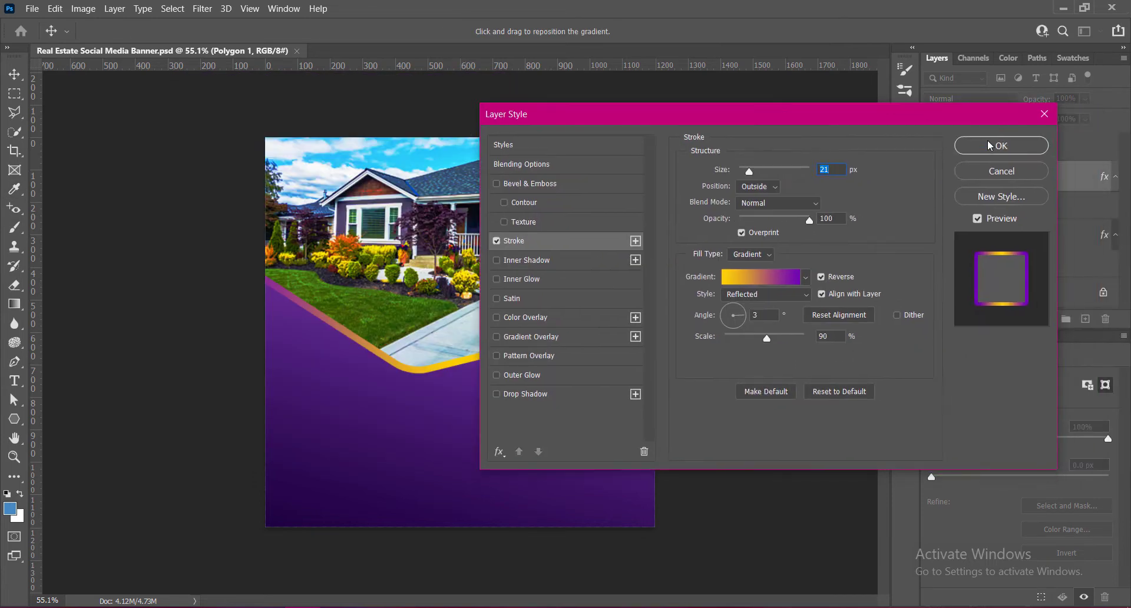
click(993, 145)
key(ctrl+s)
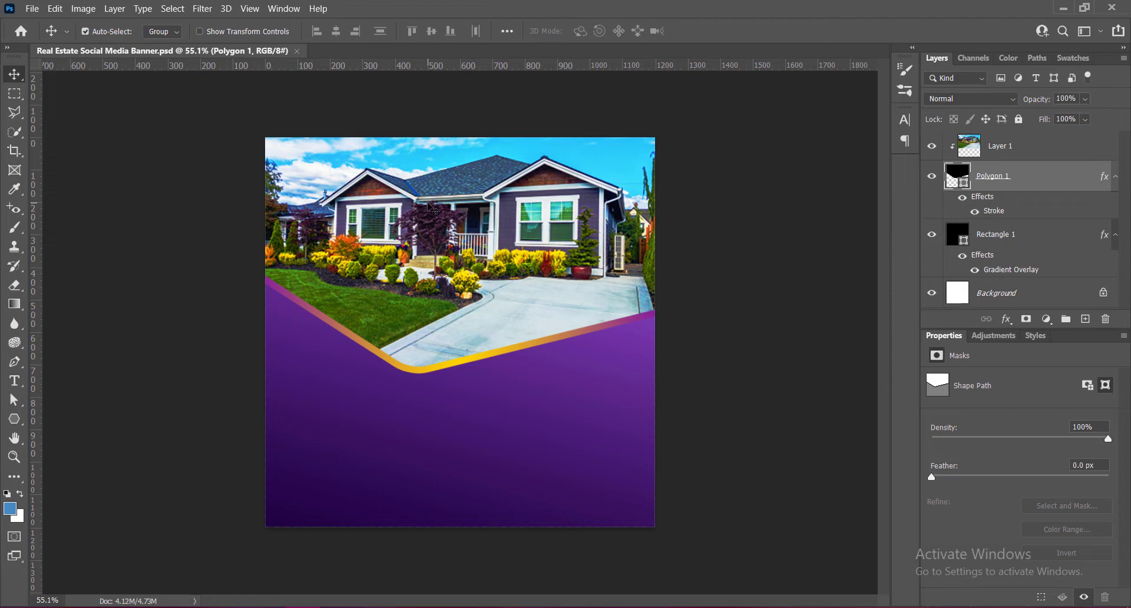
- Add a new empty layer above the clipped house photo
scroll(433, 212, up, 3)
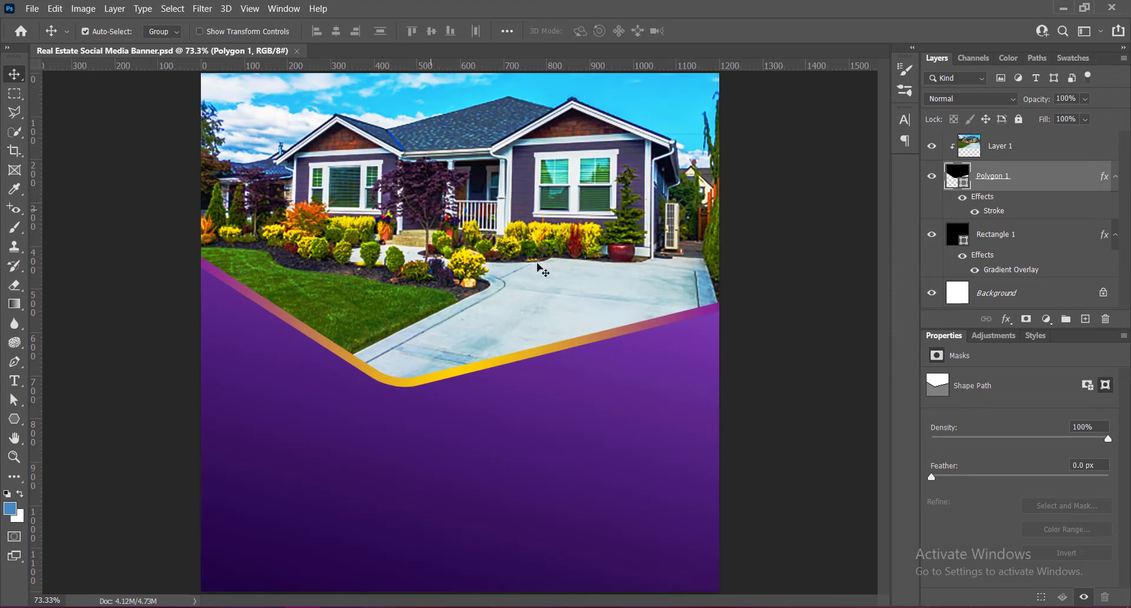
key(ctrl+minus)
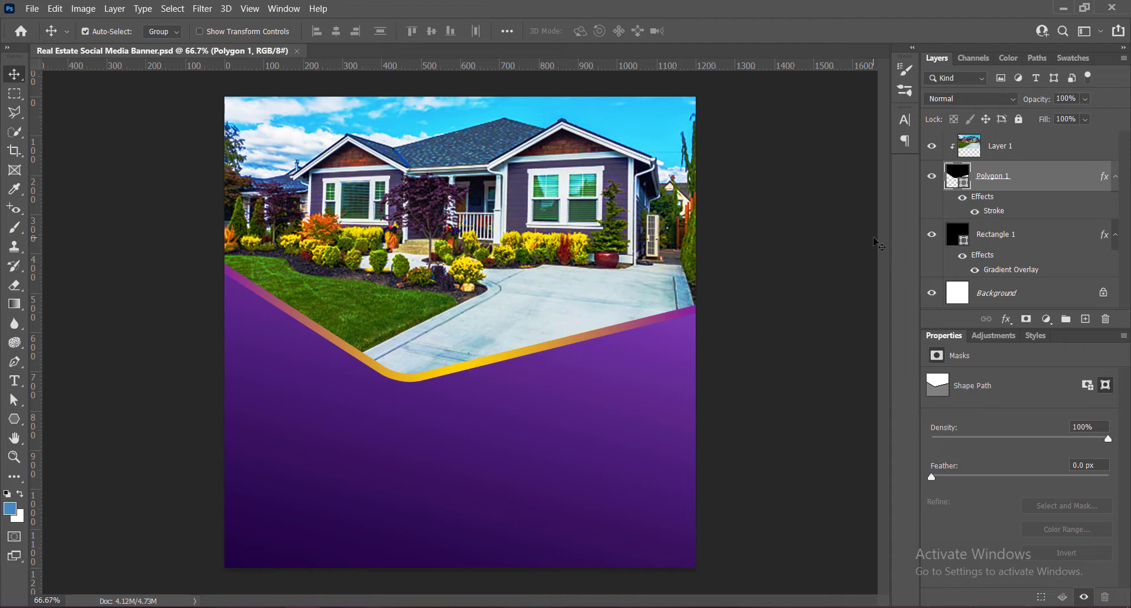
key(ctrl+shift+alt+n)
scroll(557, 309, up, 3)
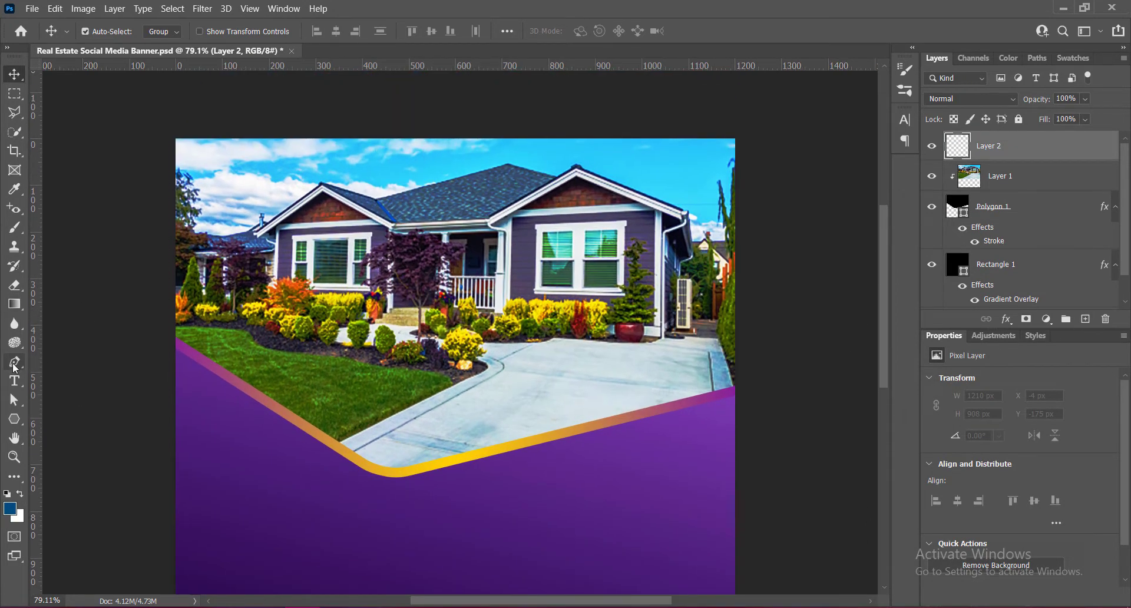
- Start a Pen path on the new layer, running along the stroke's upper edge from the yellow corner to beyond the canvas's right side
click(14, 361)
click(107, 31)
click(103, 51)
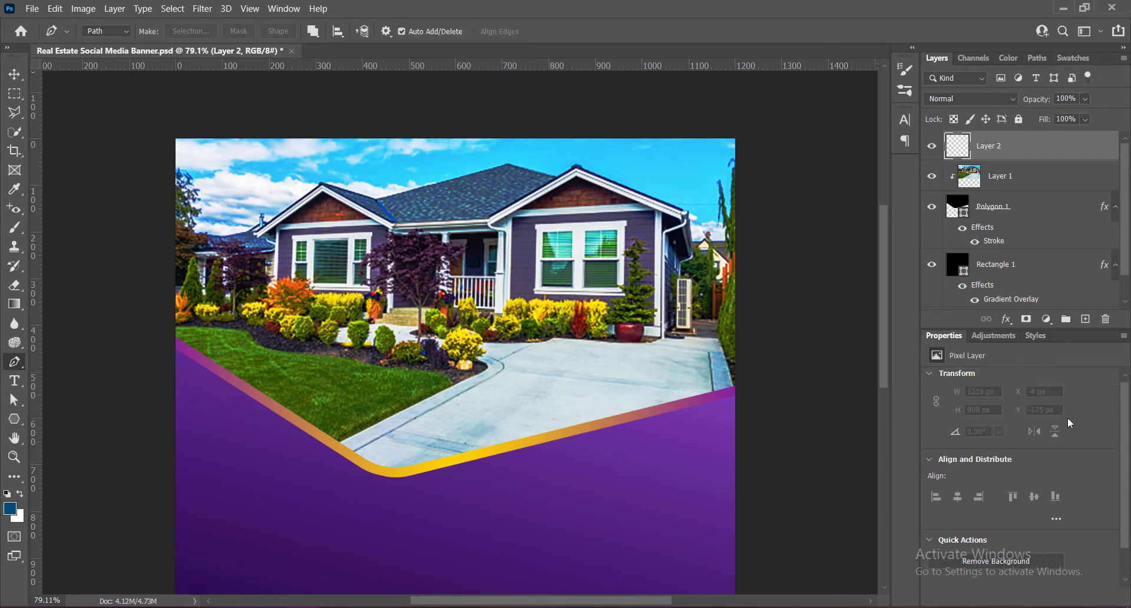
click(408, 466)
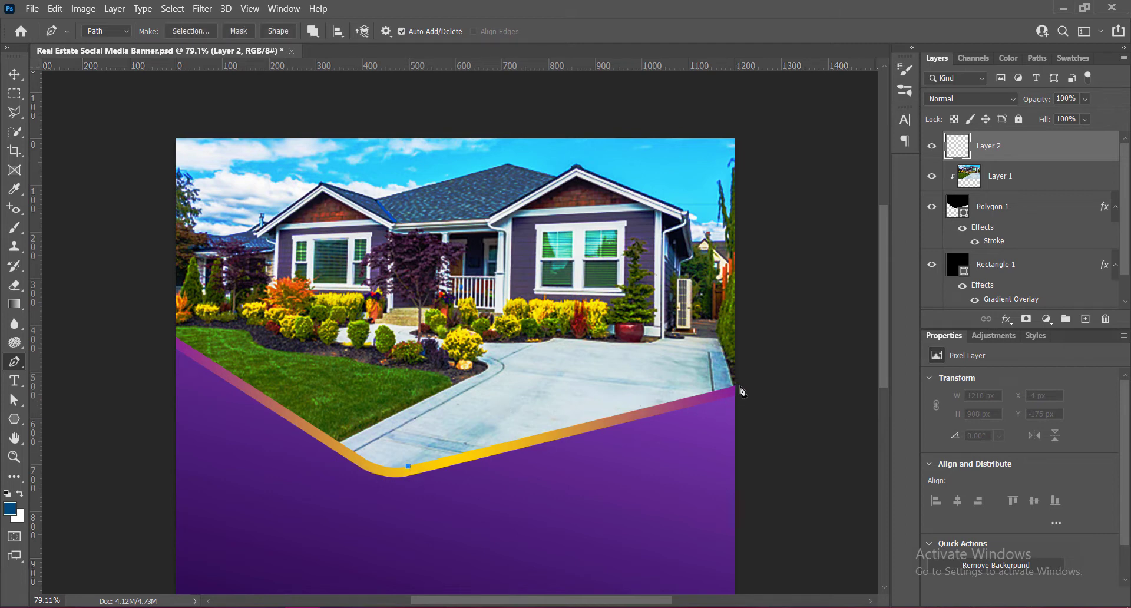
click(743, 386)
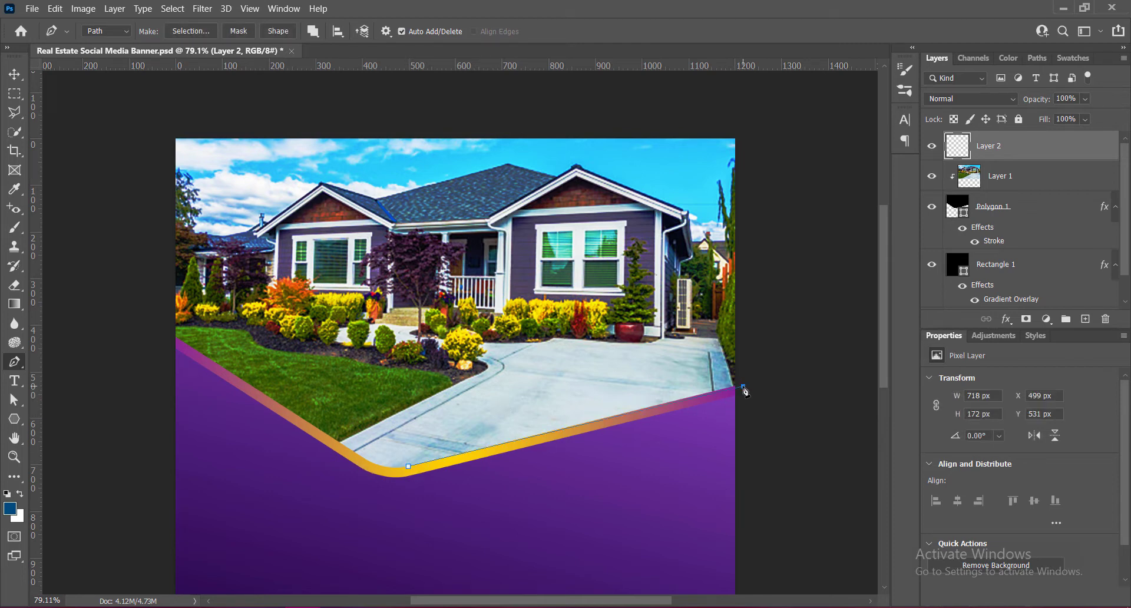
key(ctrl+z)
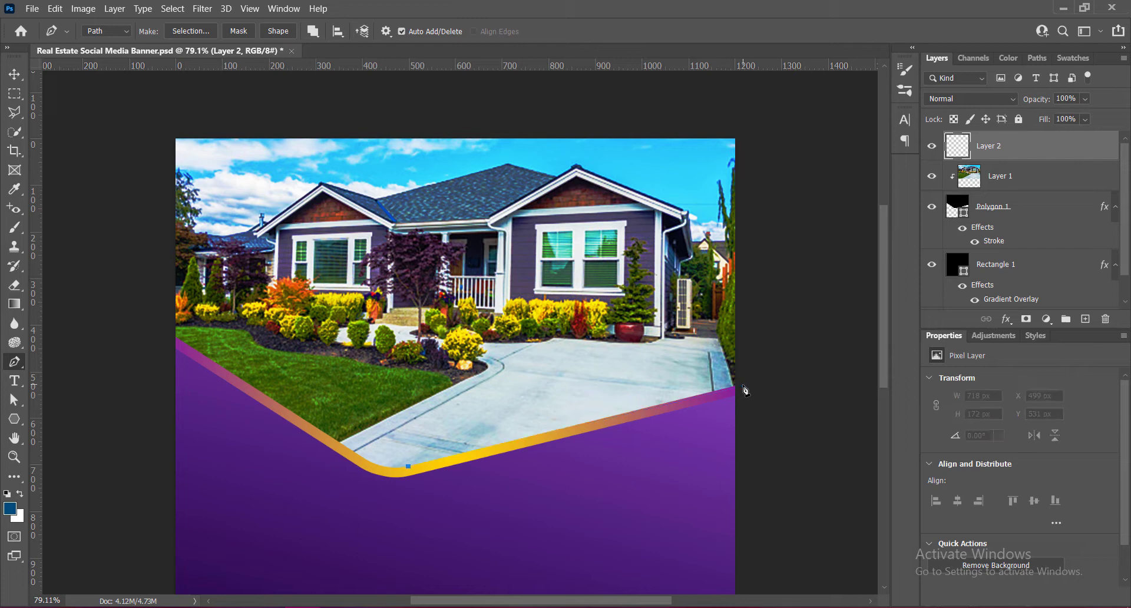
click(743, 385)
key(ctrl+z)
click(744, 384)
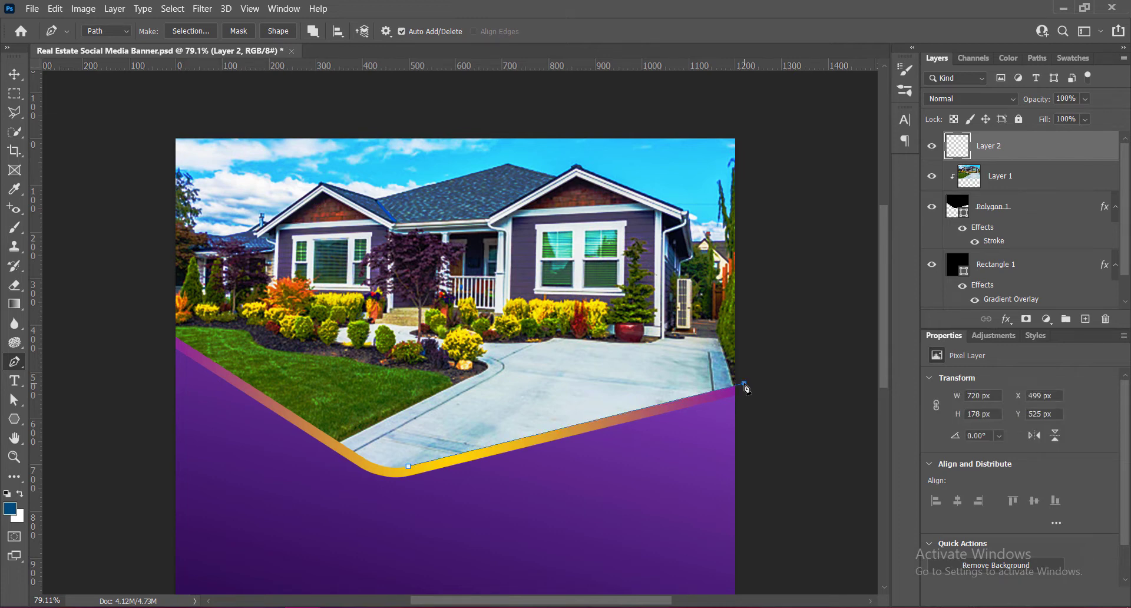
- Continue the path outside the canvas around the photo's upper right, close it at the yellow corner and convert it to a selection
click(750, 89)
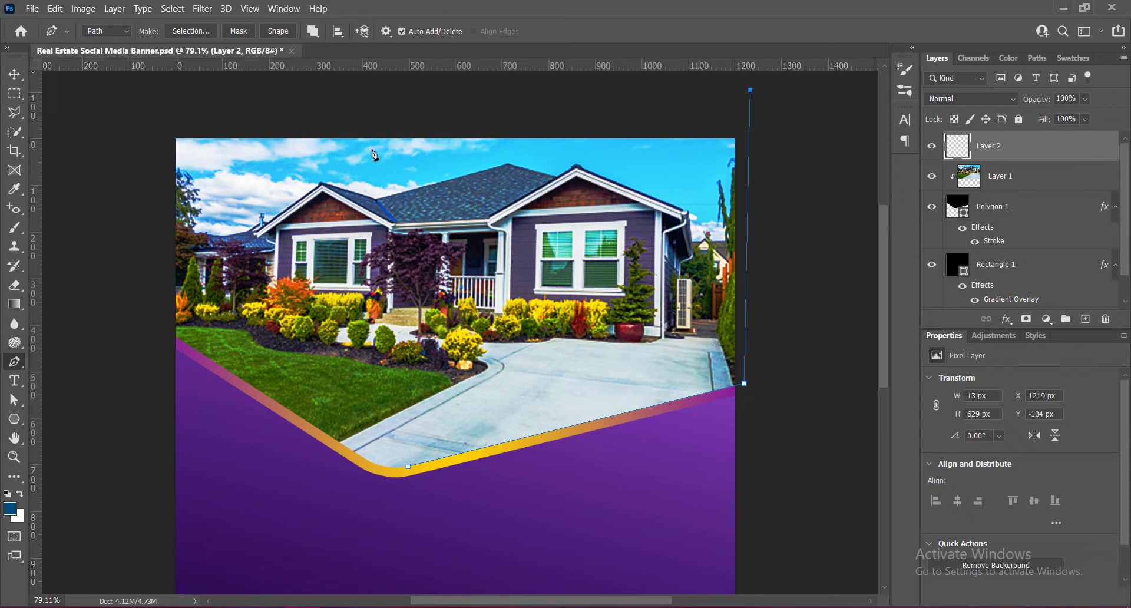
click(320, 81)
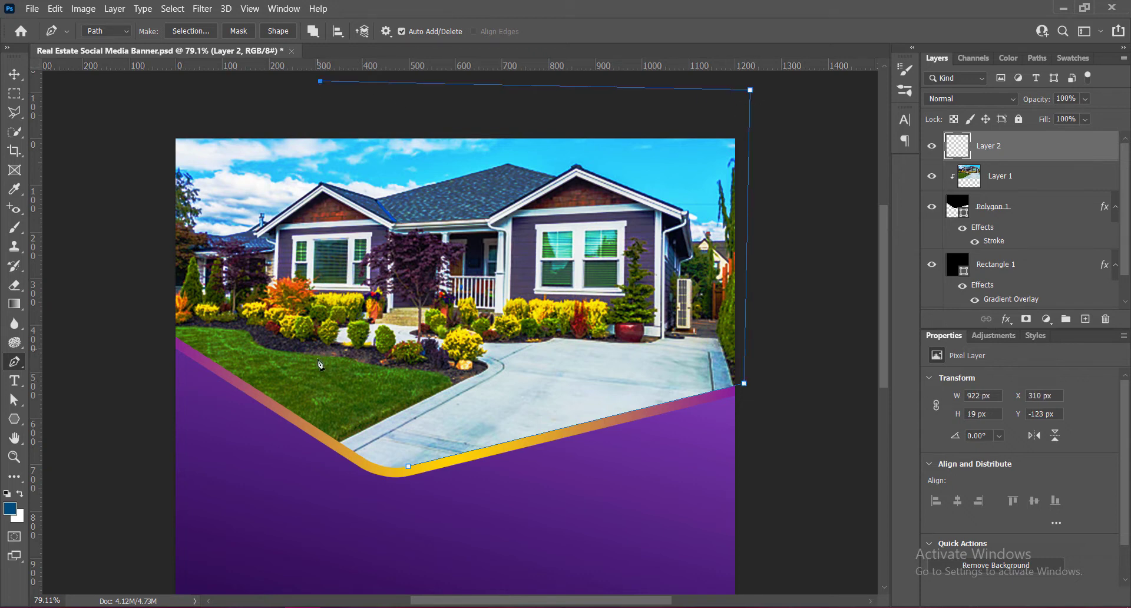
click(407, 465)
key(ctrl+Return)
key(v)
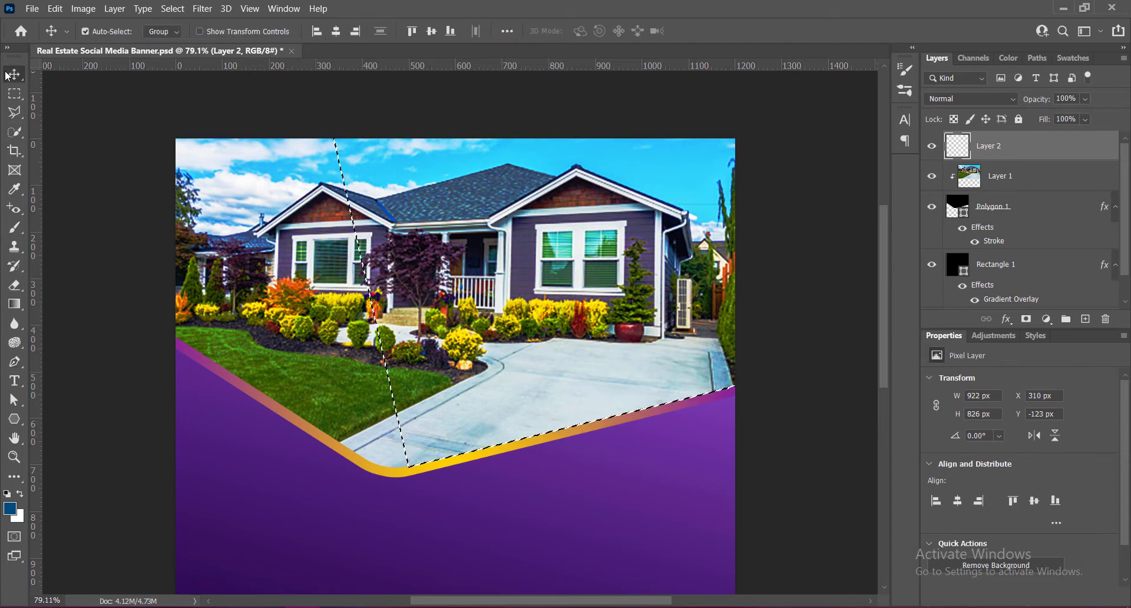
- Fill the selection with two blue-to-transparent linear gradient passes fading from the canvas's right side toward the house
click(15, 305)
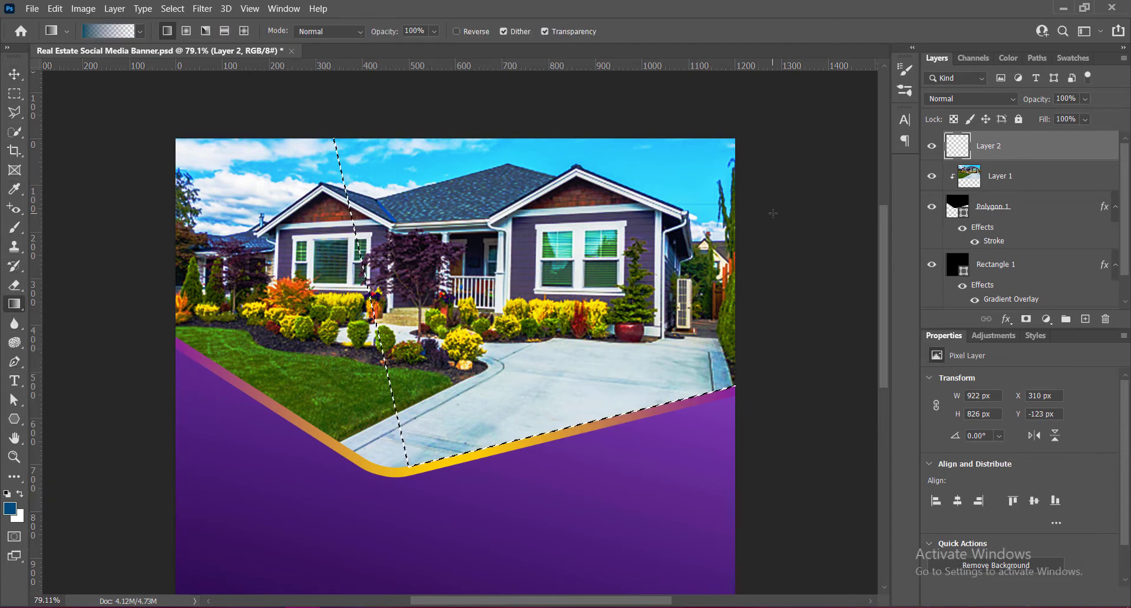
drag(774, 214, 516, 239)
drag(759, 233, 483, 250)
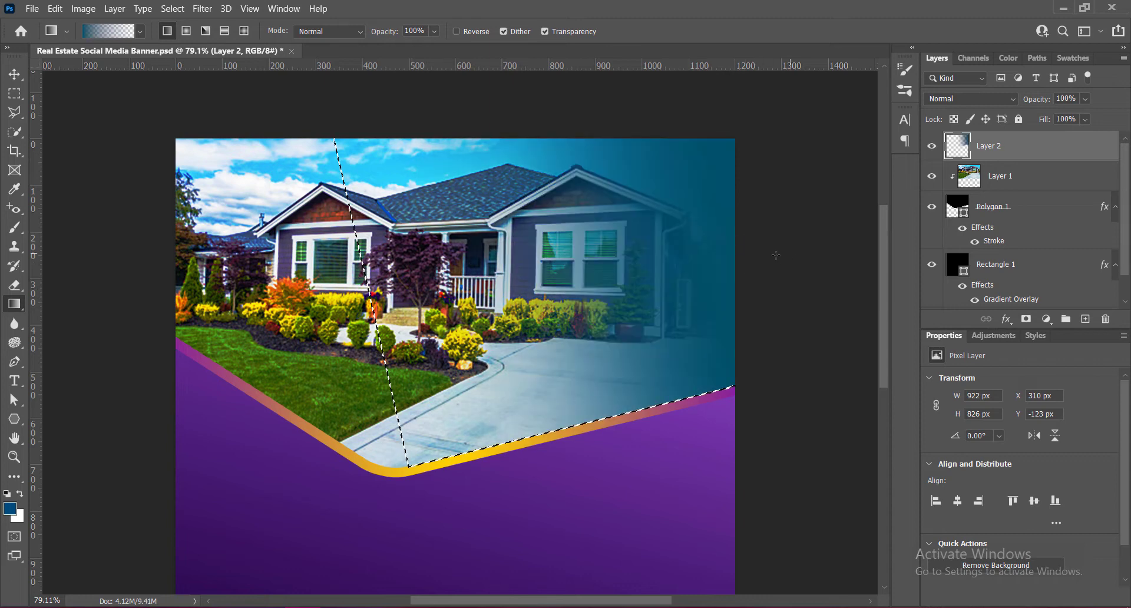
drag(776, 256, 424, 307)
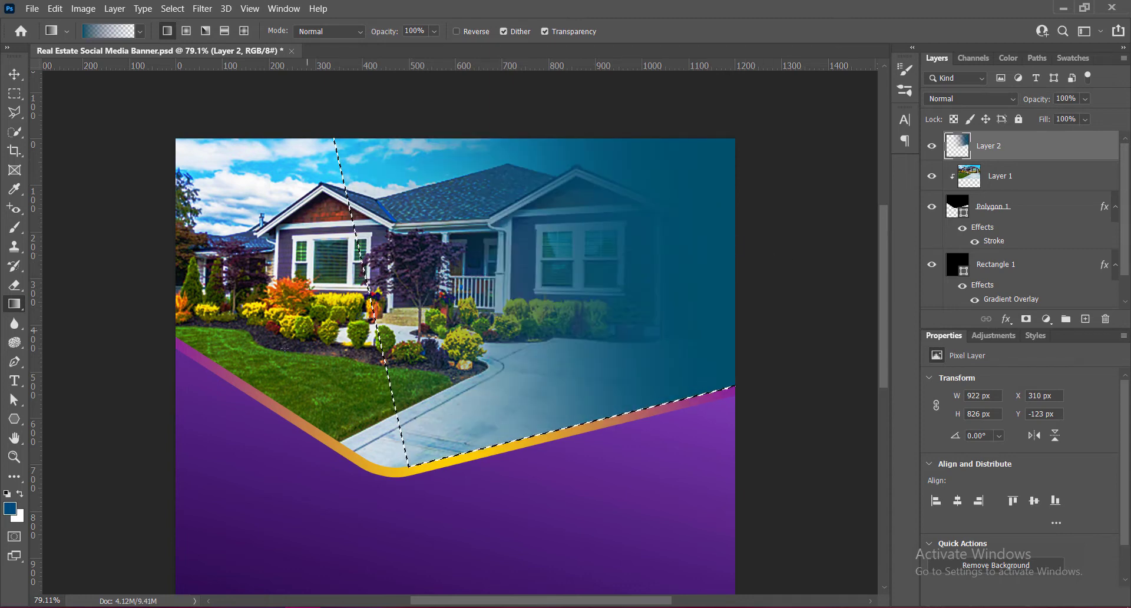
key(ctrl+z)
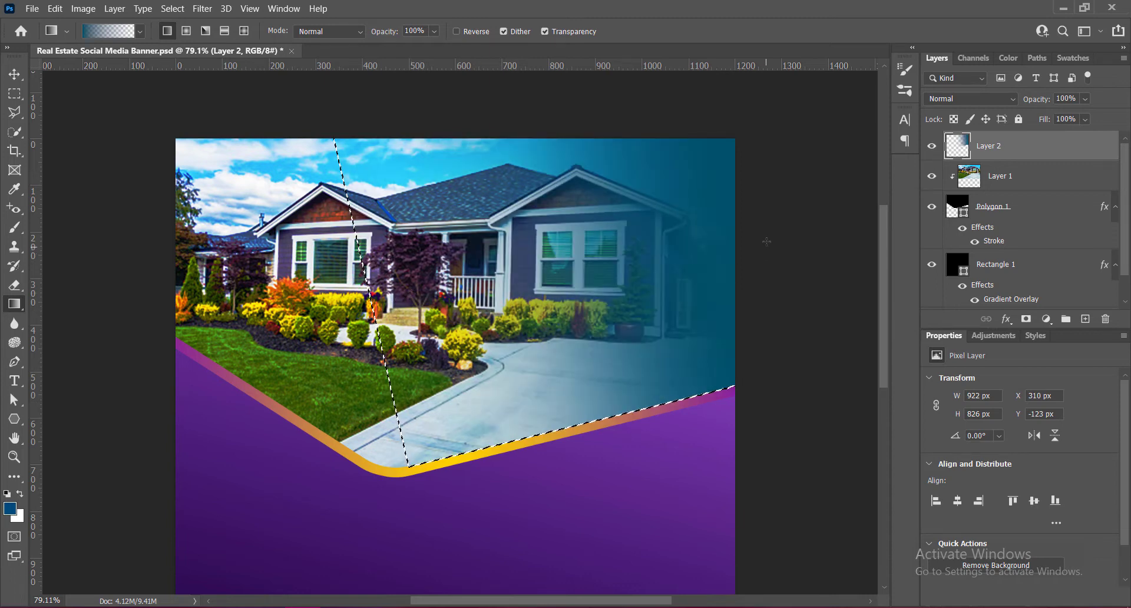
drag(794, 240, 546, 315)
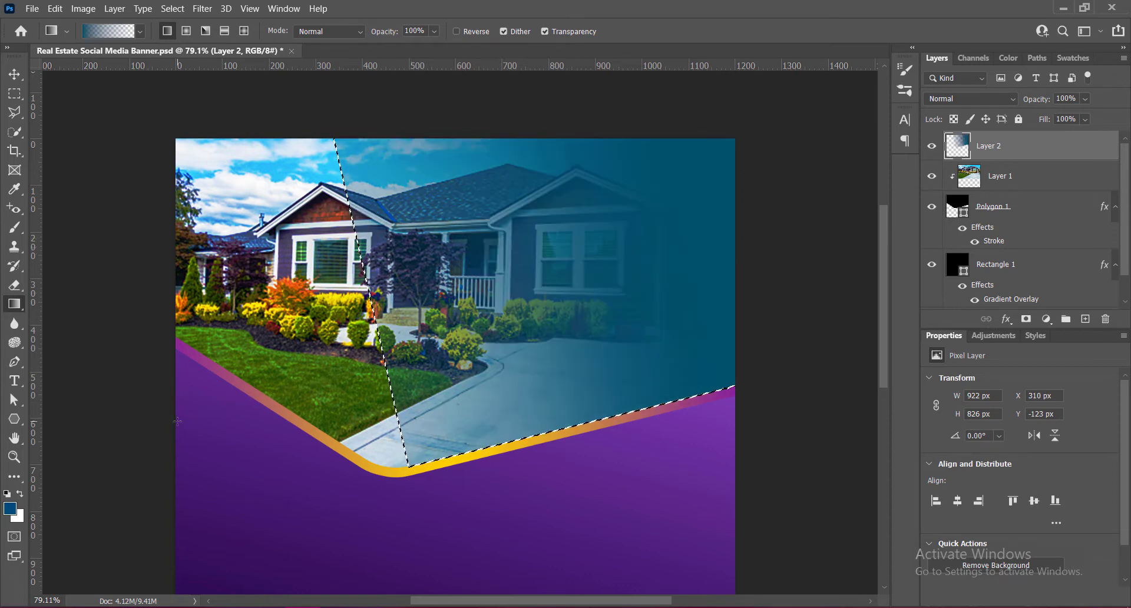
key(ctrl+z)
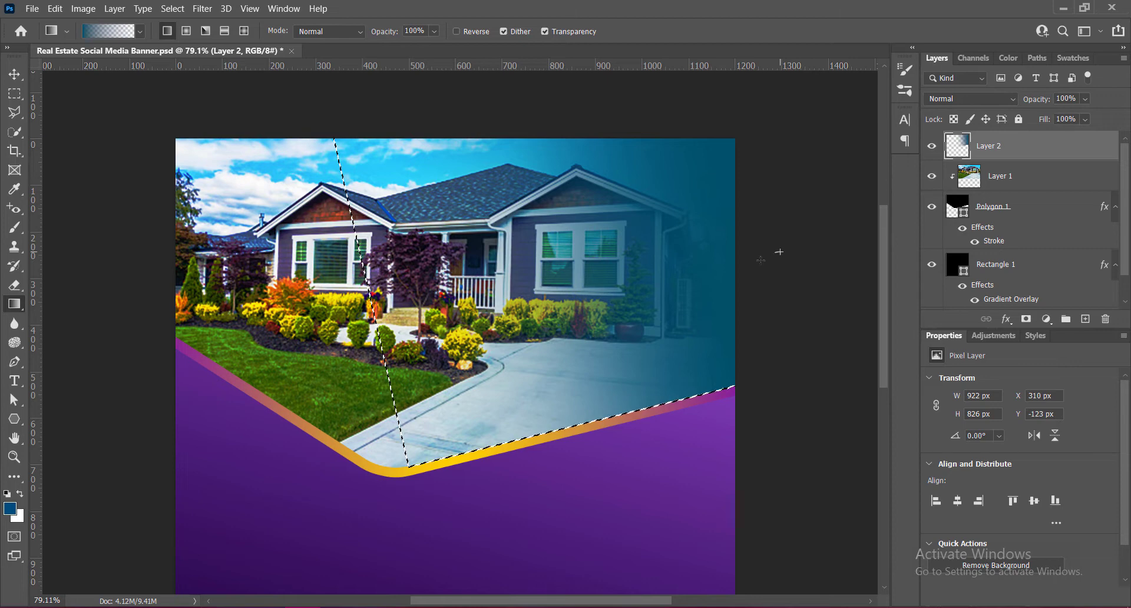
drag(778, 251, 370, 340)
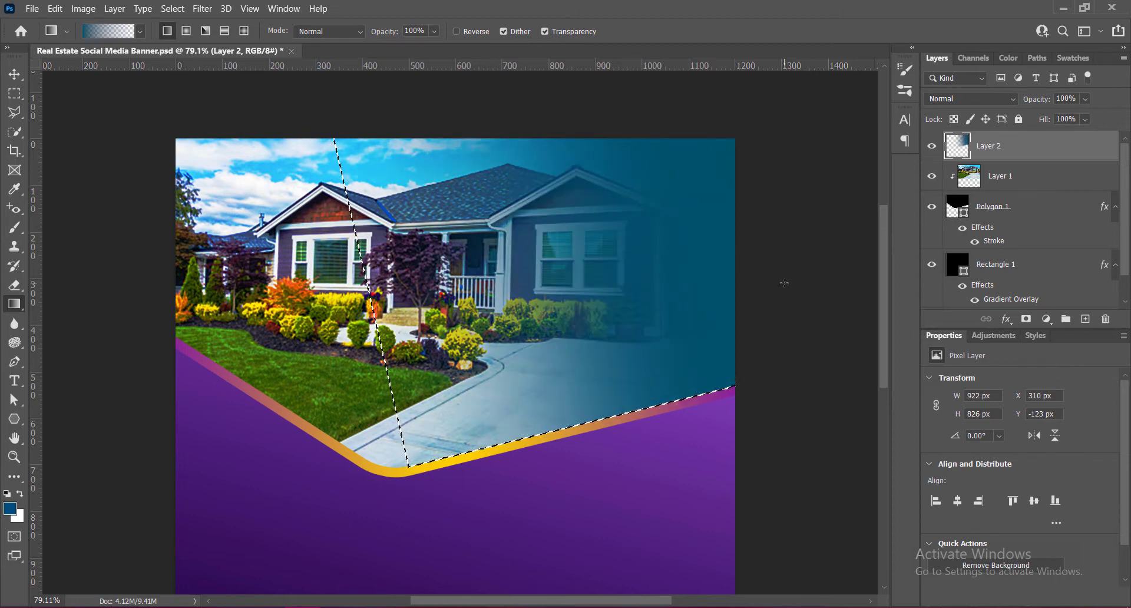
key(ctrl+z)
- Add another blue-to-transparent gradient pass slanting from the photo's right side toward the driveway, and remove the selection
drag(764, 283, 501, 348)
key(v)
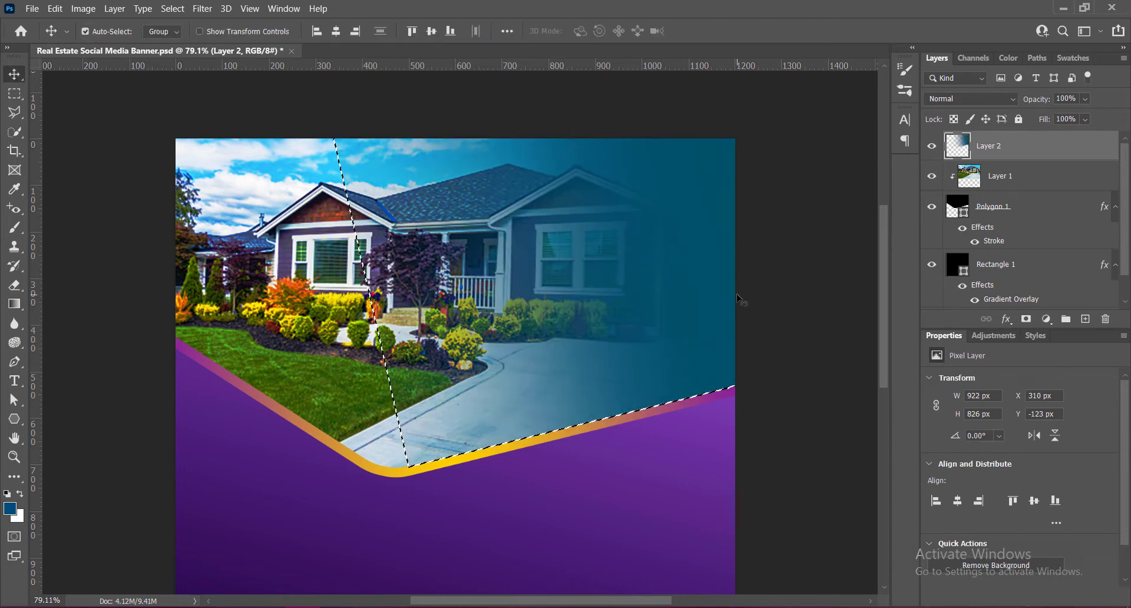
key(ctrl+d)
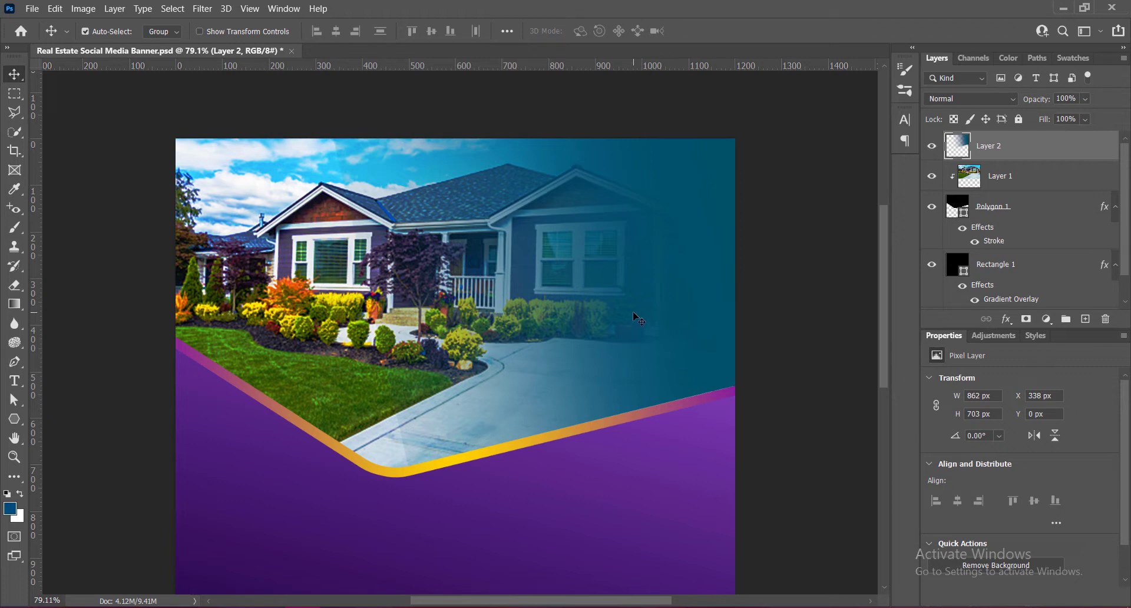
- Nudge the gradient layer down 1 px and erase its lower tip over the driveway with an 80 px soft eraser
key(Down)
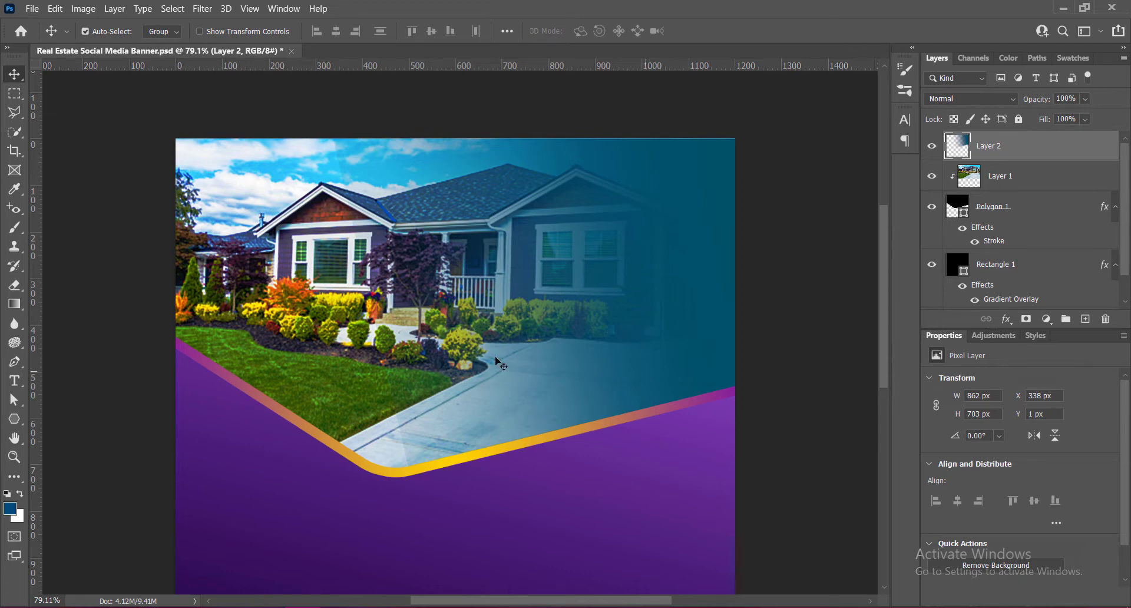
click(15, 285)
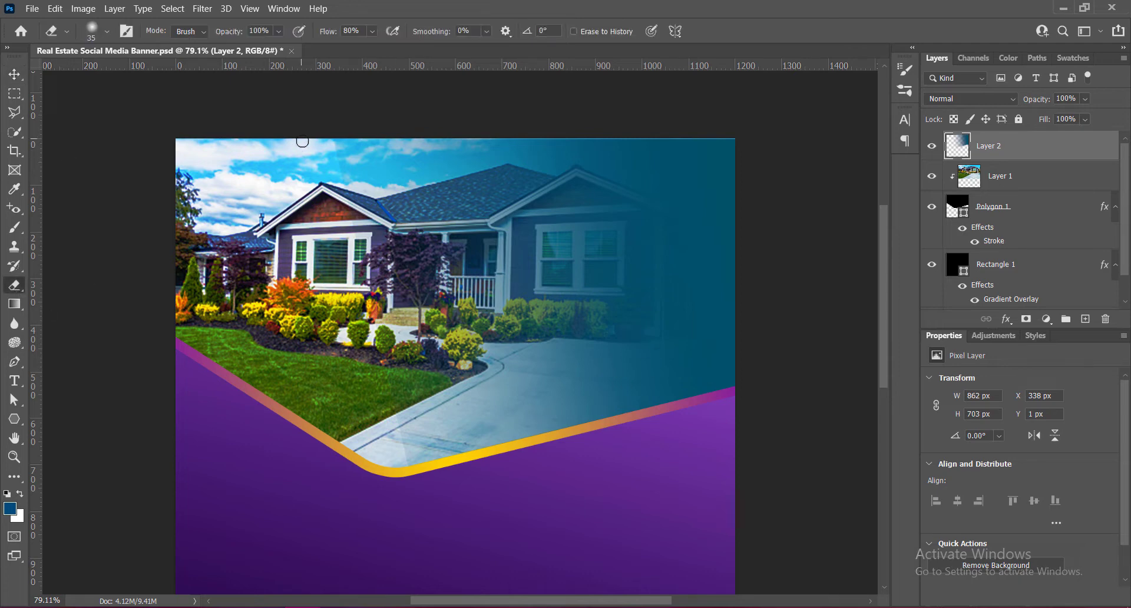
key(bracketright)
key(bracketright)
key(bracketright)
drag(410, 403, 416, 455)
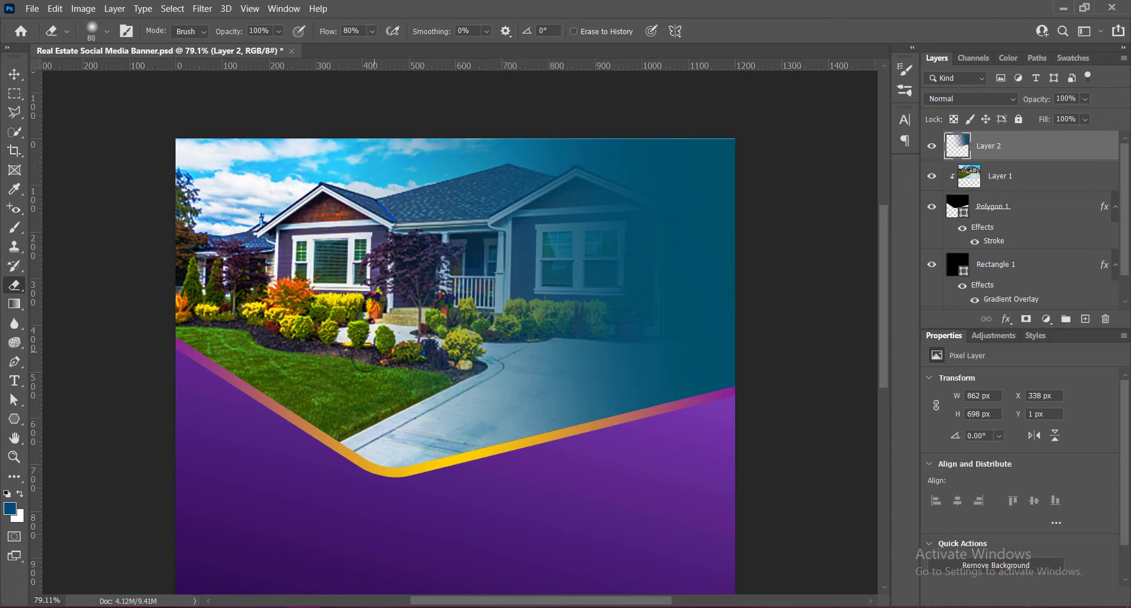
- Stretch the gradient layer to 102.20 % width and 102.01 % height past the canvas edges and nudge it up slightly
click(15, 75)
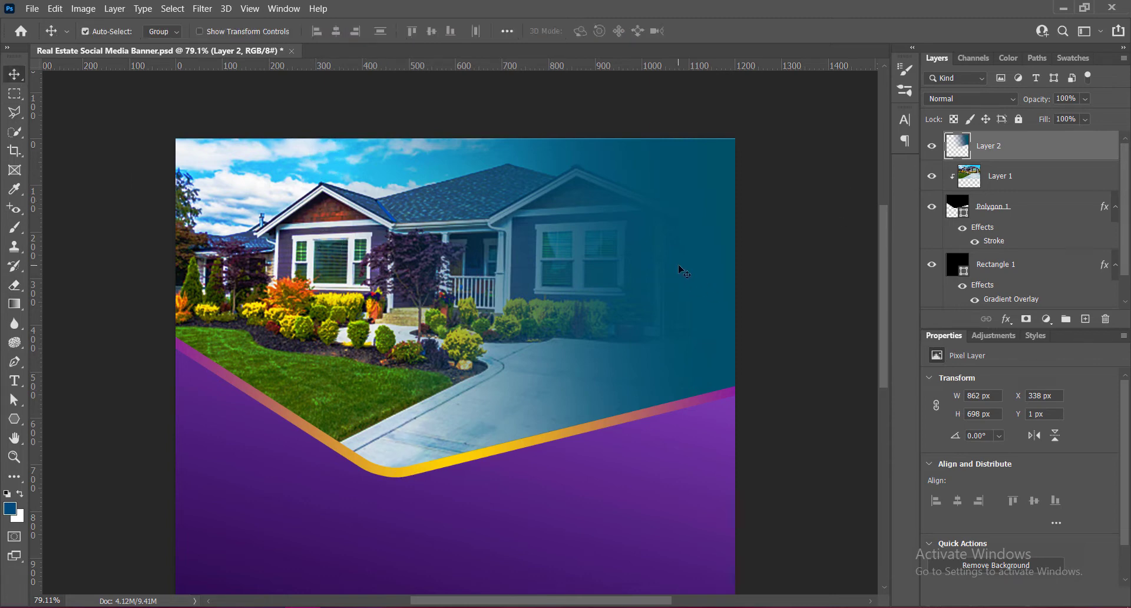
key(ctrl+t)
drag(534, 137, 534, 132)
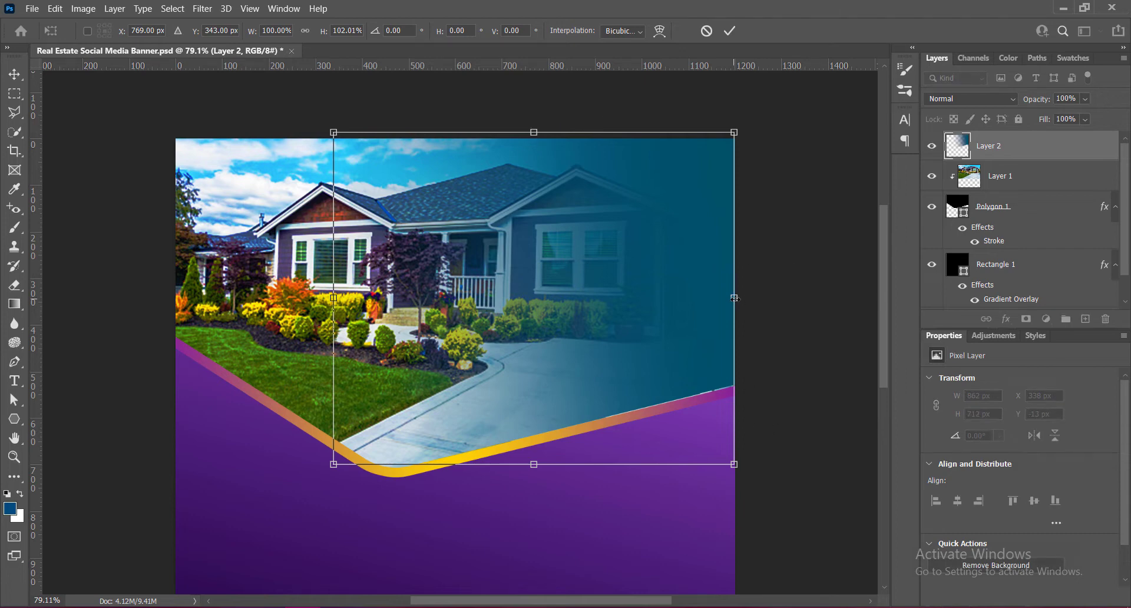
drag(734, 298, 744, 299)
key(Up)
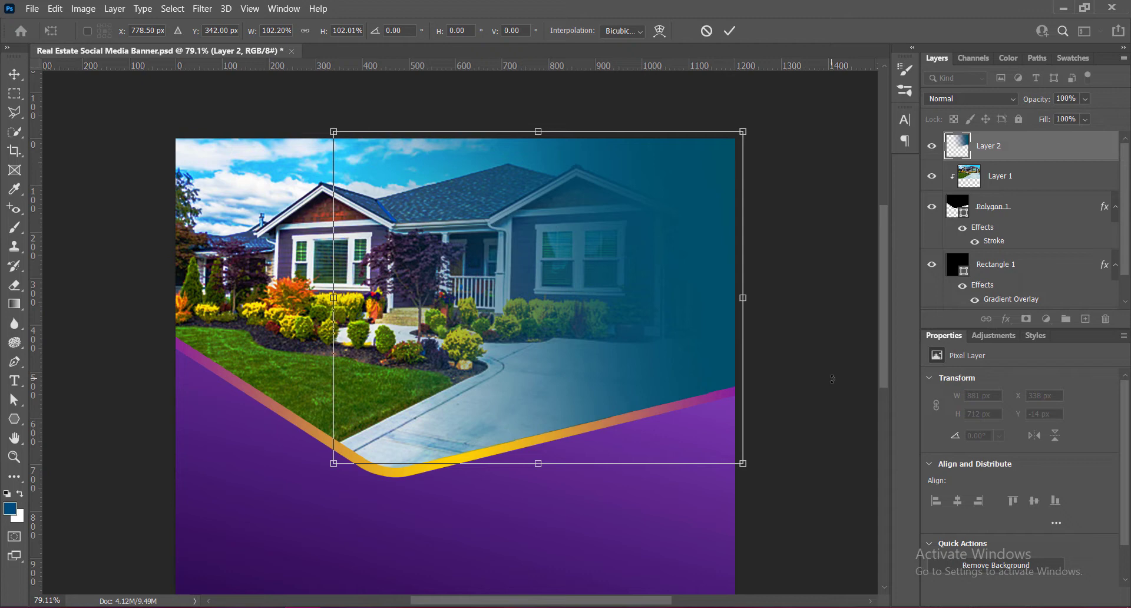
click(730, 30)
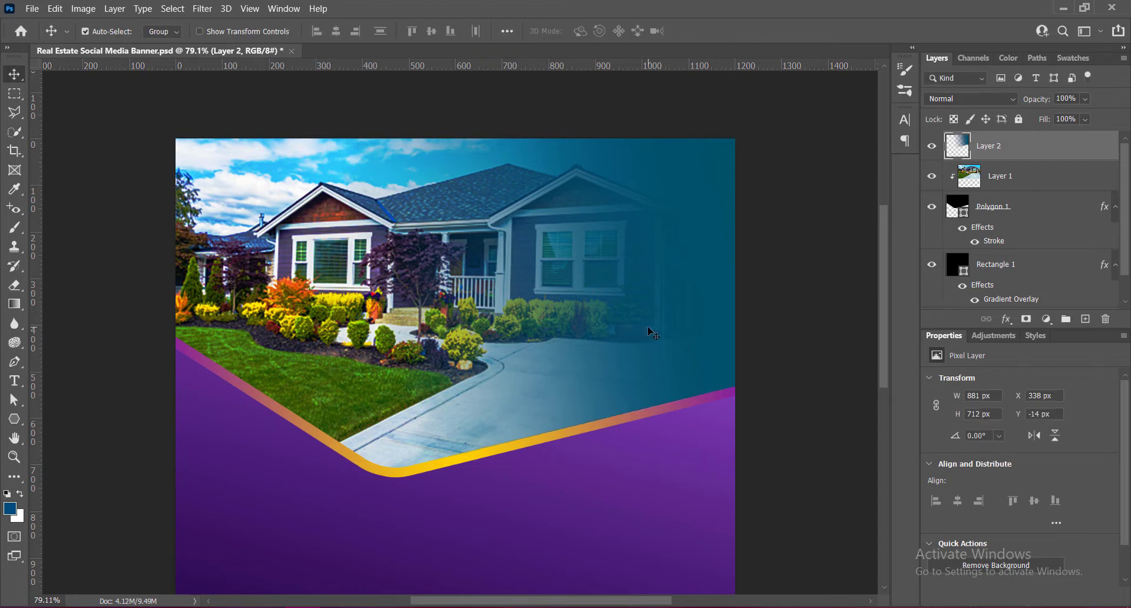
key(Up)
- Load the gradient layer's pixels as a selection and darken the foreground color to a deep navy blue
click(793, 339)
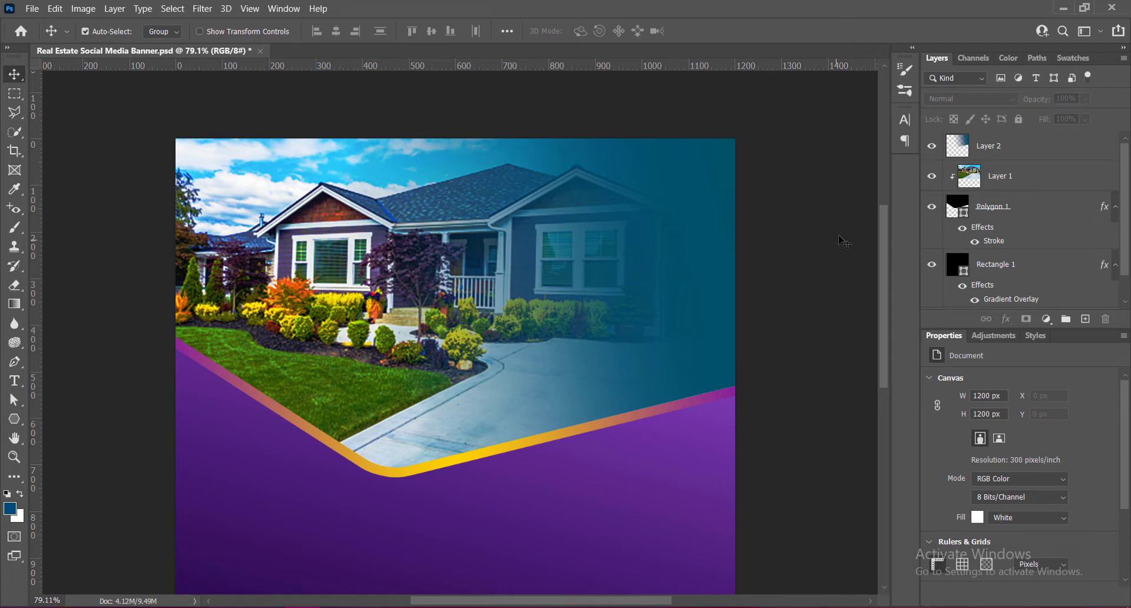
ctrl+click(963, 146)
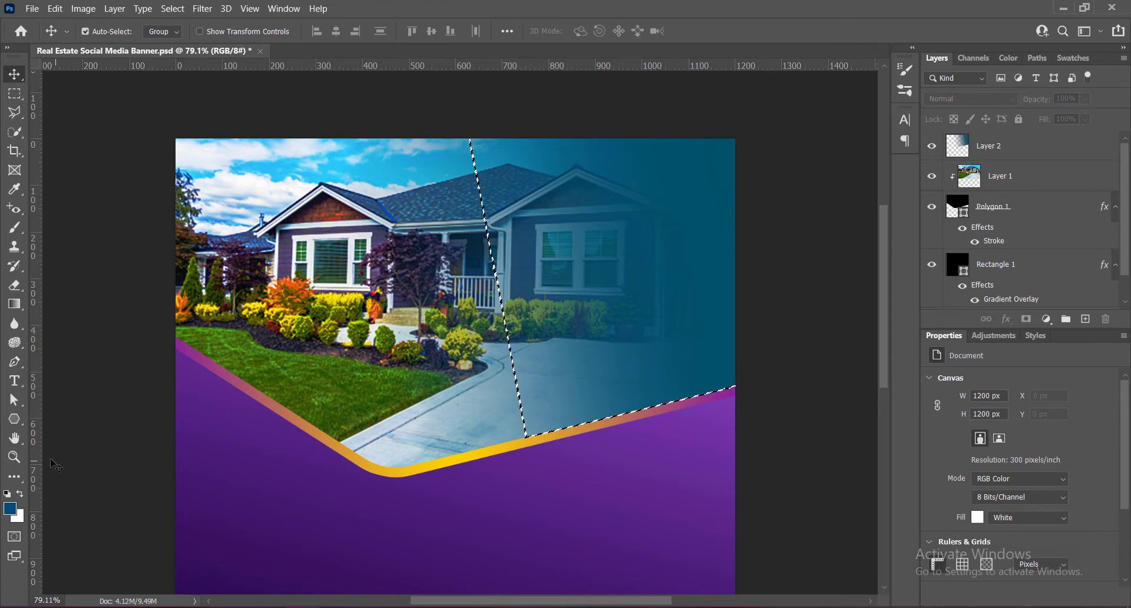
click(9, 508)
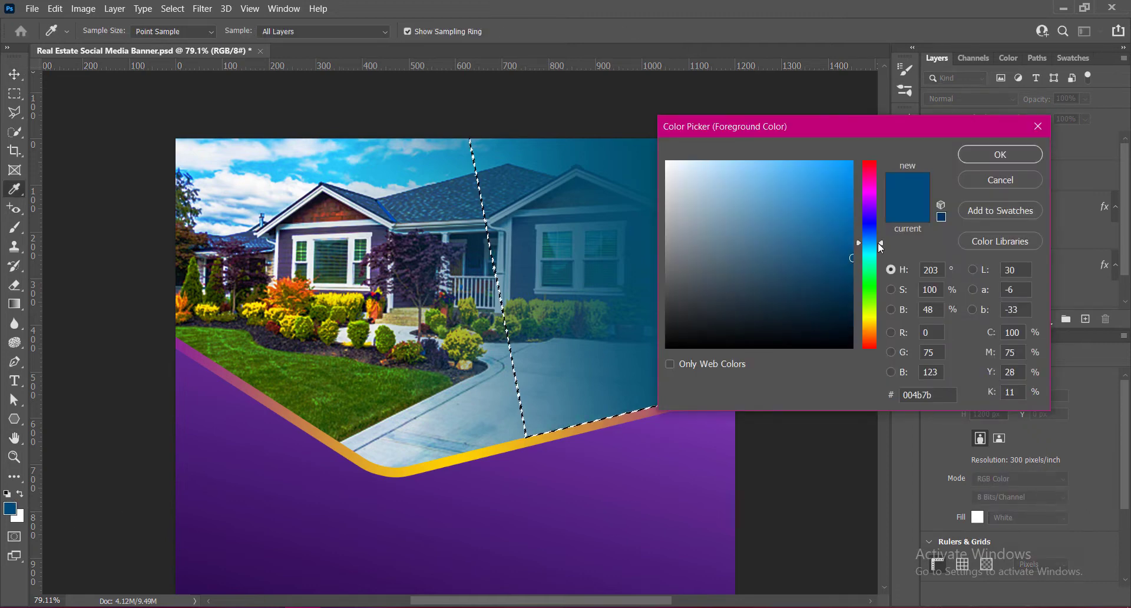
drag(853, 258, 853, 269)
key(Return)
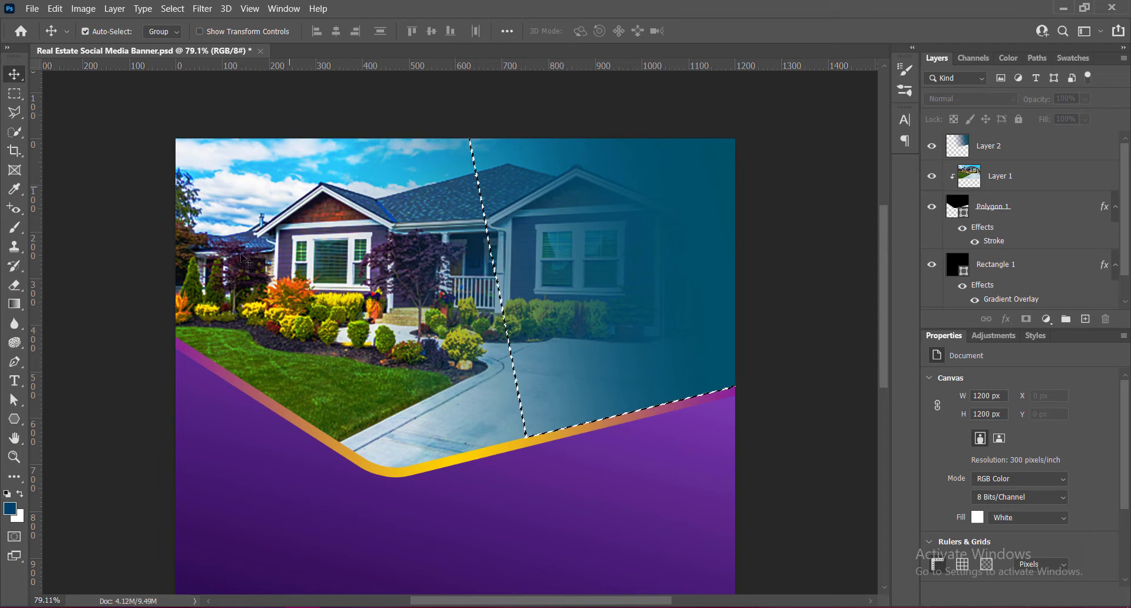
click(10, 508)
click(1001, 154)
- Fill the selected fade area on Layer 2 with the foreground navy and remove the selection
click(955, 148)
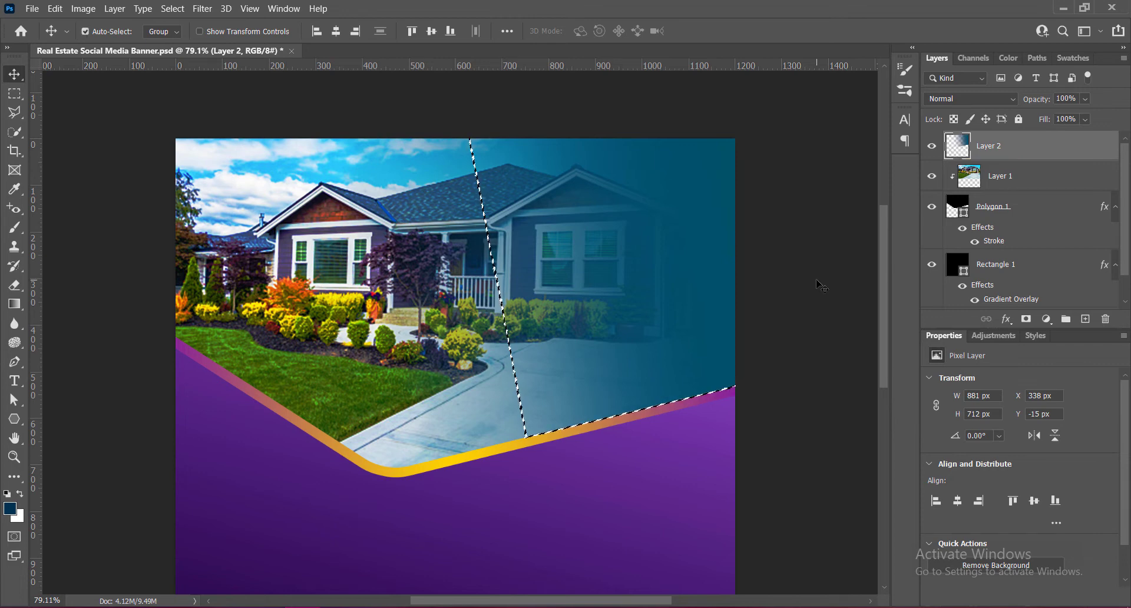
key(alt+BackSpace)
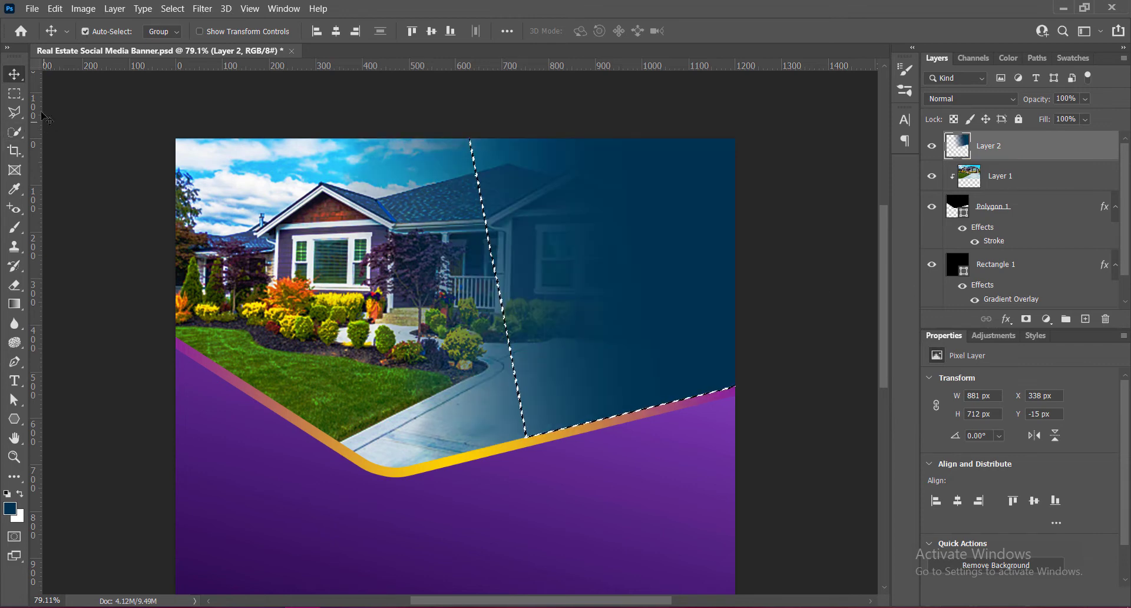
key(ctrl+d)
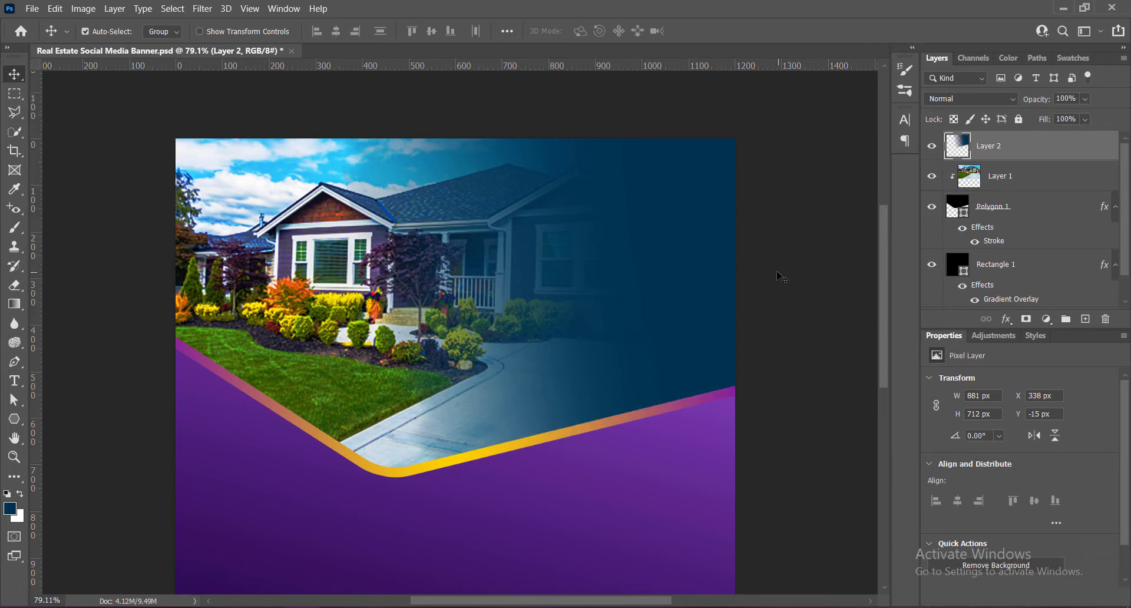
- Set the fade layer's opacity to 84% and save the document
click(1067, 98)
text(81)
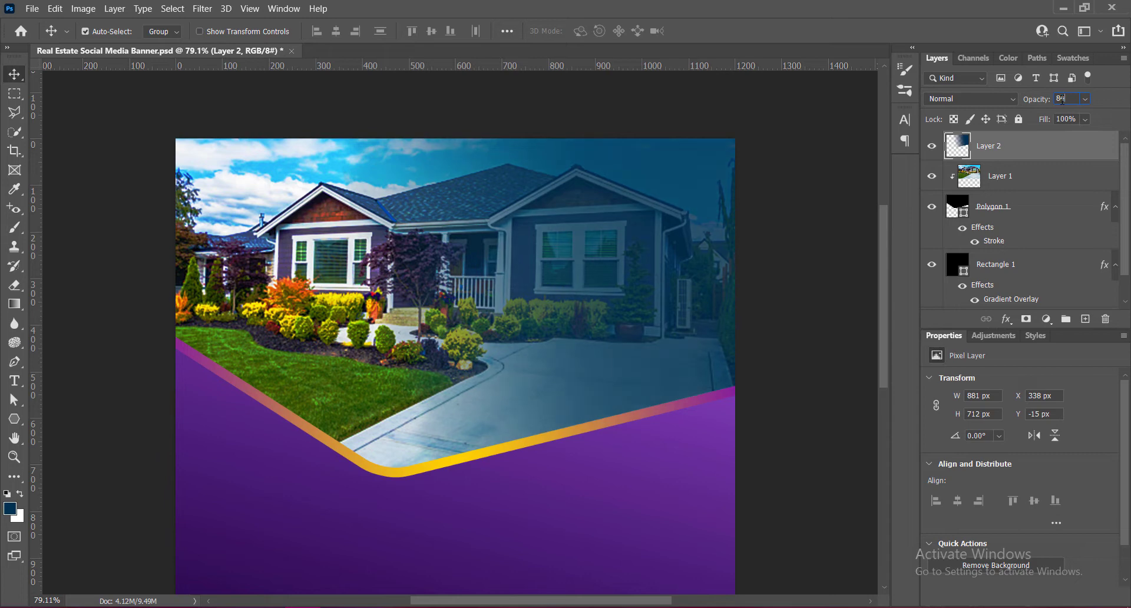
key(Return)
key(ctrl+s)
- Erase the fade's leftover edges in the sky and at the driveway tip with an 80 px soft eraser, and save
click(15, 286)
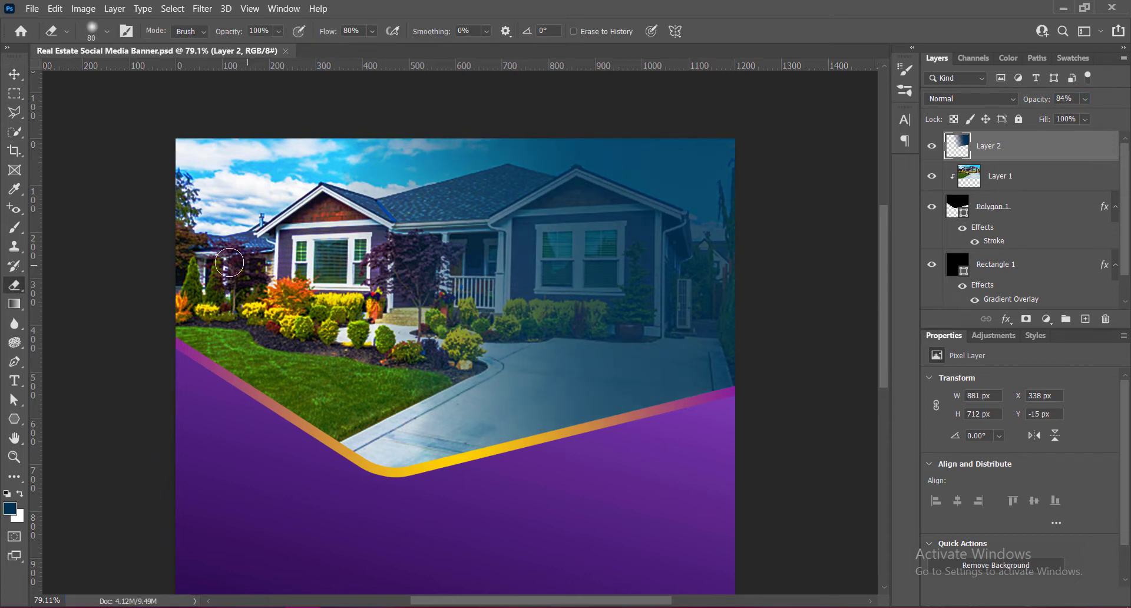
mouse_move(338, 155)
mouse_down()
mouse_move(302, 162)
mouse_move(331, 175)
mouse_move(346, 154)
mouse_up()
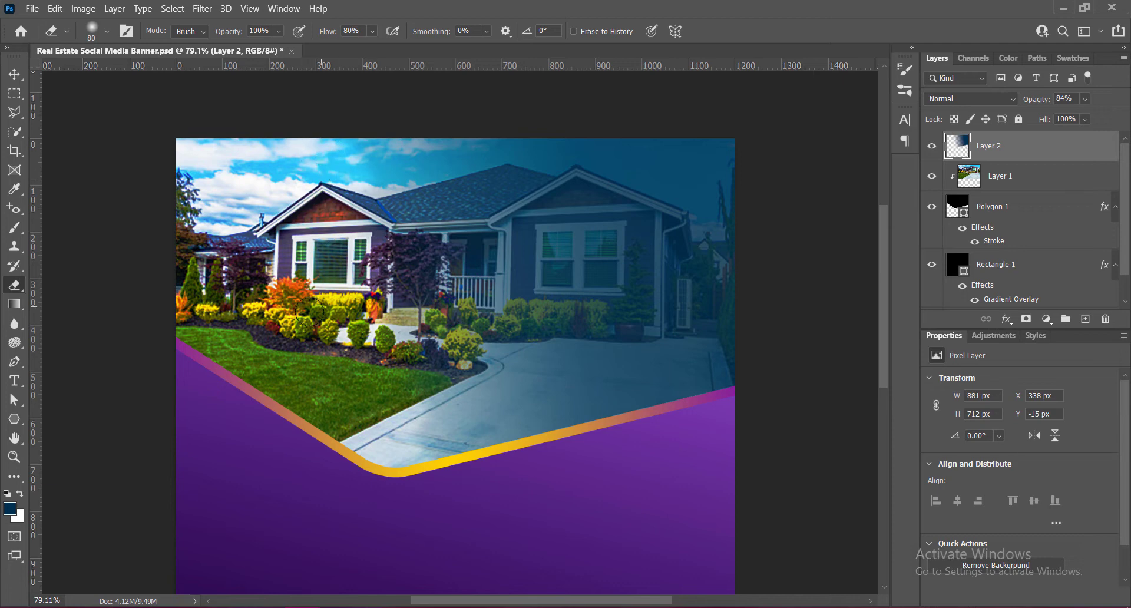
drag(396, 455, 406, 460)
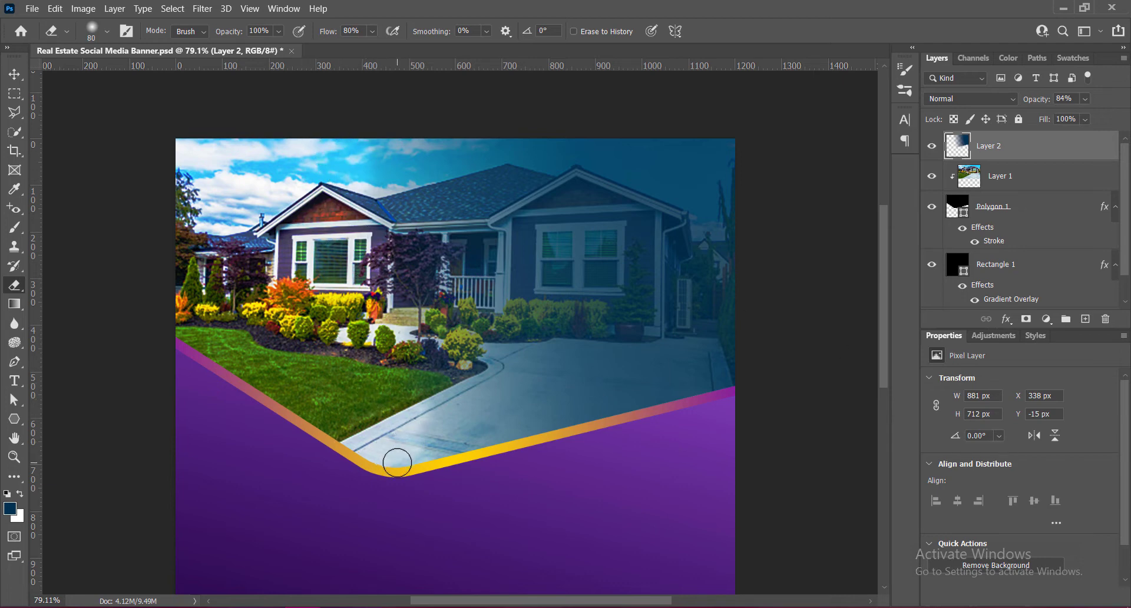
mouse_move(375, 140)
mouse_down()
mouse_move(286, 168)
mouse_move(358, 171)
mouse_up()
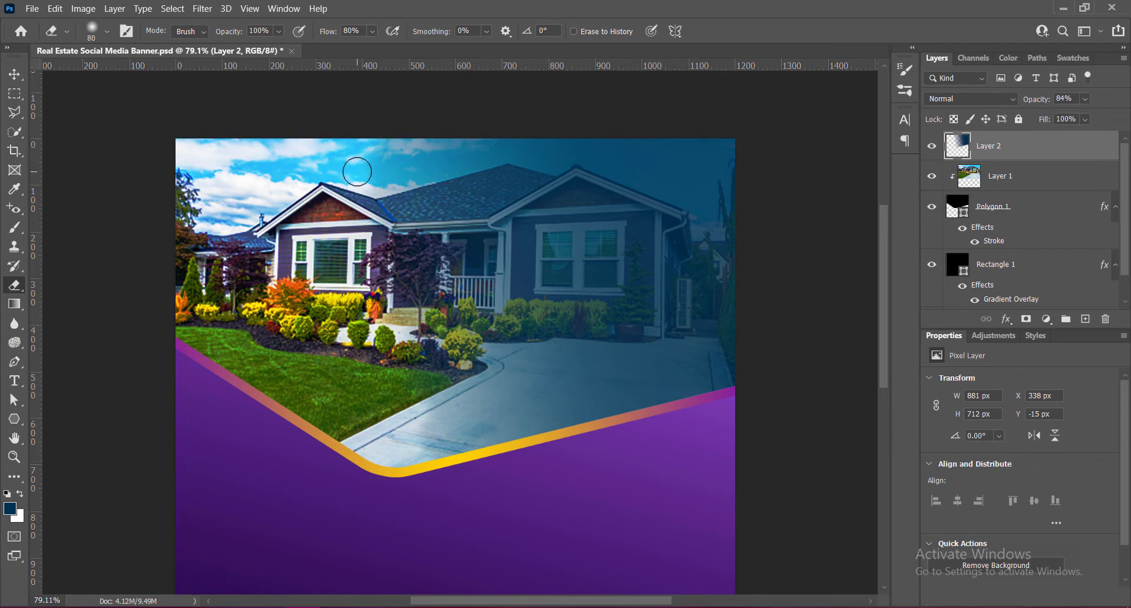
drag(421, 451, 404, 442)
key(v)
key(ctrl+s)
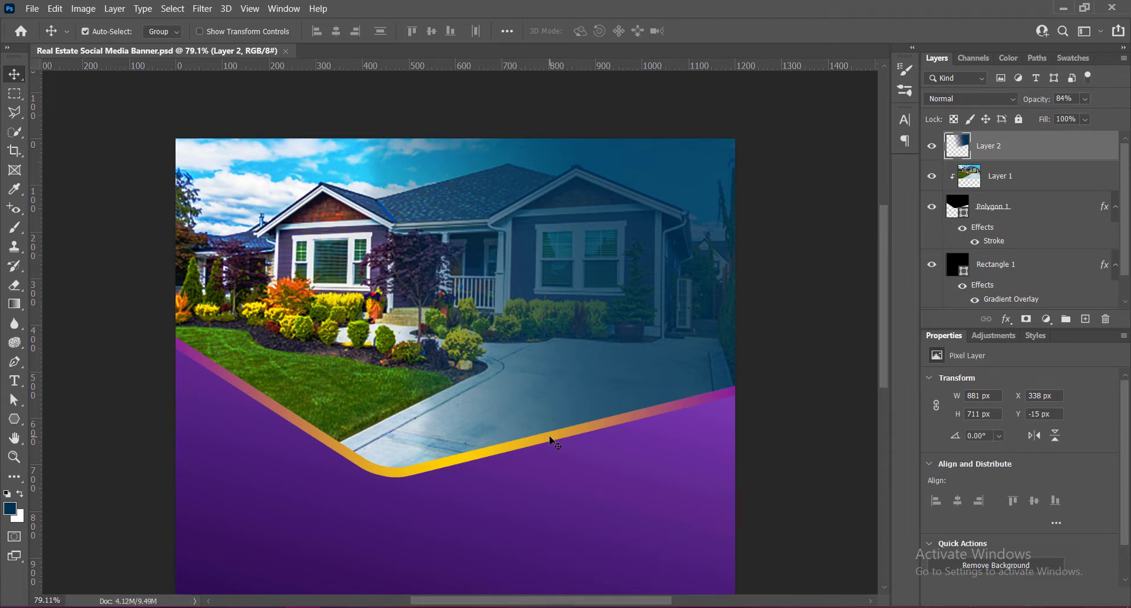
- Draw a 384 px navy square with 33 px rounded corners on the purple area below the photo
scroll(554, 442, down, 1)
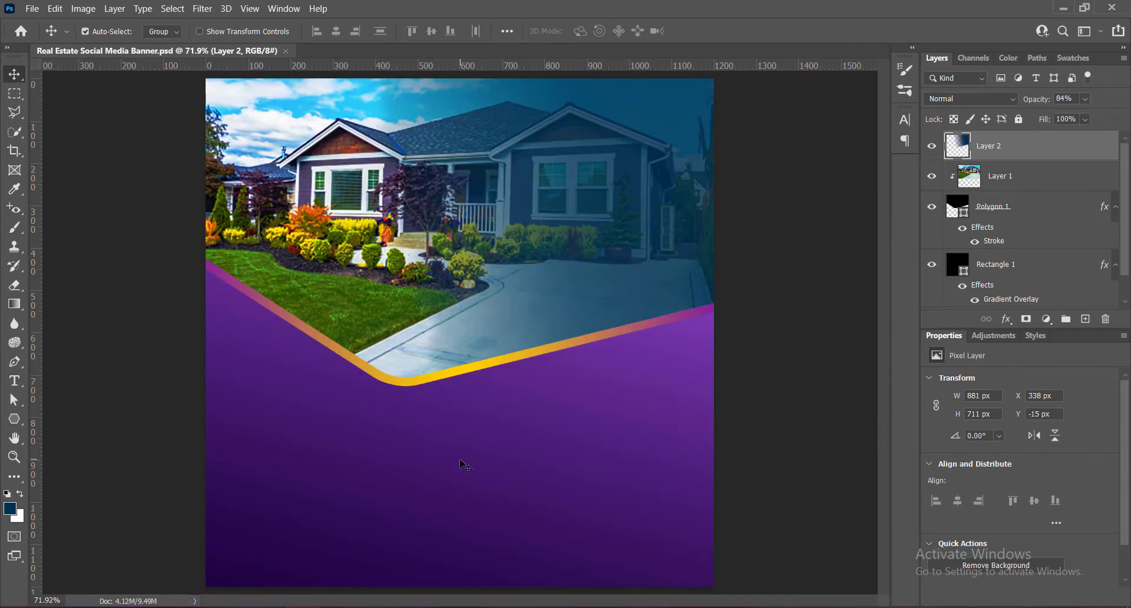
click(1086, 319)
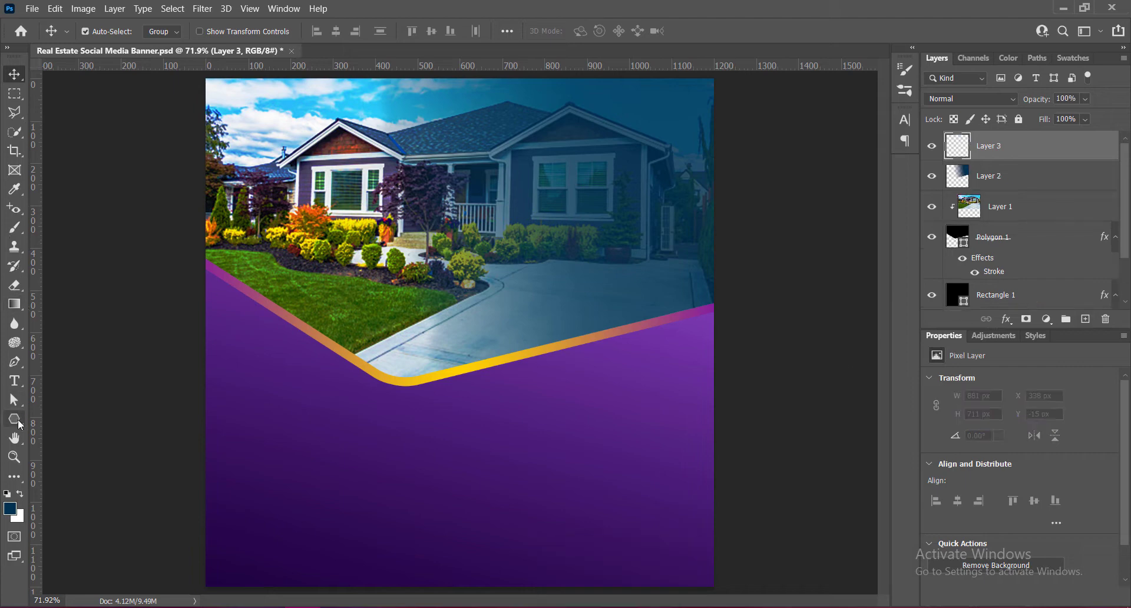
click(14, 419)
click(80, 419)
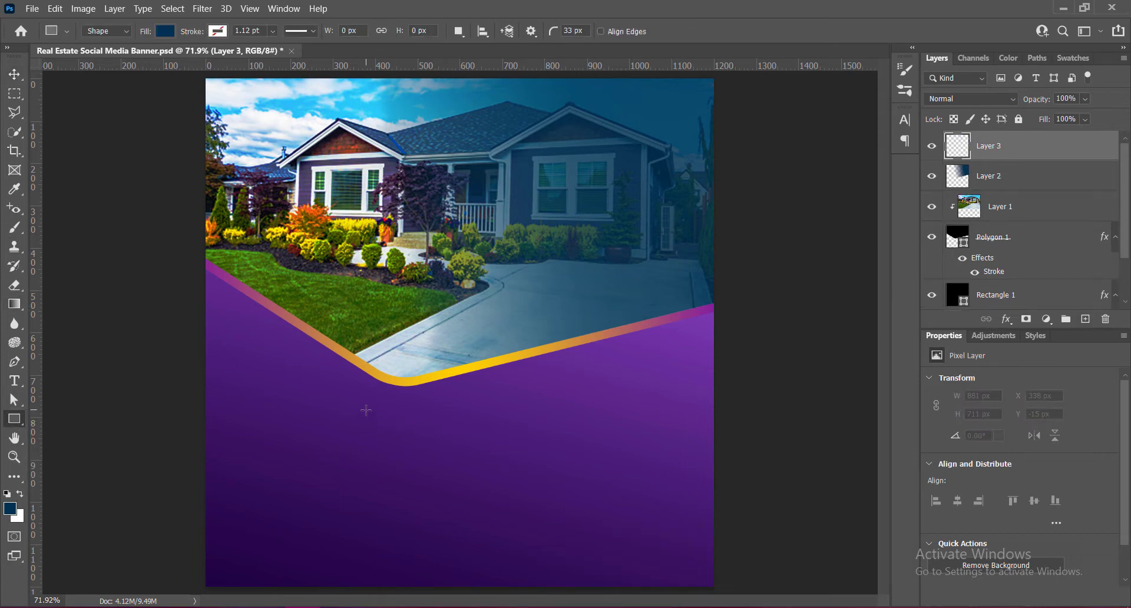
drag(366, 410, 538, 571)
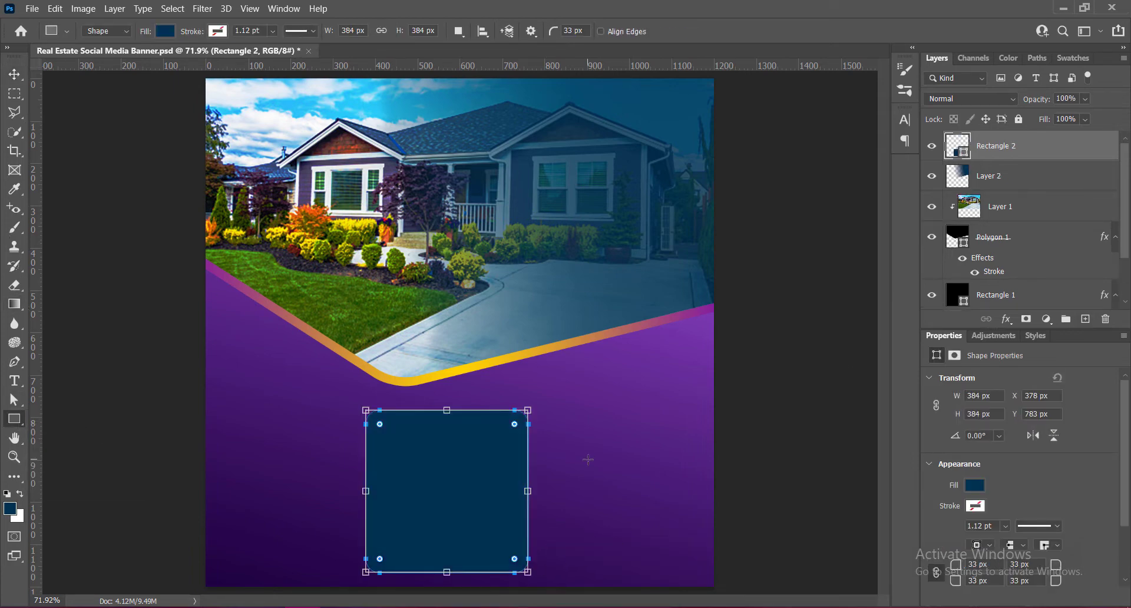
scroll(1125, 564, down, 2)
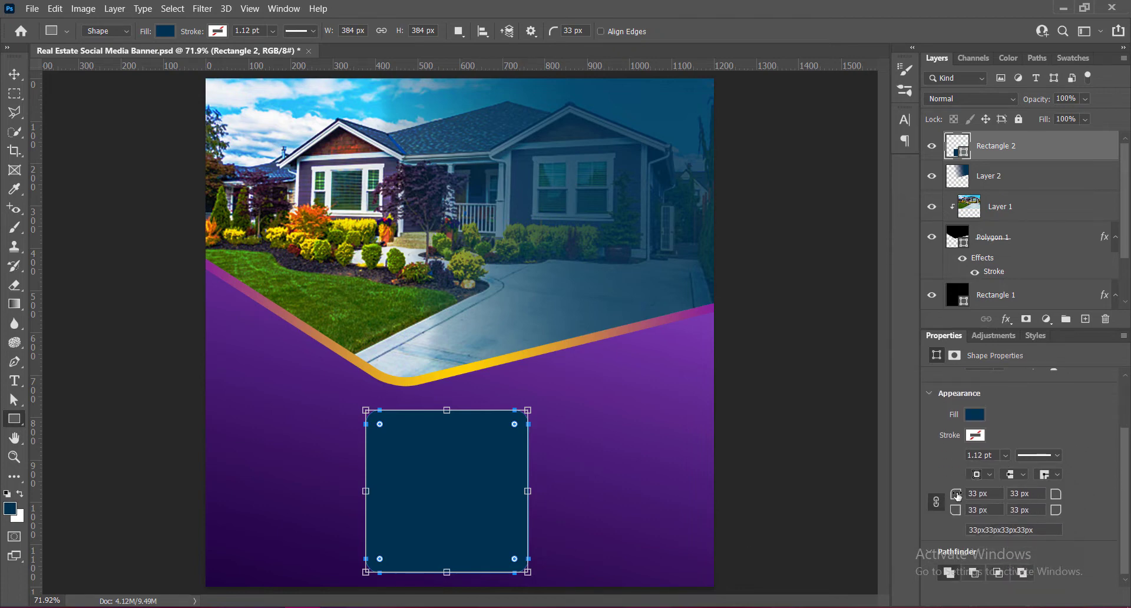
click(14, 75)
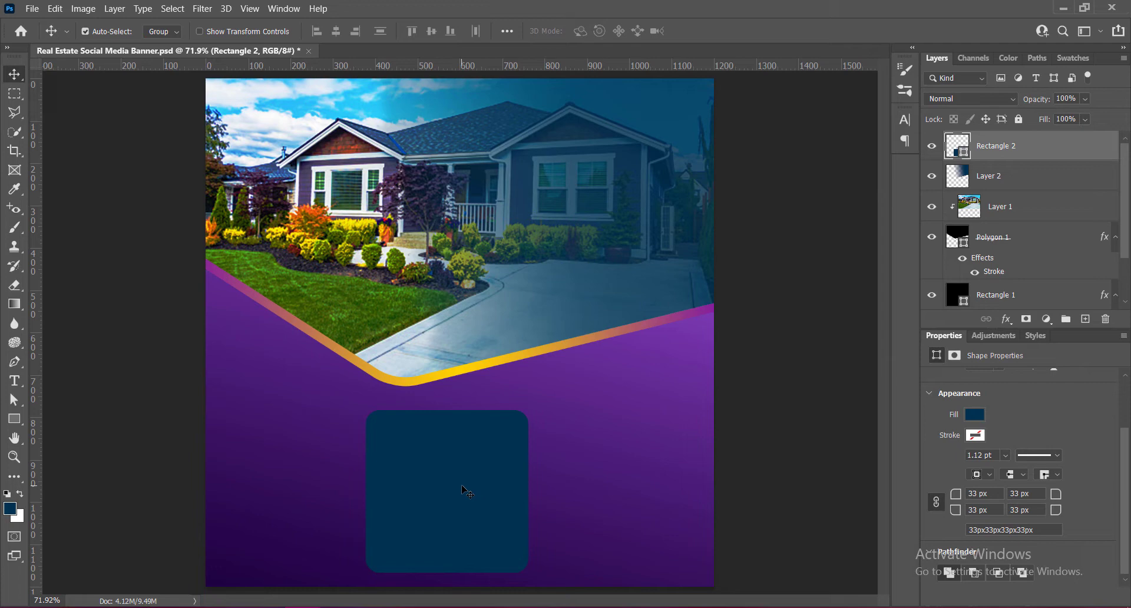
- Move the rounded square up over the photo's lower edge and rotate it to 45.06° into a diamond, using a temporary vertical guide
drag(463, 491, 441, 375)
key(ctrl+t)
drag(514, 285, 553, 381)
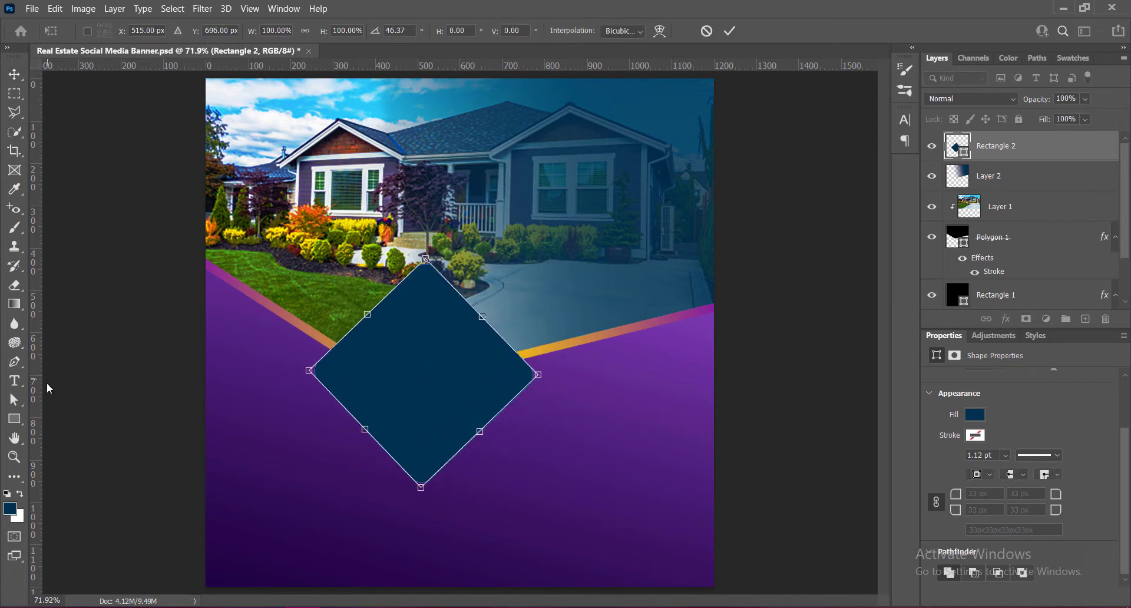
drag(34, 392, 420, 396)
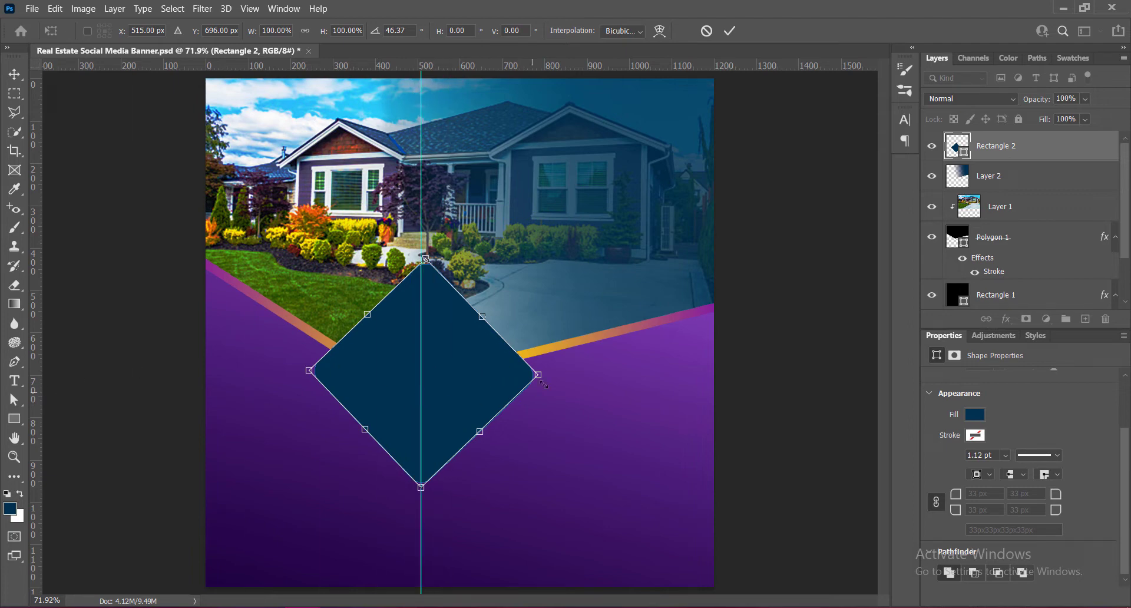
drag(552, 375, 550, 376)
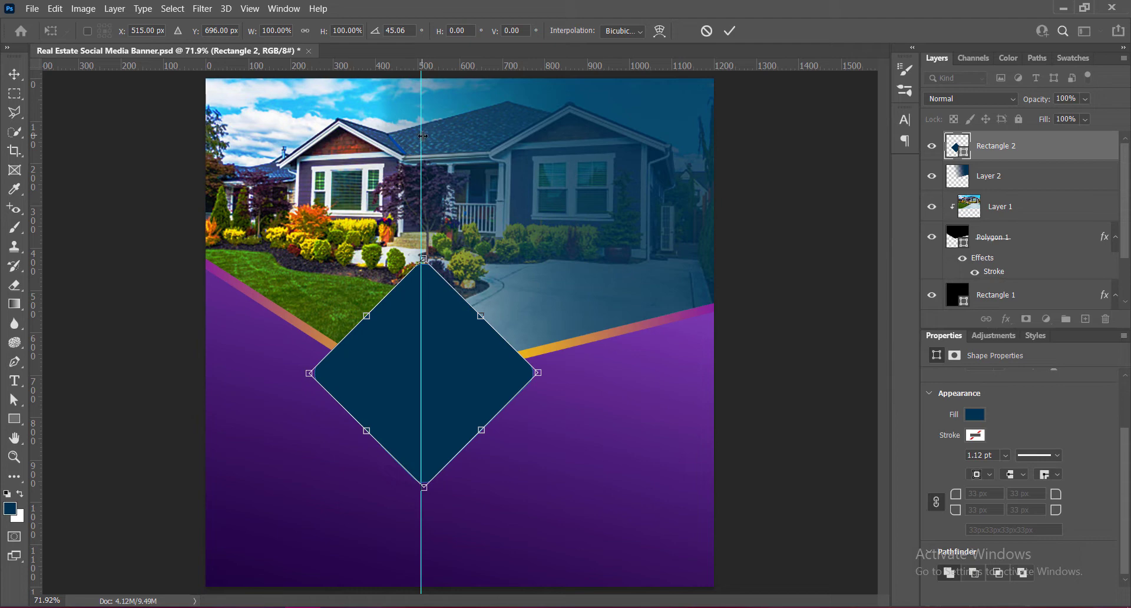
drag(423, 136, 37, 180)
click(730, 30)
- Scale the diamond to about 78% and place it near the canvas's left edge across the gradient stroke
drag(457, 372, 352, 348)
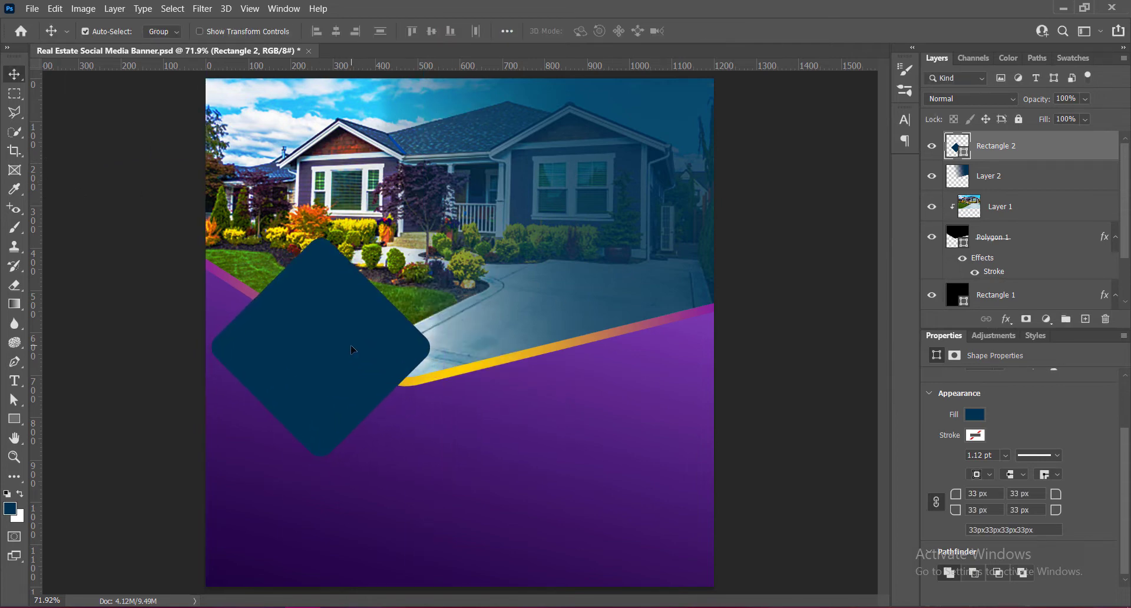
key(ctrl+t)
drag(320, 237, 326, 302)
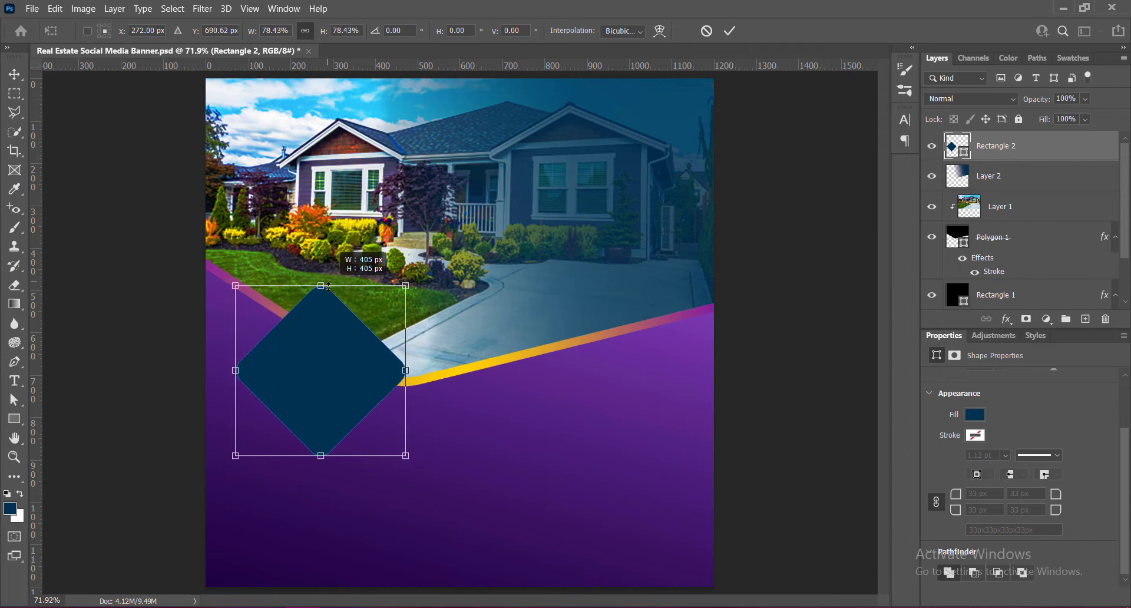
key(Return)
drag(344, 386, 314, 335)
key(Left)
key(Left)
key(Left)
key(Left)
key(Left)
key(Left)
key(Left)
key(Left)
key(Left)
key(Left)
key(Left)
key(Left)
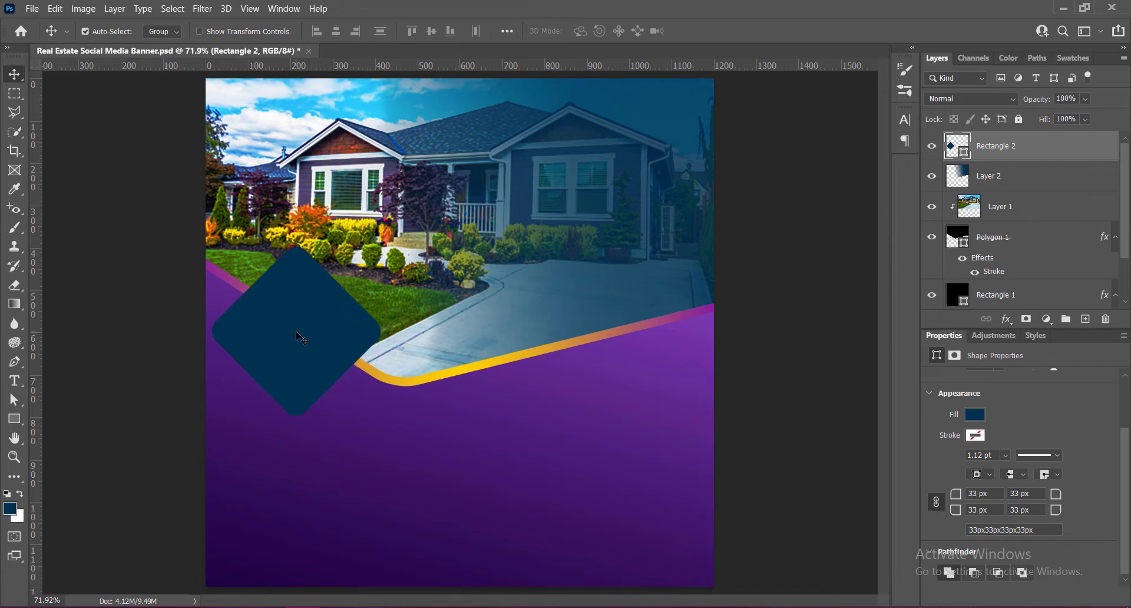
- Duplicate the diamond, shrink the copy to a little over half size and place it against the large diamond's lower-right edge
drag(303, 340, 408, 416)
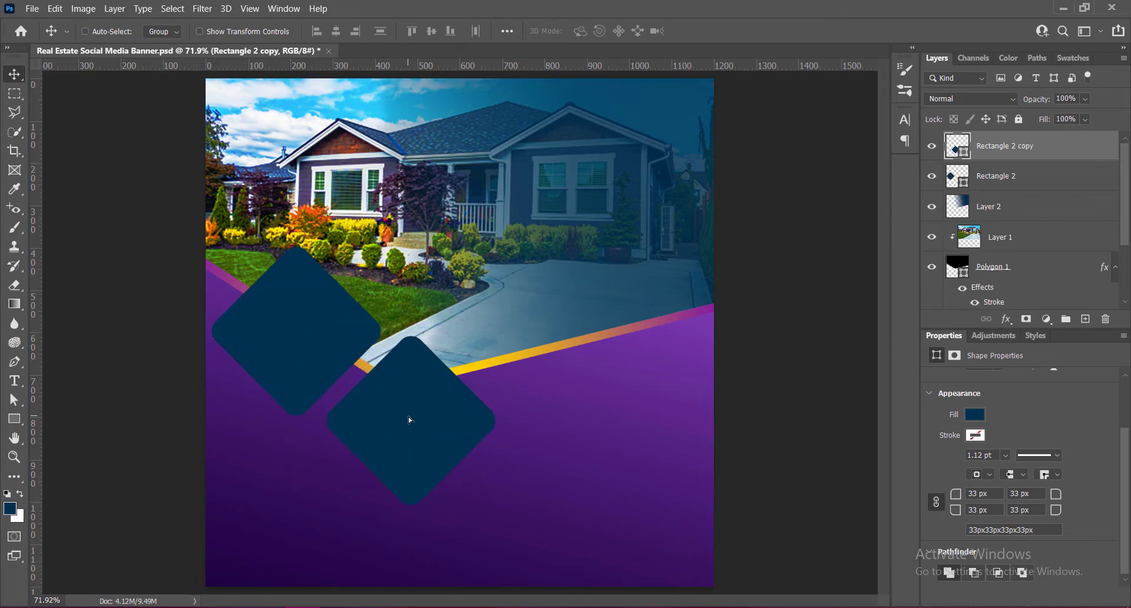
key(ctrl+t)
drag(410, 337, 407, 405)
key(Return)
drag(416, 459, 391, 354)
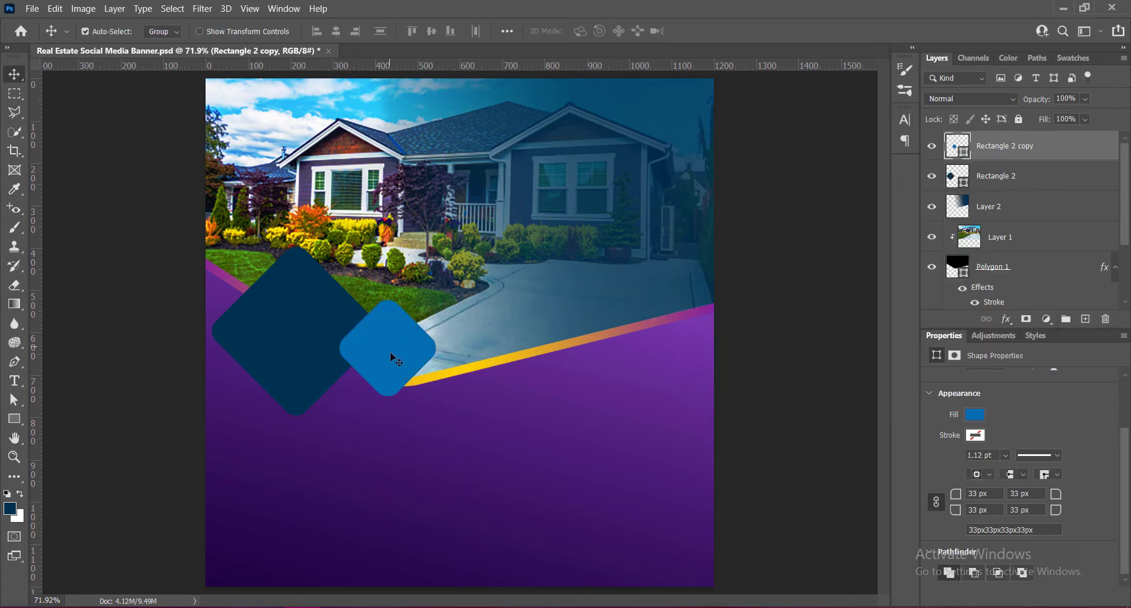
- Duplicate the small diamond, recolored lighter blue, to below the large diamond and enlarge the copy slightly
drag(391, 352, 313, 438)
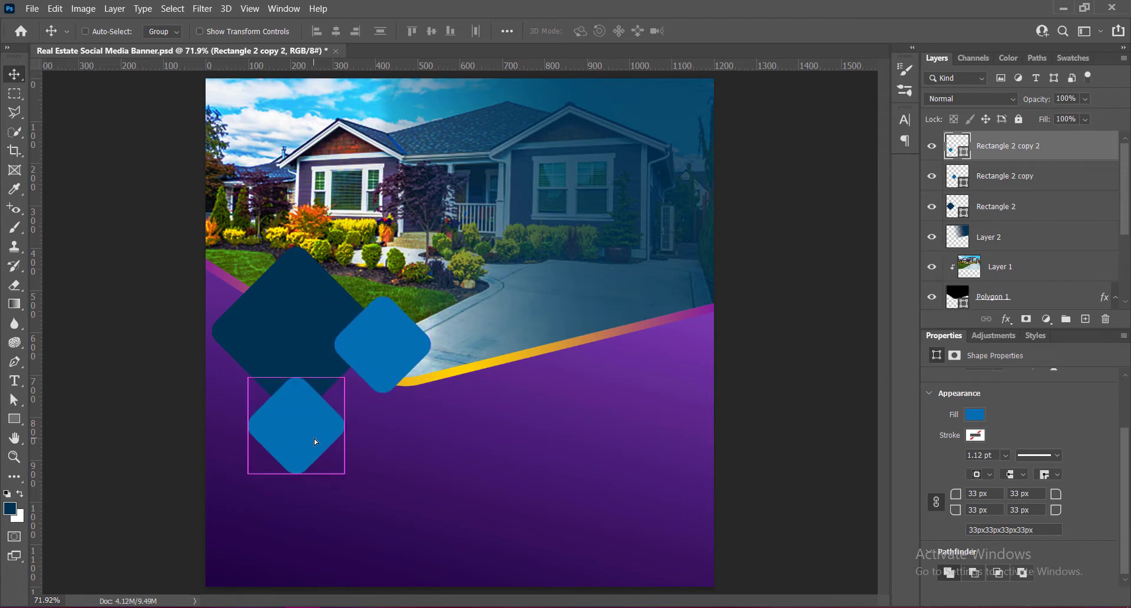
key(ctrl+t)
drag(296, 474, 297, 488)
key(Return)
- Duplicate the lower blue diamond to its right, fill the copy with navy, enlarge it and move it to slightly overlap the blue one
drag(302, 433, 427, 433)
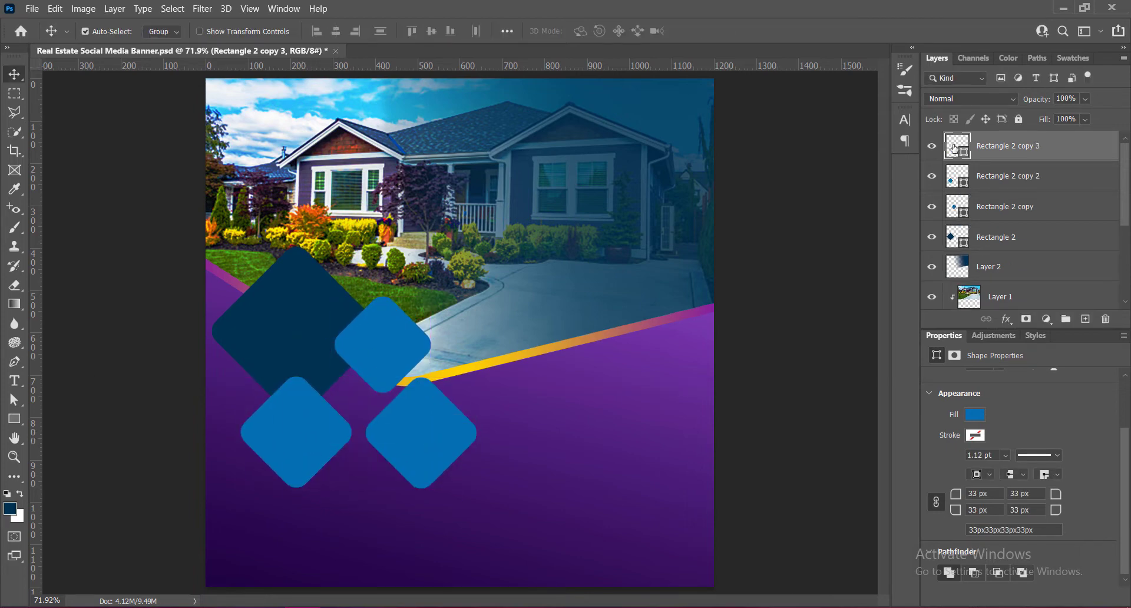
key(alt+BackSpace)
key(ctrl+t)
drag(422, 489, 420, 525)
drag(437, 456, 399, 436)
key(Return)
drag(399, 436, 398, 436)
click(803, 476)
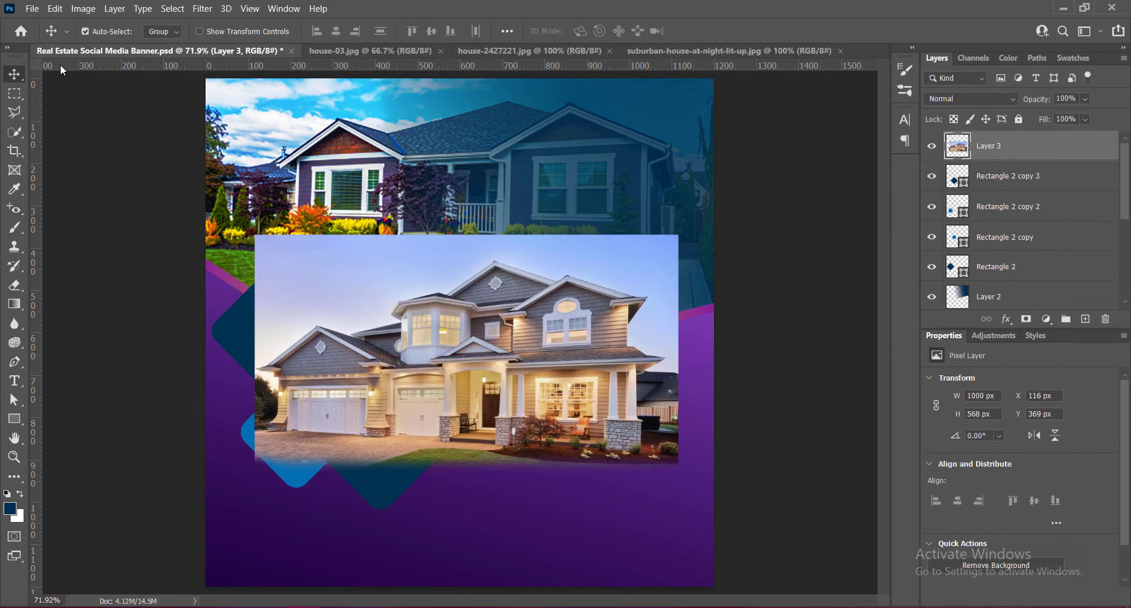
- Increase the vibrance of the two-storey house photo on Layer 3
click(83, 8)
mouse_move(105, 44)
click(274, 100)
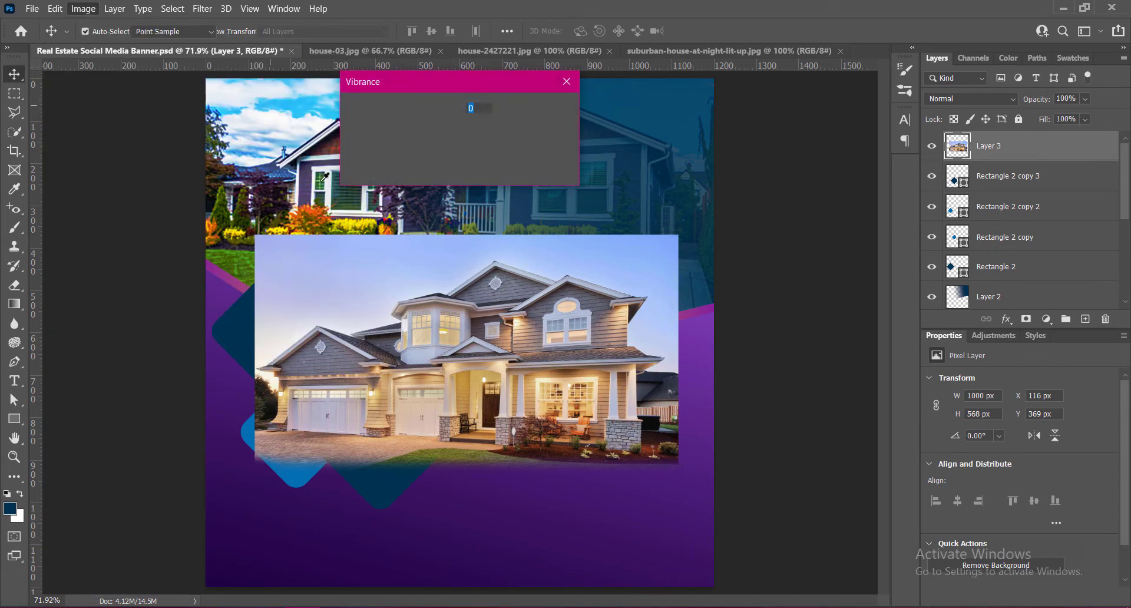
drag(426, 135, 499, 135)
click(542, 110)
- Raise the contrast of the two-storey house photo to 38
click(83, 8)
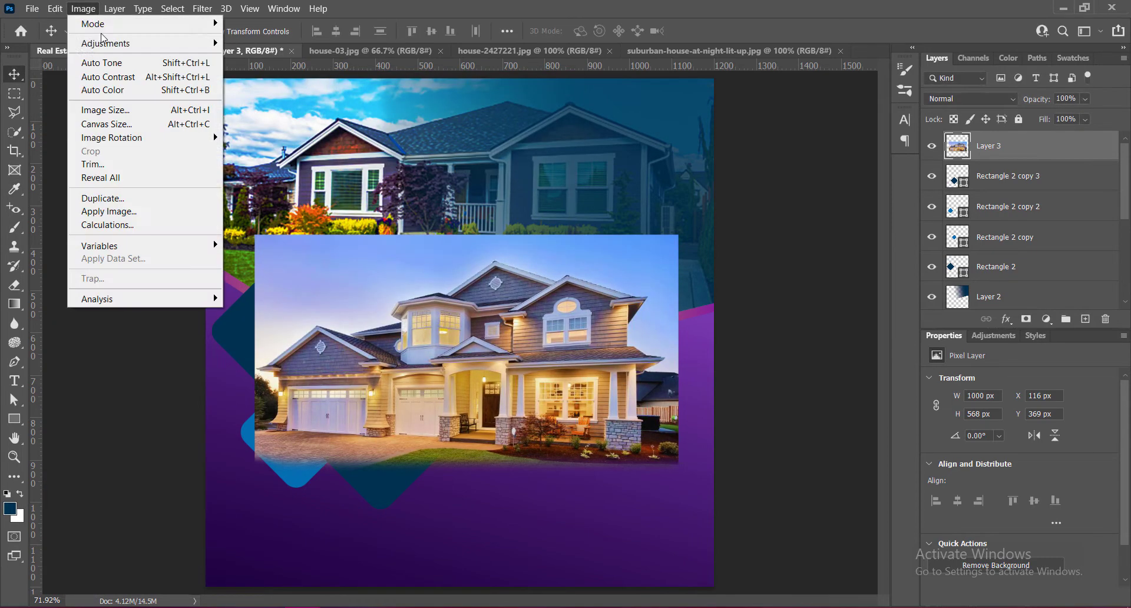
mouse_move(105, 44)
click(268, 44)
drag(760, 153, 787, 153)
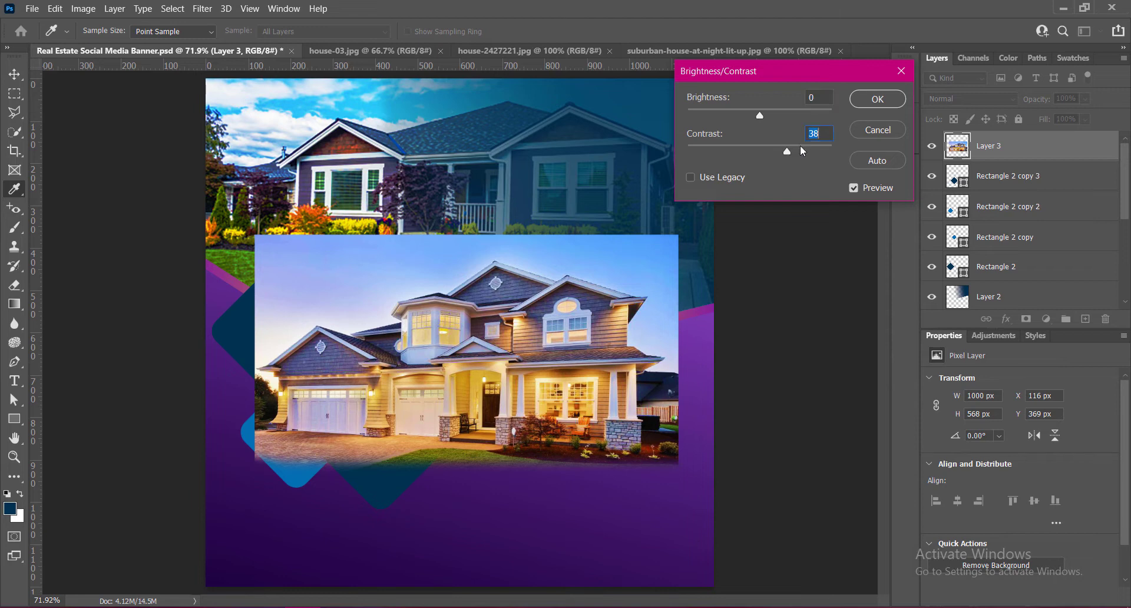
click(861, 100)
key(v)
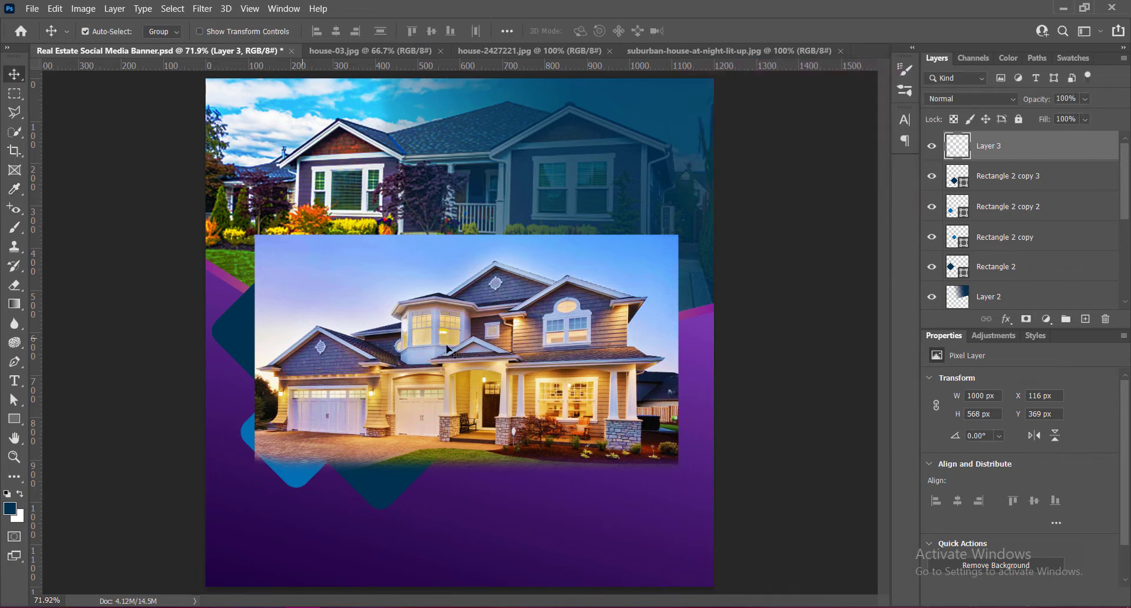
- Move the Layer 3 house photo over the large diamond, place it directly above Rectangle 2 and clip it to that shape
drag(503, 341, 461, 233)
click(1072, 266)
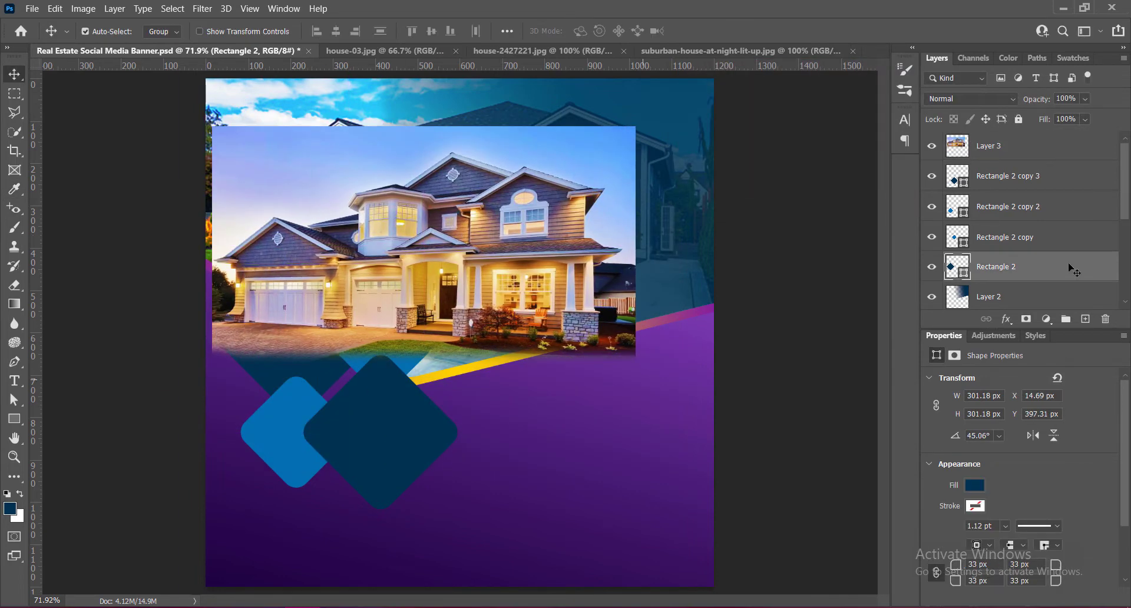
drag(993, 148, 995, 245)
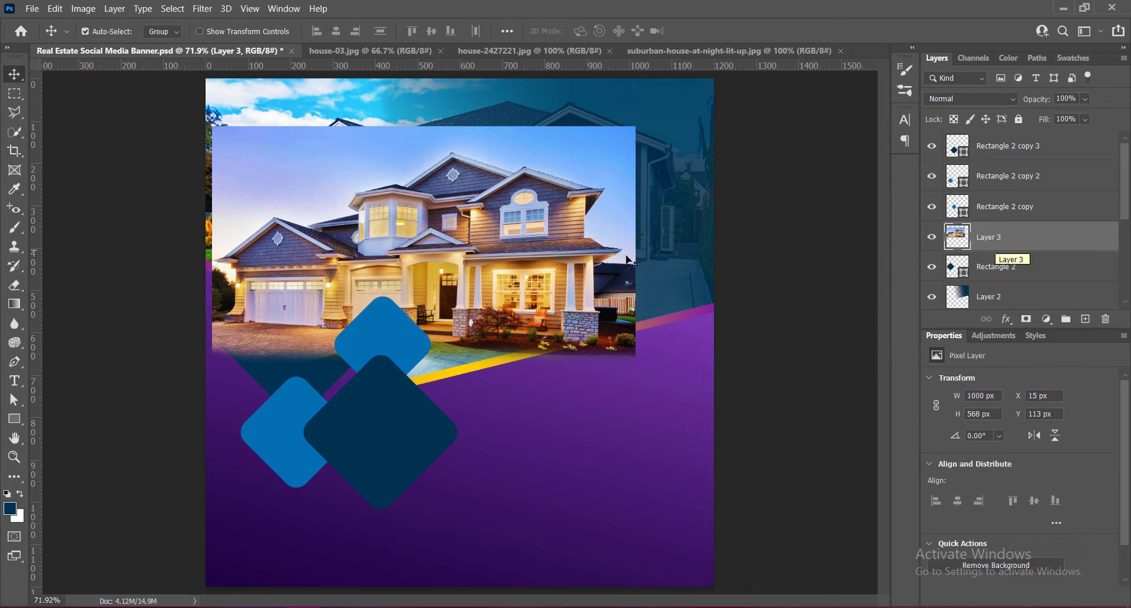
right_click(994, 256)
click(867, 271)
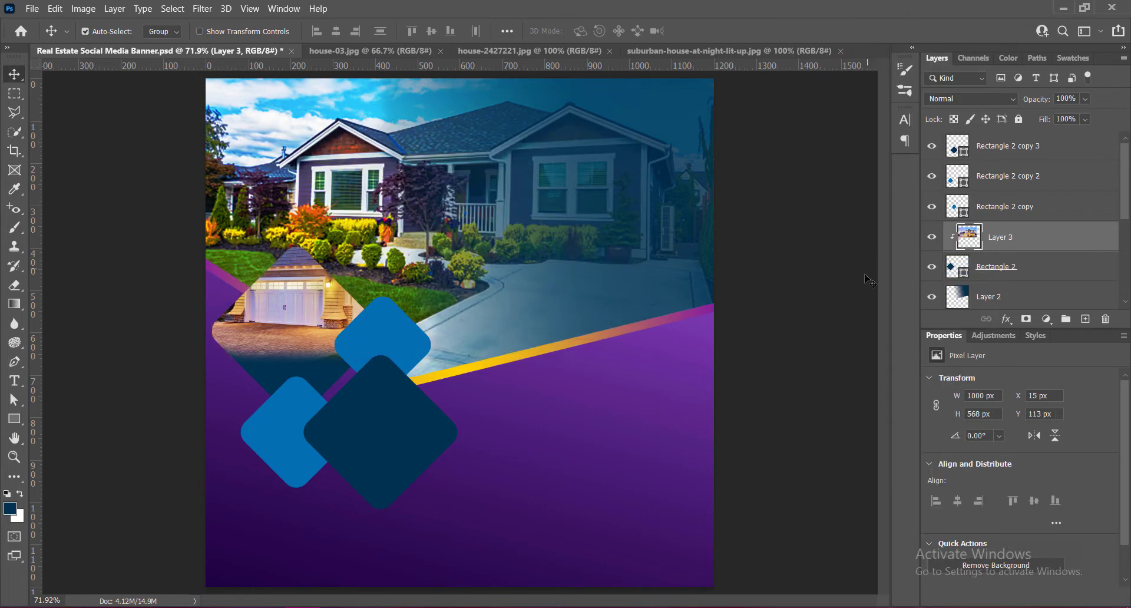
- Scale the clipped house photo to about 652 × 371 px, position it to fill the large diamond, and save the banner
key(ctrl+t)
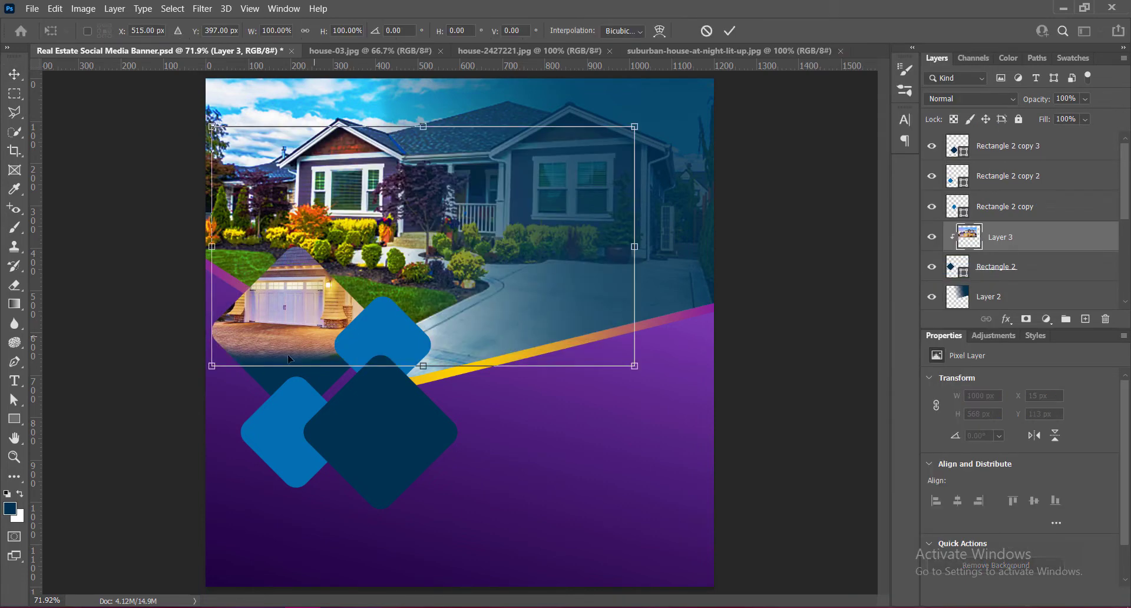
drag(635, 126, 410, 253)
drag(295, 324, 293, 316)
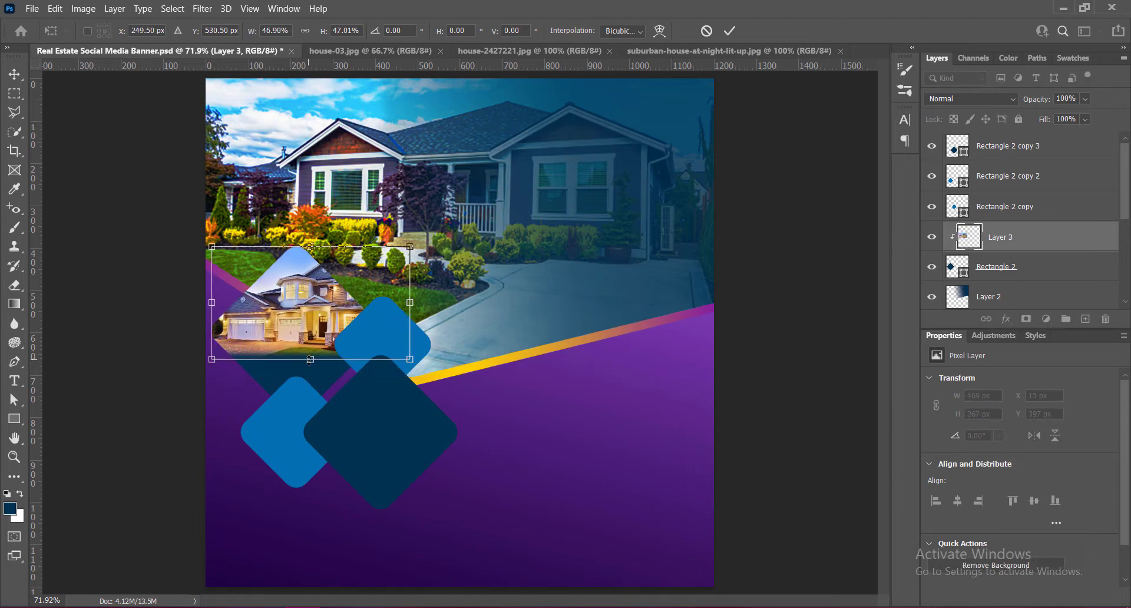
drag(310, 359, 312, 404)
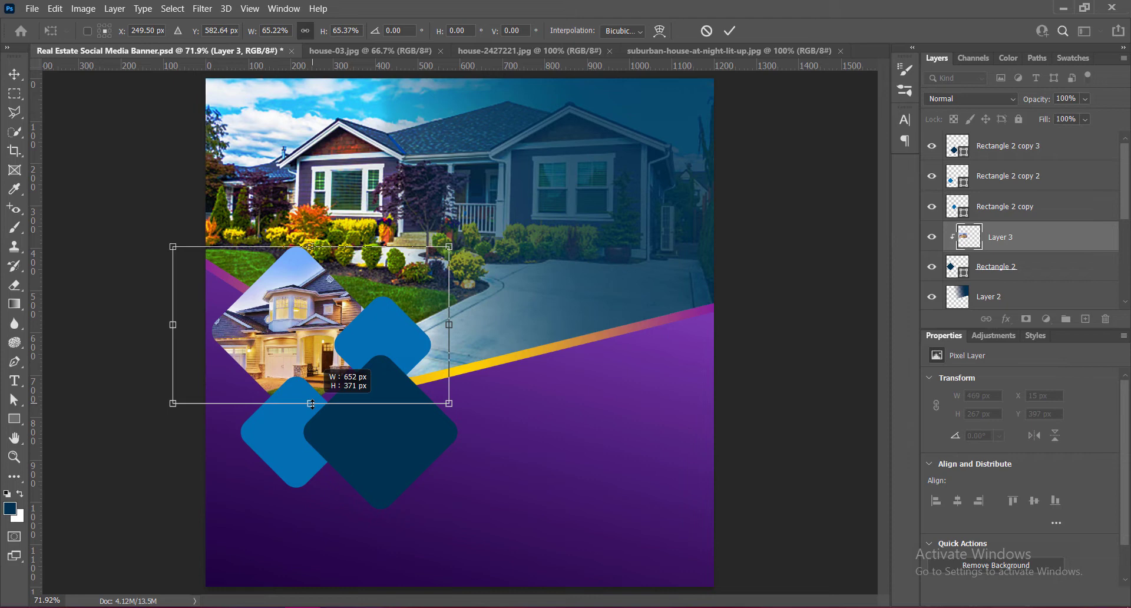
drag(311, 333, 289, 330)
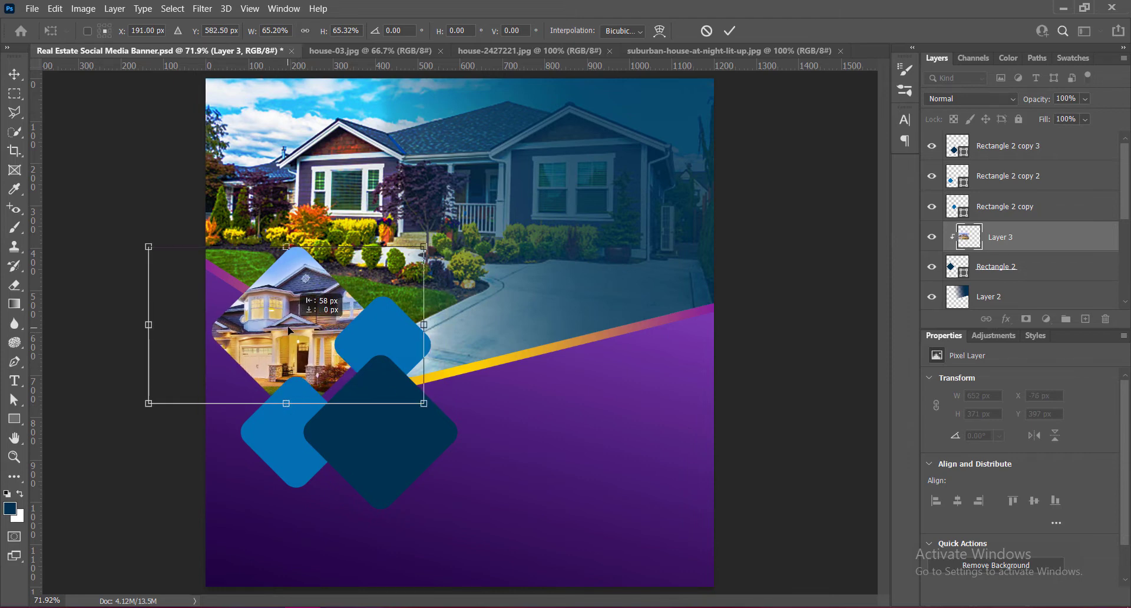
key(Return)
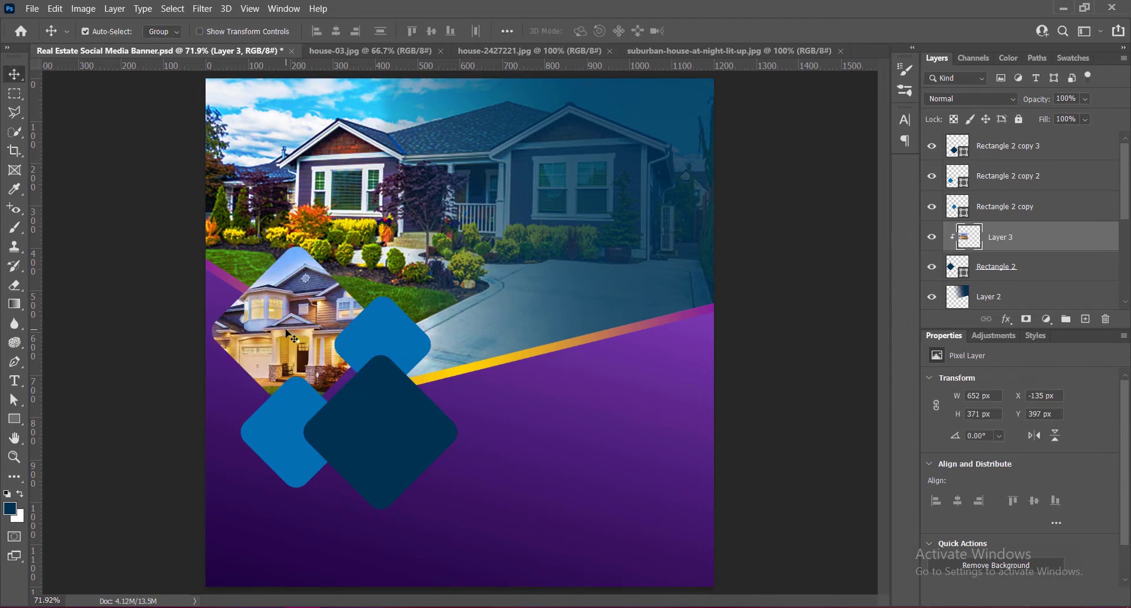
key(ctrl+t)
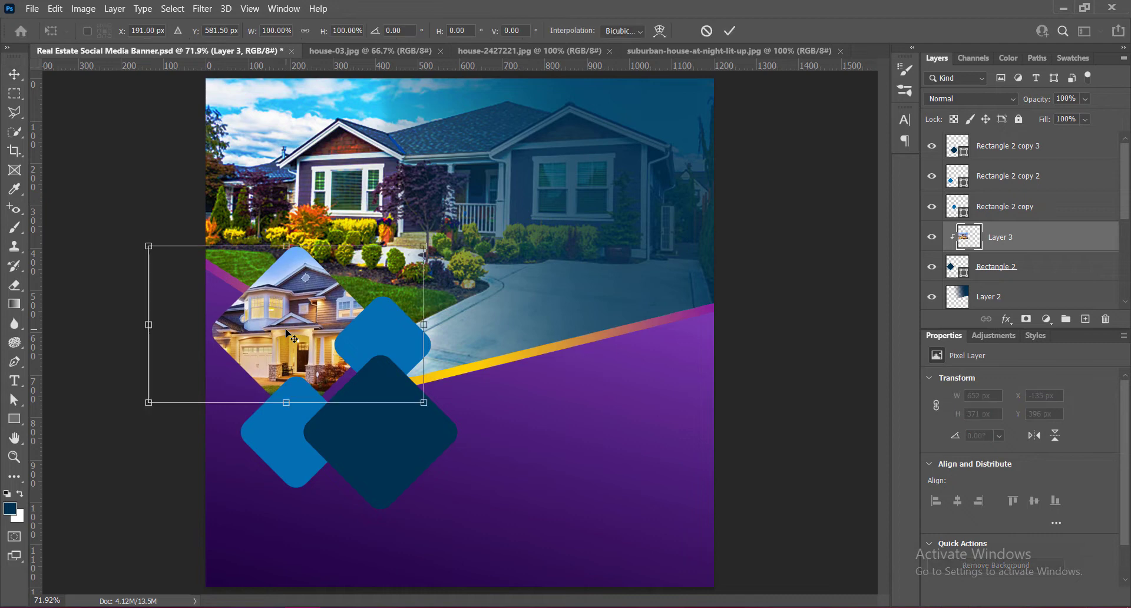
key(Return)
key(ctrl+s)
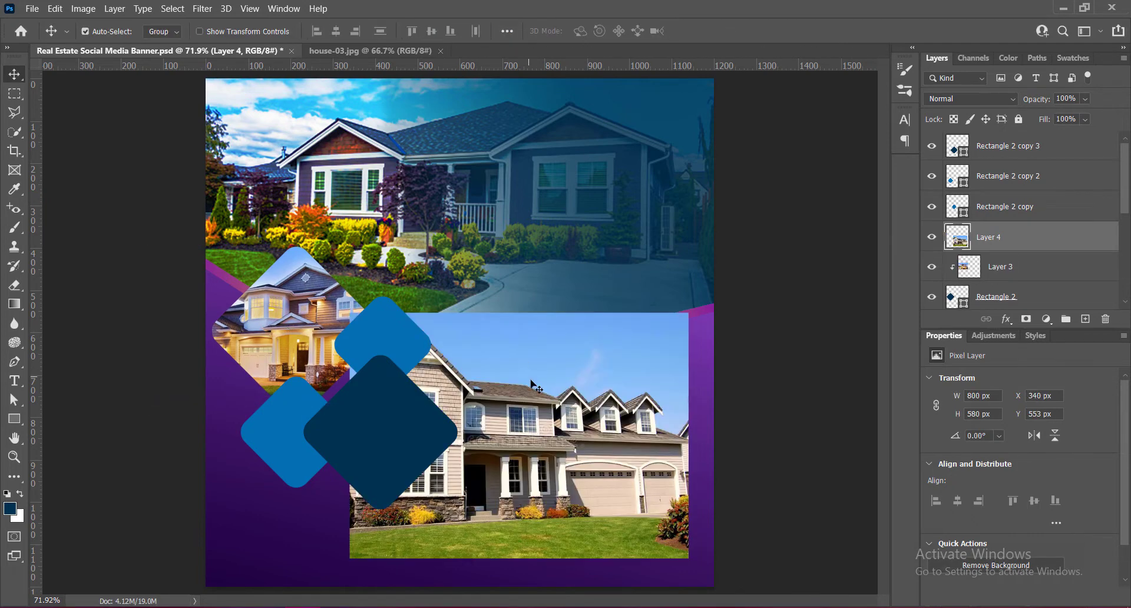
- Bring the beige house photo on Layer 4 to the top of the layer stack and move it over the diamonds
drag(537, 380, 531, 254)
click(424, 420)
drag(995, 238, 995, 132)
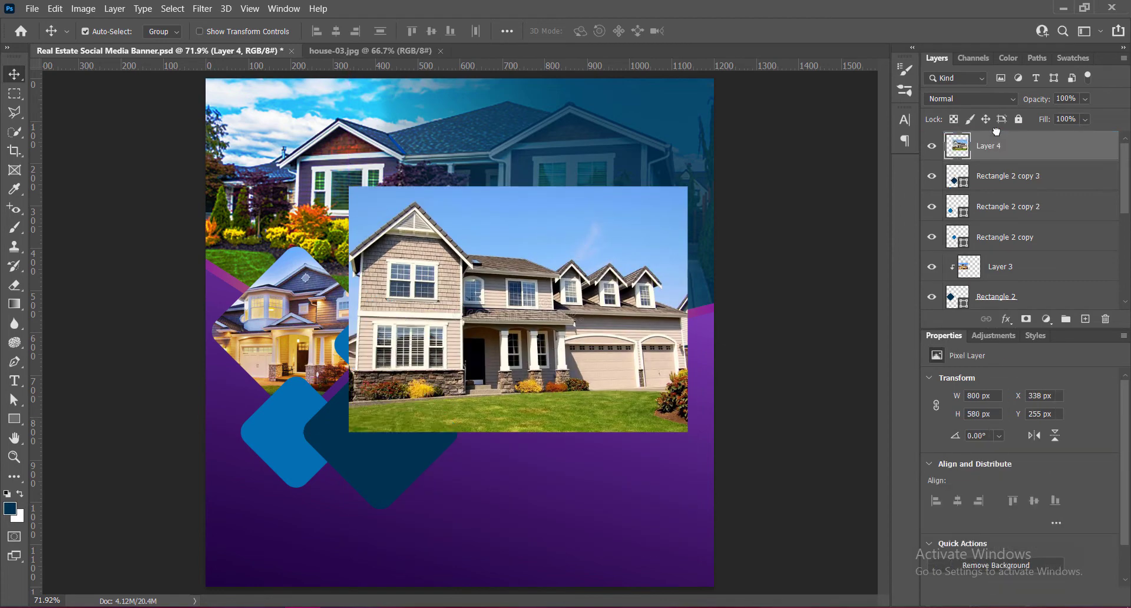
drag(523, 315, 387, 325)
- Raise the contrast and vibrance of the beige house photo on Layer 4
click(83, 9)
mouse_move(106, 44)
click(254, 43)
drag(759, 152, 790, 153)
click(877, 99)
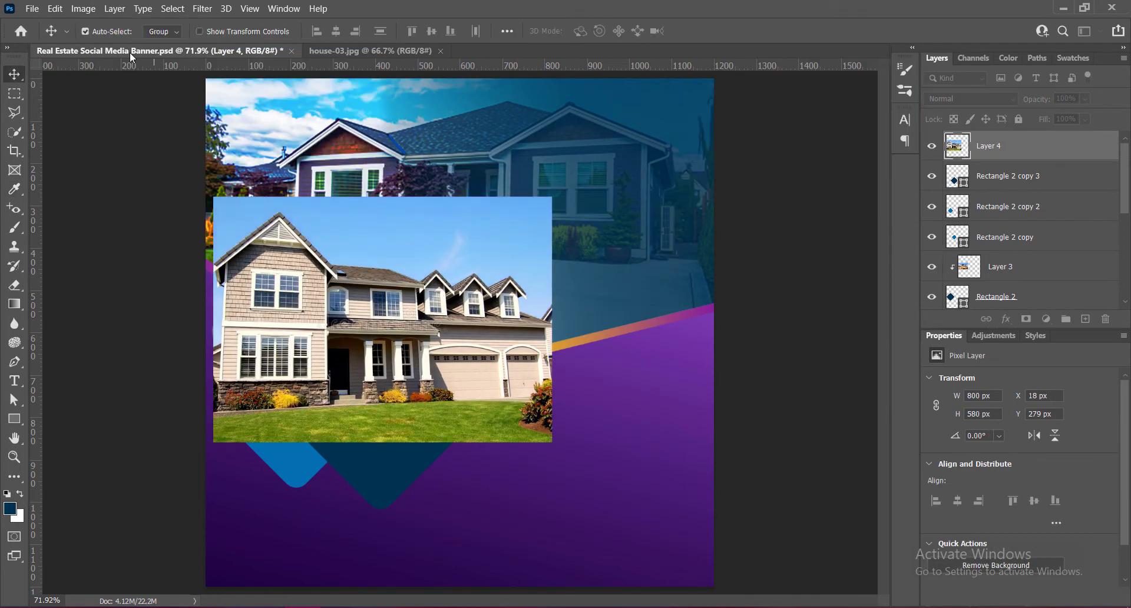
click(84, 9)
click(253, 103)
drag(424, 133, 457, 134)
click(542, 109)
- Position the beige house photo over the lower navy diamond and clip it to Rectangle 2 copy 3
drag(366, 387, 372, 459)
right_click(990, 150)
click(866, 267)
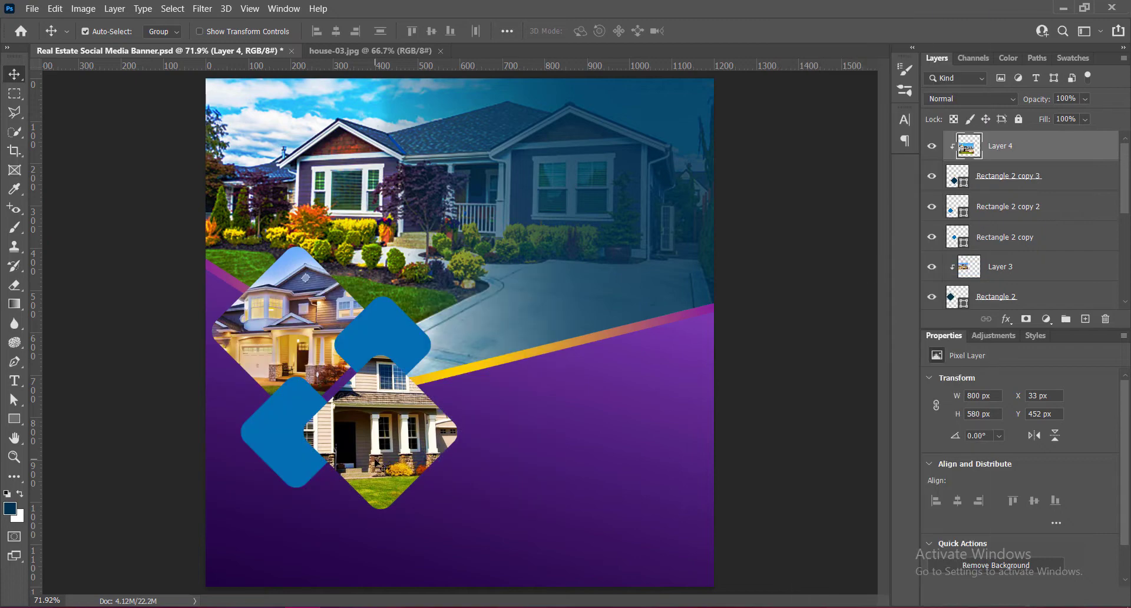
- Scale down the clipped beige house photo and position it so the house fills the lower navy diamond
key(ctrl+t)
drag(393, 270, 394, 354)
drag(390, 516, 390, 510)
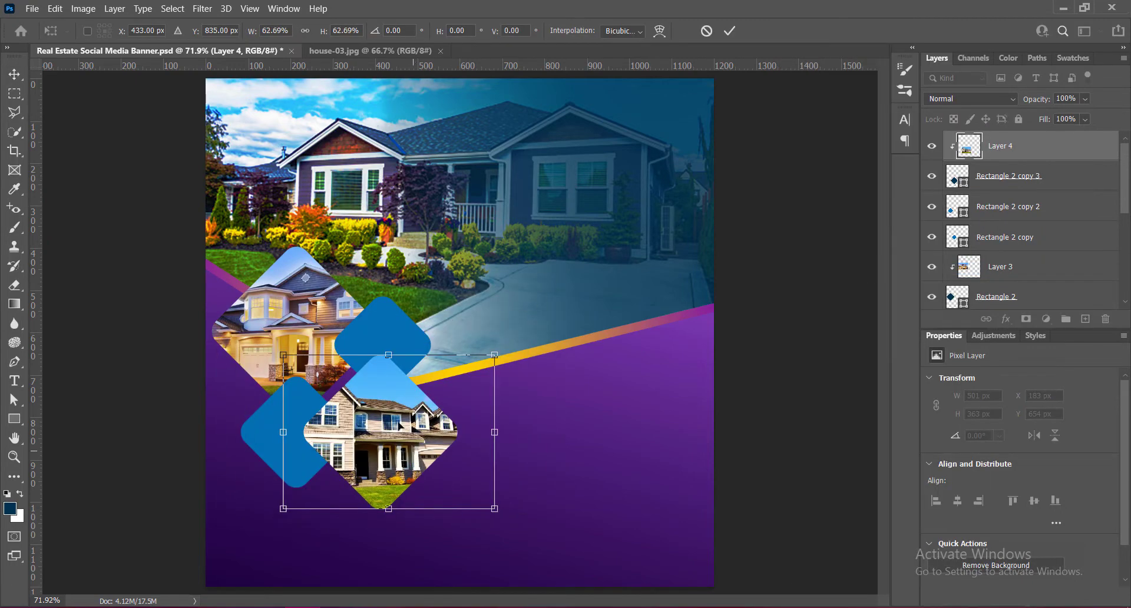
drag(390, 355, 392, 346)
mouse_move(356, 468)
mouse_down()
mouse_move(320, 478)
mouse_move(386, 478)
mouse_move(359, 478)
mouse_up()
drag(503, 519, 494, 511)
key(Return)
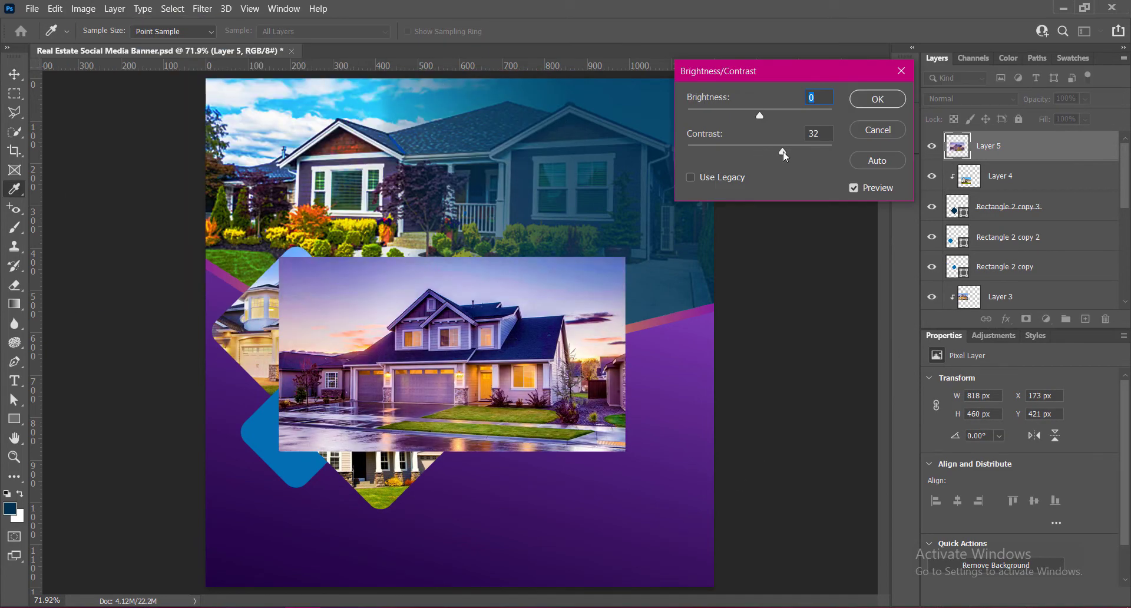
- Increase the dusk house photo's vibrance, then clip it to the lower small blue diamond, Rectangle 2 copy 2
key(Return)
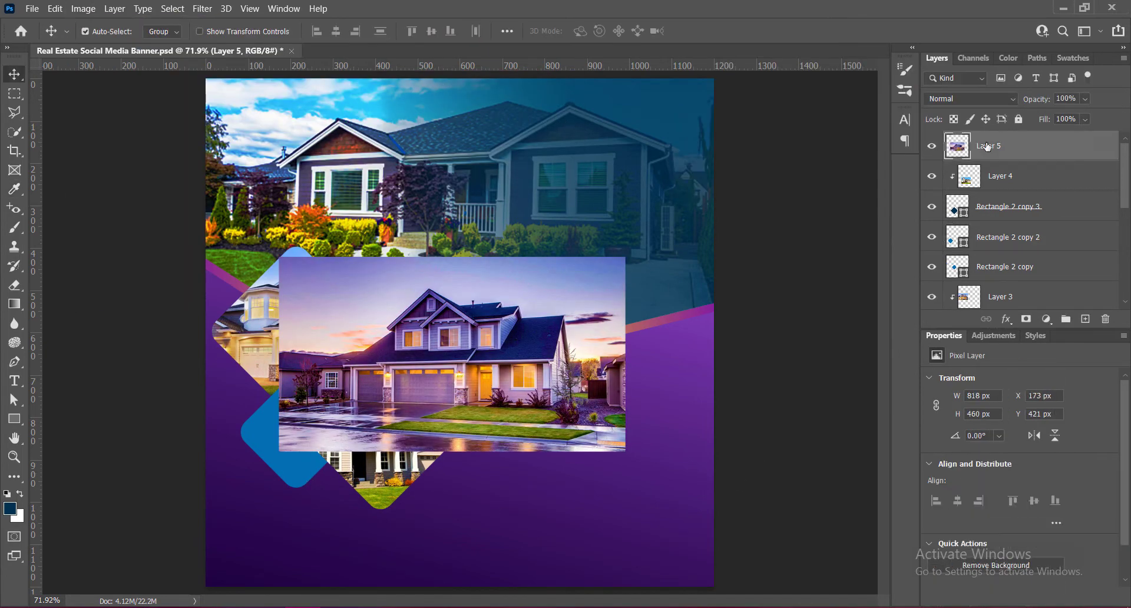
drag(988, 147, 991, 223)
drag(518, 328, 377, 348)
right_click(985, 217)
click(836, 271)
- Scale the clipped dusk house photo to about 476 × 267 px and shift it to show the house in its diamond
key(ctrl+t)
drag(384, 435, 382, 464)
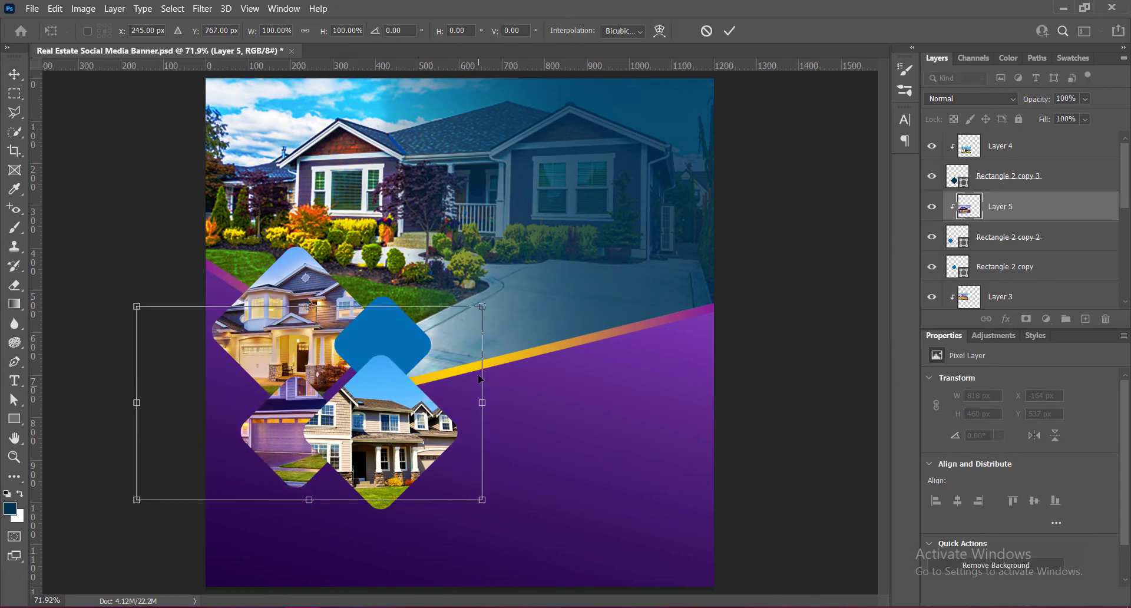
drag(137, 306, 237, 371)
drag(482, 499, 432, 487)
drag(237, 378, 233, 371)
drag(300, 461, 255, 462)
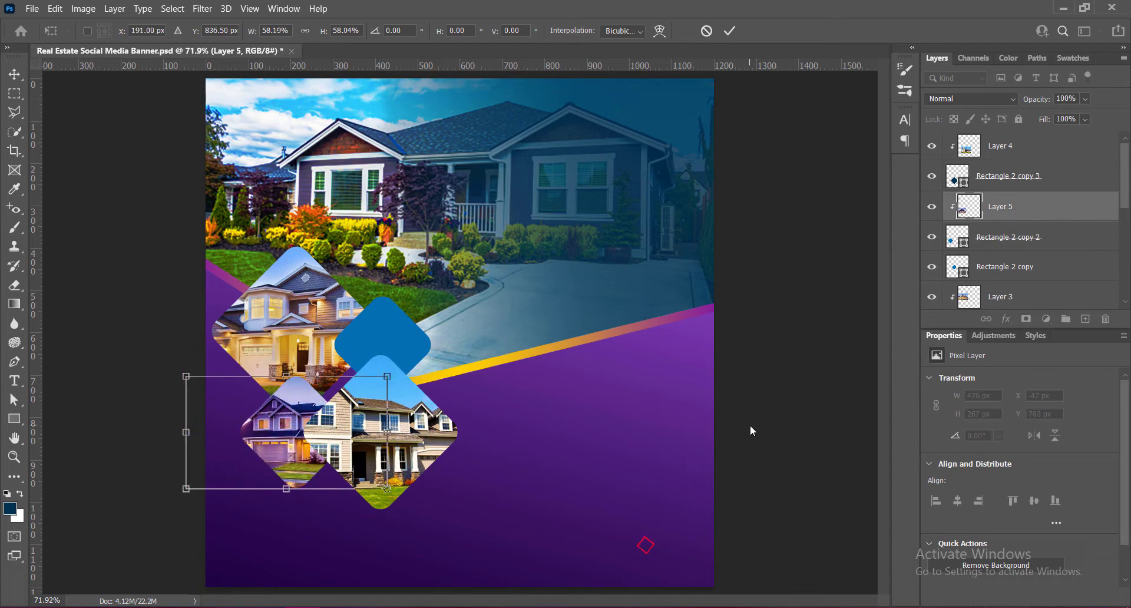
key(Return)
- Paste the brick house photo with the green lawn into the banner and increase its vibrance and contrast
key(ctrl+v)
click(83, 9)
mouse_move(106, 41)
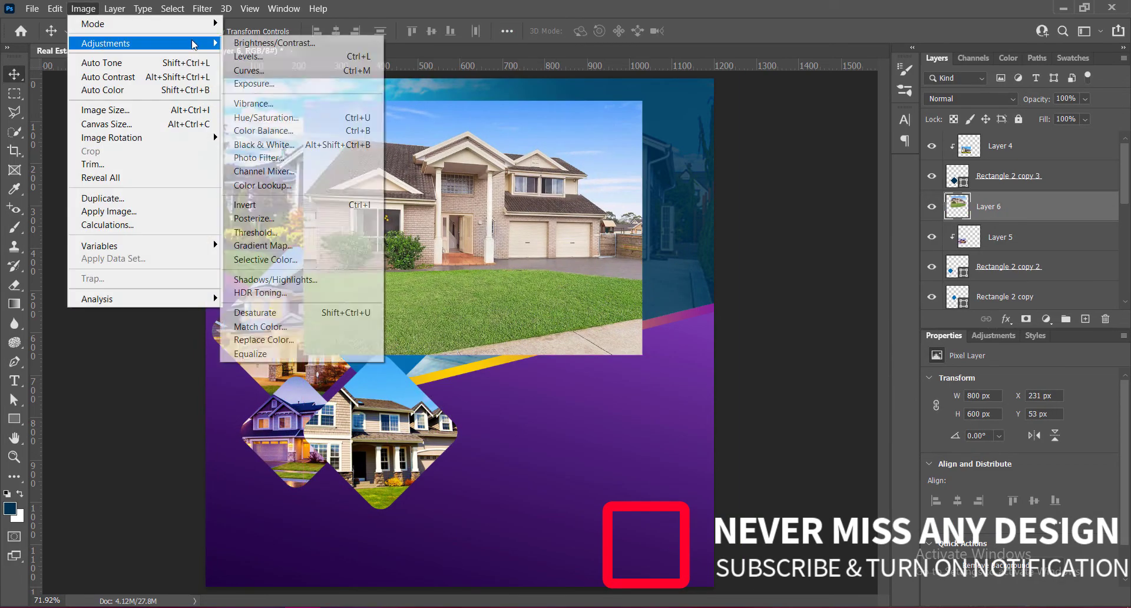
click(254, 96)
click(533, 112)
click(83, 8)
click(254, 45)
drag(761, 152, 790, 153)
click(867, 100)
- Scale the brick house photo down to about 392 × 294 px and clip it to the upper small blue diamond, Rectangle 2 copy
key(ctrl+t)
drag(475, 101, 482, 230)
key(Return)
drag(506, 283, 419, 277)
click(407, 356)
click(417, 290)
key(ctrl+bracketleft)
key(ctrl+bracketleft)
key(ctrl+alt+g)
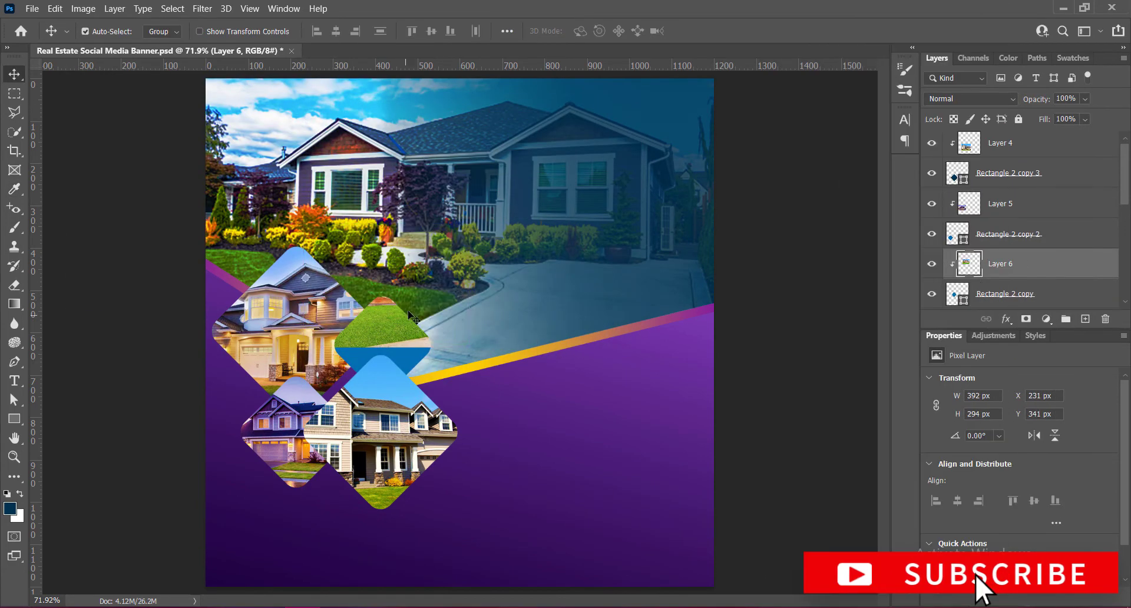
- Reduce the brick house photo to about 315 × 237 px, fit it inside the upper small diamond, and save the banner
drag(389, 321, 389, 365)
drag(304, 271, 336, 294)
mouse_move(406, 329)
mouse_down()
mouse_move(385, 335)
mouse_move(400, 340)
mouse_up()
key(Return)
key(ctrl+s)
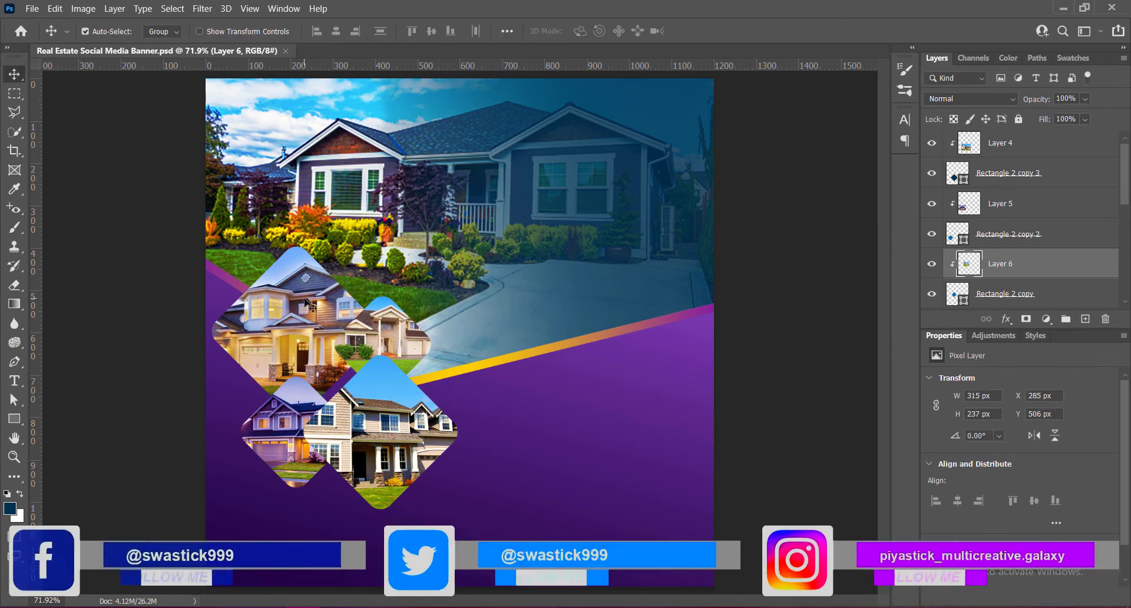
- Add a reflected purple-to-yellow gradient stroke to the large diamond, Rectangle 2, with the gradient scale at 75%
click(312, 336)
drag(1127, 199, 1127, 228)
double_click(1054, 240)
click(514, 241)
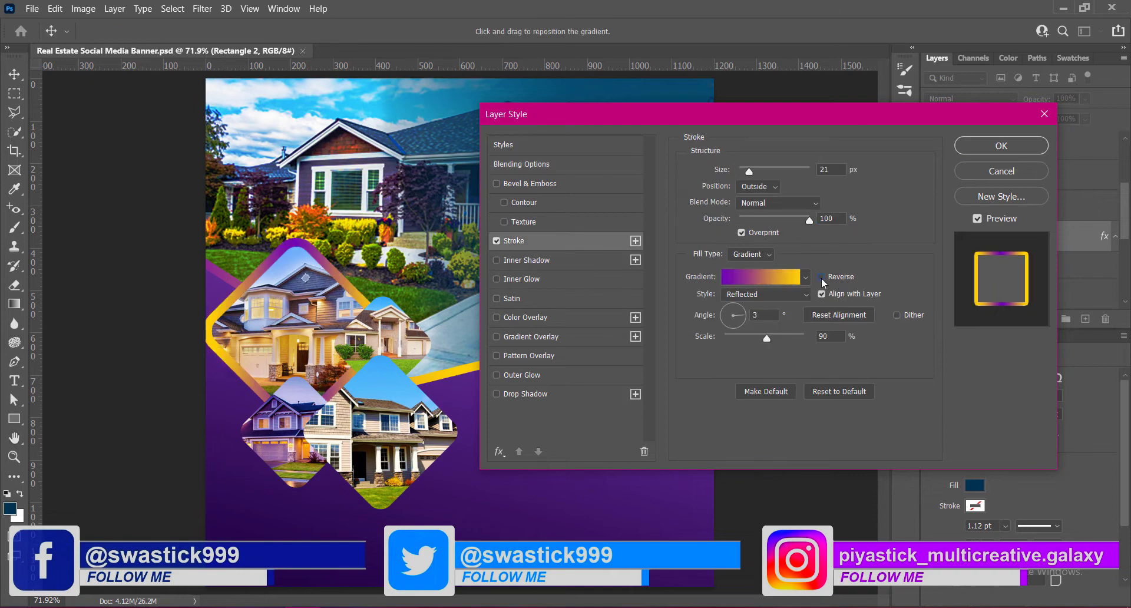
drag(770, 338, 757, 340)
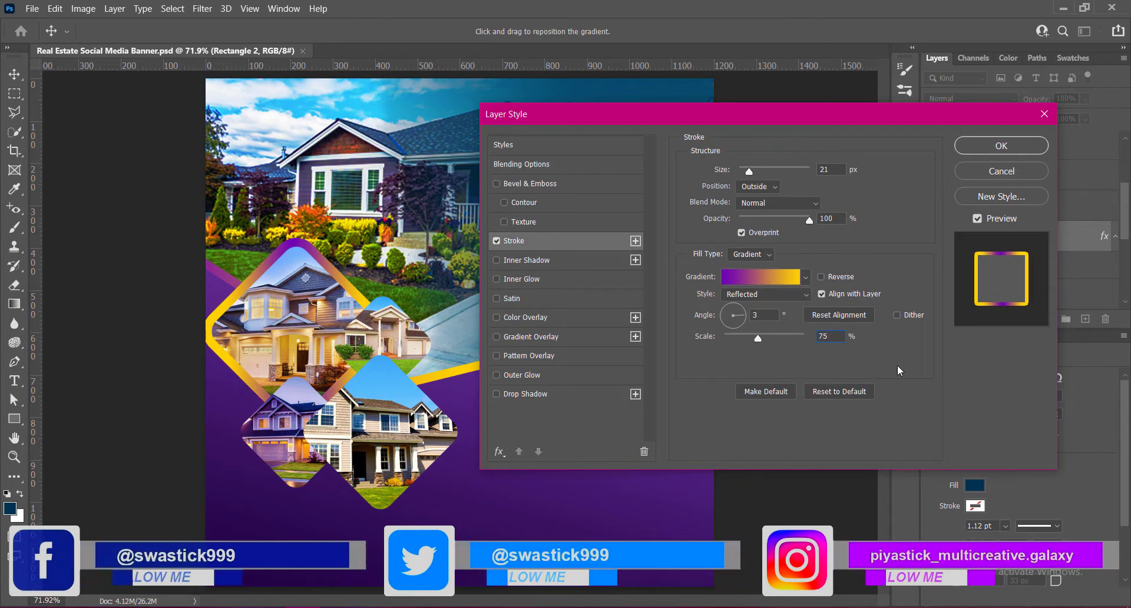
click(978, 146)
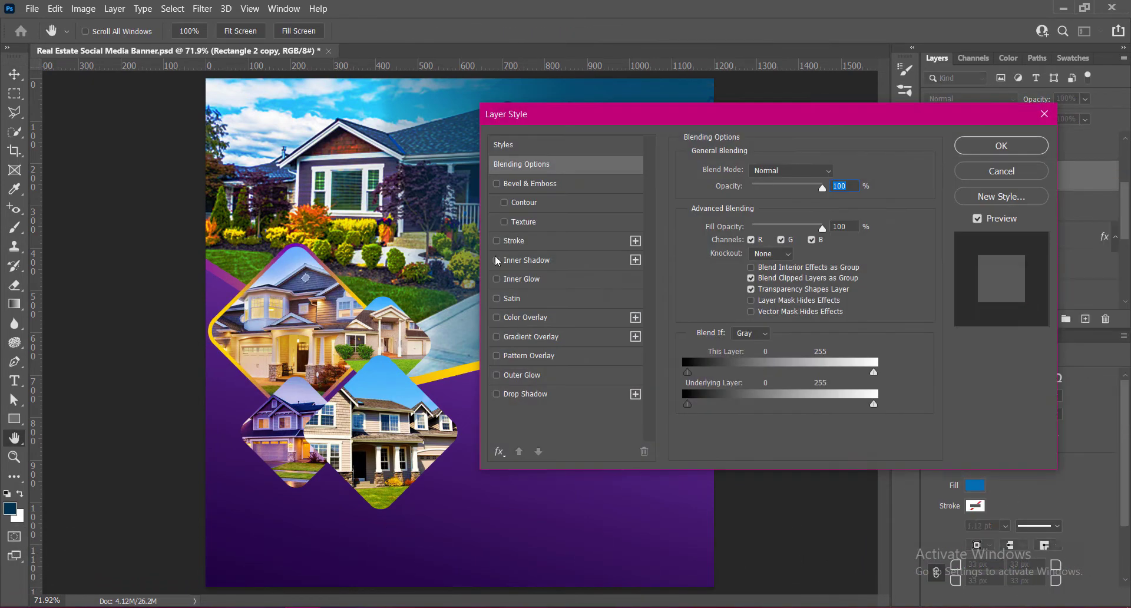
- Apply the same purple-to-yellow gradient stroke to the other three diamonds, making it thicker on Rectangle 2 copy 3
click(514, 241)
click(1002, 146)
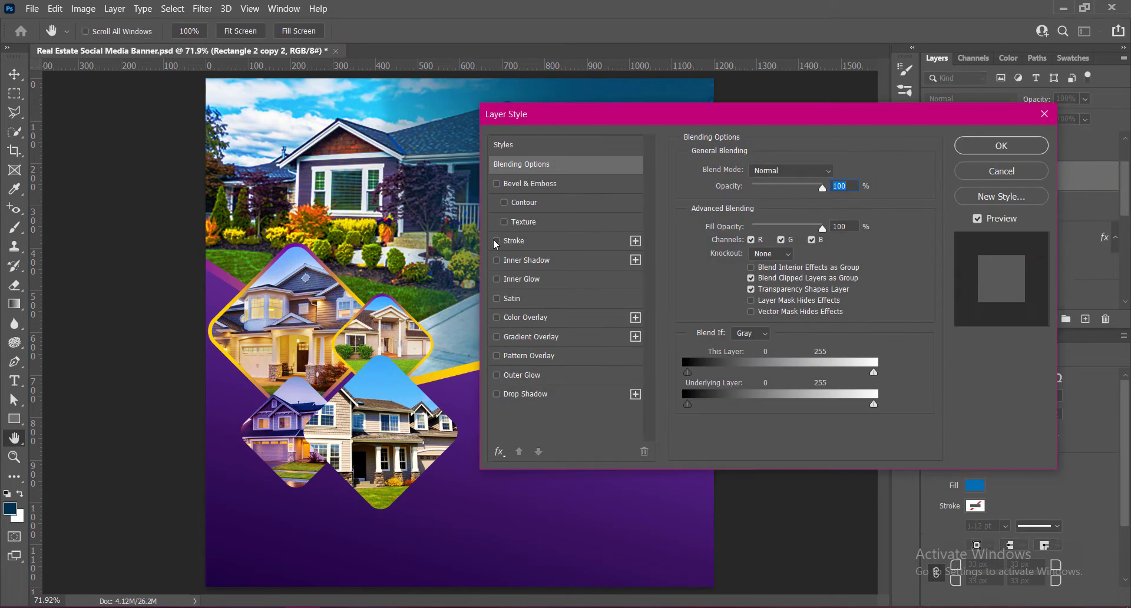
click(496, 241)
click(1002, 146)
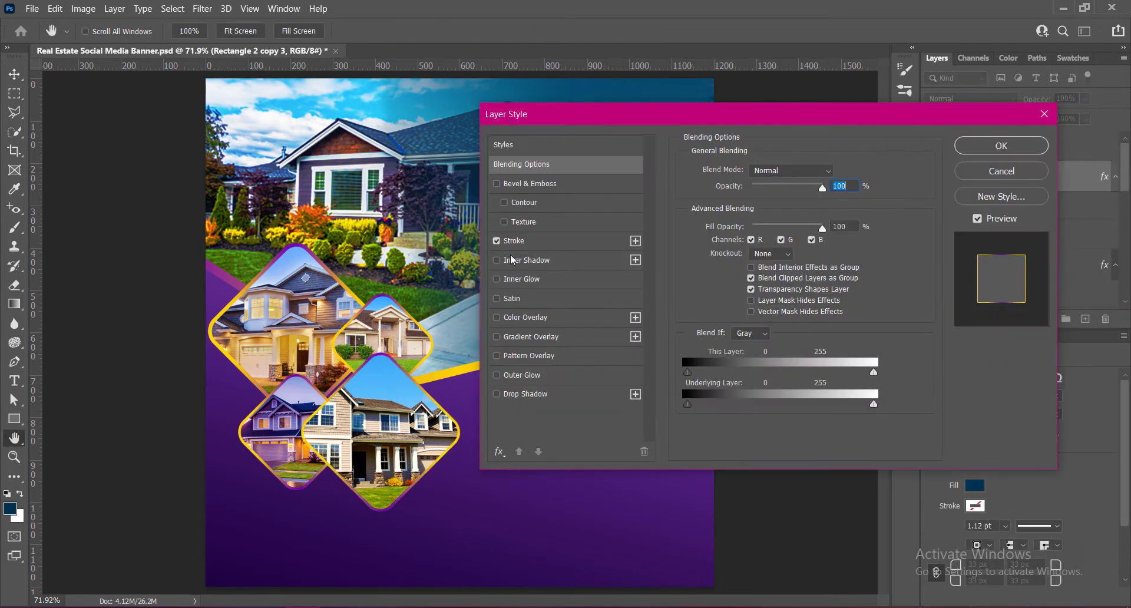
click(514, 240)
click(965, 152)
- Add a black drop shadow to Polygon 1 with a distance of 30 px and a size of 42 px
click(518, 357)
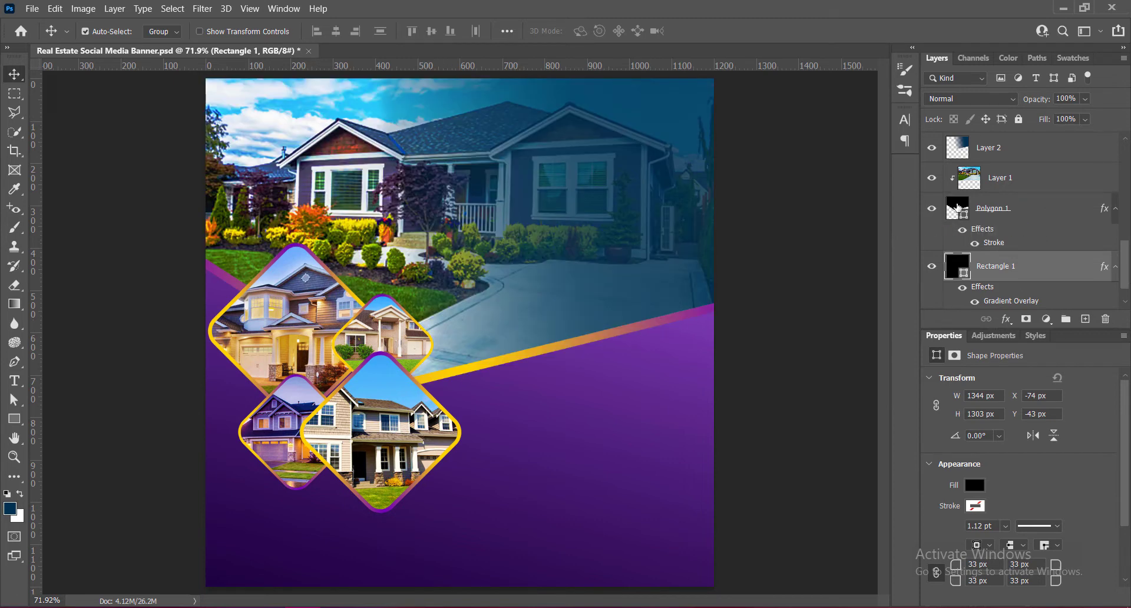
double_click(1038, 208)
click(519, 394)
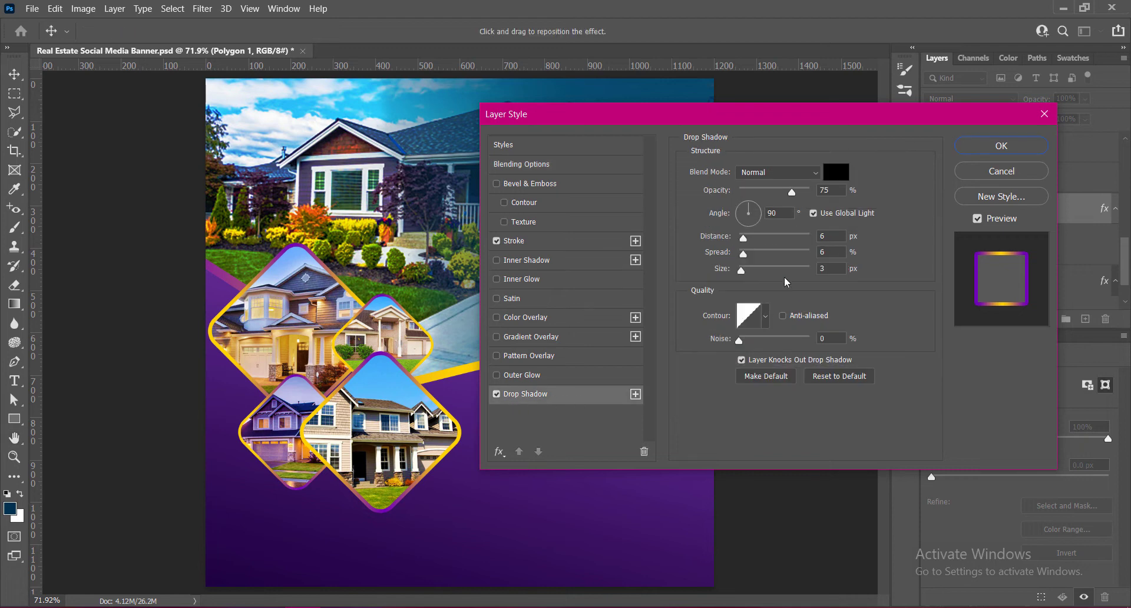
drag(743, 239, 760, 239)
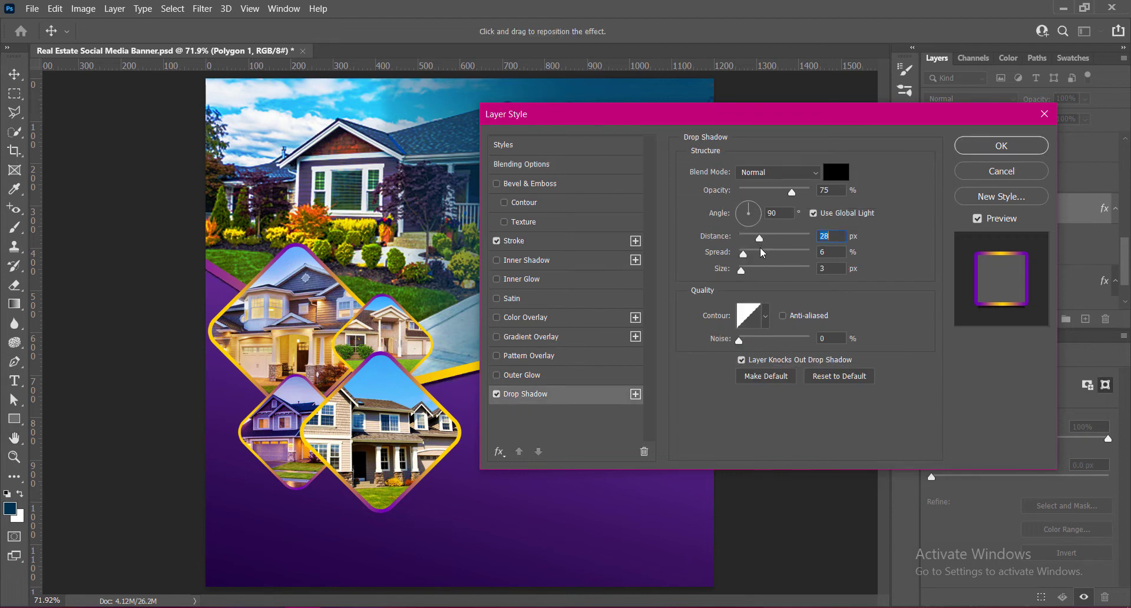
text(30)
click(761, 270)
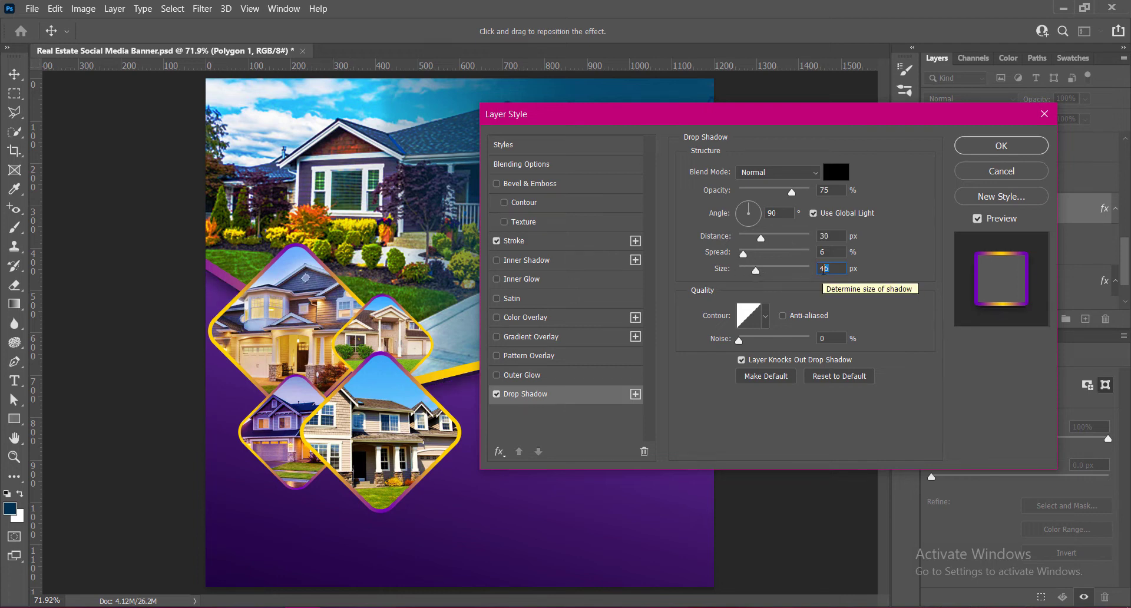
scroll(823, 271, down, 4)
- Set Polygon 1's drop shadow opacity to 51% with the Hard Mix blend mode and apply the style
text(60)
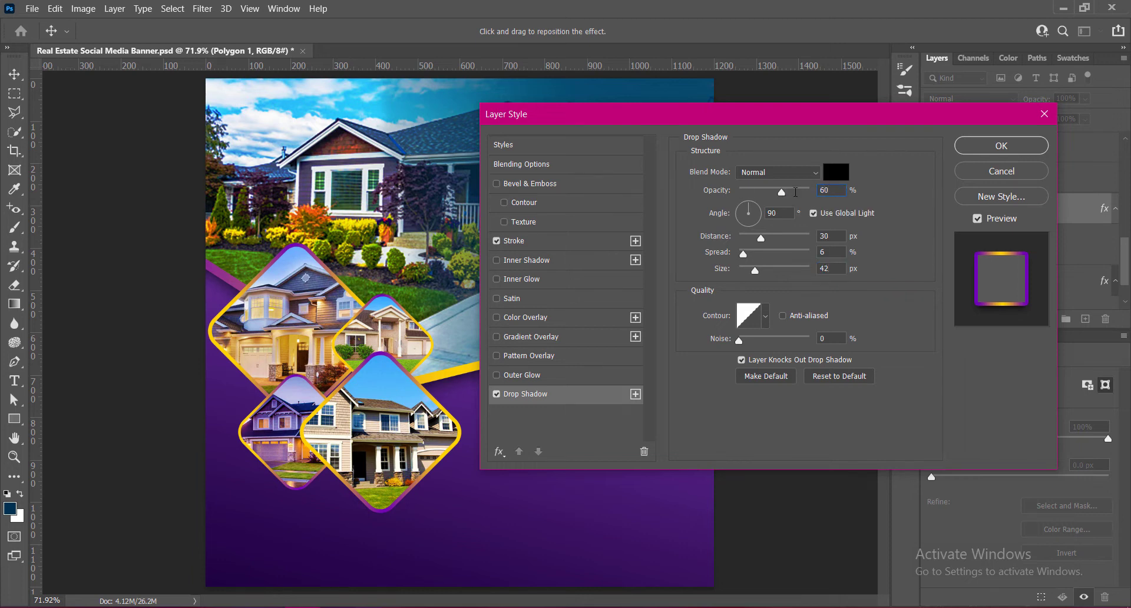
text(51)
click(819, 170)
click(756, 424)
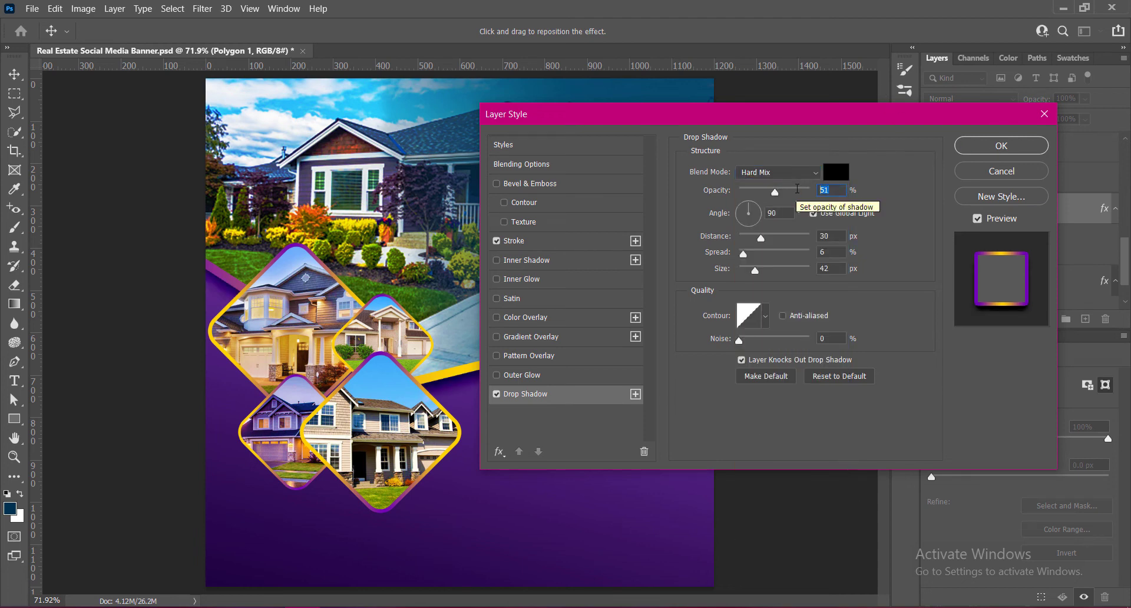
click(990, 150)
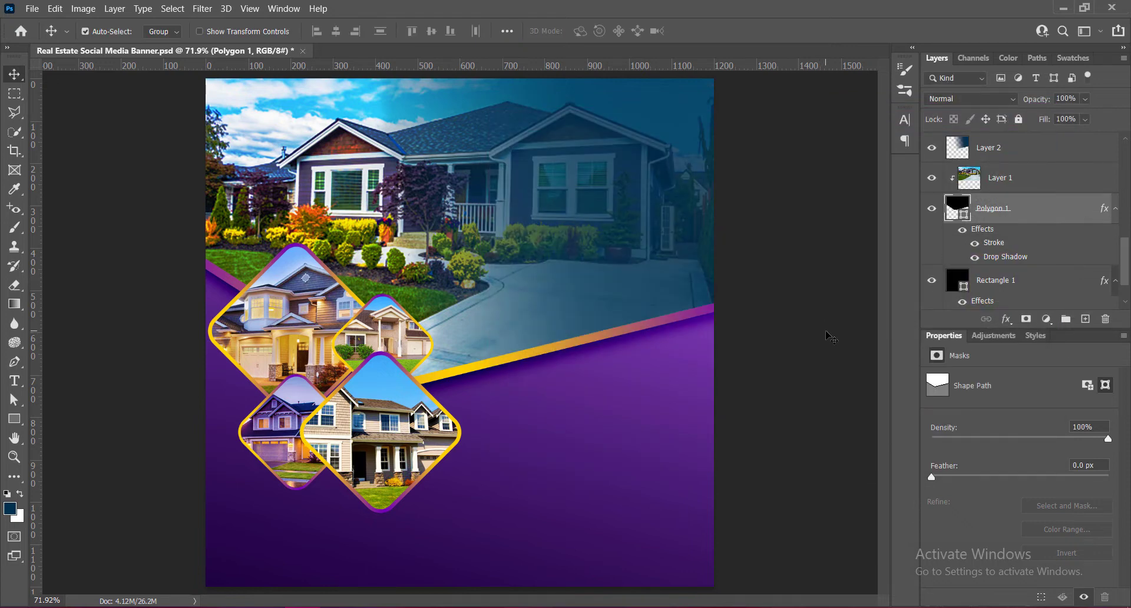
- Add a three-line text layer reading "MODERN HOME FOR SALE" above Layer 2, over the main house photo
click(778, 370)
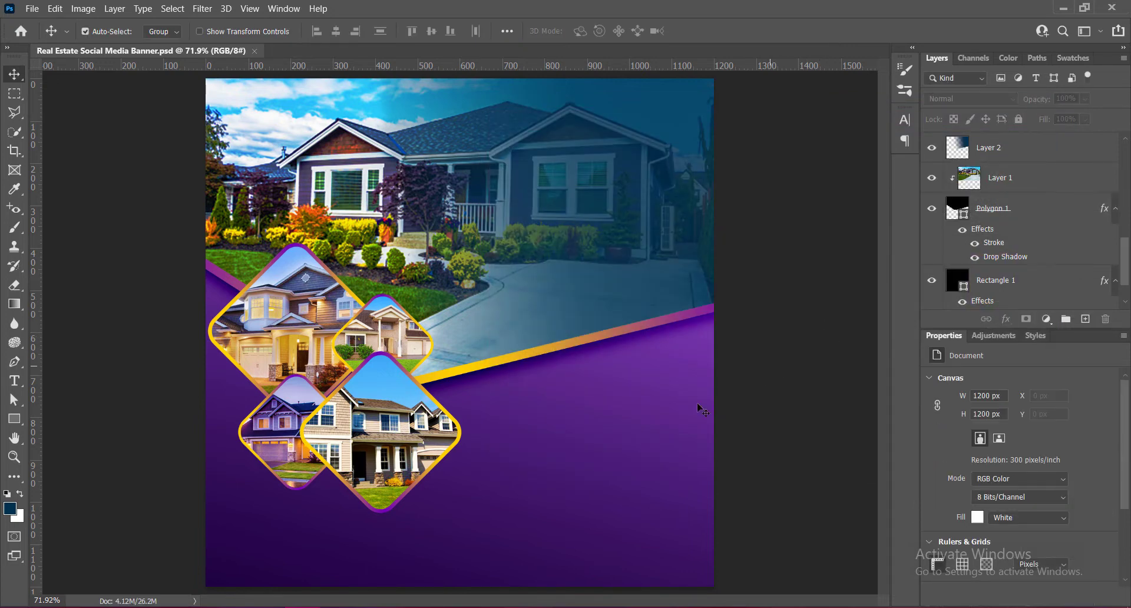
click(1001, 152)
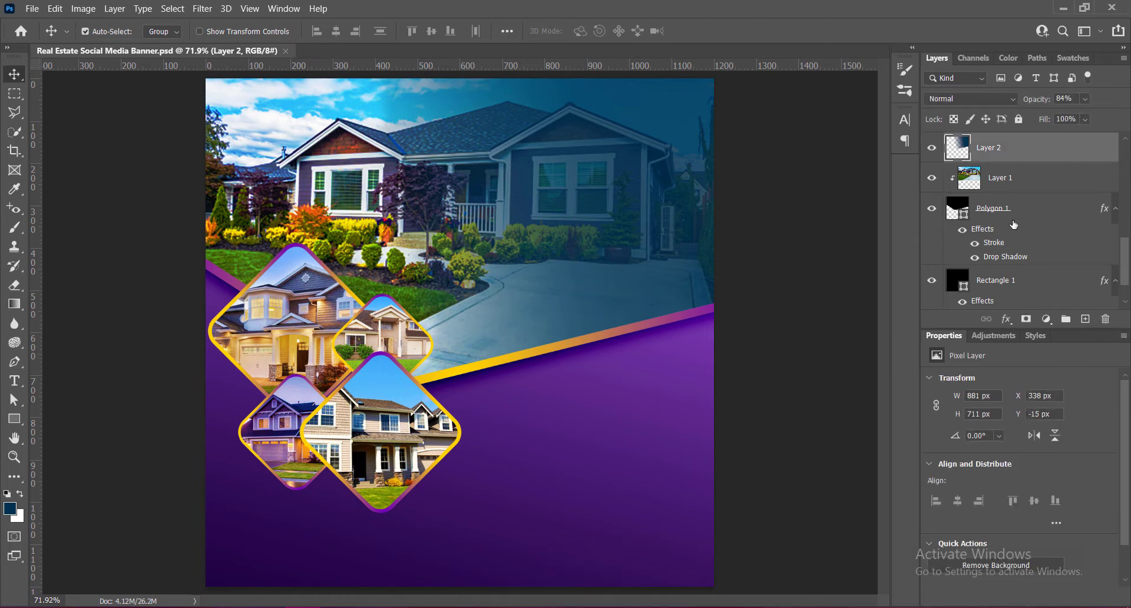
click(1085, 319)
click(19, 380)
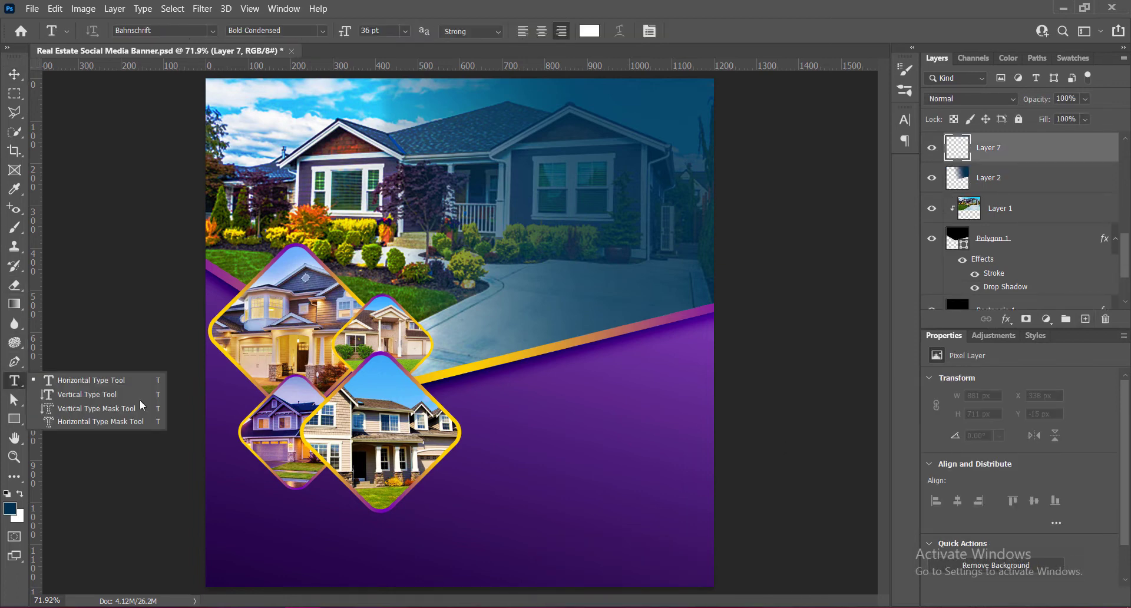
click(538, 177)
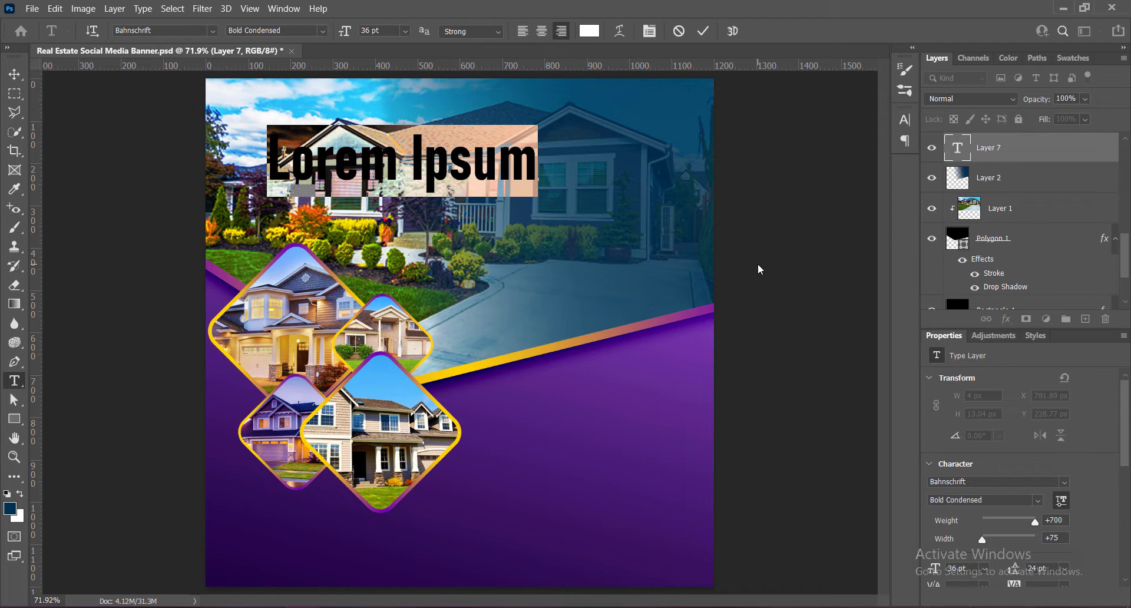
text(MODERN )
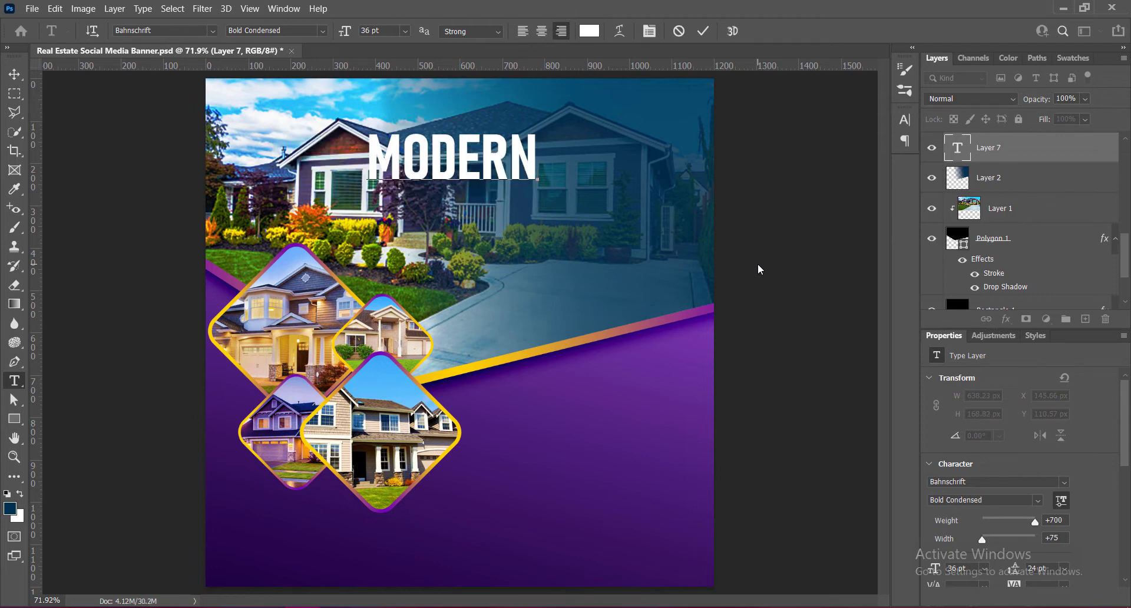
text(HOME)
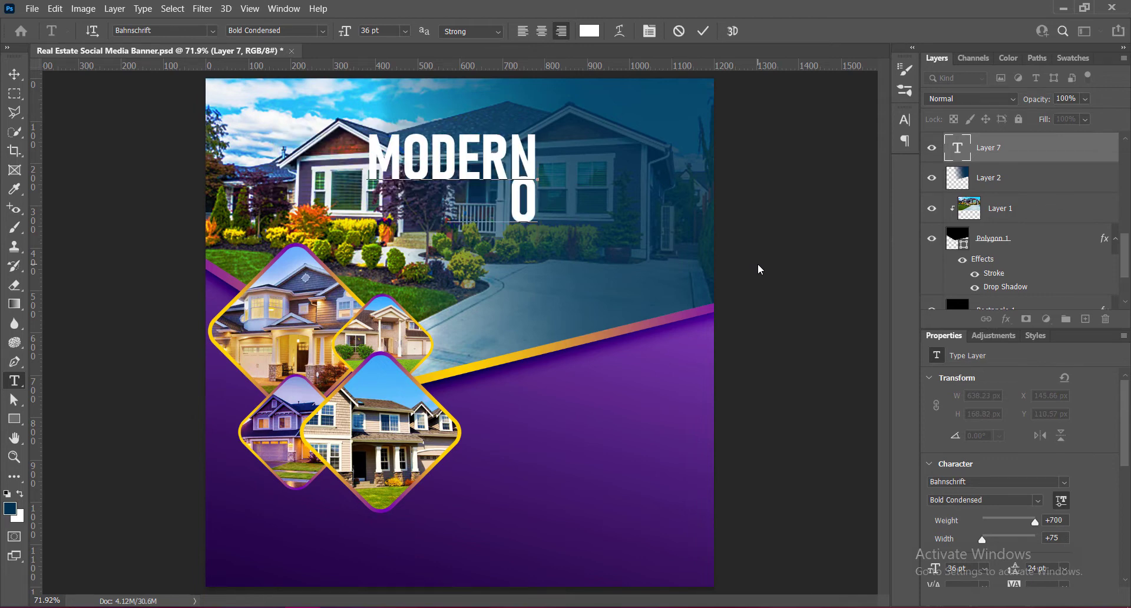
key(Return)
text(FOR SALE)
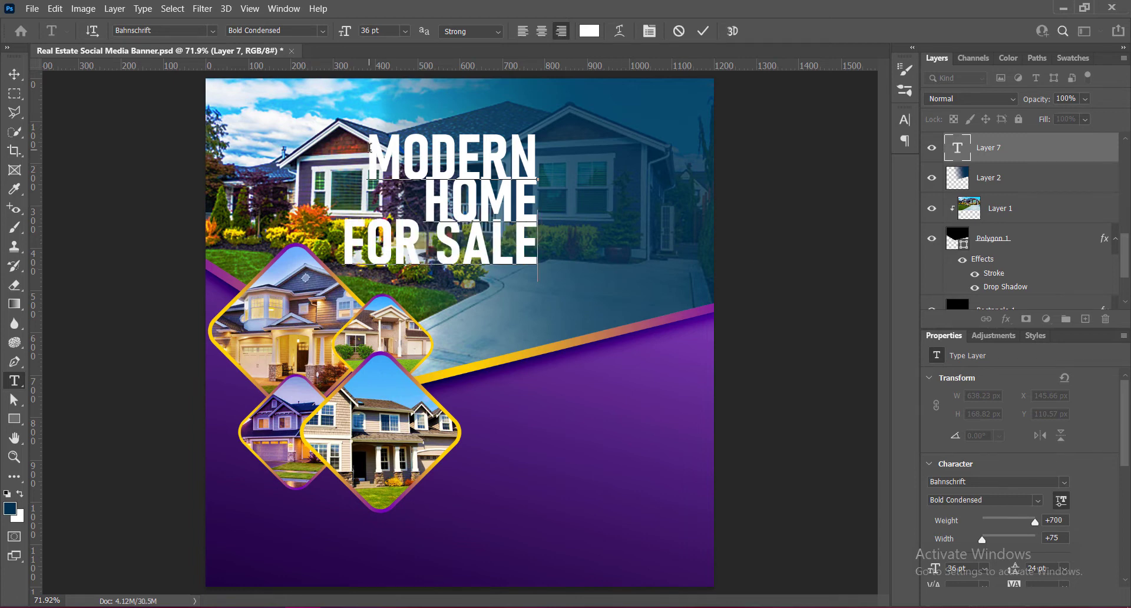
- Set the whole headline to 24 pt and move it to the right edge of the house photo
drag(370, 147, 637, 260)
click(406, 31)
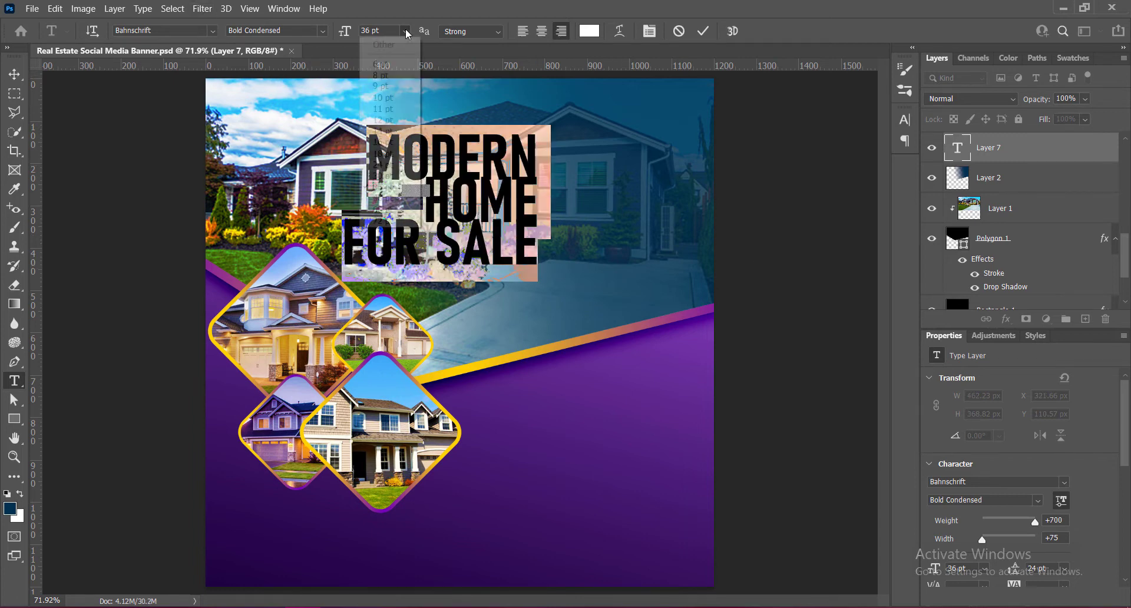
click(388, 165)
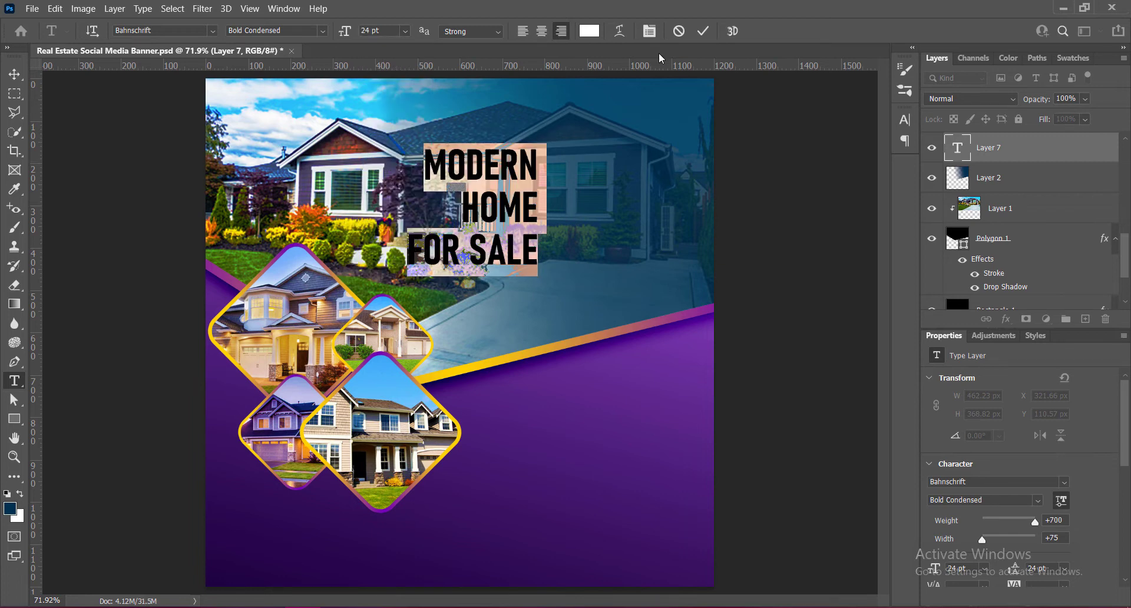
click(703, 30)
key(v)
drag(497, 163, 708, 166)
- Restyle the word MODERN in the headline as Bahnschrift Condensed at 16 pt
double_click(645, 175)
click(322, 31)
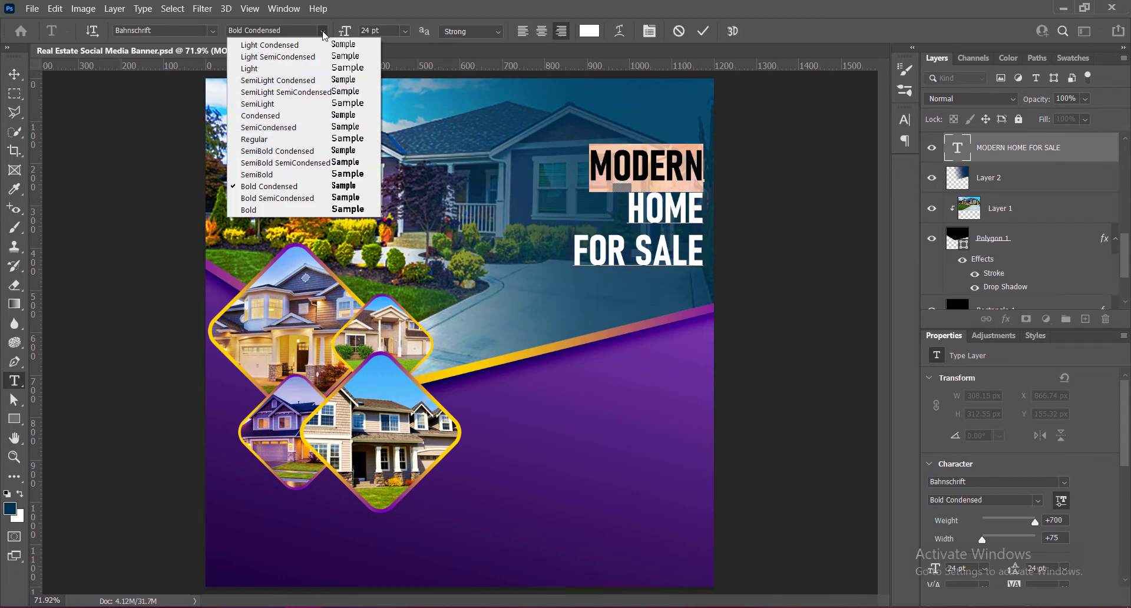
click(271, 116)
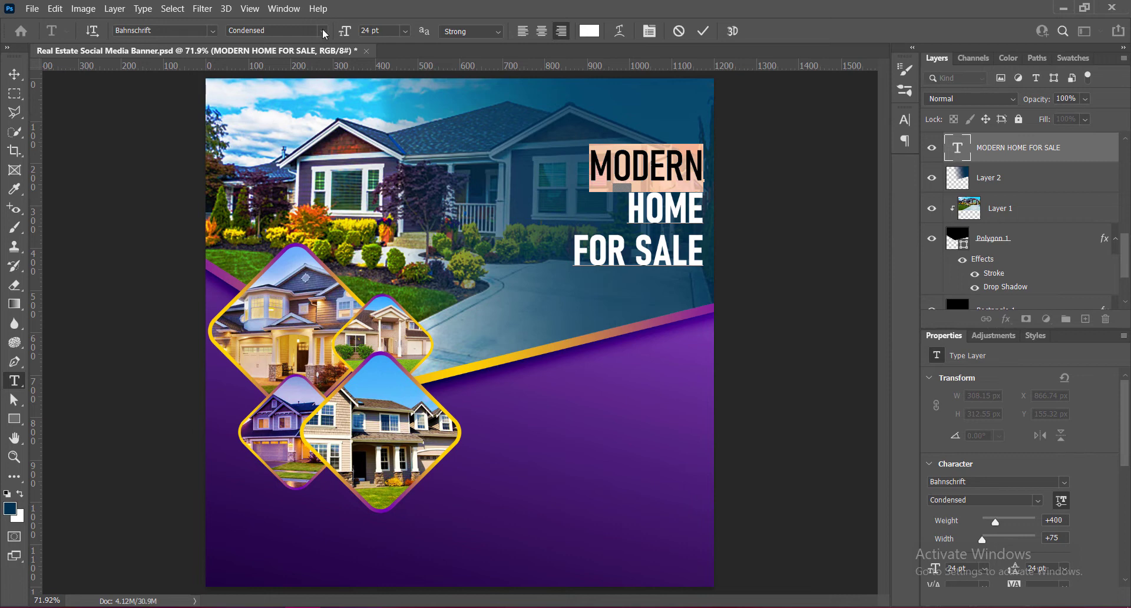
click(324, 31)
click(324, 31)
click(405, 30)
click(381, 146)
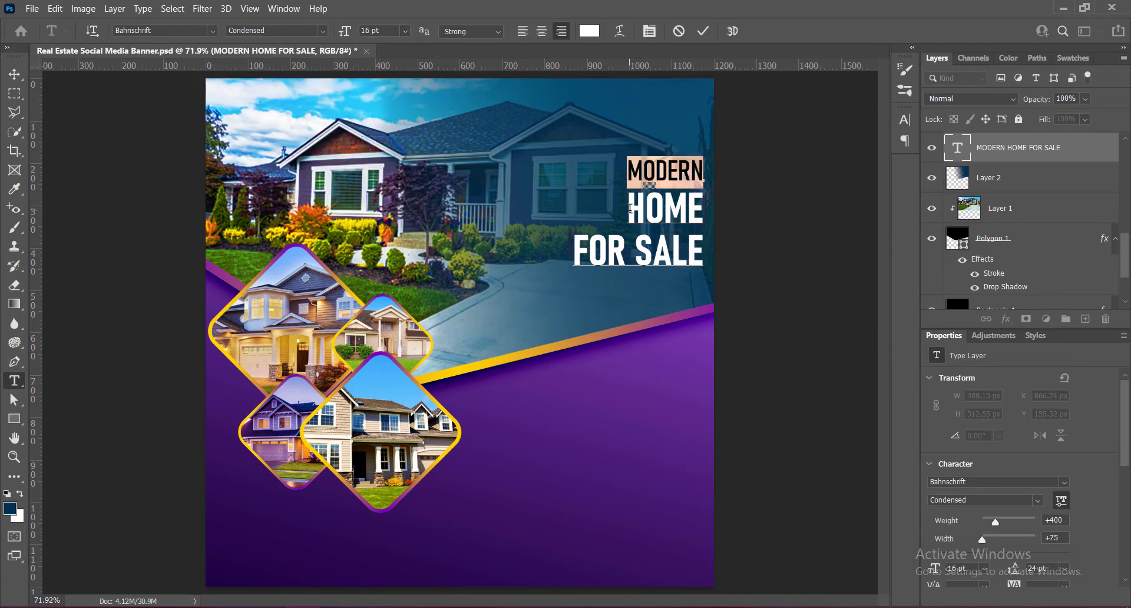
- Enlarge the word HOME in the headline to 36 pt and set its tracking to 50
drag(629, 206, 704, 209)
click(405, 31)
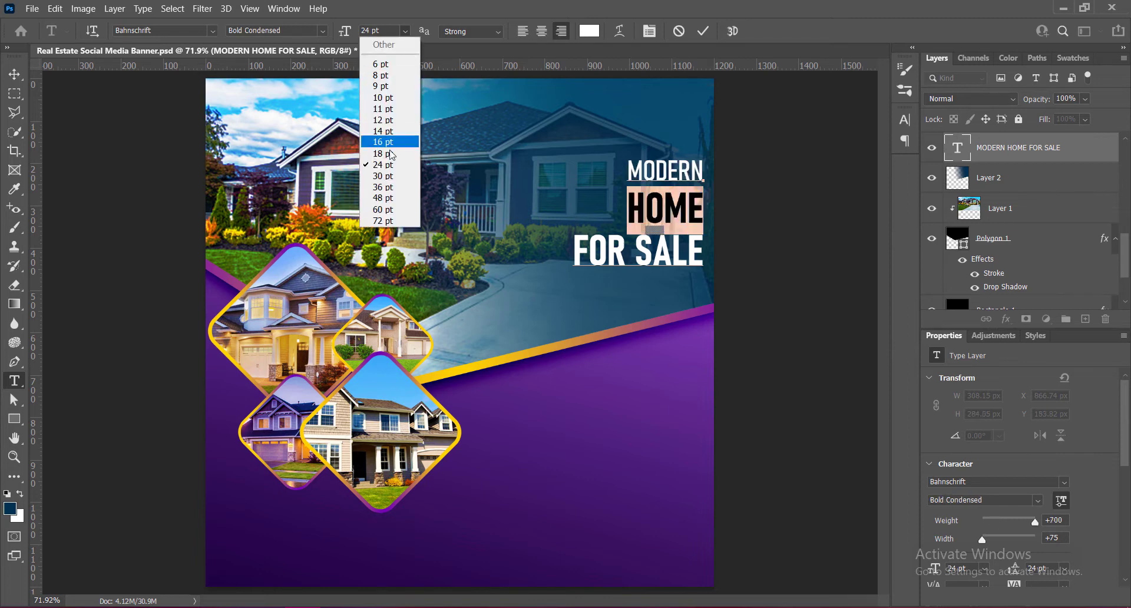
click(392, 178)
click(404, 31)
click(386, 187)
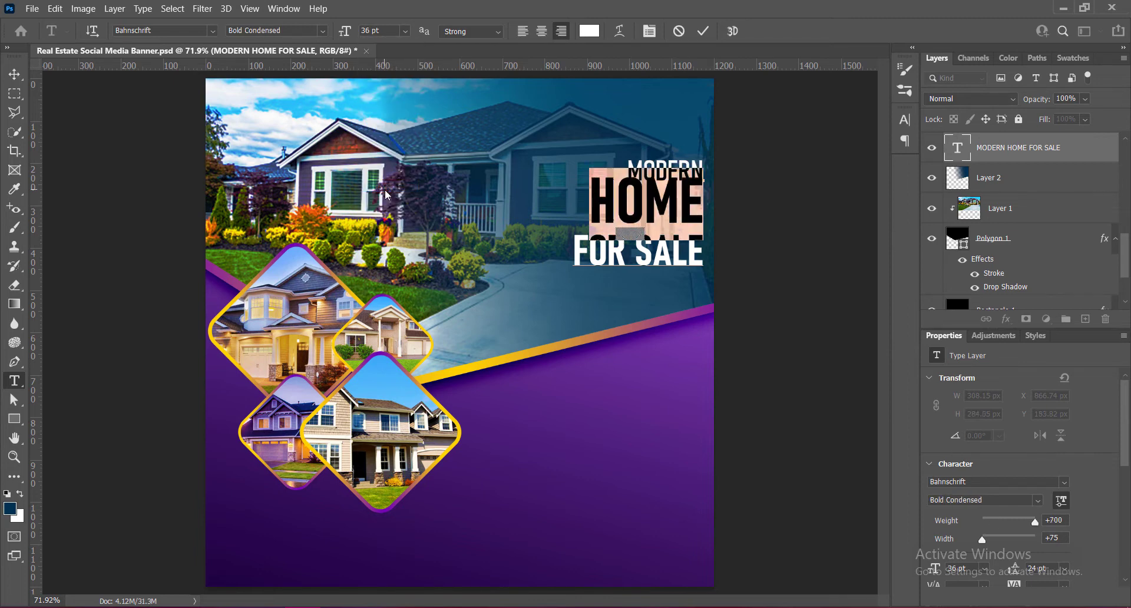
click(905, 120)
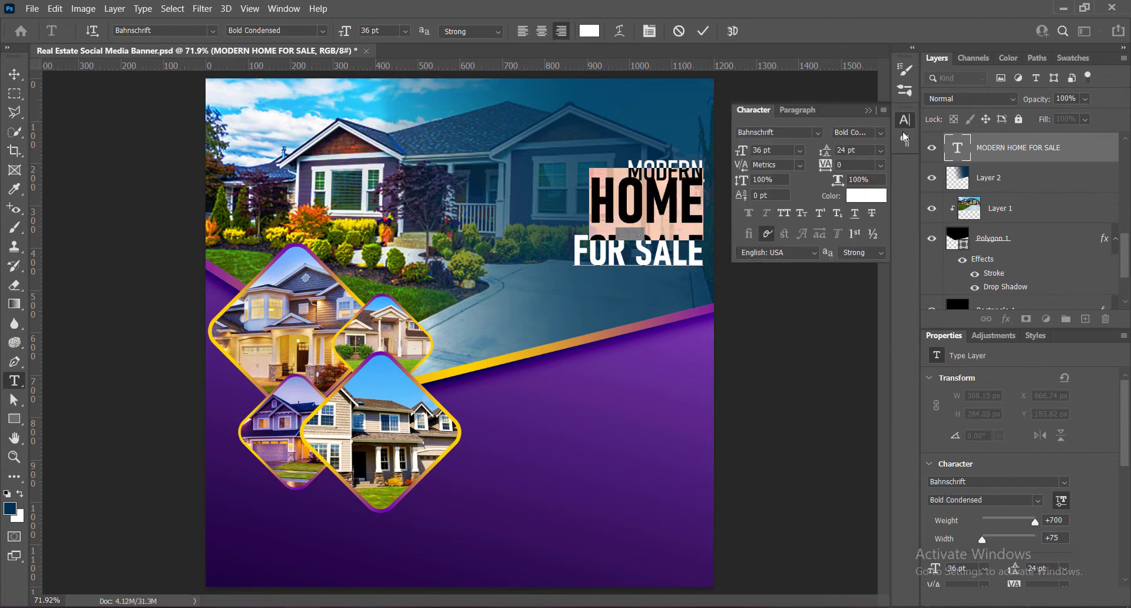
click(880, 165)
click(857, 306)
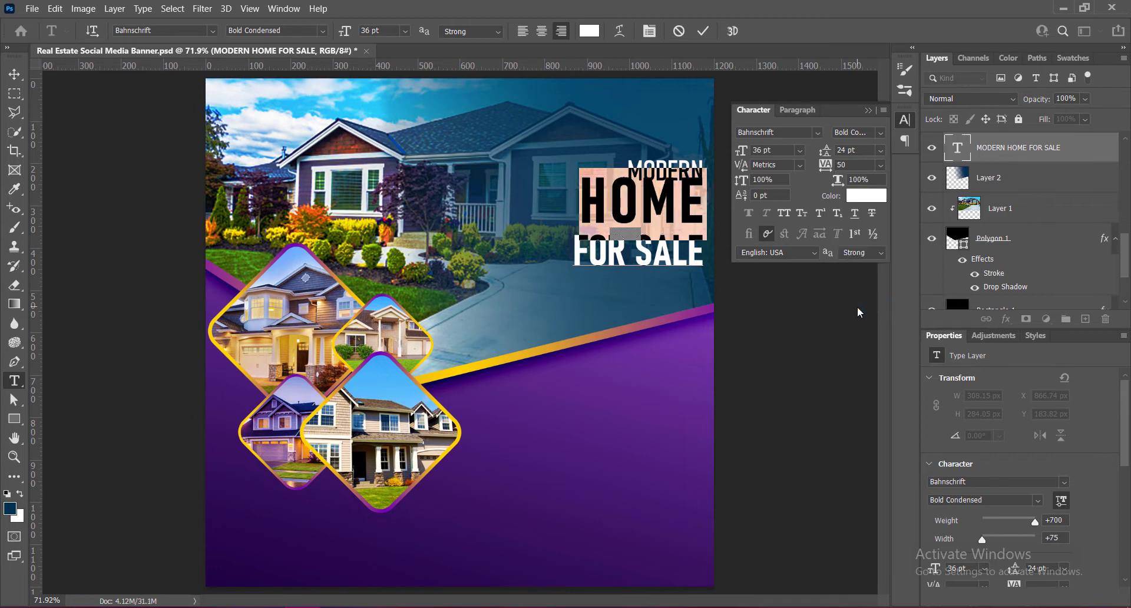
click(869, 109)
- Restyle the FOR SALE line as SemiBold Condensed at 18 pt
click(576, 253)
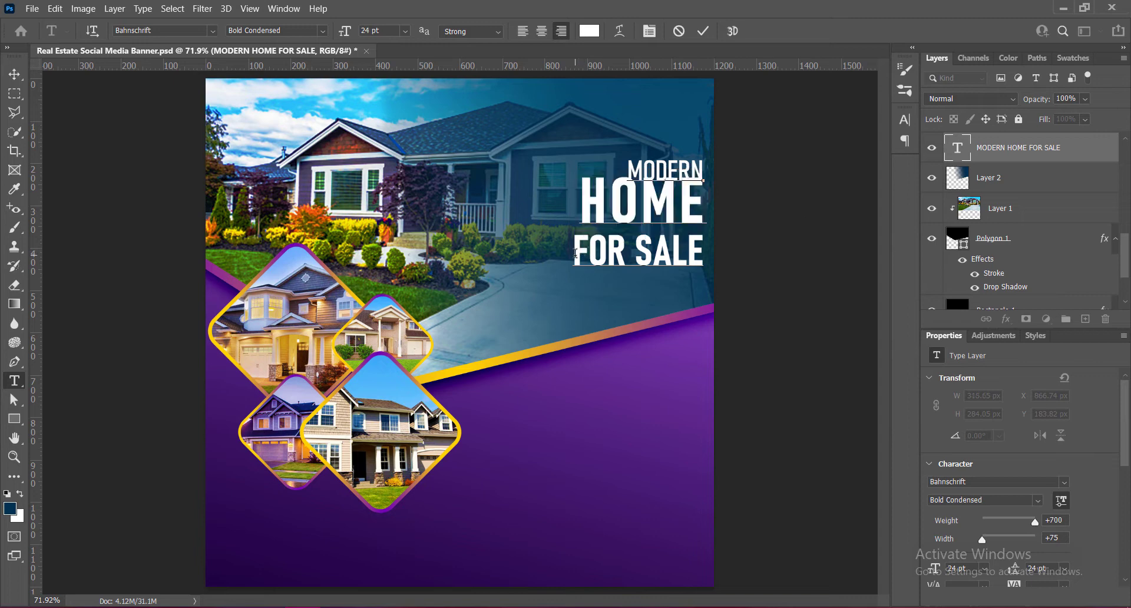
drag(576, 253, 707, 254)
click(323, 31)
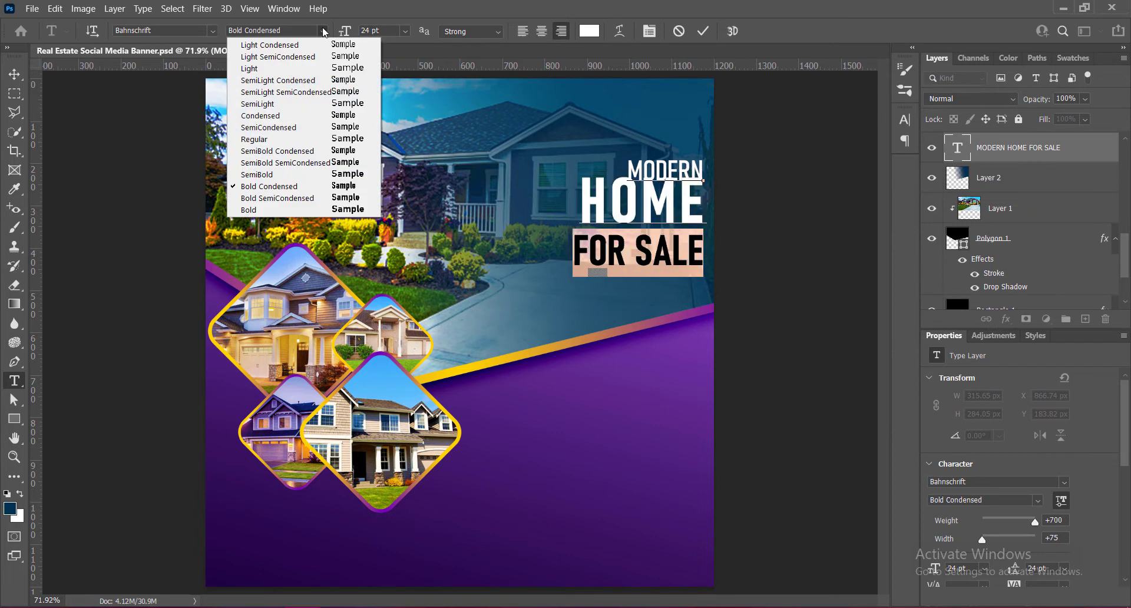
click(289, 156)
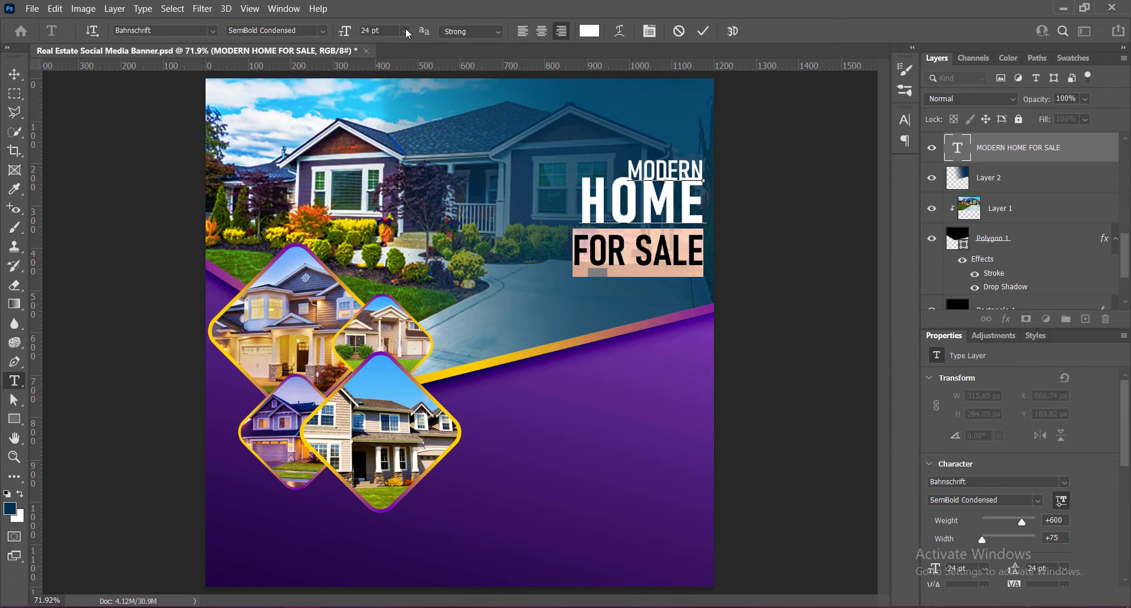
click(406, 31)
click(383, 152)
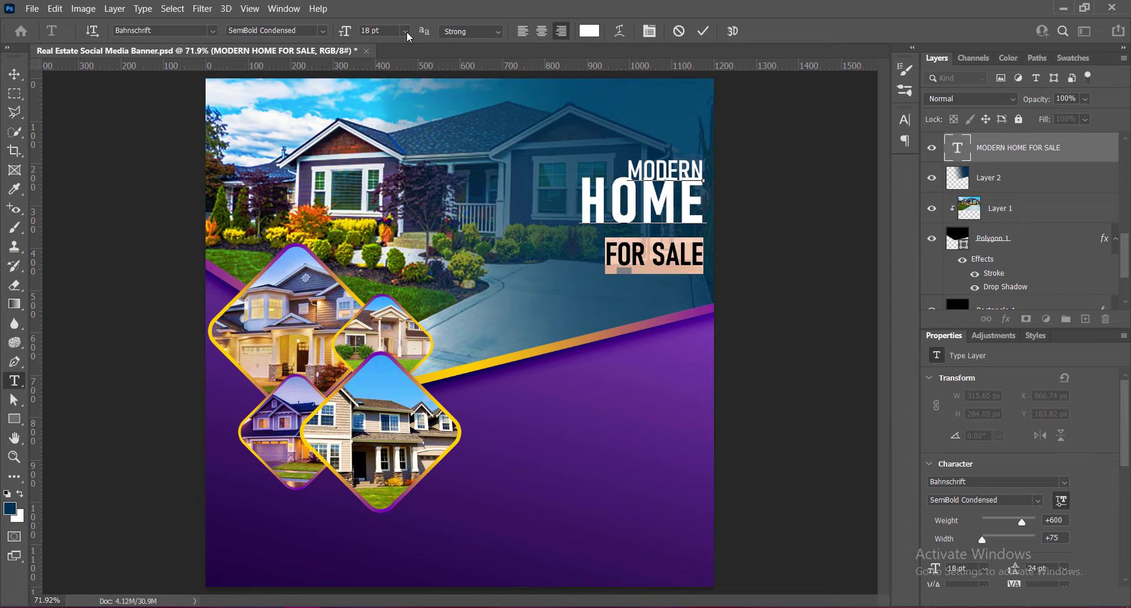
click(406, 33)
click(392, 145)
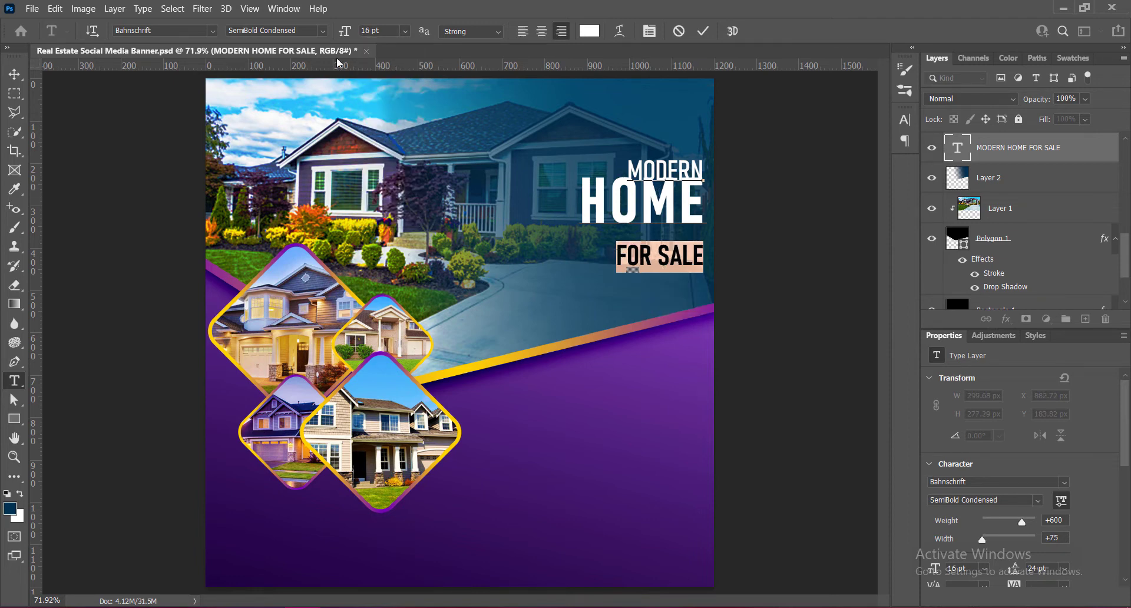
click(405, 31)
click(393, 155)
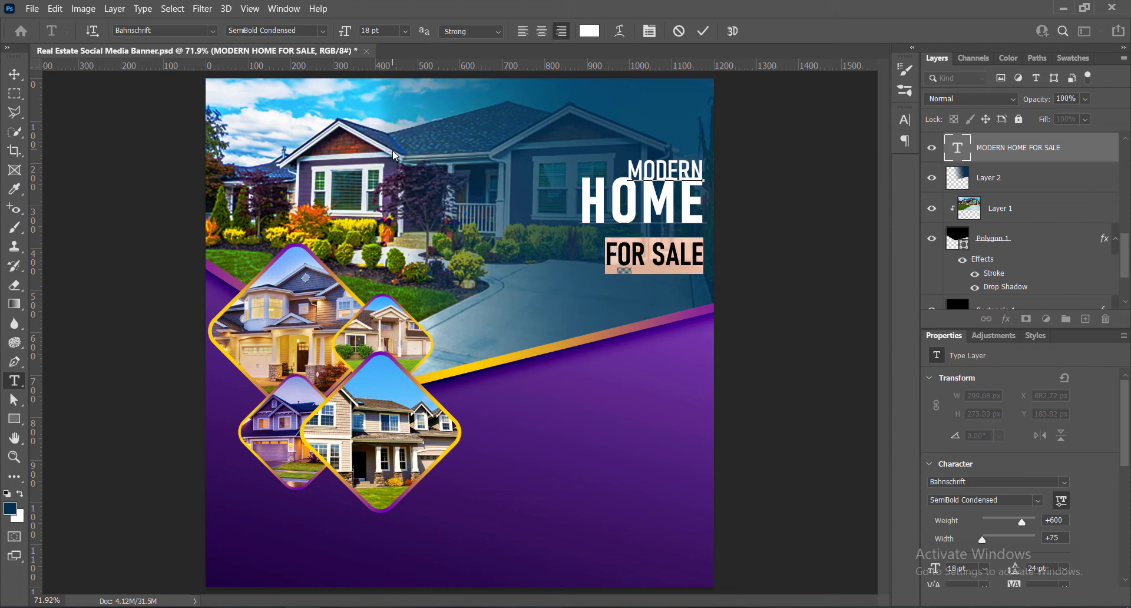
- Set the FOR SALE line's tracking to 100 and its leading to 18 pt
click(905, 120)
click(881, 165)
click(864, 330)
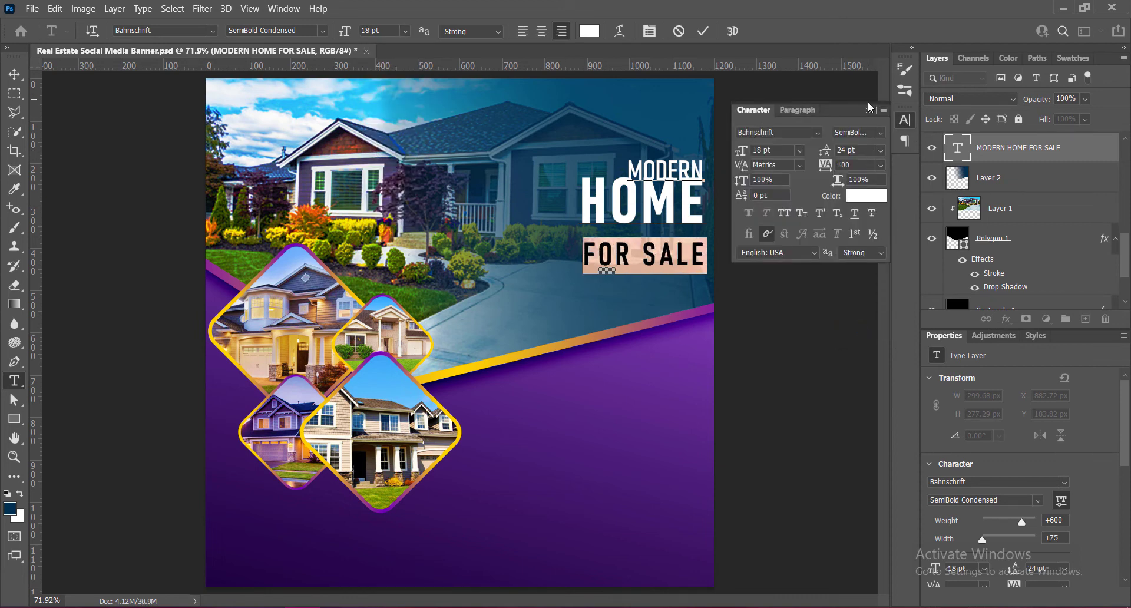
click(881, 150)
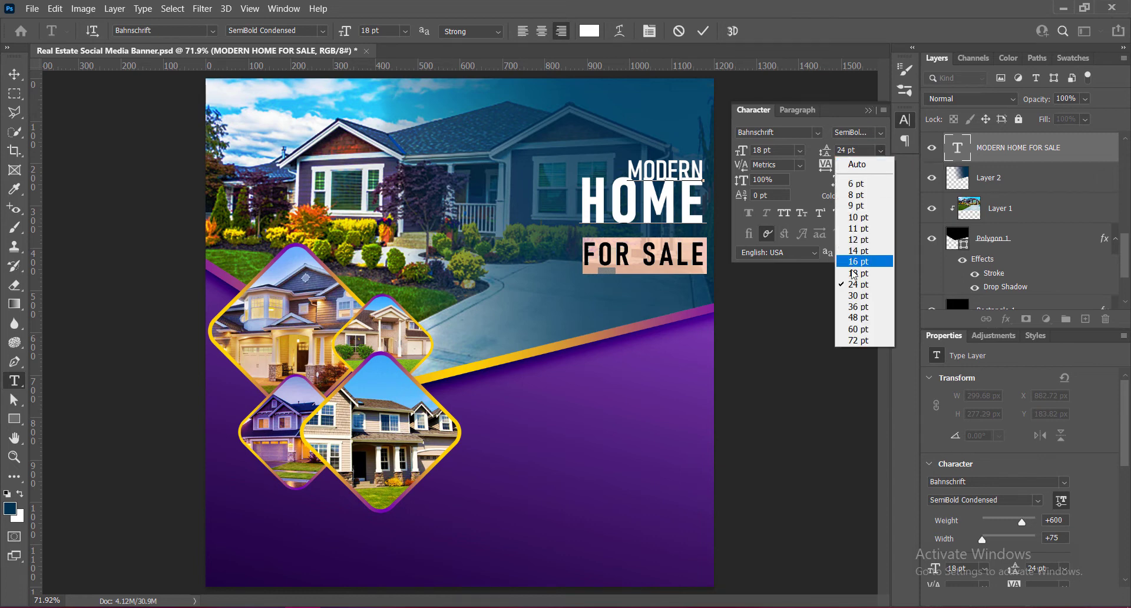
click(855, 261)
click(867, 110)
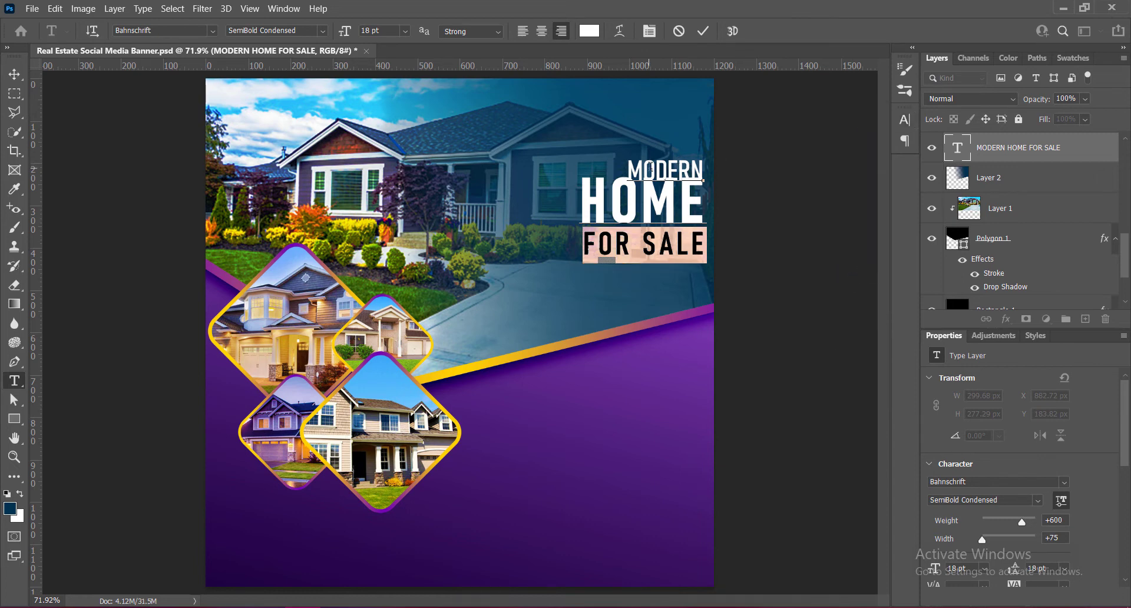
- Set the leading of the word HOME to 30 pt
double_click(648, 203)
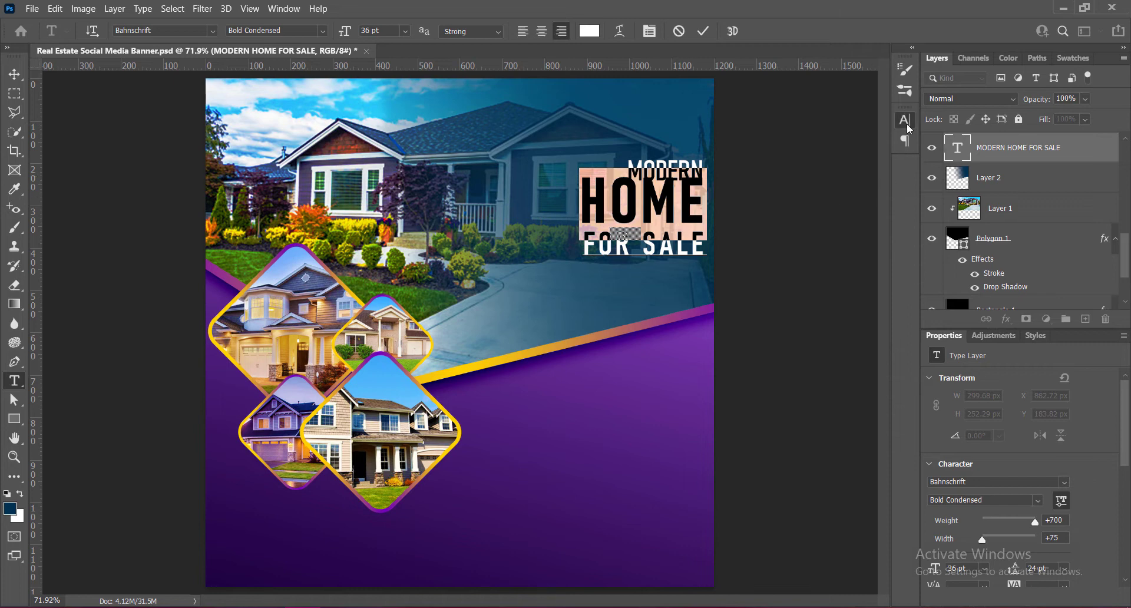
click(905, 121)
click(881, 150)
click(857, 298)
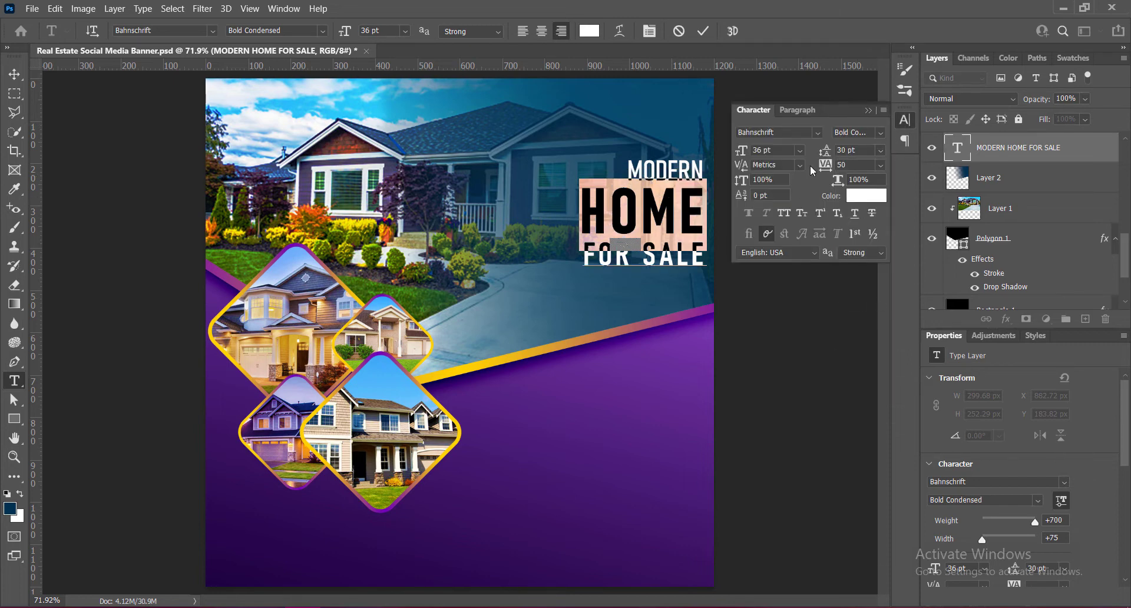
- Set the tracking of the word MODERN to 75 and commit the headline edits
drag(626, 171, 733, 180)
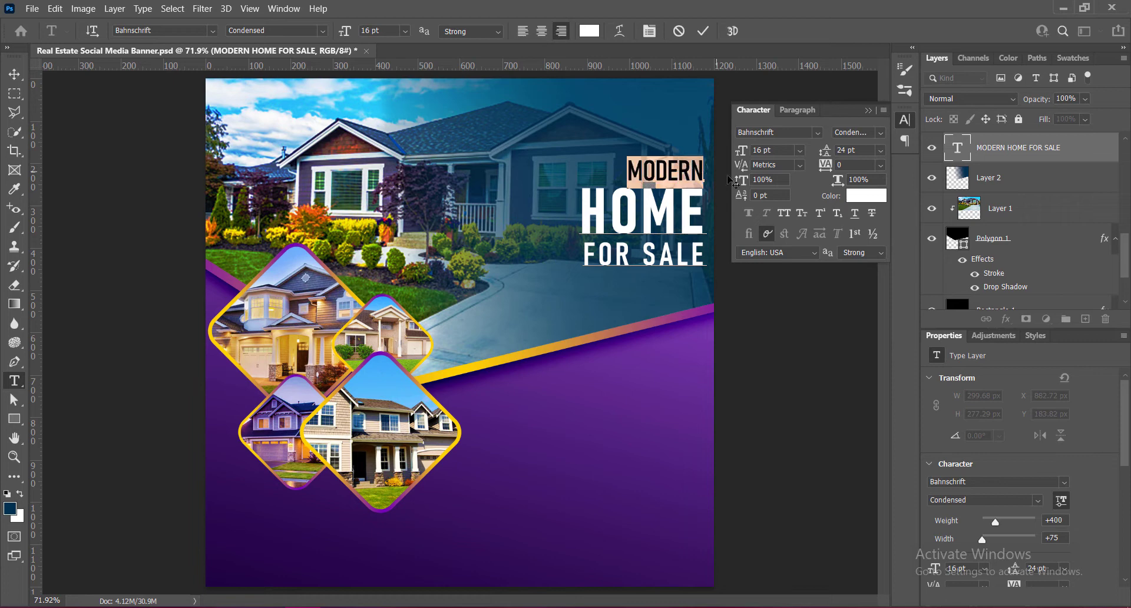
click(882, 165)
click(857, 318)
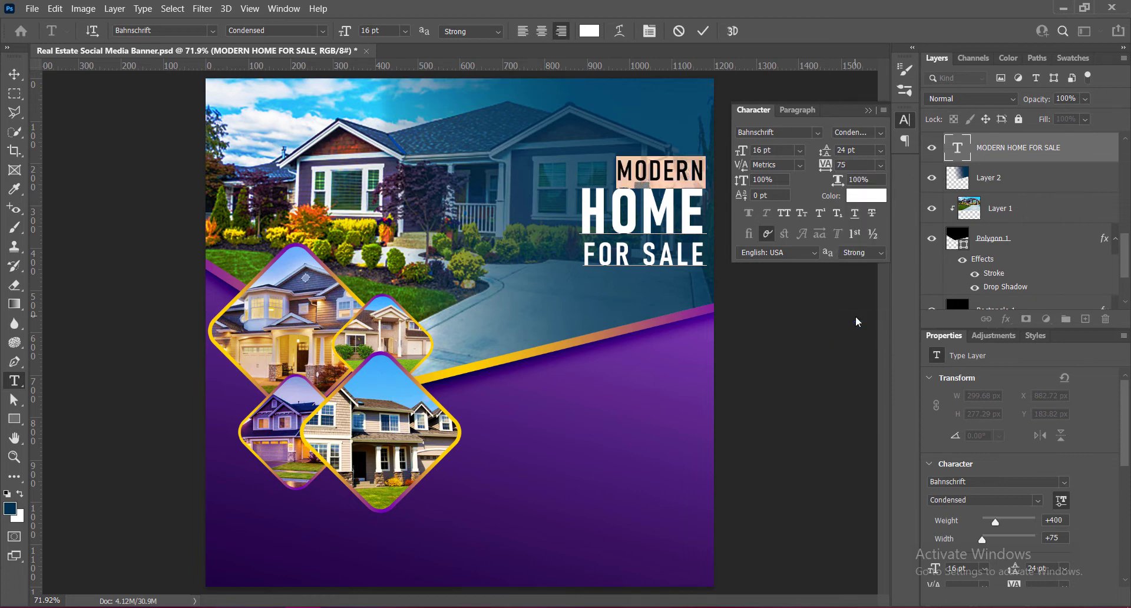
click(881, 164)
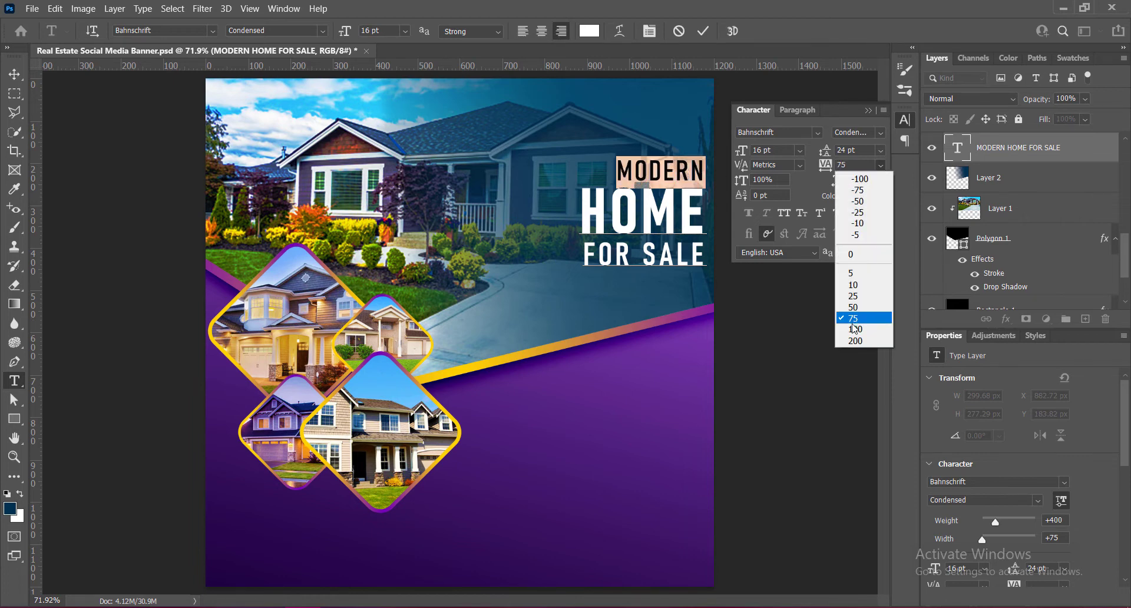
click(852, 328)
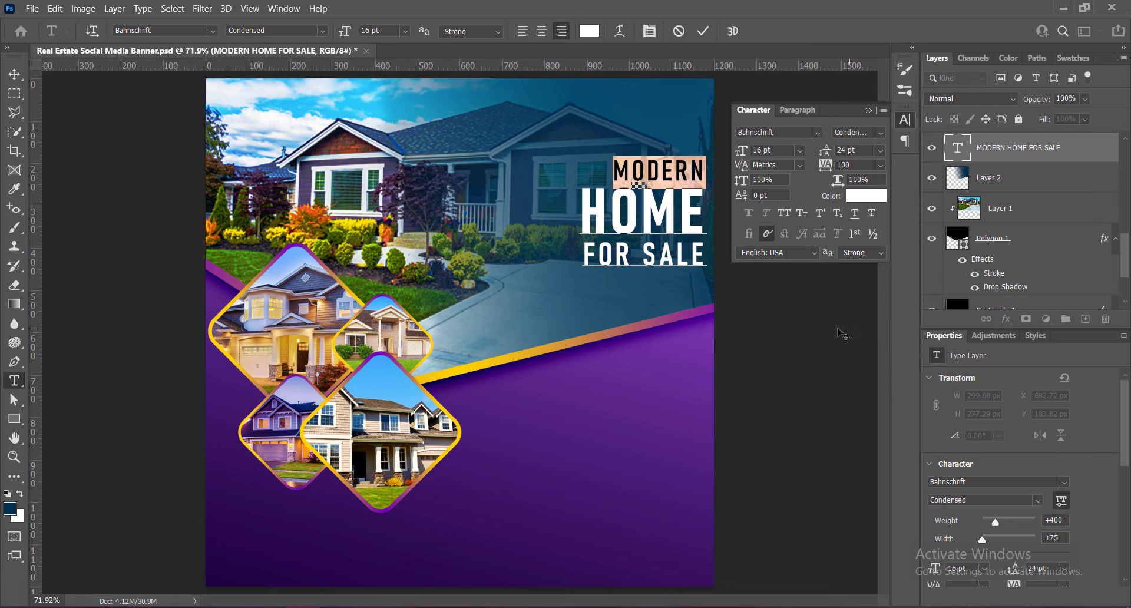
click(880, 164)
click(850, 319)
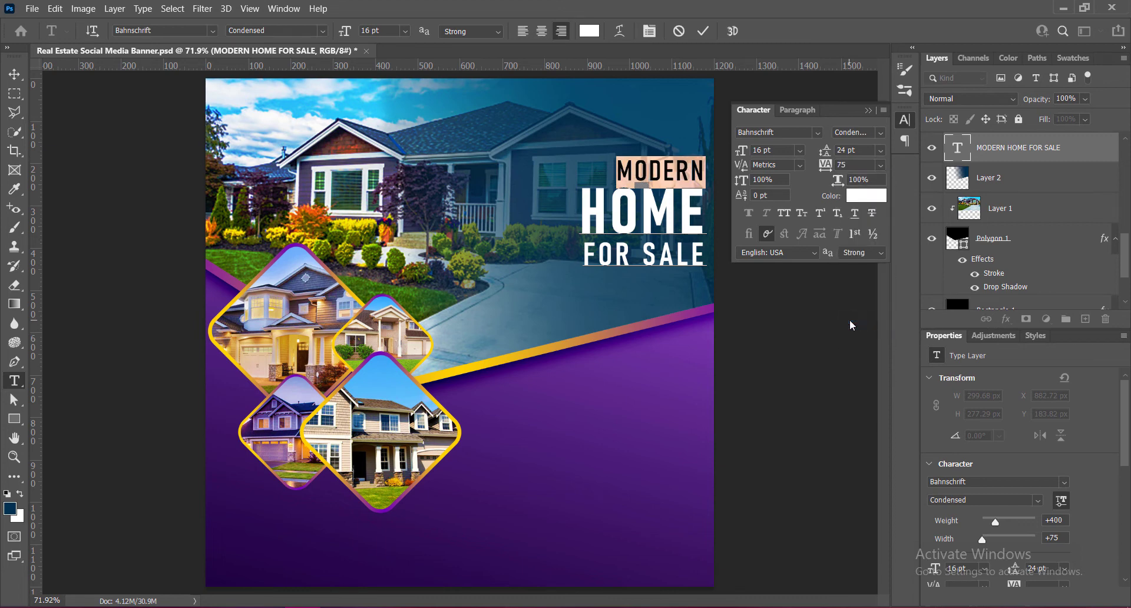
click(867, 110)
click(704, 31)
key(v)
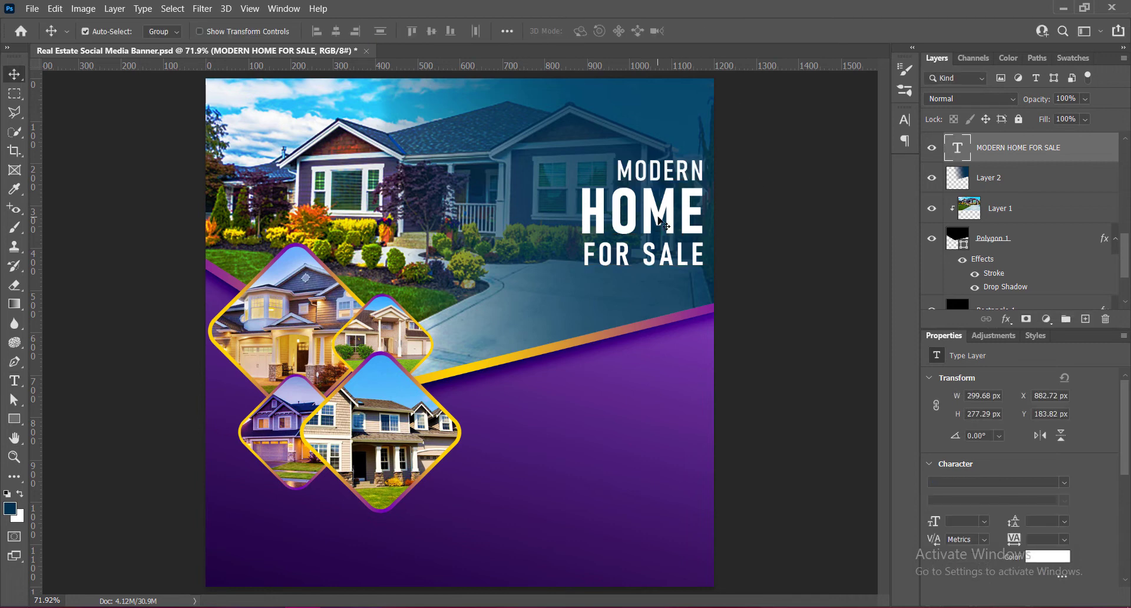
- Reopen the headline text and set the FOR SALE line's leading to 21 pt
double_click(644, 179)
click(605, 199)
triple_click(607, 255)
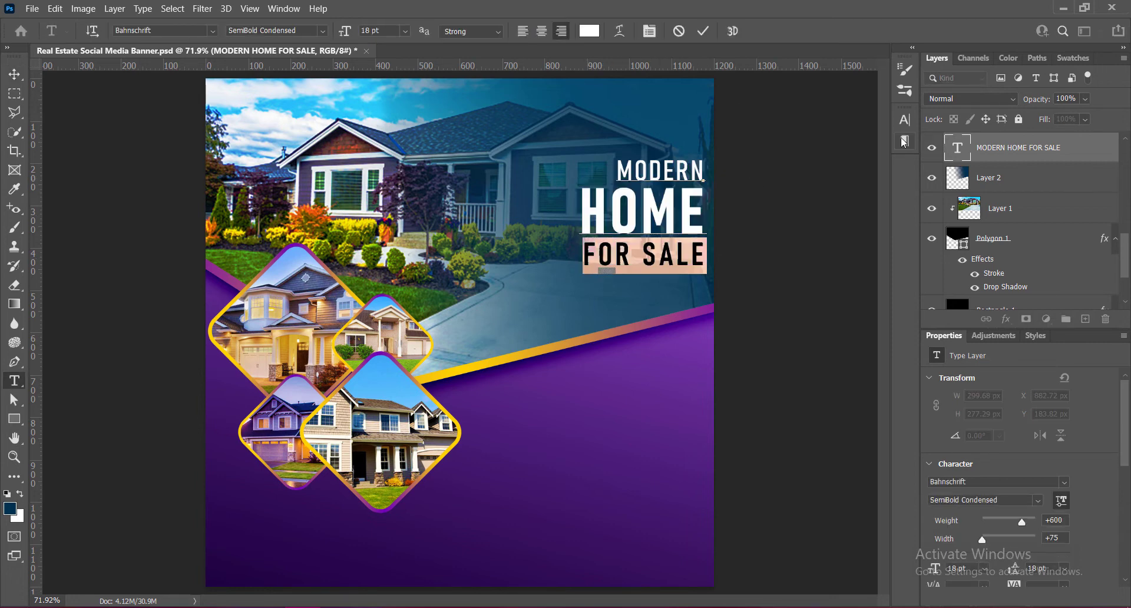
click(906, 121)
click(860, 151)
drag(860, 150, 808, 151)
text(21)
- Set the leading of the word HOME in the headline to 33 pt
drag(581, 215, 706, 215)
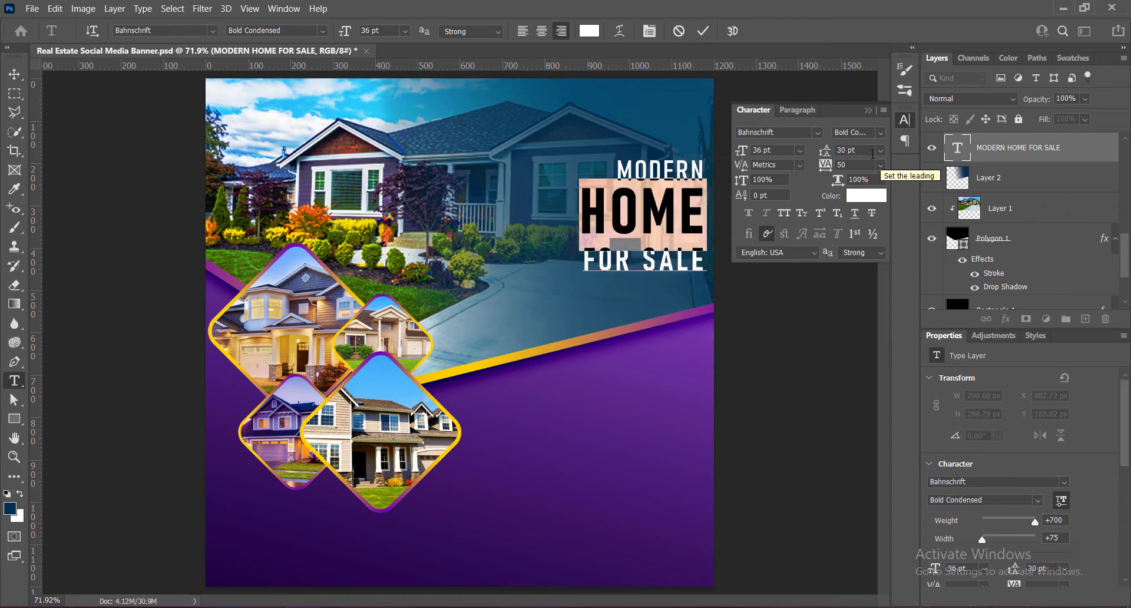
click(881, 151)
click(864, 313)
text(3)
- Set the FOR SALE line's leading to 20 pt and commit the headline edits
drag(584, 268, 706, 268)
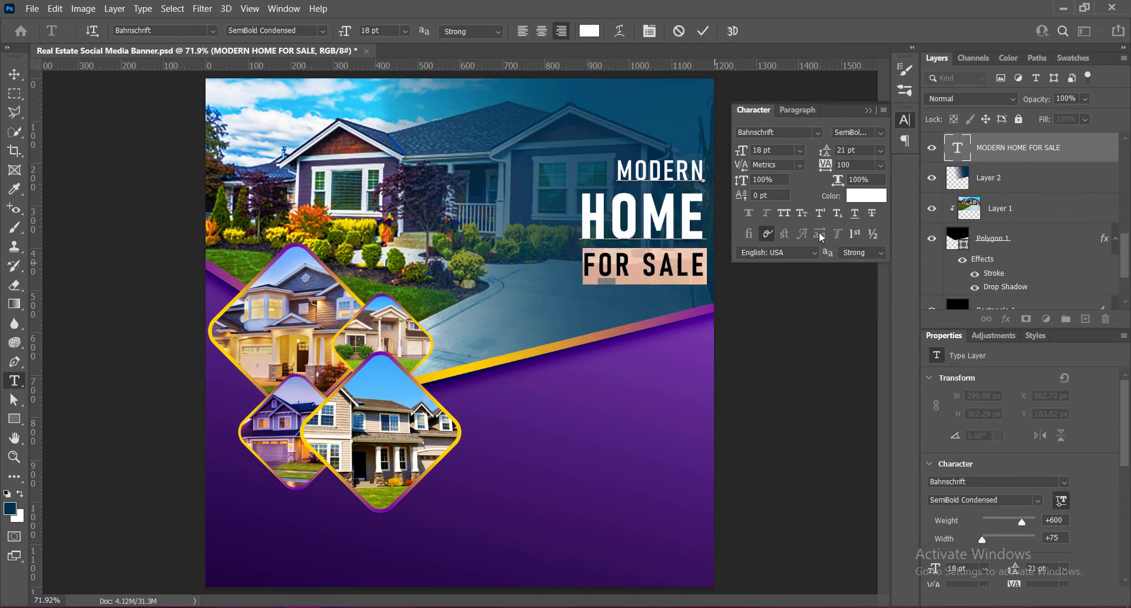
drag(847, 150, 827, 151)
text(18)
key(Return)
text(20)
click(703, 30)
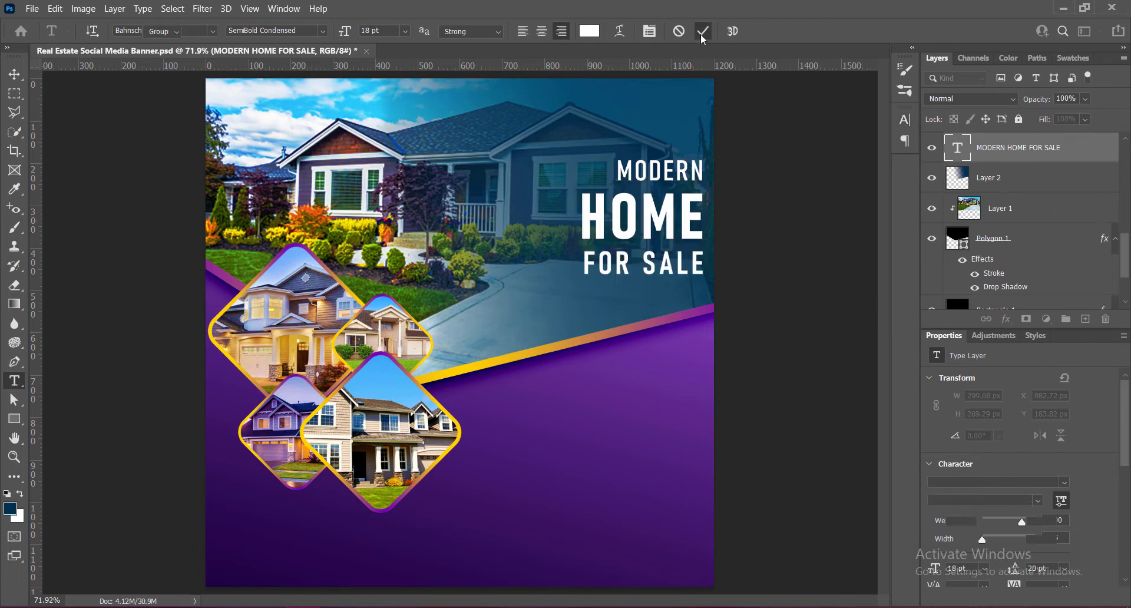
- Enlarge the headline to about 321 px wide, move it slightly higher over the house photo and save the document
key(v)
key(ctrl+t)
drag(583, 282, 574, 292)
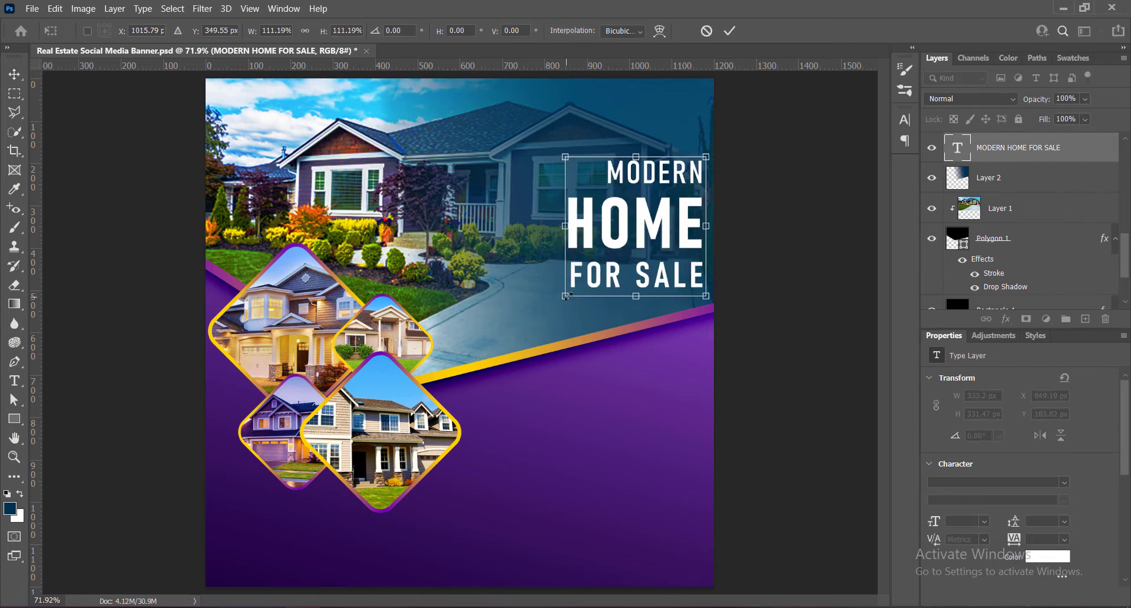
key(Return)
drag(656, 224, 661, 173)
double_click(677, 175)
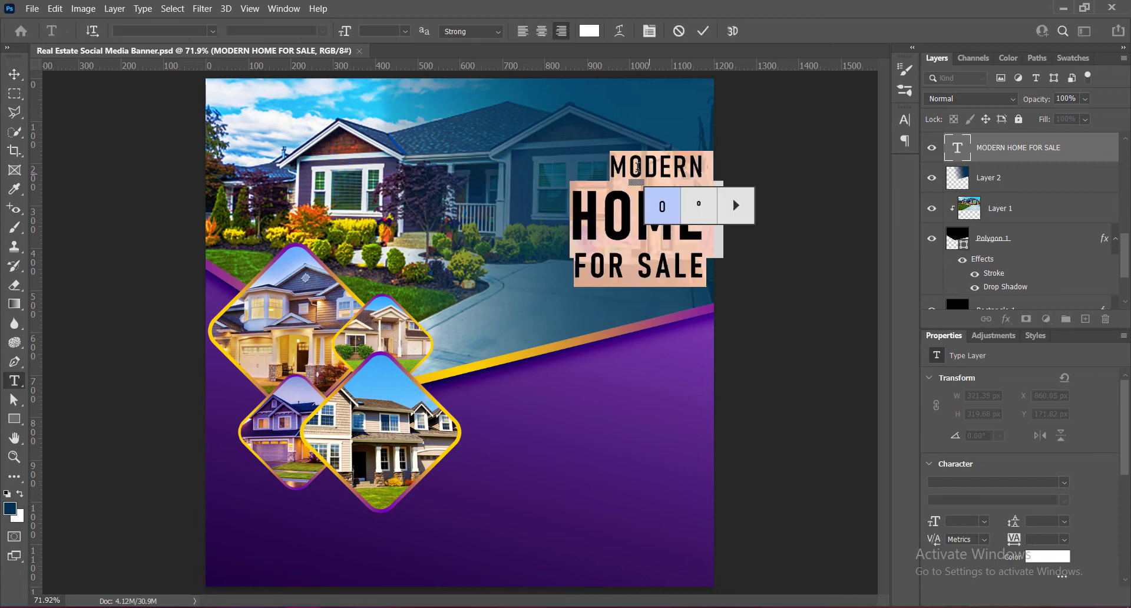
click(703, 31)
key(ctrl+s)
- Recolor the word HOME with the yellow sampled from the diagonal gradient stripe and commit the text
double_click(616, 235)
click(589, 30)
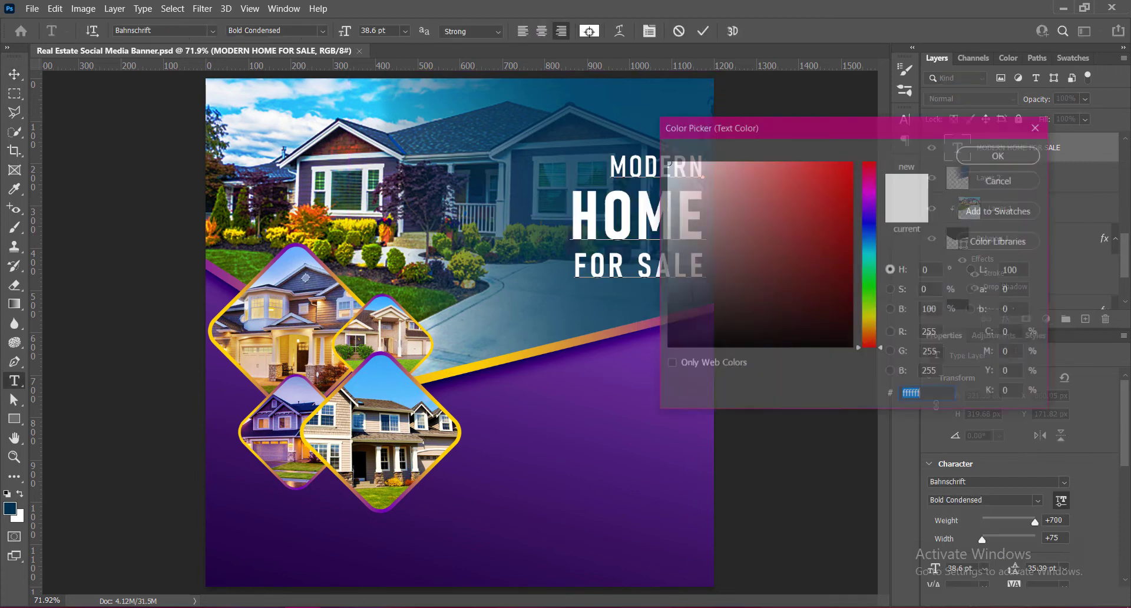
click(456, 372)
click(995, 154)
click(703, 30)
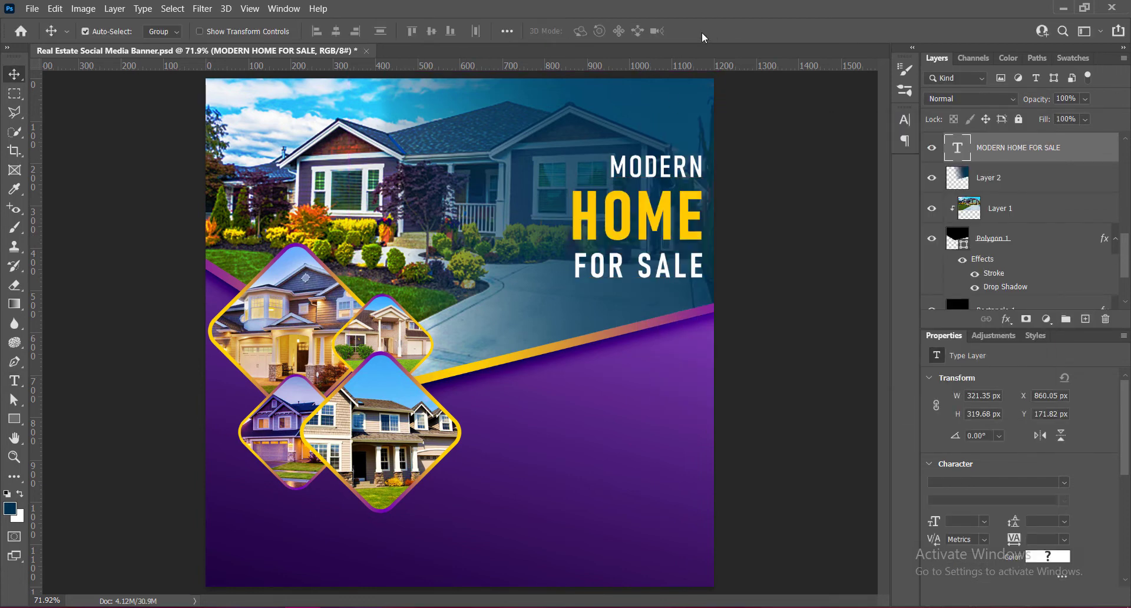
- Enlarge the headline to about 413 px wide and nudge it up toward the banner's top edge
key(ctrl+t)
drag(569, 154, 532, 114)
key(Return)
key(shift+Up)
key(shift+Up)
key(shift+Up)
key(shift+Up)
key(shift+Up)
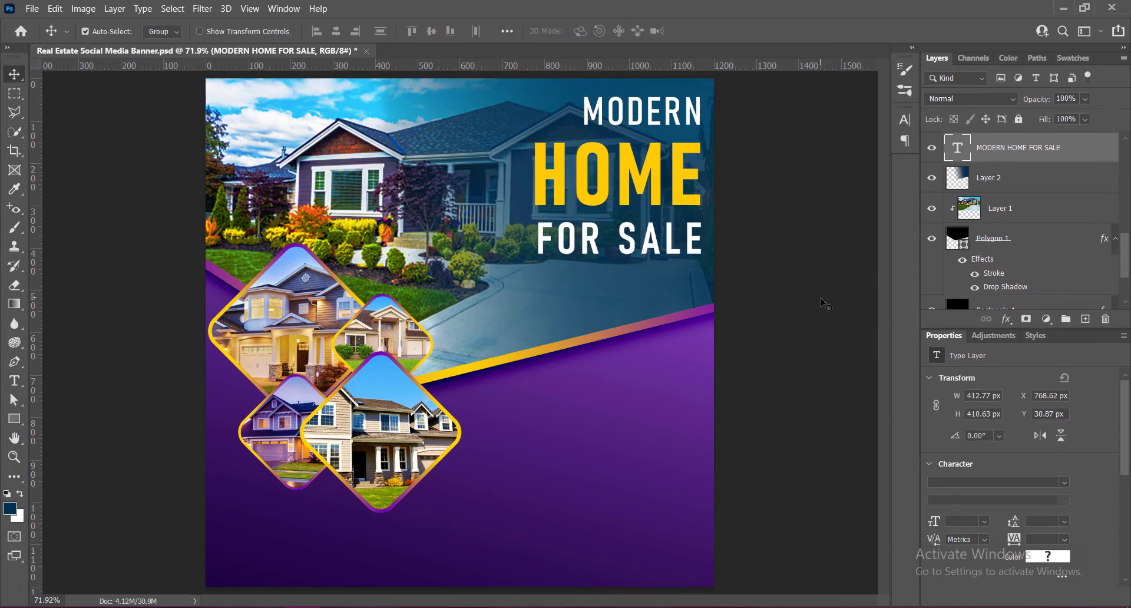
key(Up)
key(Up)
key(Up)
key(Up)
key(Up)
key(Up)
key(Up)
key(Up)
key(Up)
key(Up)
- Add a two-line text reading "WE HAVE OVER MILLION / PROPERTIES FOR YOU" and place it below FOR SALE
key(t)
click(397, 290)
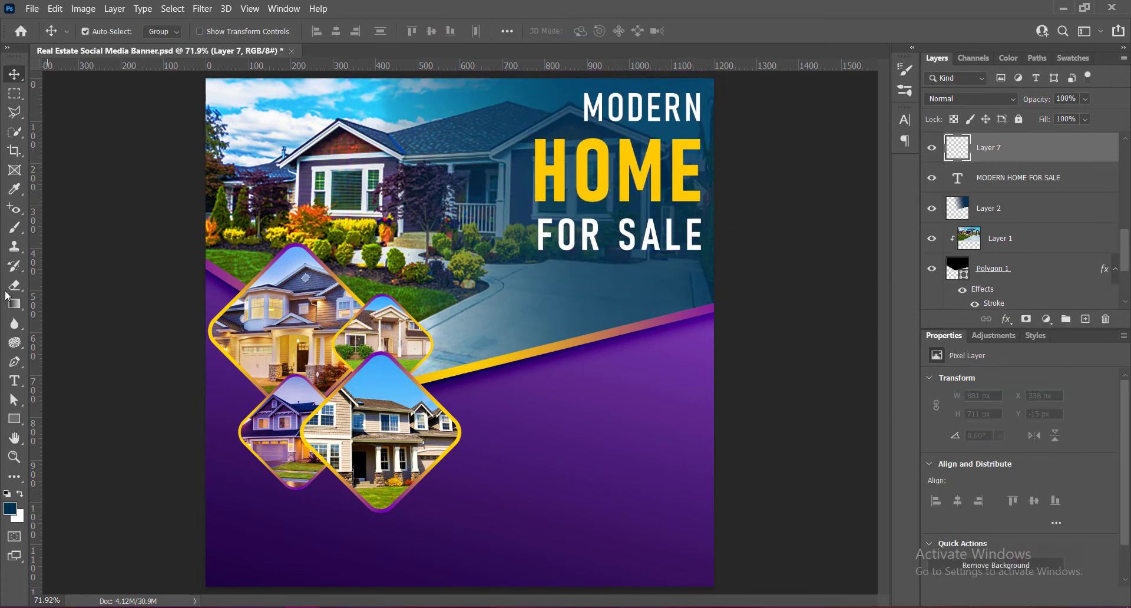
text(HAVE OVER MILLION)
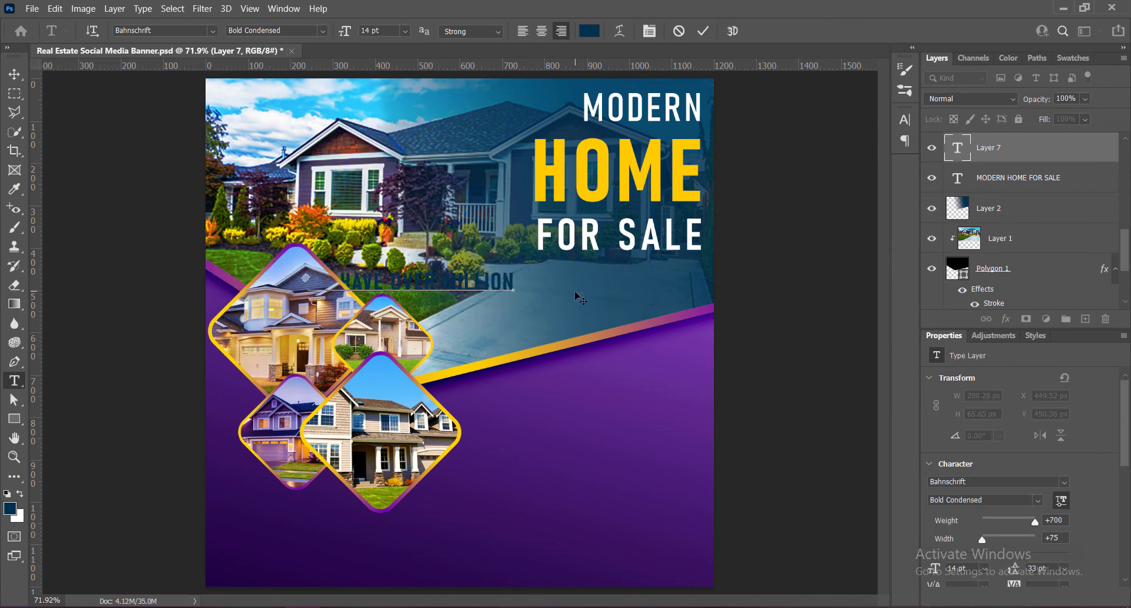
key(Return)
text(PROPERTIES FOR YOU)
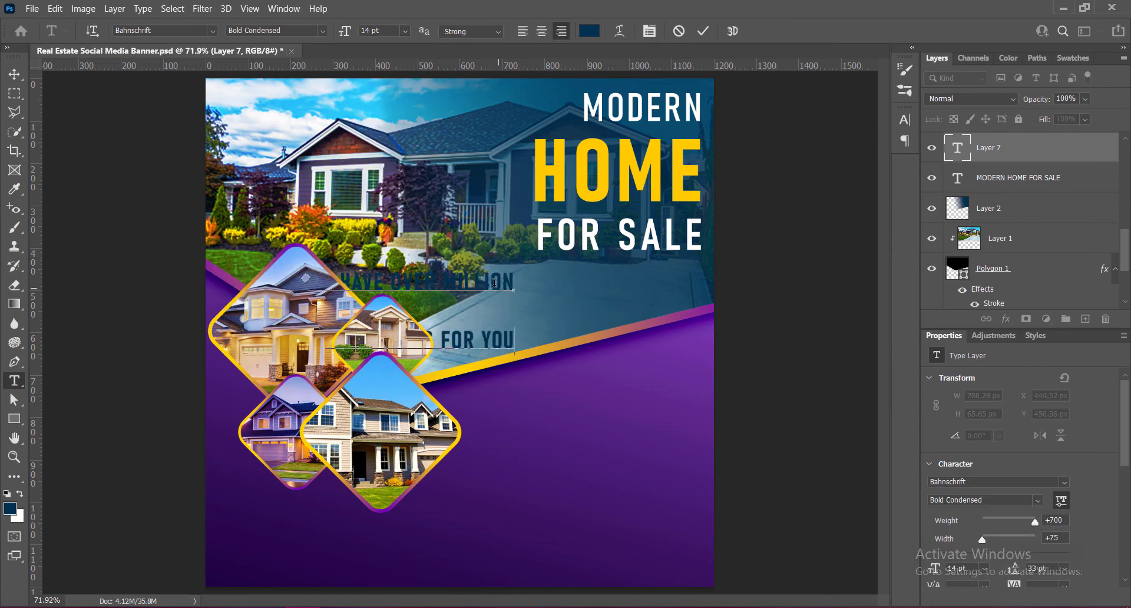
click(14, 75)
drag(511, 282, 647, 274)
- Format the two-line tagline in white Bahnschrift SemiCondensed at 11 pt
double_click(545, 277)
click(589, 31)
click(1000, 147)
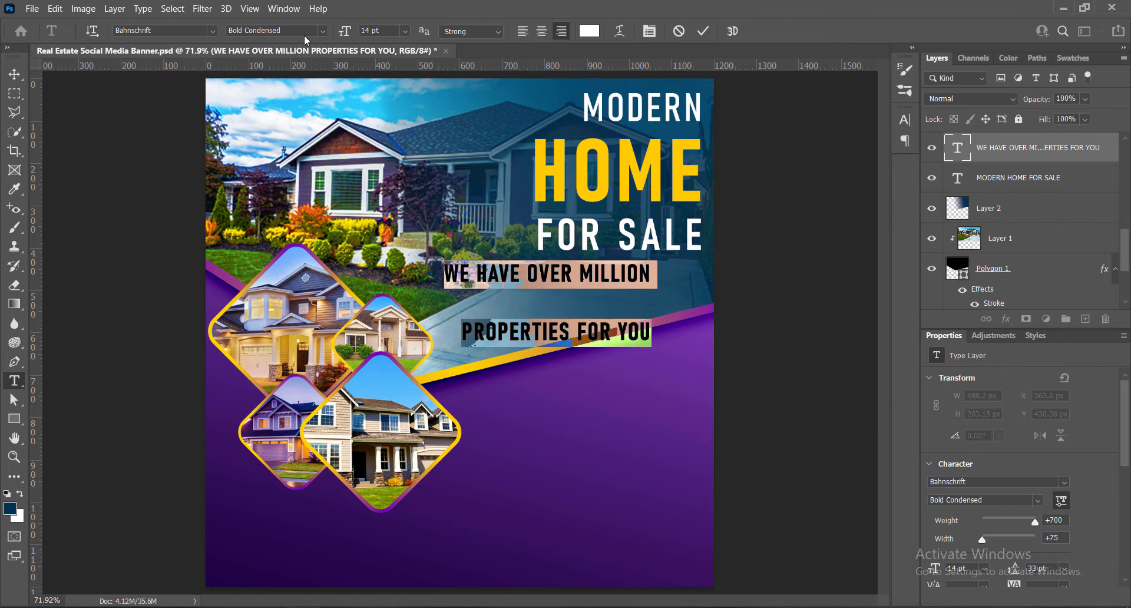
click(322, 30)
click(267, 127)
click(404, 30)
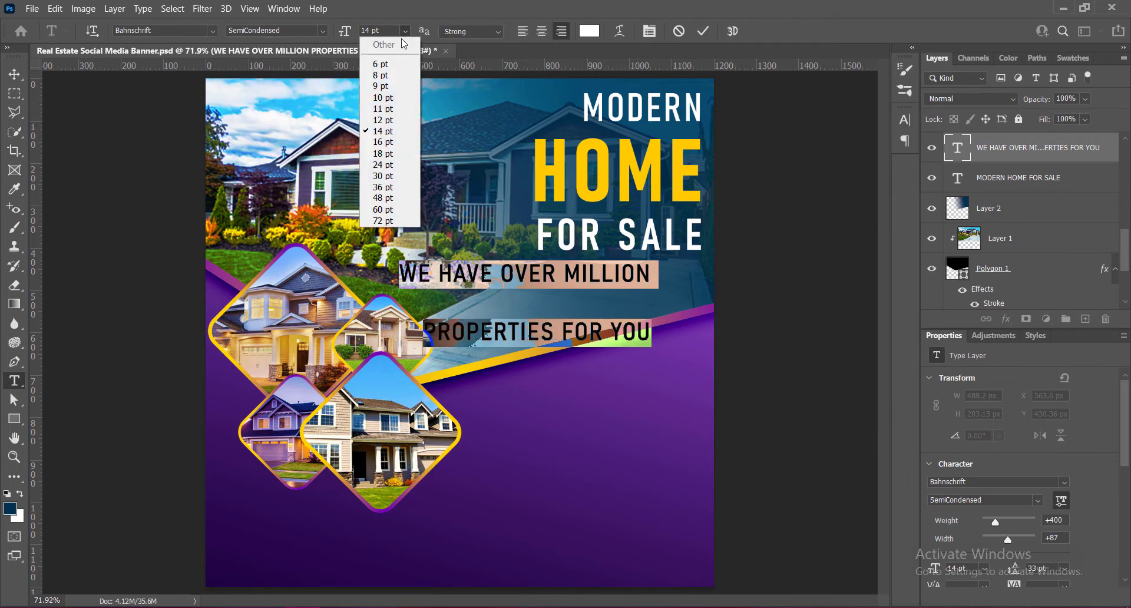
click(382, 110)
- Set the tagline's leading to 14 pt and commit the text
click(905, 120)
click(881, 151)
click(858, 261)
click(881, 152)
click(855, 251)
click(905, 119)
click(14, 74)
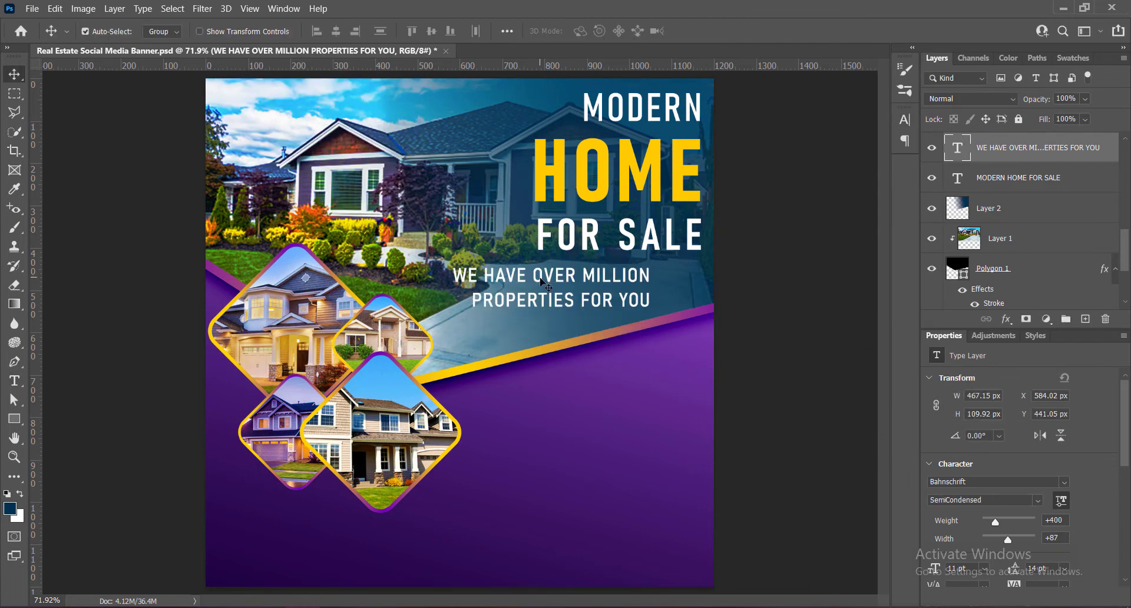
- Move the tagline in line with the headline's right edge and set its size to 10 pt with tracking 0
drag(555, 277, 606, 268)
double_click(571, 274)
click(905, 120)
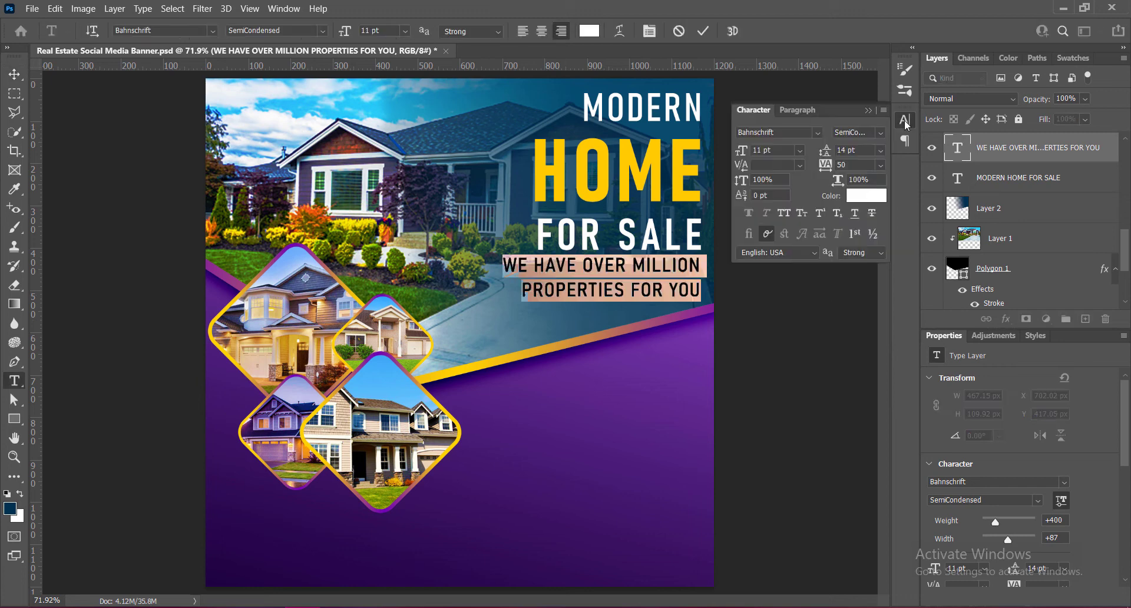
click(800, 151)
click(779, 197)
click(800, 150)
click(779, 207)
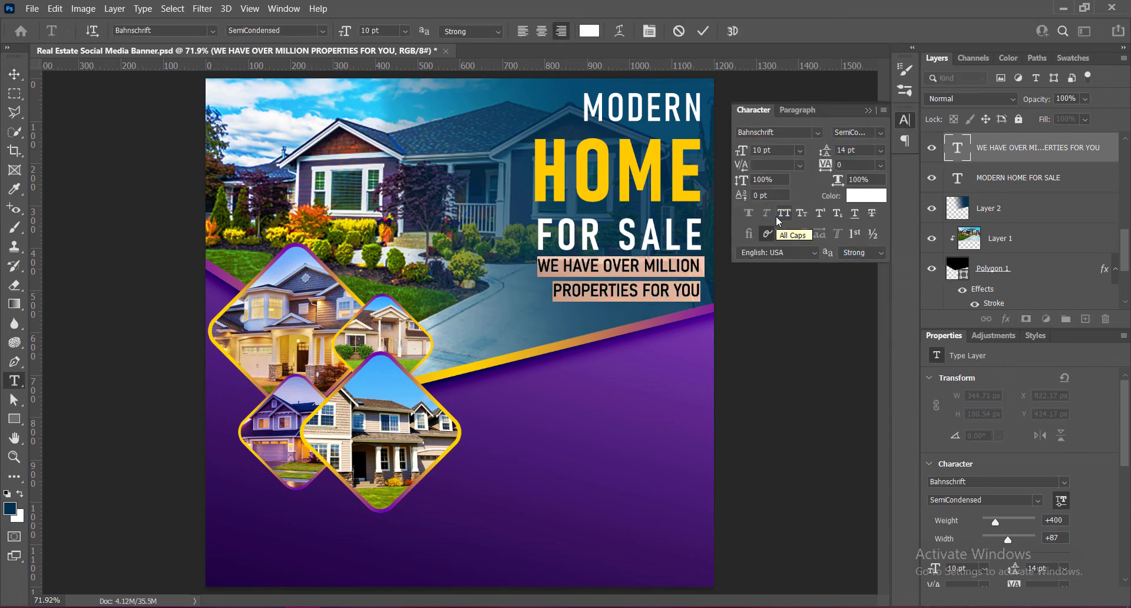
- Set the tagline's leading to 12 pt and nudge it down to leave a gap below FOR SALE
click(881, 151)
click(855, 239)
click(905, 119)
click(14, 74)
drag(695, 270, 696, 270)
key(shift+Down)
key(Down)
key(Down)
key(Down)
key(Down)
key(Down)
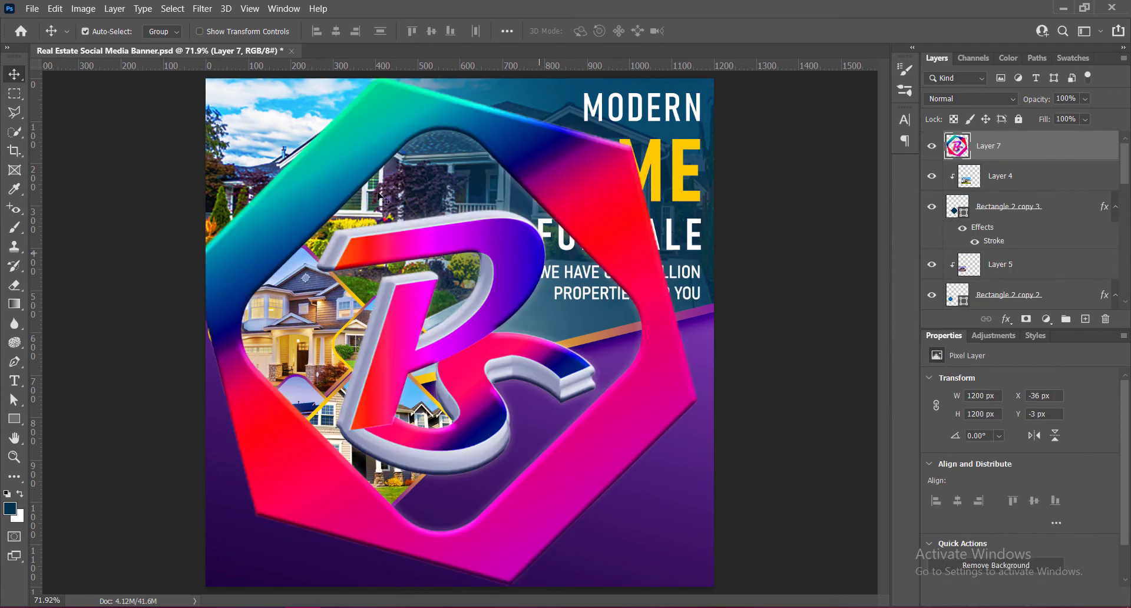
- Scale the logo down to about 124 px and place it in the banner's top-left corner
key(ctrl+t)
drag(471, 330, 485, 341)
drag(220, 90, 616, 487)
drag(672, 542, 271, 152)
drag(215, 98, 253, 102)
key(Return)
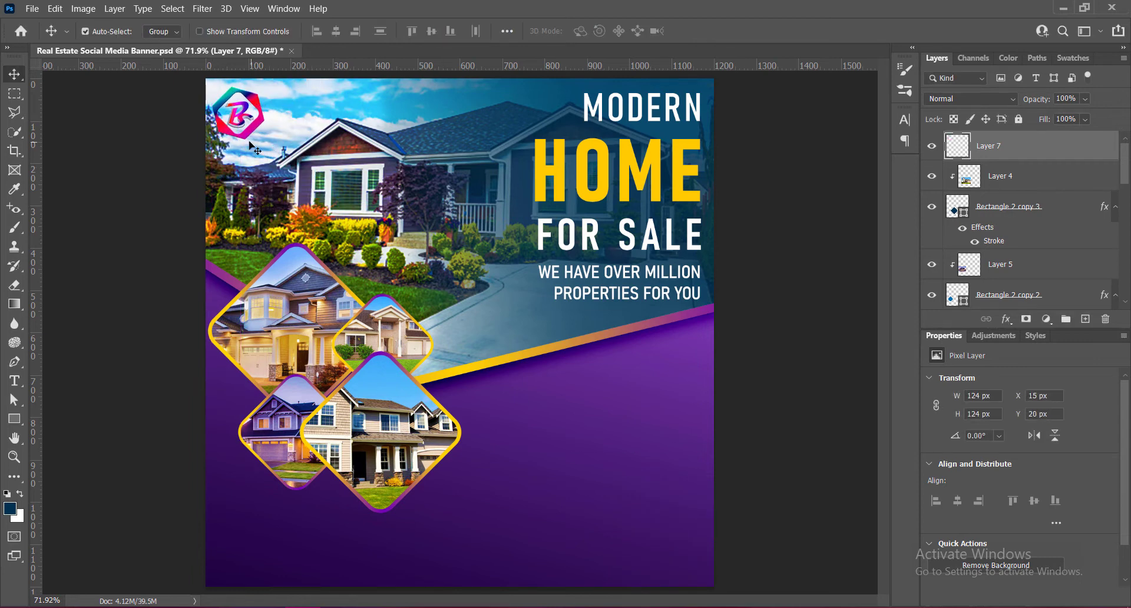
- Shrink the corner logo to about 111 px and save the document
key(ctrl+t)
mouse_move(265, 139)
mouse_down()
mouse_move(238, 146)
mouse_move(246, 134)
mouse_up()
click(730, 37)
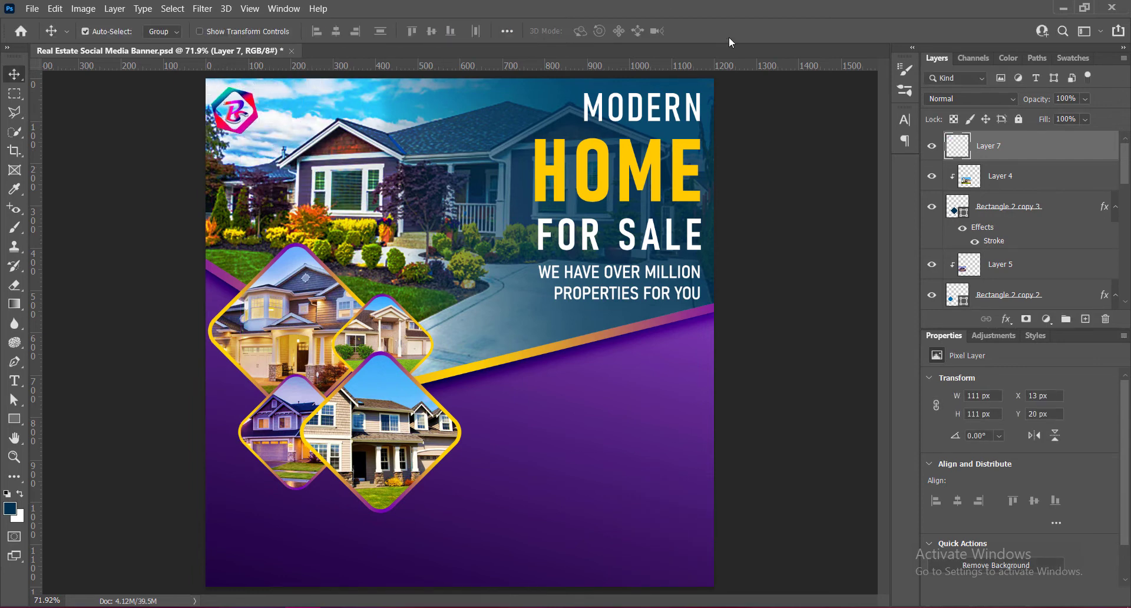
key(ctrl+s)
- Duplicate the tagline toward the logo, replace its text with "P.M.C.G / REAL ESTATE" and left-align it
drag(585, 276, 317, 104)
double_click(318, 103)
text(P.M.C.G)
key(Return)
text(REAL ESTATE)
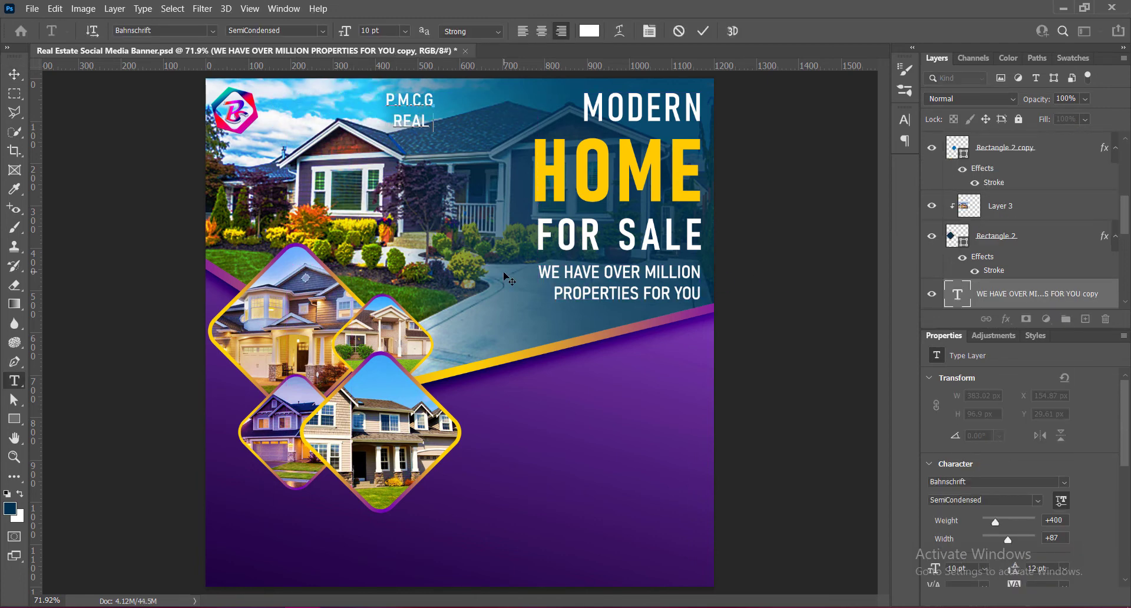
key(ctrl+a)
key(ctrl+shift+l)
- Set P.M.C.G to Bold Condensed at 12 pt and the REAL ESTATE line to 6 pt
click(323, 30)
drag(435, 101, 534, 121)
click(301, 187)
click(405, 31)
click(389, 116)
click(405, 30)
click(385, 74)
click(348, 31)
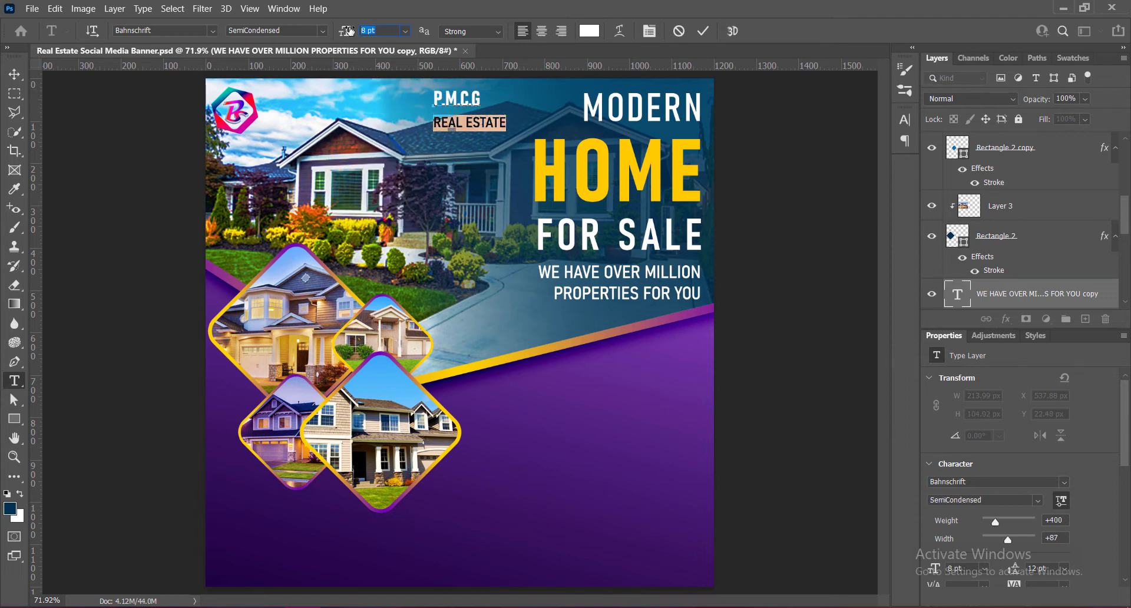
text(6)
key(Return)
- Set the tracking of the P.M.C.G line to 50
drag(435, 101, 484, 102)
click(905, 120)
click(882, 166)
click(855, 298)
click(881, 165)
click(856, 321)
click(882, 166)
click(854, 310)
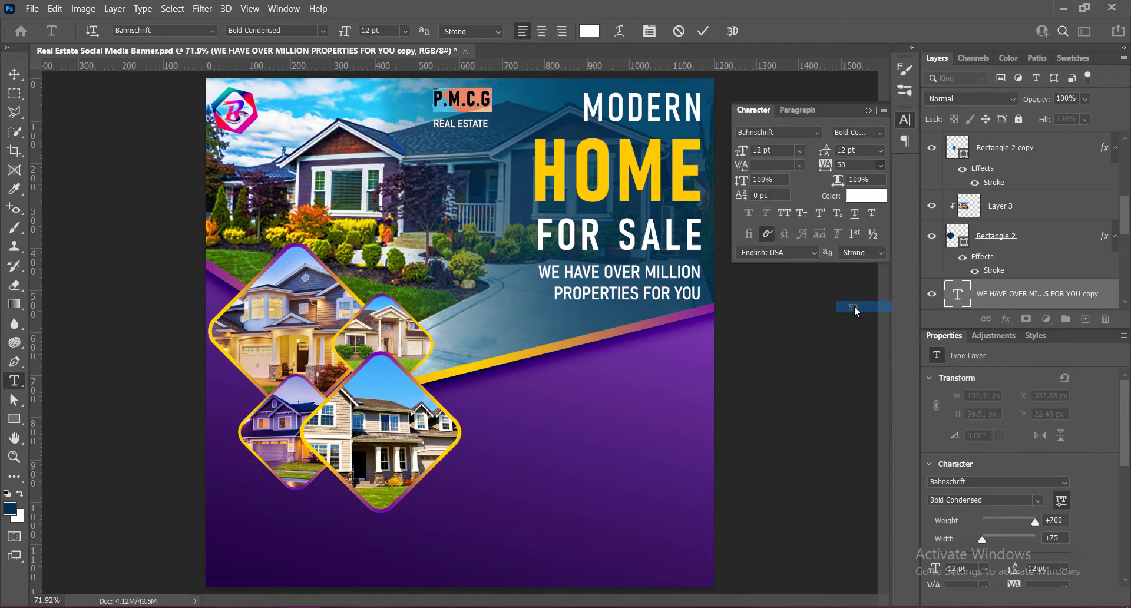
- Set the REAL ESTATE line's leading to 6 pt and commit the company name text
triple_click(448, 127)
click(881, 151)
click(857, 206)
click(881, 151)
click(858, 184)
click(703, 31)
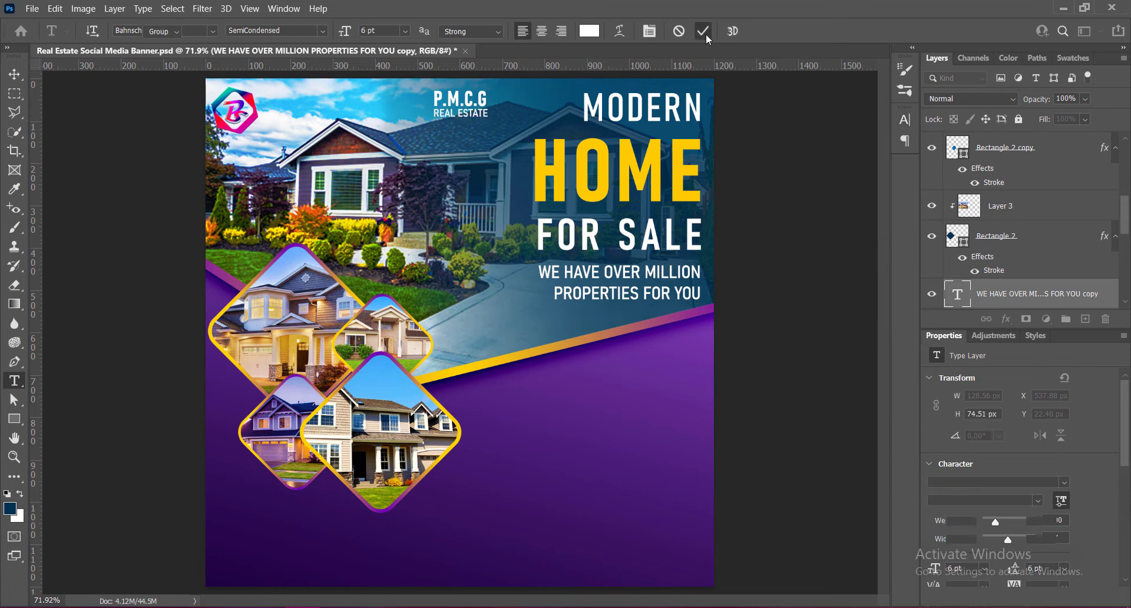
- Move the company name text directly beside the logo
key(v)
drag(476, 102, 308, 110)
key(shift+Left)
- Recolor the company name text dark purple #1a003a and commit it
double_click(283, 108)
click(589, 31)
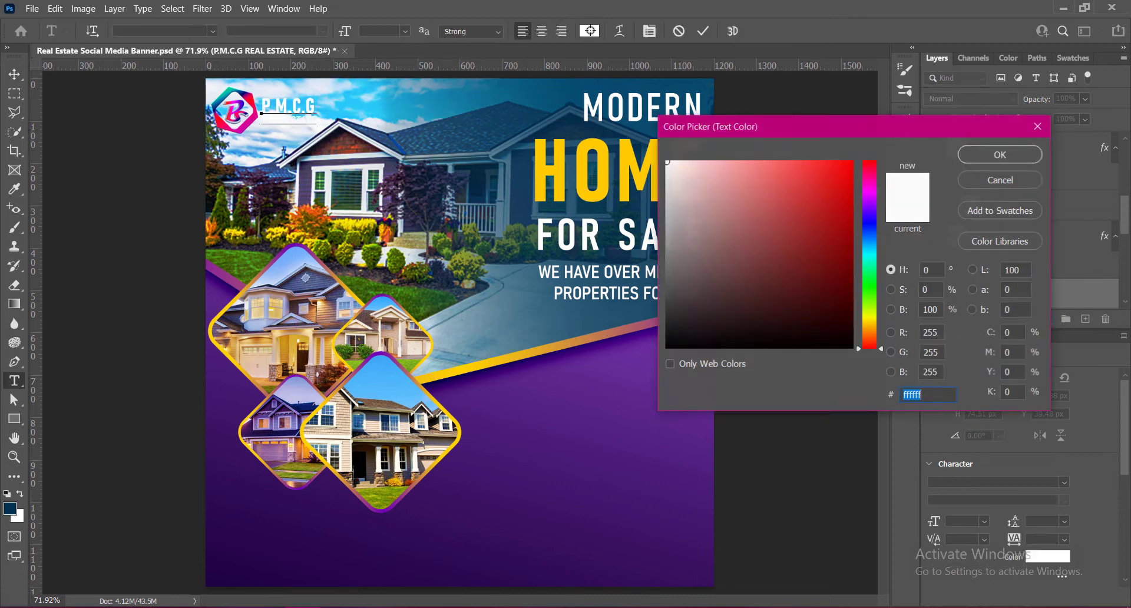
click(702, 582)
click(207, 585)
click(853, 305)
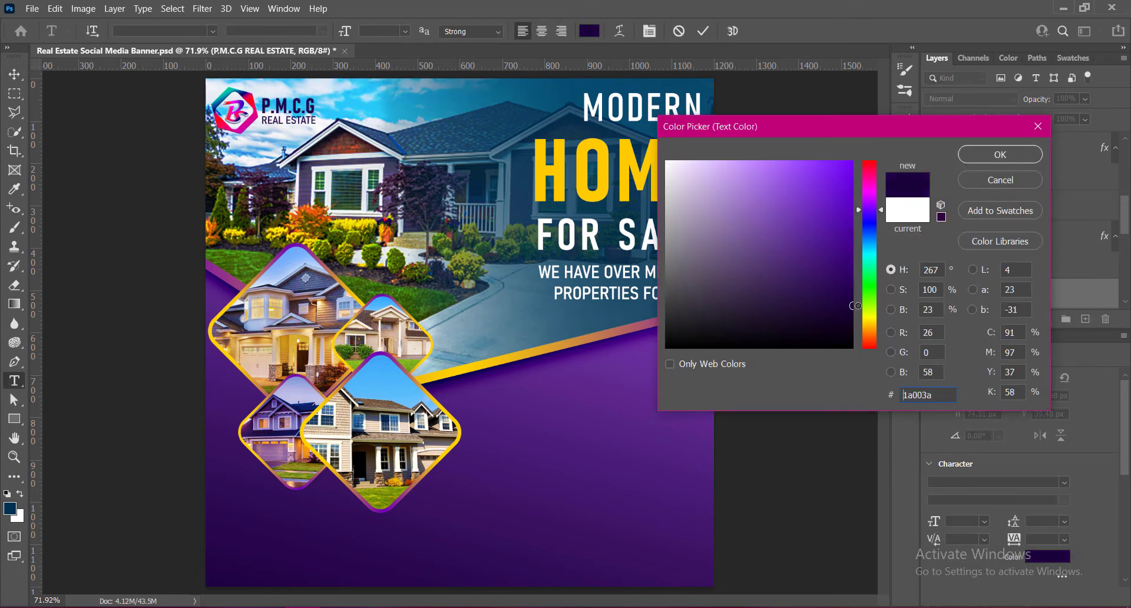
click(1000, 155)
click(703, 31)
- Nudge the company name down beside the logo and scale it up slightly
key(v)
key(Down)
key(Down)
- Nudge the company name and logo into position and place a horizontal guide level with the top of MODERN
key(Down)
key(Down)
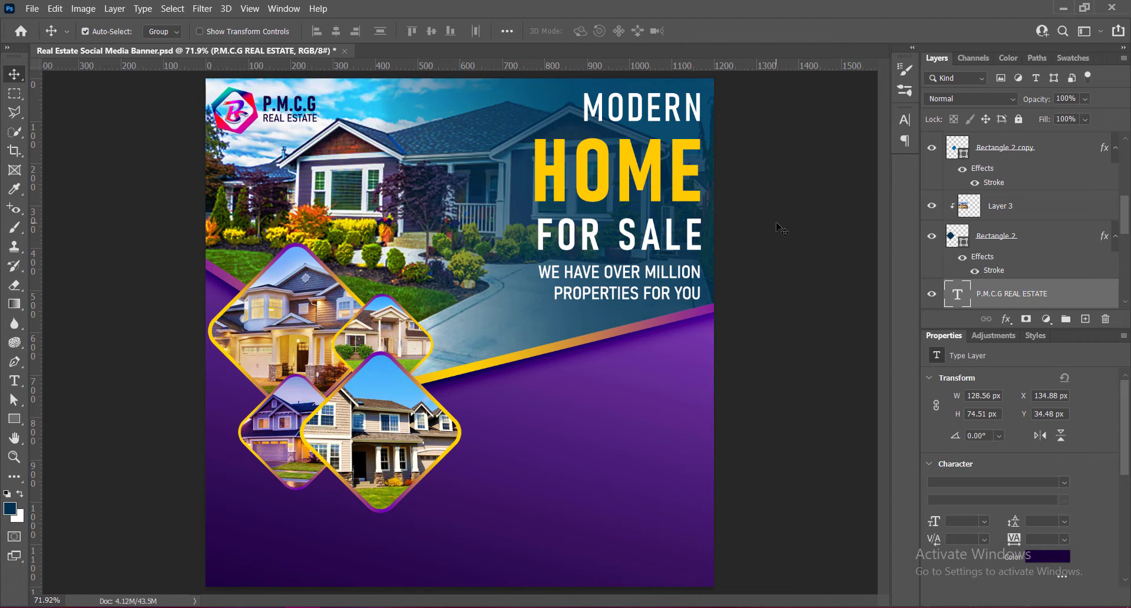
key(Right)
key(ctrl+t)
drag(317, 129, 323, 132)
key(Return)
key(Up)
key(Up)
key(Up)
key(Up)
key(Up)
key(Up)
key(Left)
key(Left)
key(Down)
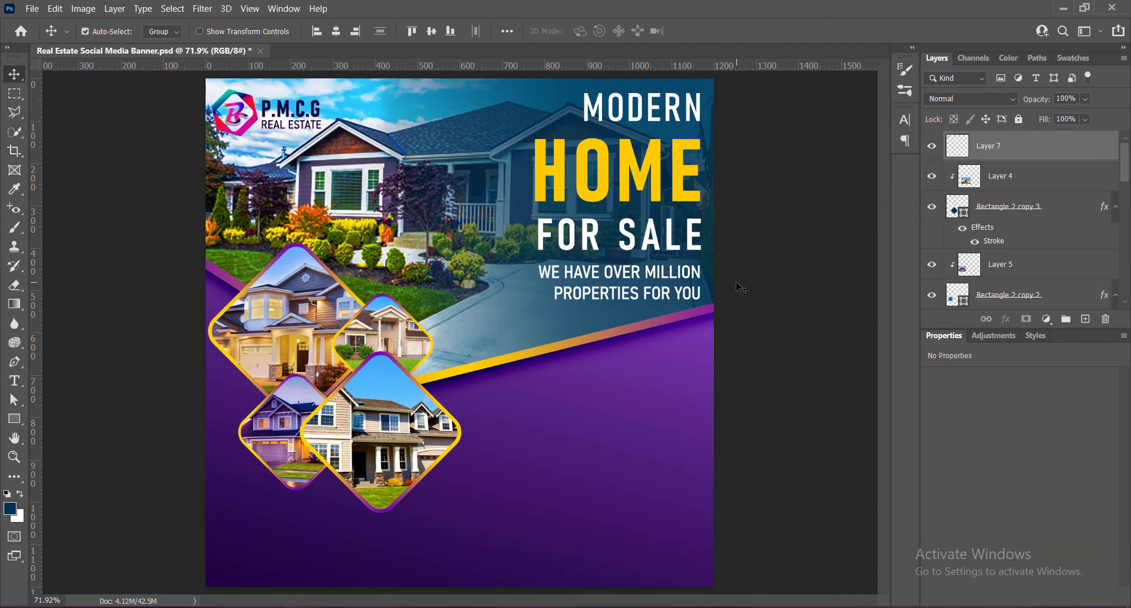
drag(451, 66, 451, 94)
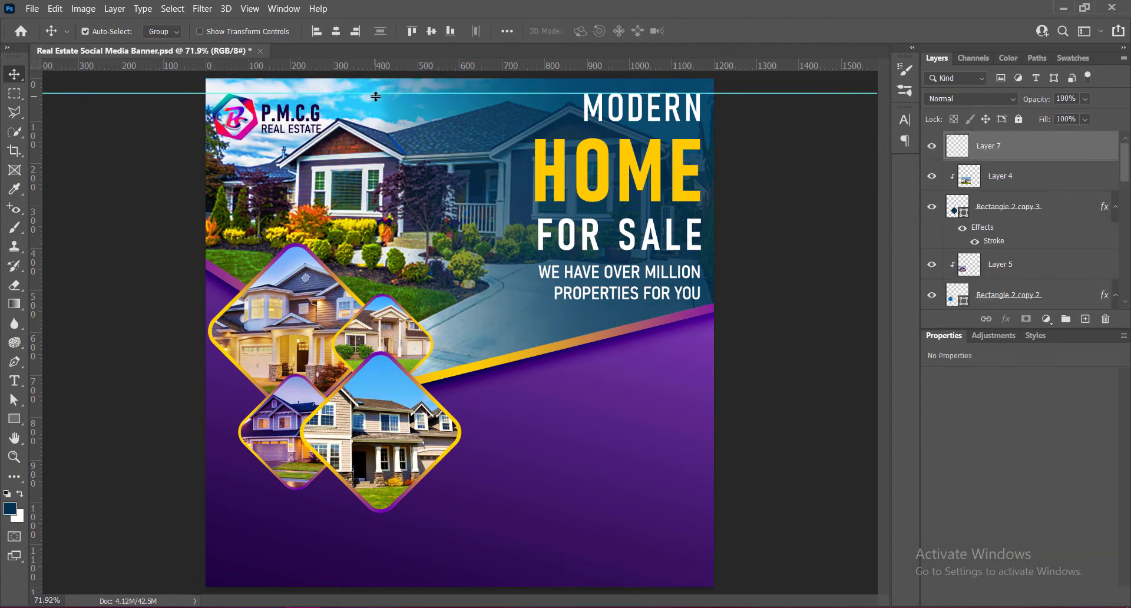
- Duplicate the tagline into the purple area below the stripe and replace its text with "FEATURES"
click(623, 280)
drag(621, 279, 603, 394)
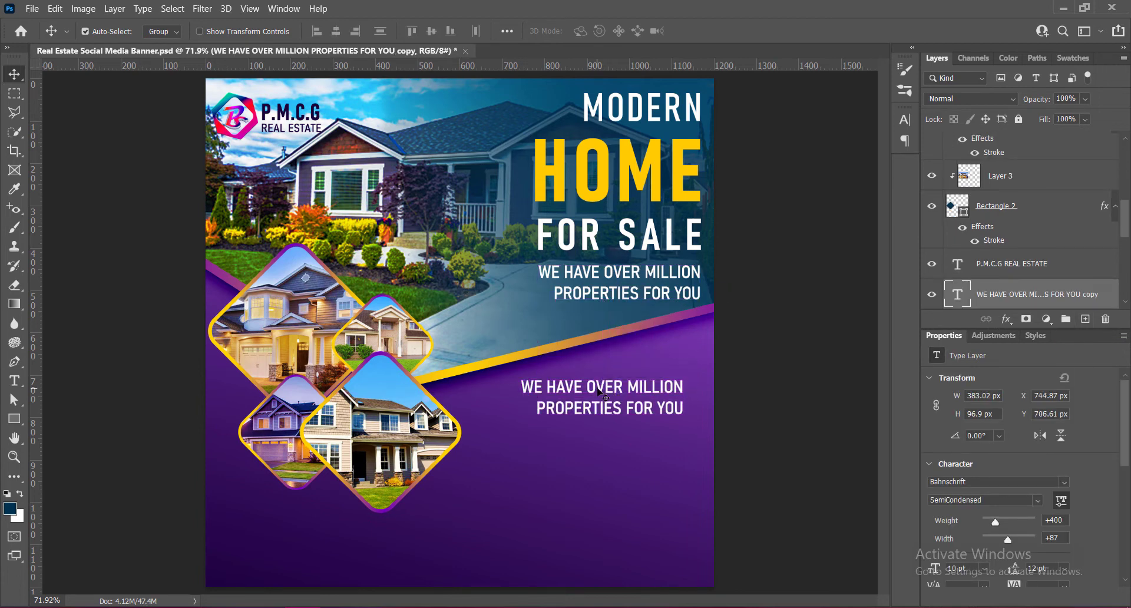
double_click(612, 395)
text(FEATURES)
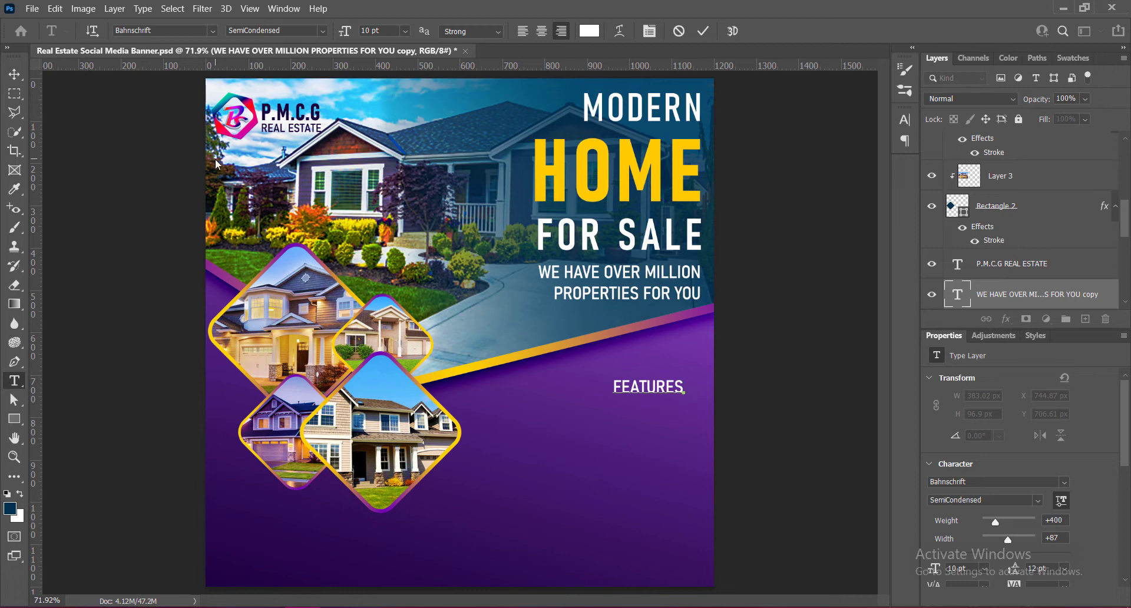
- Set FEATURES to SemiBold SemiCondensed at 12 pt and move it in line with the headline's right edge
double_click(615, 387)
click(324, 32)
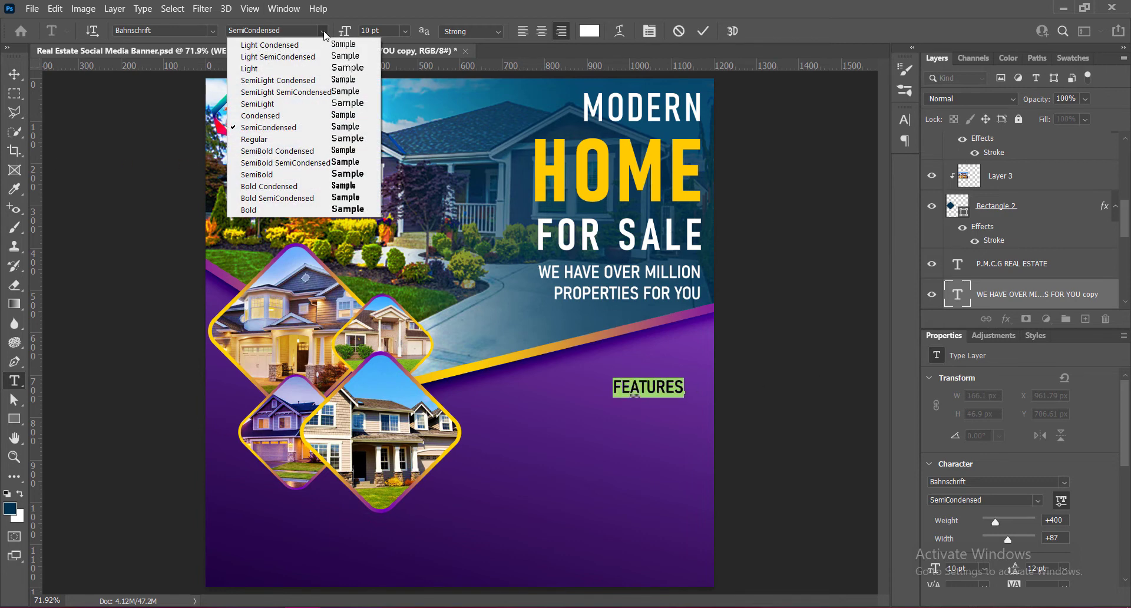
click(277, 151)
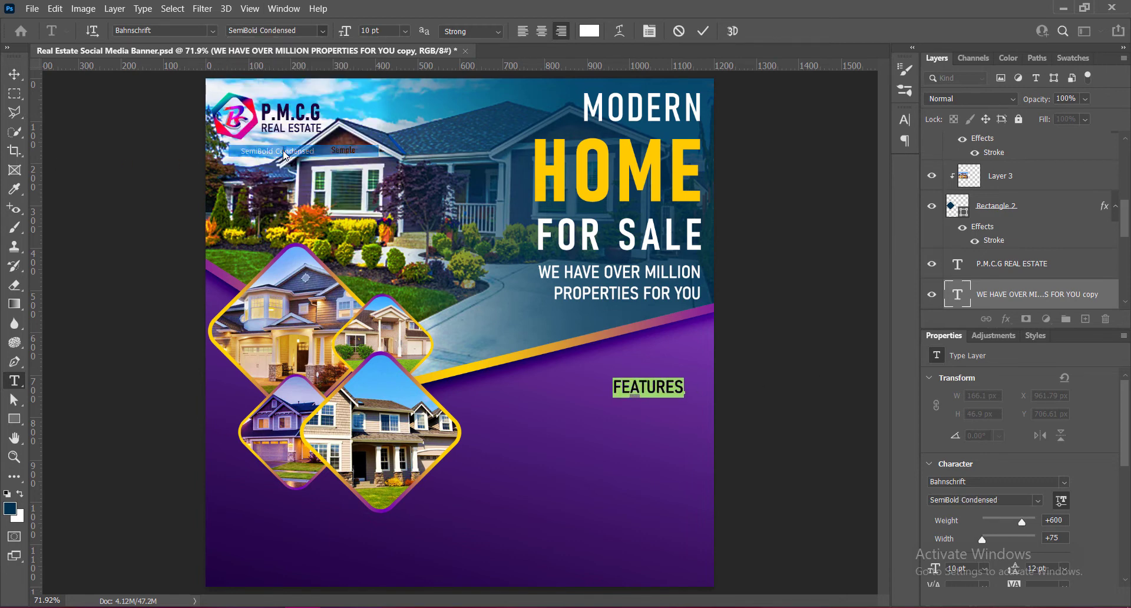
click(323, 31)
click(284, 164)
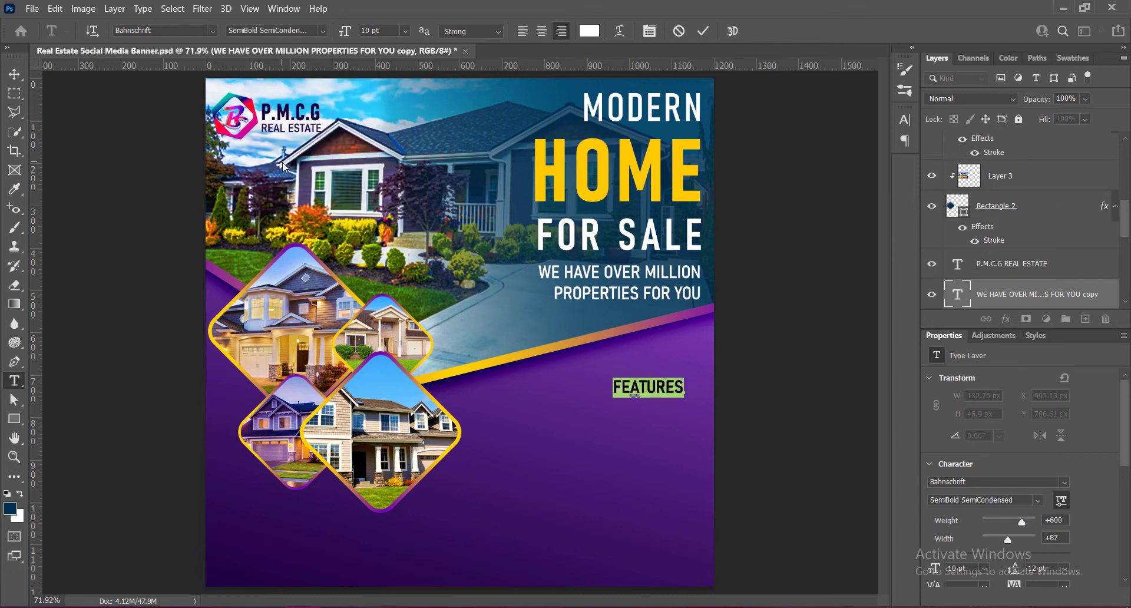
click(406, 30)
click(383, 121)
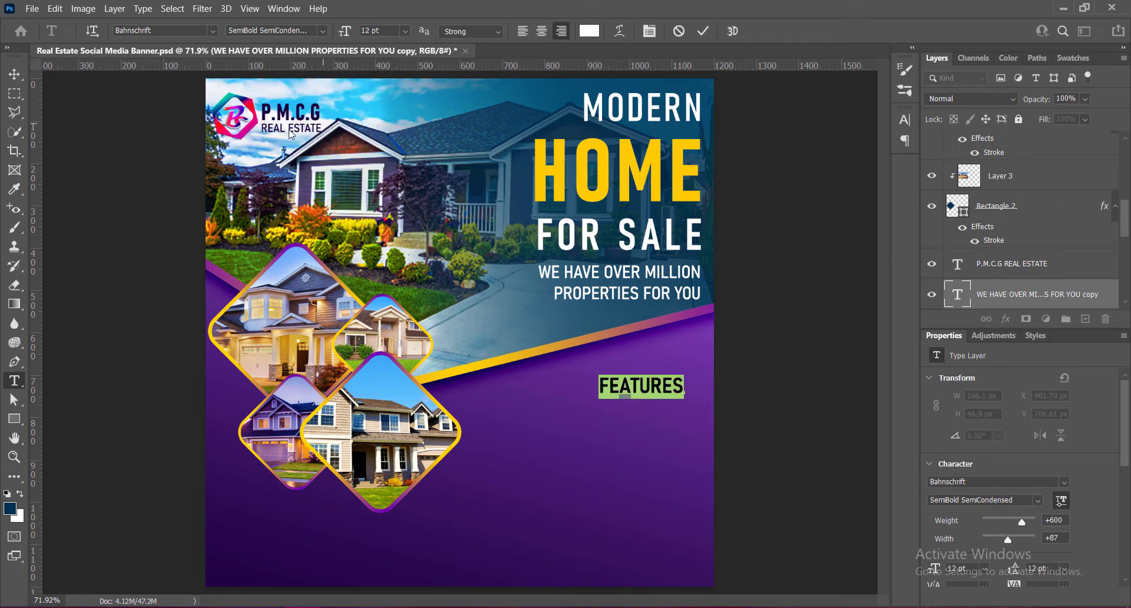
click(703, 32)
key(v)
drag(658, 389, 674, 390)
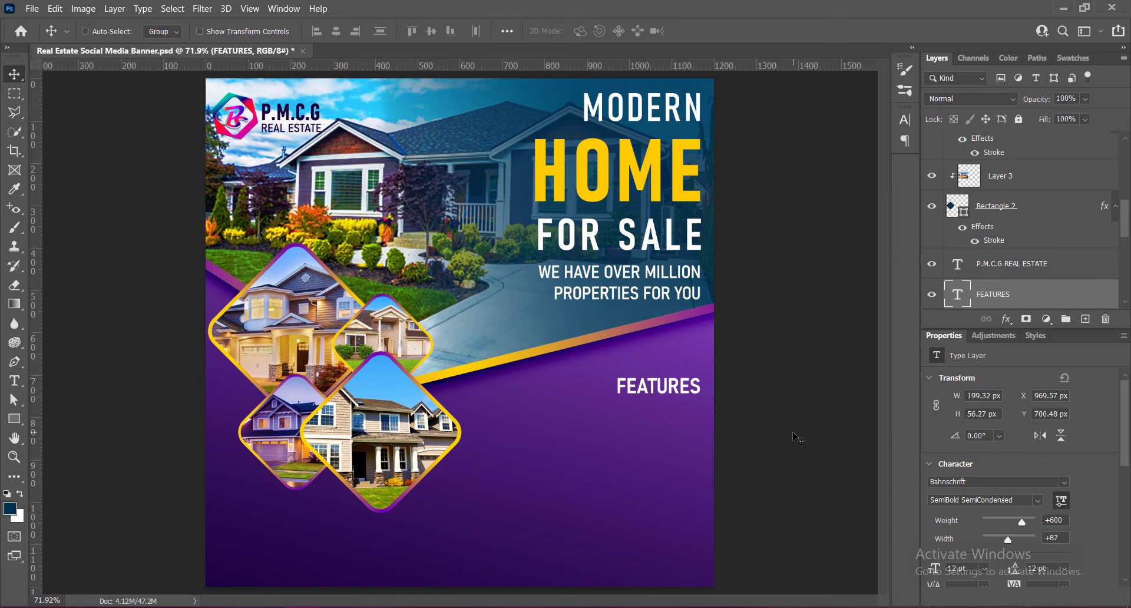
- Save the document, duplicate the tagline below FEATURES and replace its text with "5 Bed Rooms"
key(ctrl+s)
drag(611, 282, 616, 445)
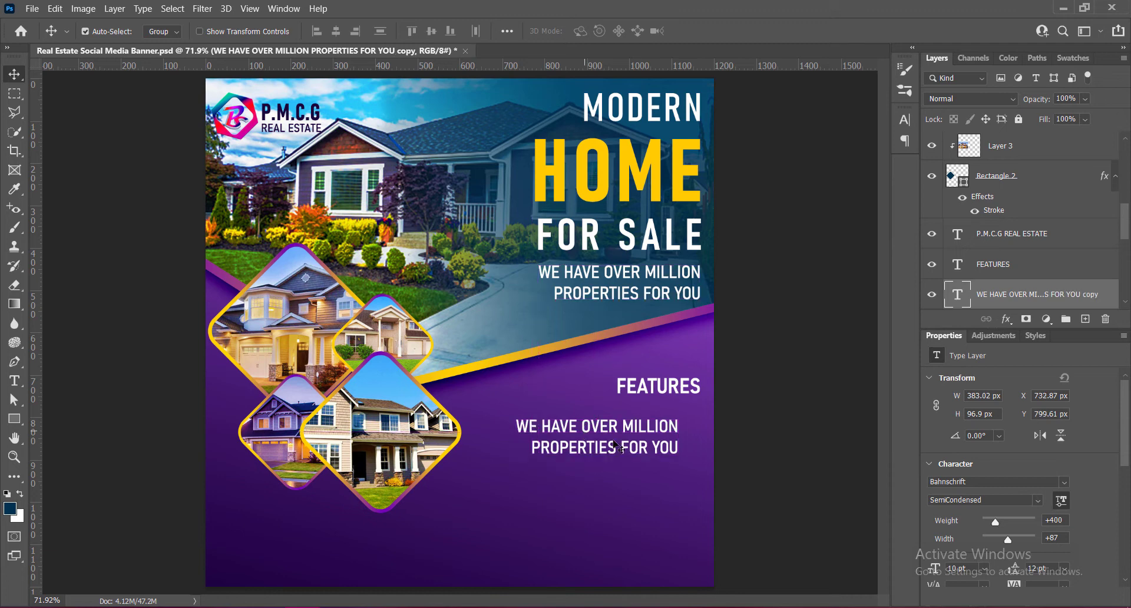
double_click(569, 434)
text(5)
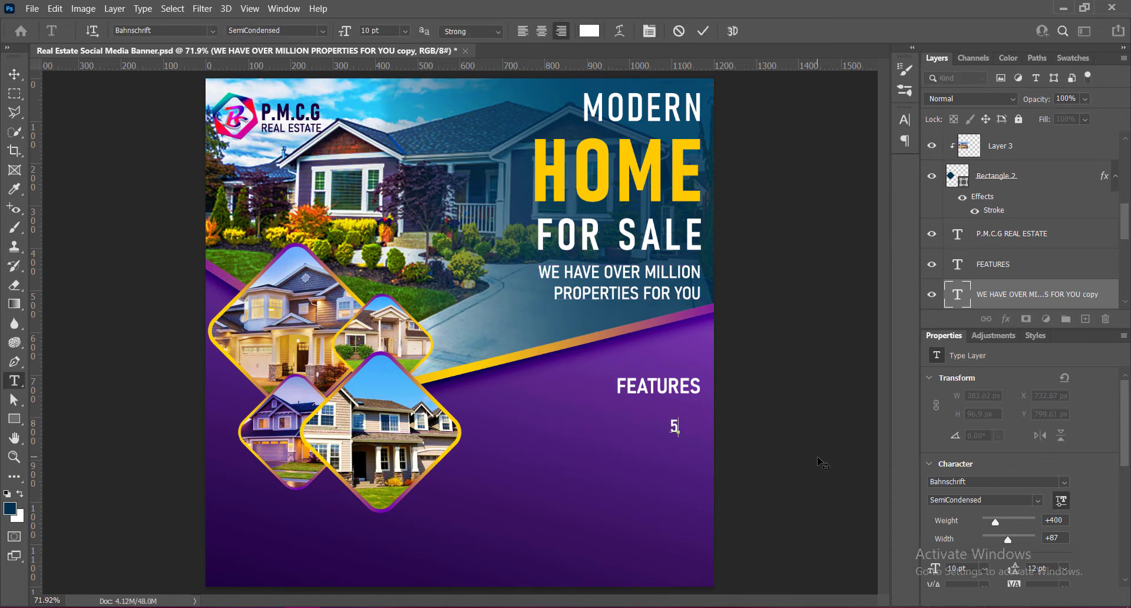
text( Bed Rooms)
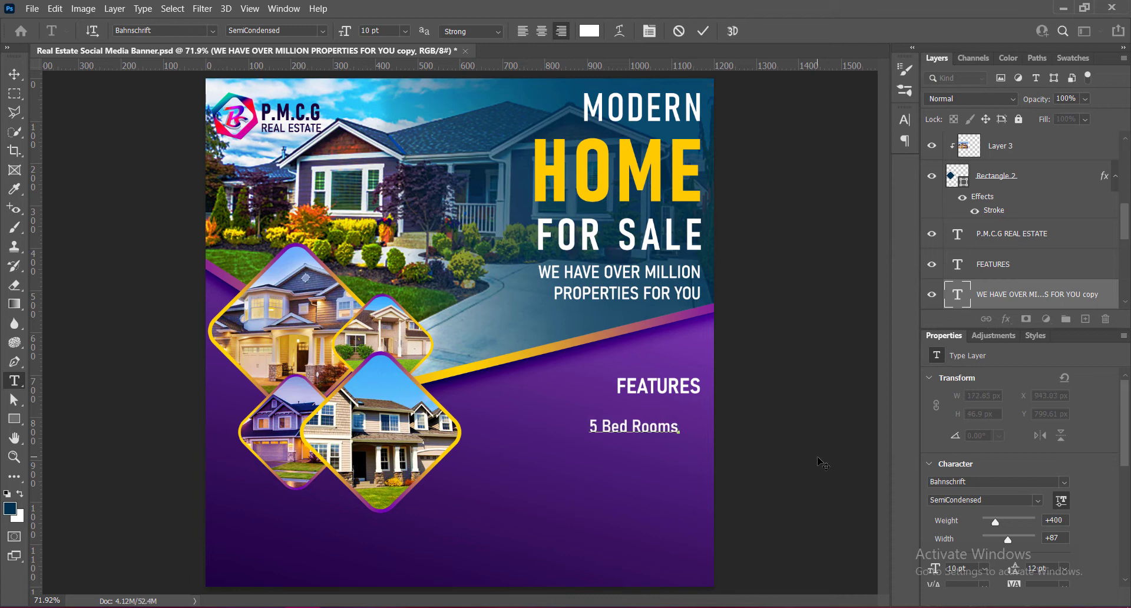
- Set the 5 Bed Rooms text to 9 pt
drag(590, 423, 682, 426)
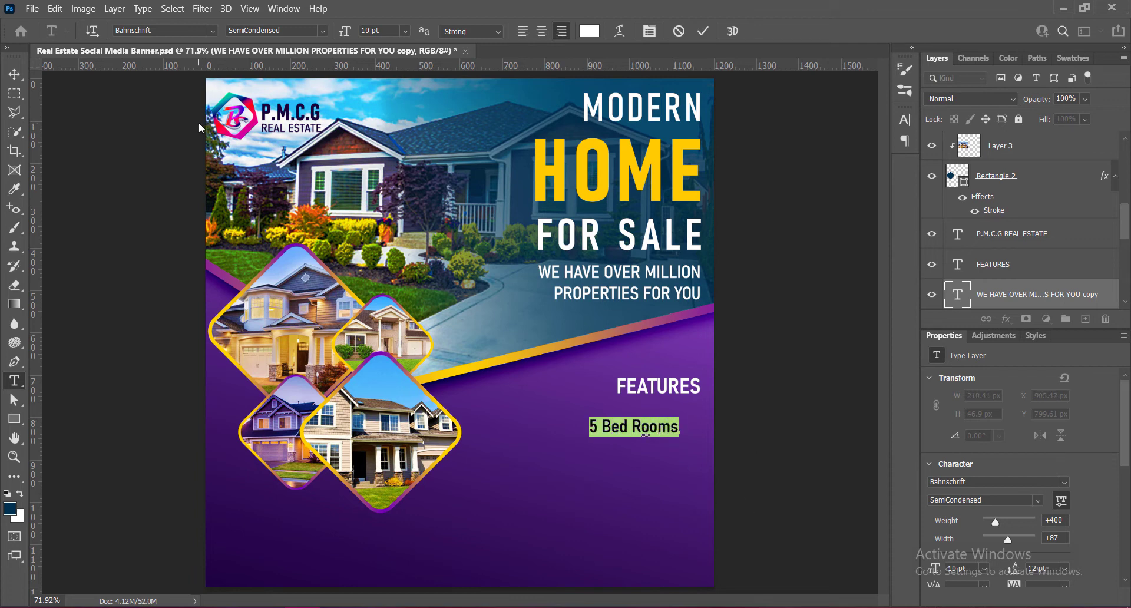
click(406, 31)
click(388, 82)
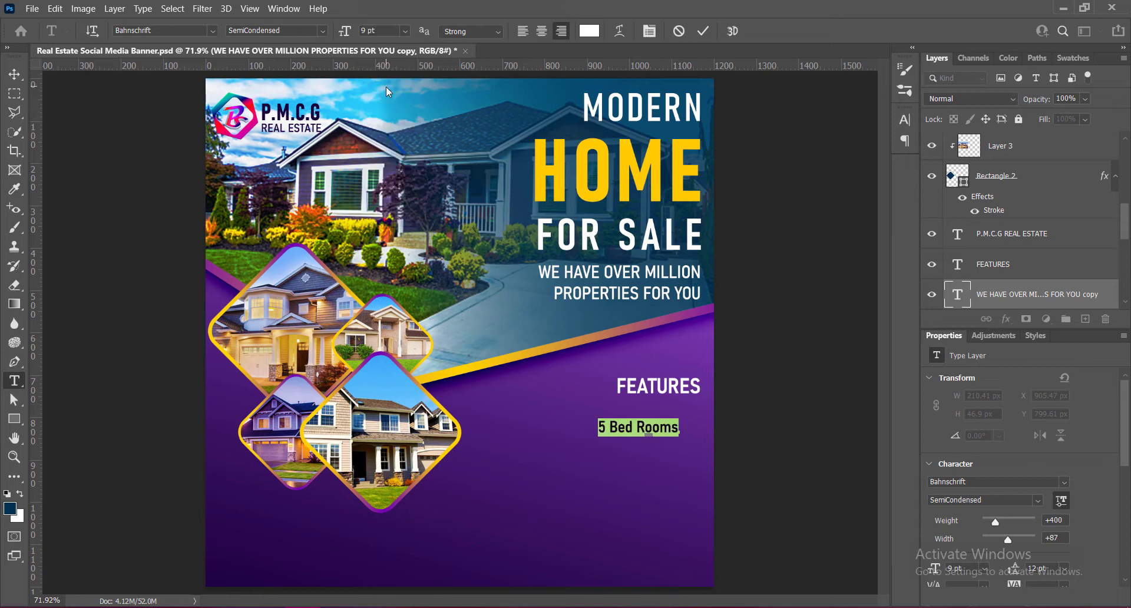
click(905, 121)
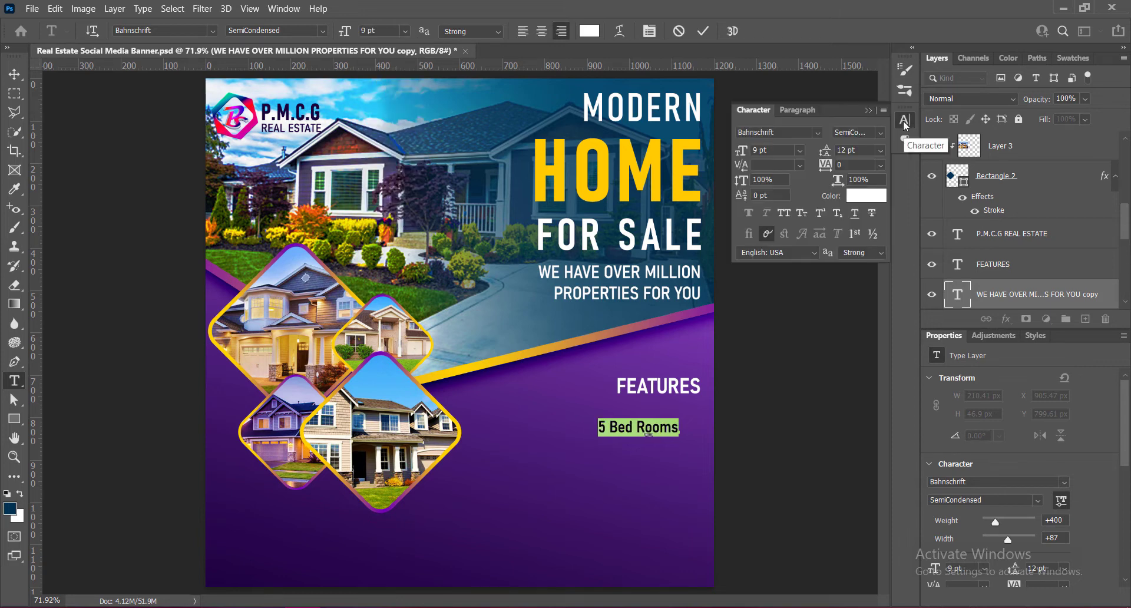
click(868, 110)
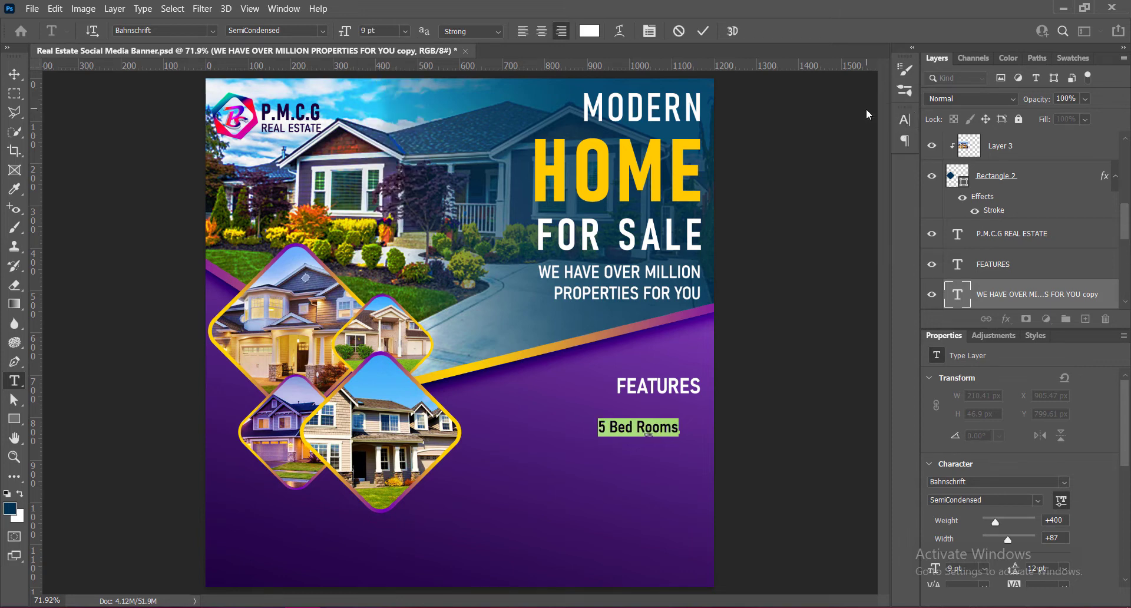
click(678, 428)
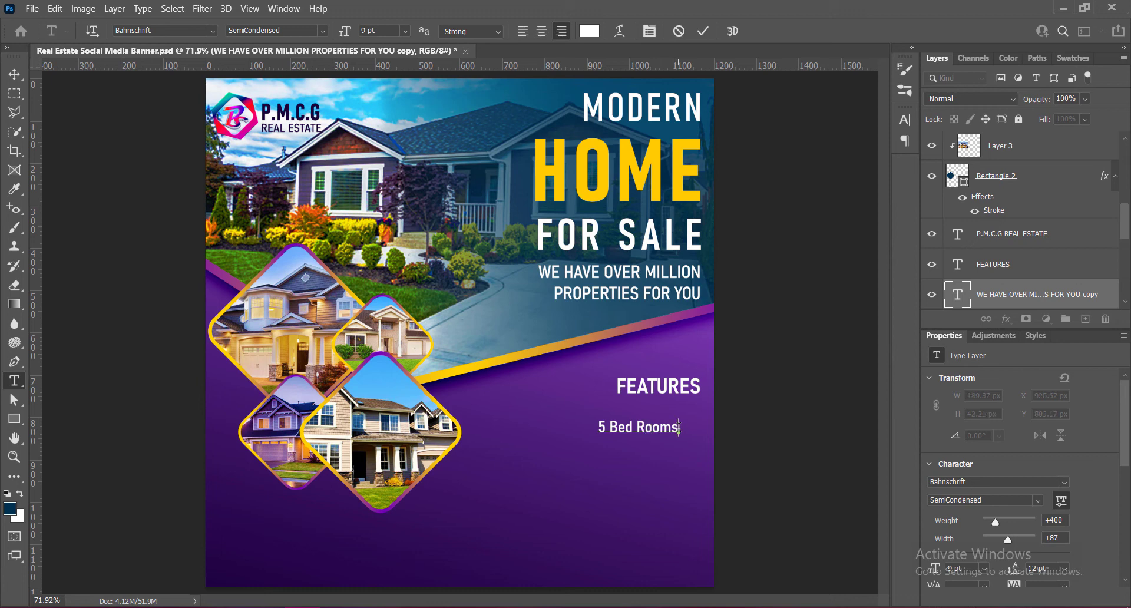
- Left-align the 5 Bed Rooms text and move it back into the purple area, below and to the left of FEATURES
shift+click(601, 427)
click(523, 31)
click(698, 31)
key(v)
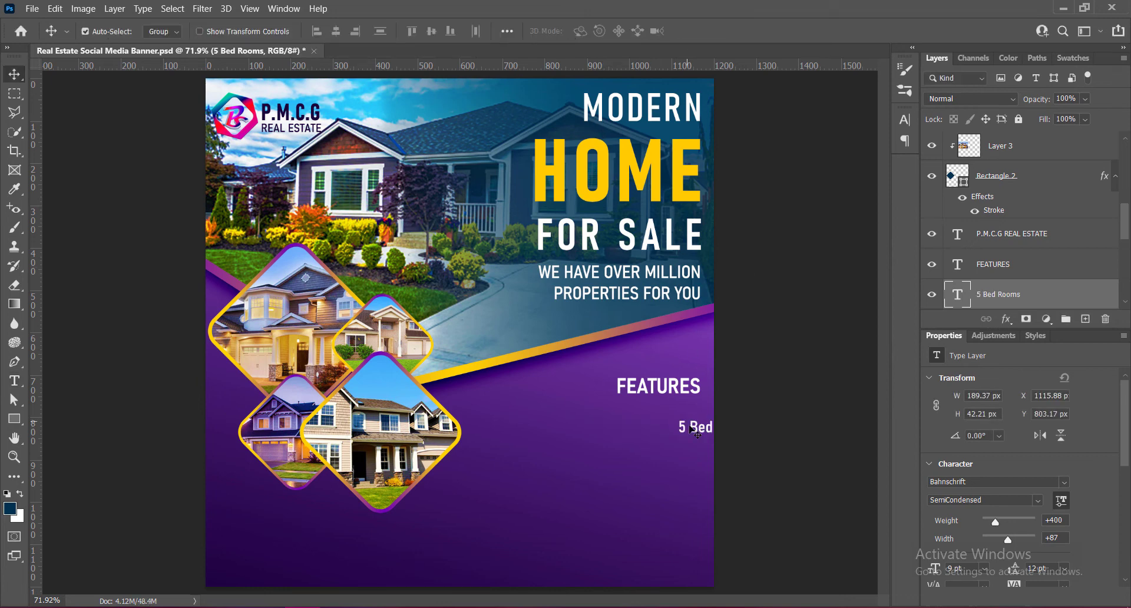
drag(695, 429, 571, 422)
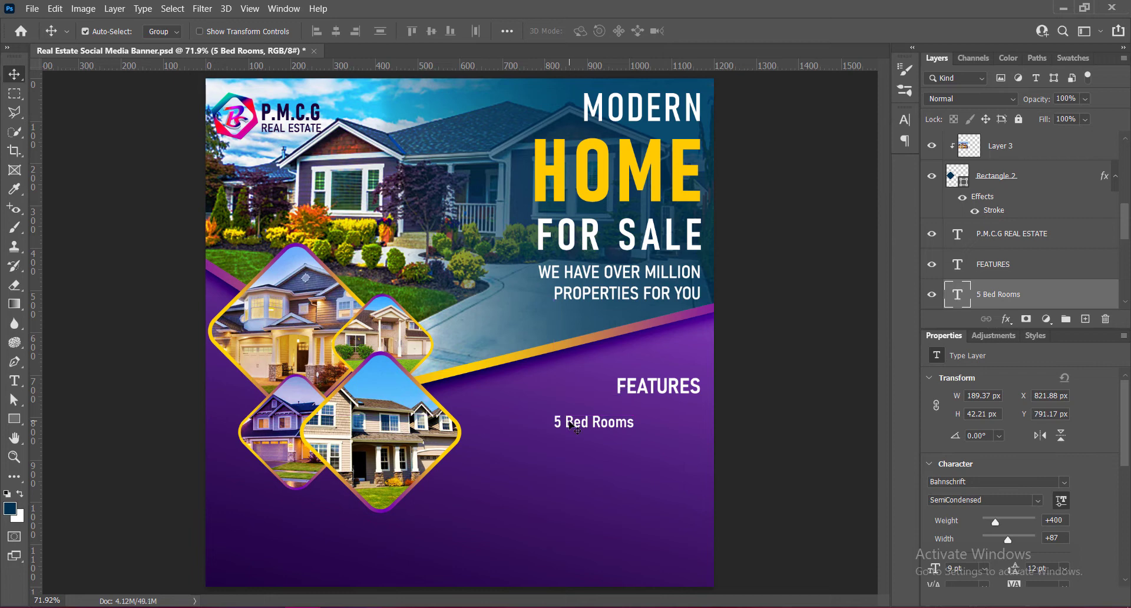
- Reduce the 5 Bed Rooms text size to 8 pt
double_click(958, 294)
click(404, 31)
click(381, 76)
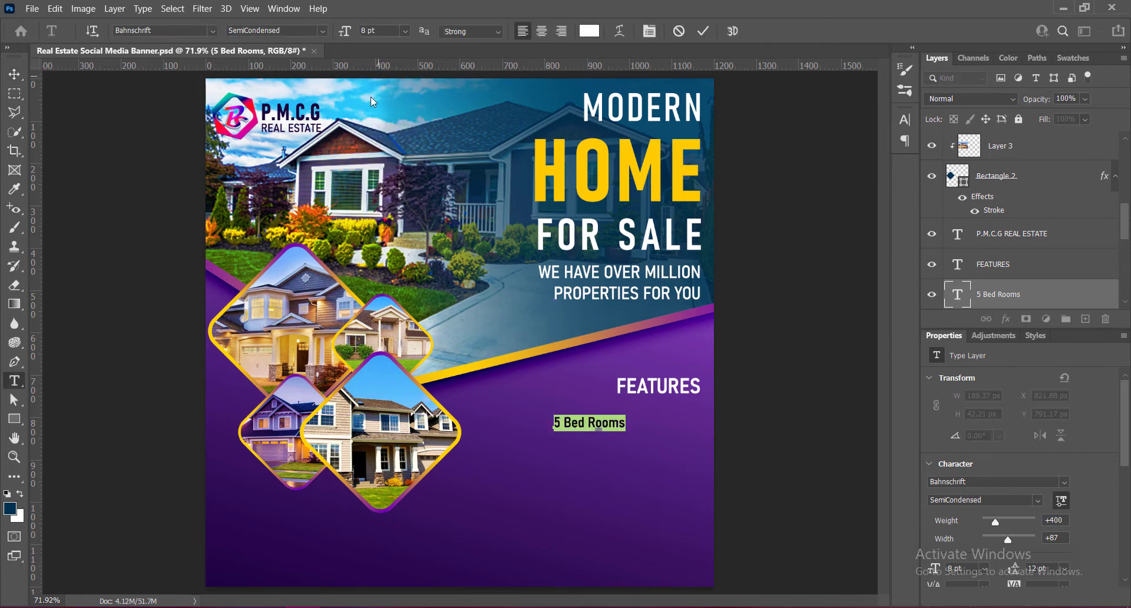
- Add the lines "4 Living Rooms" and "Open Kitchen" below 5 Bed Rooms in the same text block
click(624, 422)
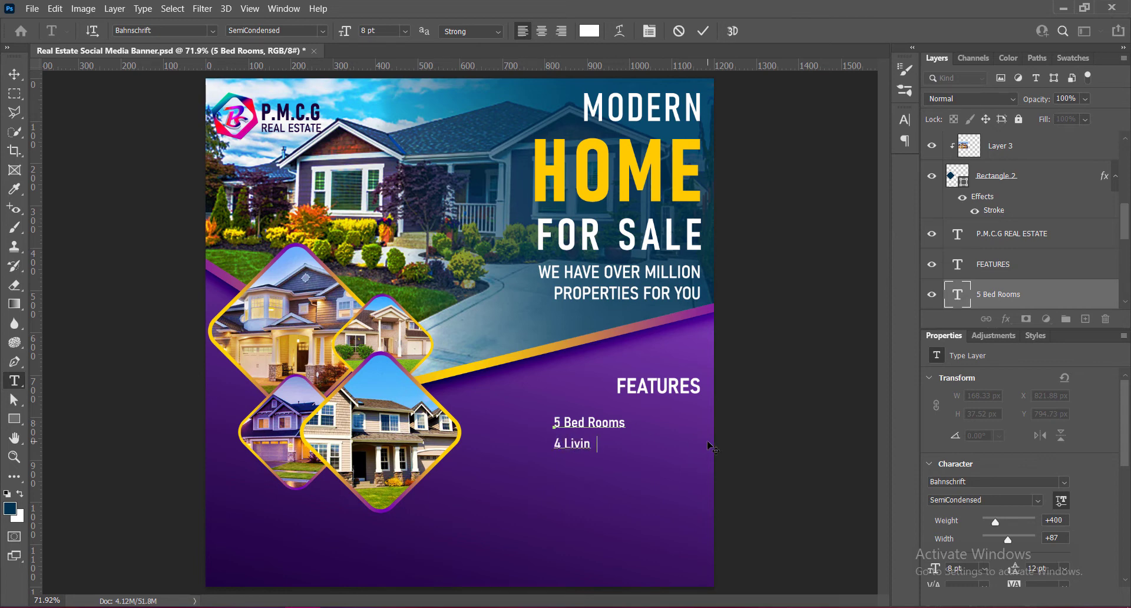
text(4 Living Rooms )
text(open)
text( kitch)
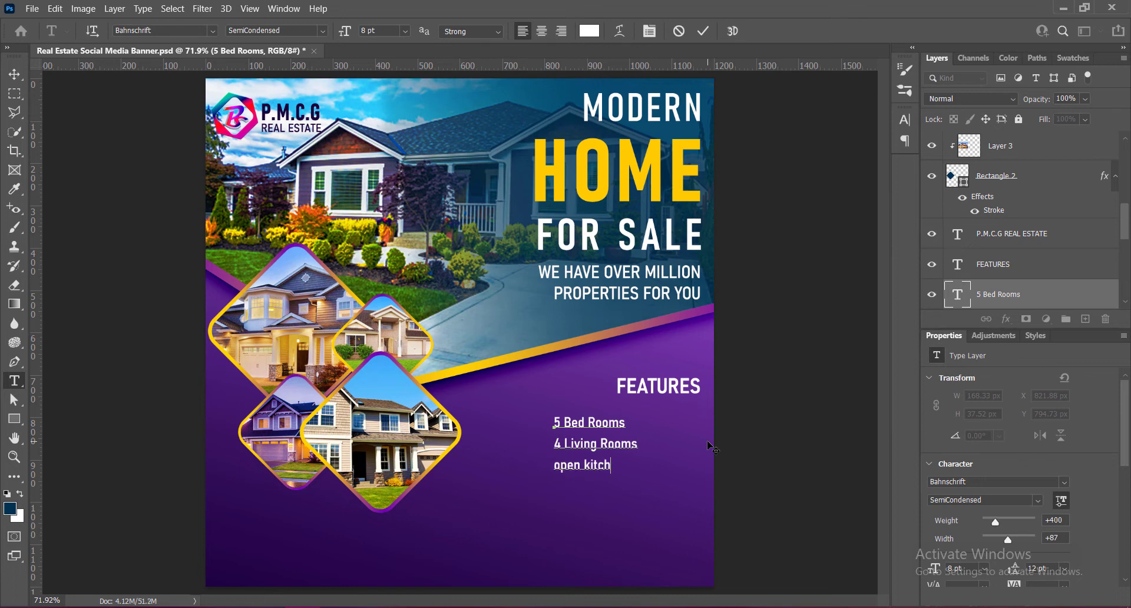
text(en)
key(BackSpace)
text(O)
key(BackSpace)
text(K)
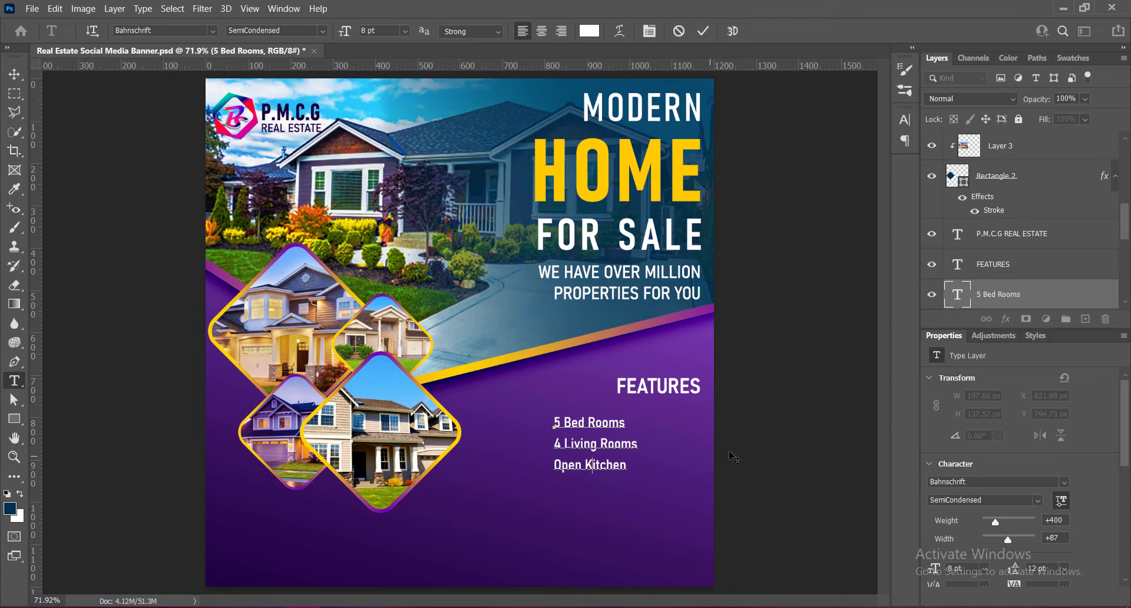
click(15, 74)
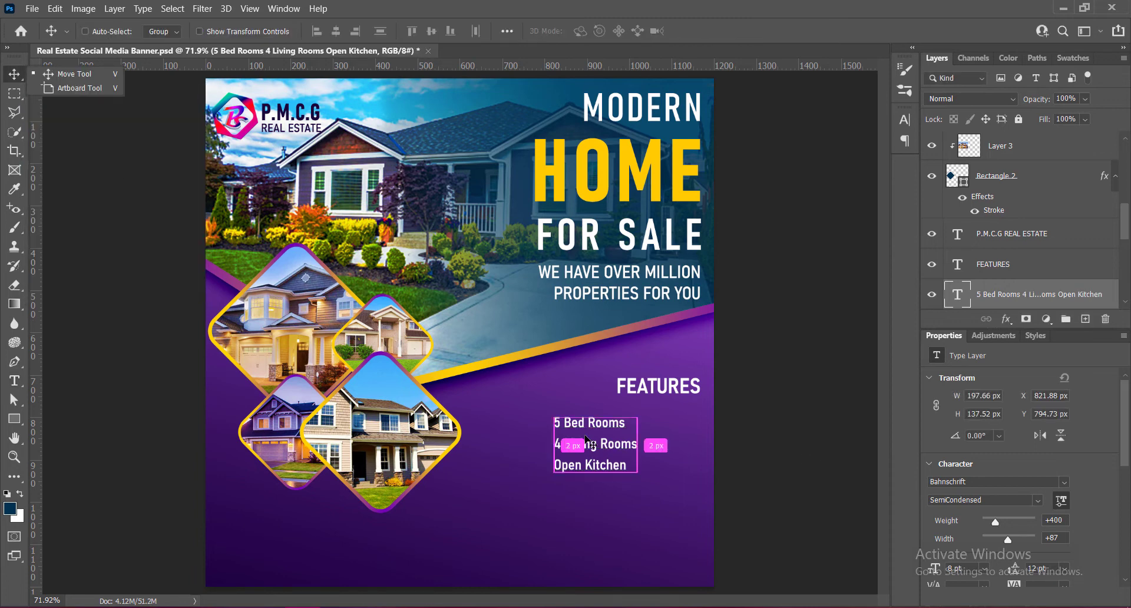
- Move the three-line features list down and to the left, and set its text size to 7 pt
key(ctrl+s)
drag(613, 435, 589, 443)
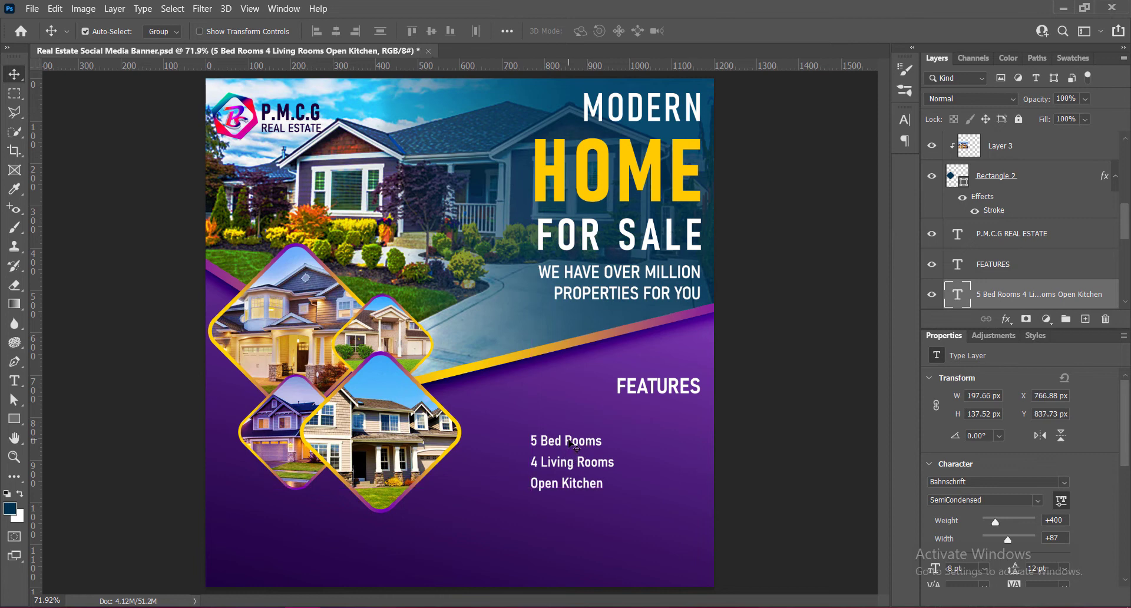
double_click(571, 443)
text(7)
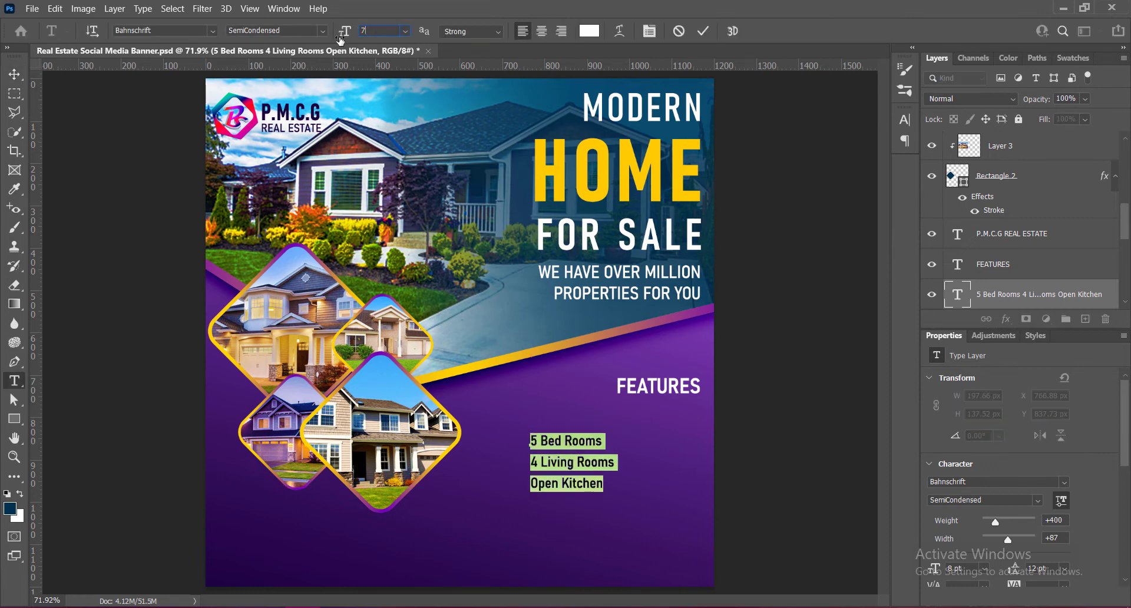
key(Return)
click(704, 32)
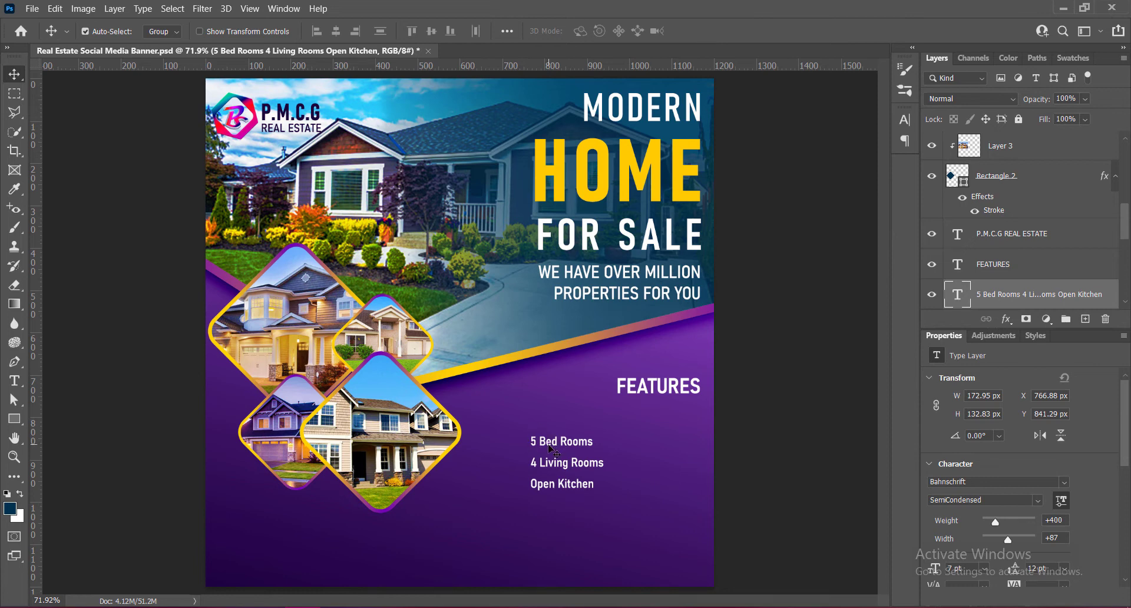
- Duplicate the features list to its right as a second column under FEATURES
drag(550, 448, 650, 449)
drag(654, 449, 654, 449)
click(772, 459)
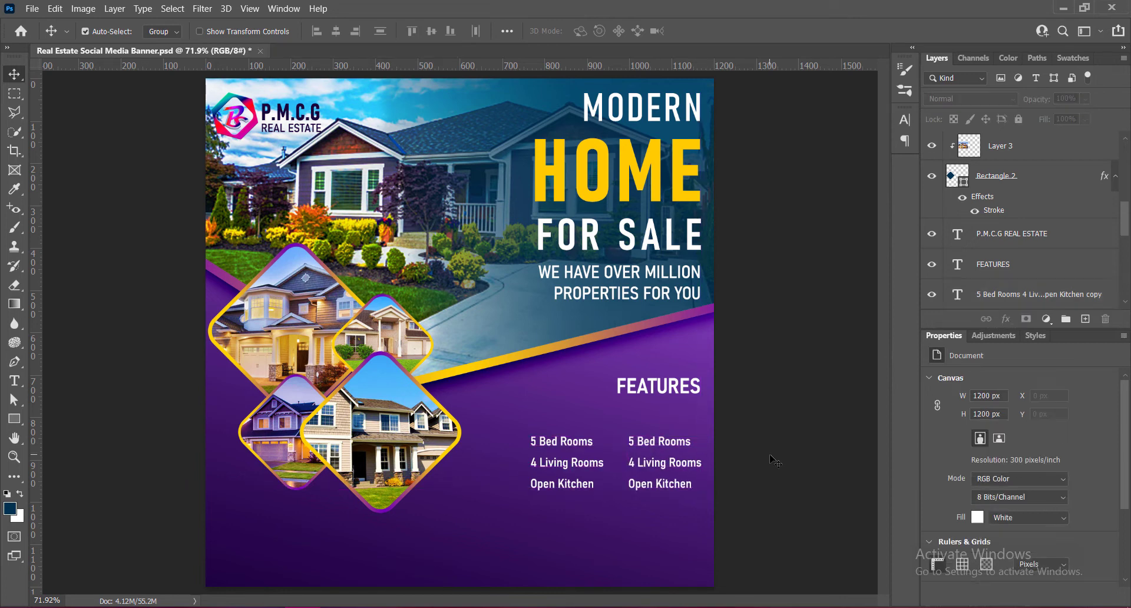
- Change the first line of the second column to "Guest Room"
double_click(648, 450)
key(Left)
key(shift+Right)
key(shift+Right)
key(shift+Right)
key(shift+Right)
key(shift+Right)
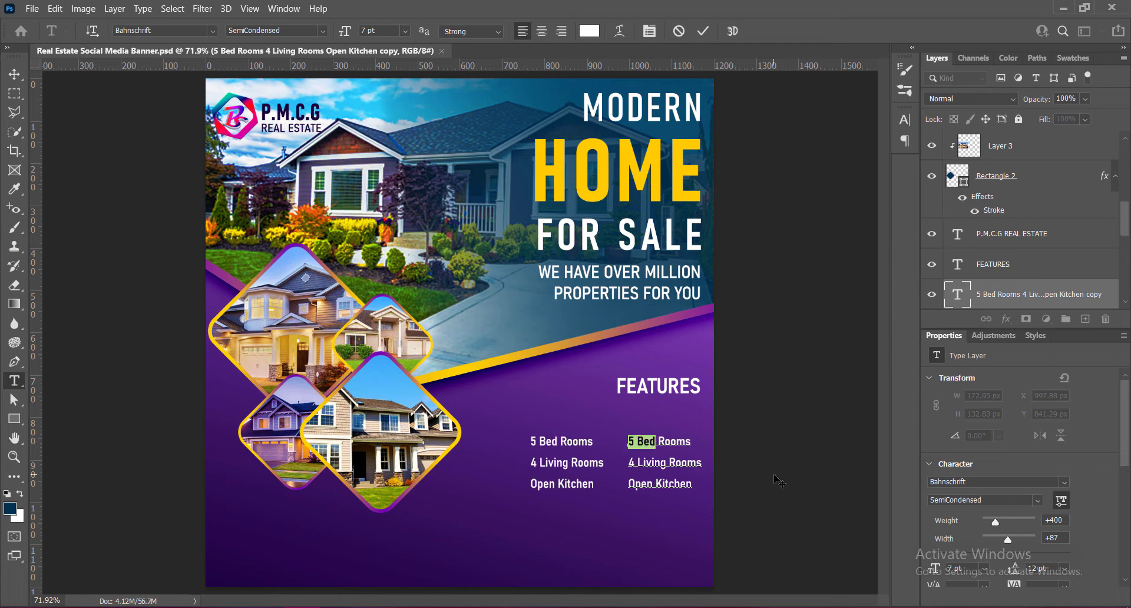
text(Guest)
key(End)
key(BackSpace)
- Replace the second column's remaining lines with "Garden Area" and "Garage Places"
key(Down)
key(End)
key(shift+Home)
text(Garden Area)
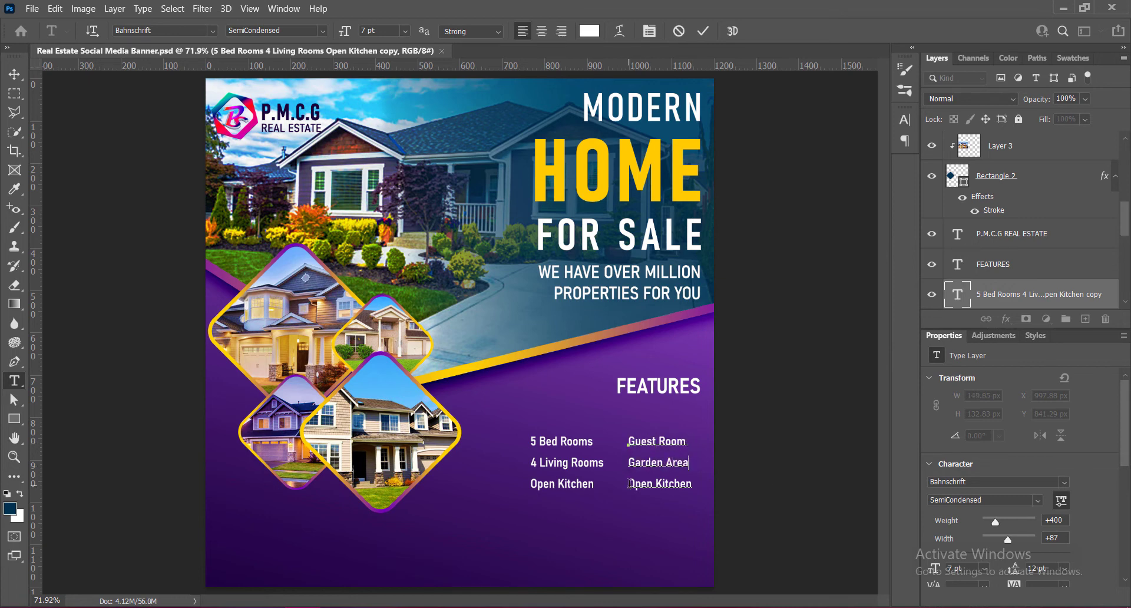
key(Down)
key(End)
key(shift+Home)
text(Garage Places)
key(ctrl+Return)
key(v)
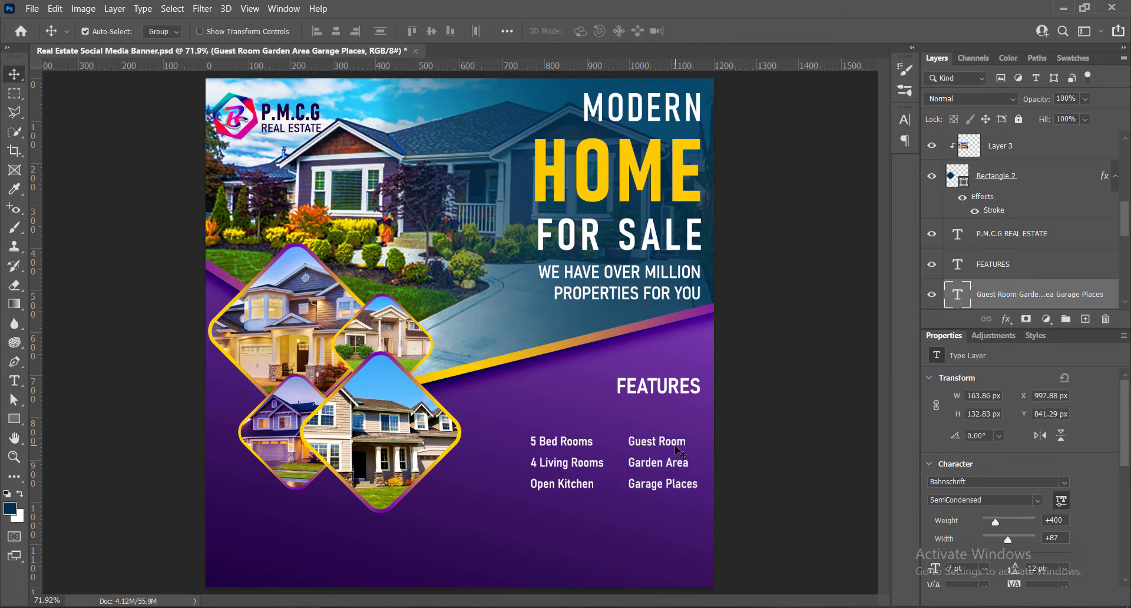
- Align the second column with the headline's right edge and nudge the first column left to widen the gap
drag(676, 446, 679, 447)
key(alt+bracketleft)
key(Left)
key(Left)
key(Left)
key(Left)
key(Left)
key(Left)
key(Left)
key(Left)
key(Left)
key(Left)
key(Left)
key(Left)
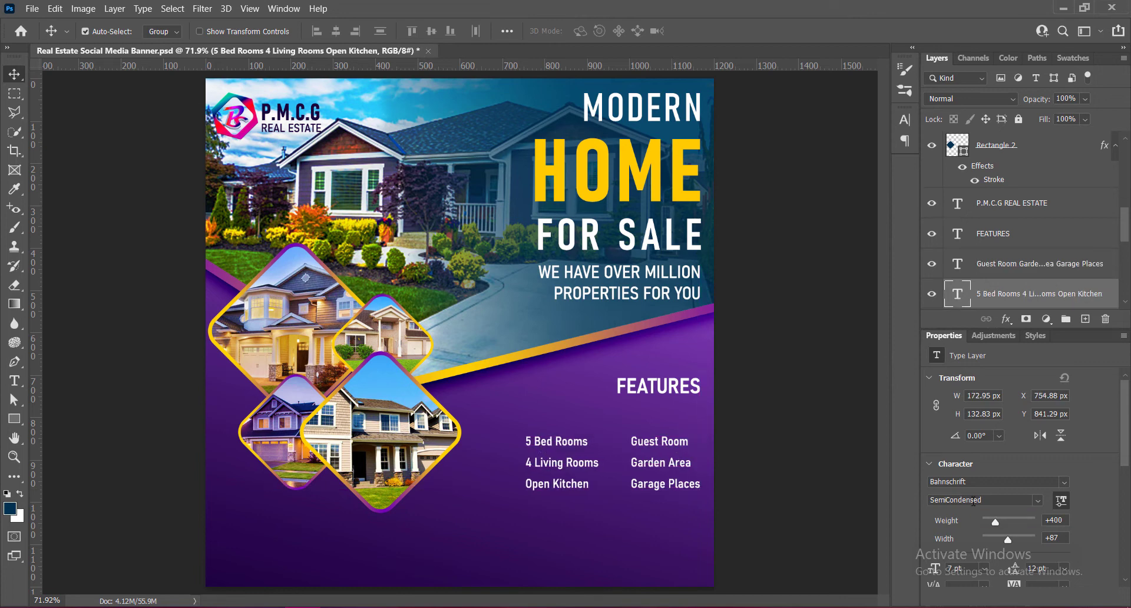
key(Left)
key(Left)
key(Left)
key(Left)
key(Left)
key(Left)
- Move both feature columns up together closer to the FEATURES heading and save the document
shift+click(658, 443)
key(shift+Up)
key(shift+Up)
key(shift+Up)
key(shift+Up)
key(shift+Up)
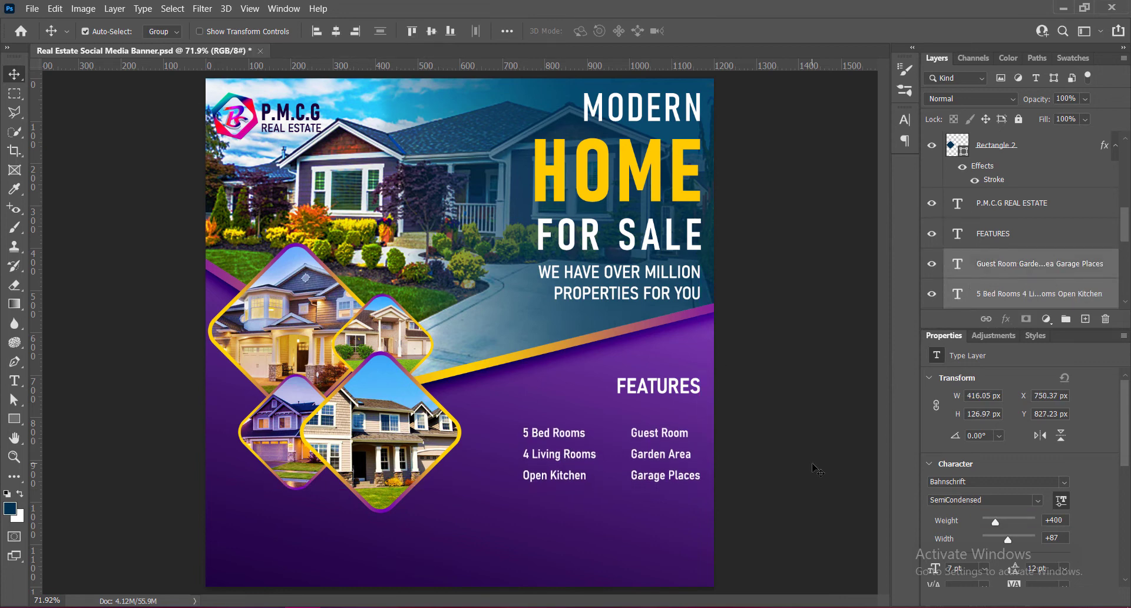
key(ctrl+s)
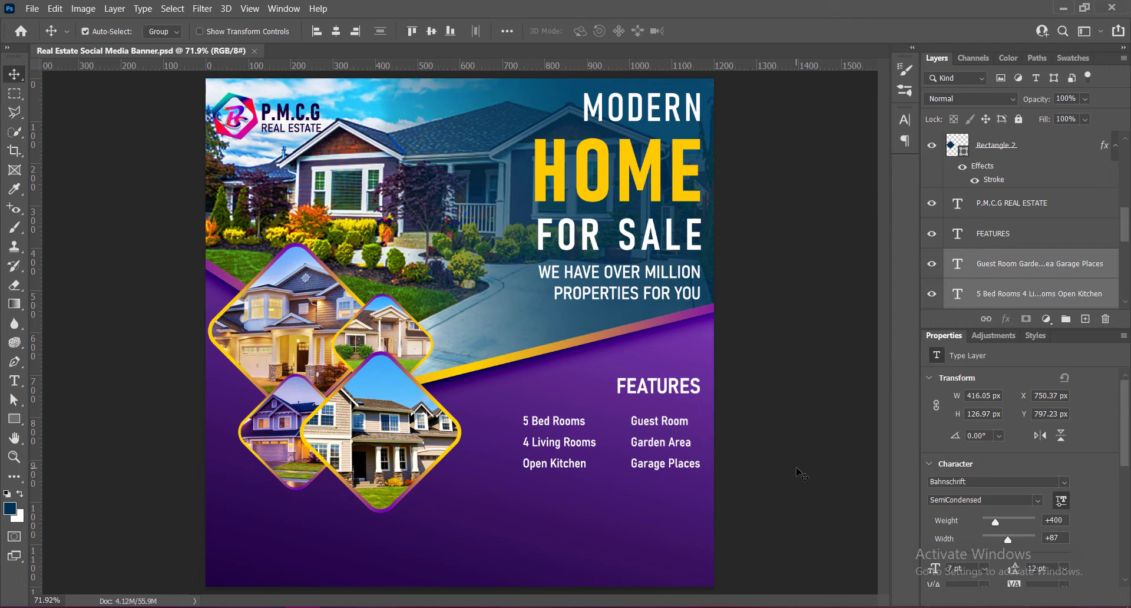
- Widen the letter spacing of the FEATURES heading and nudge it left in line with the text's right edge
double_click(651, 388)
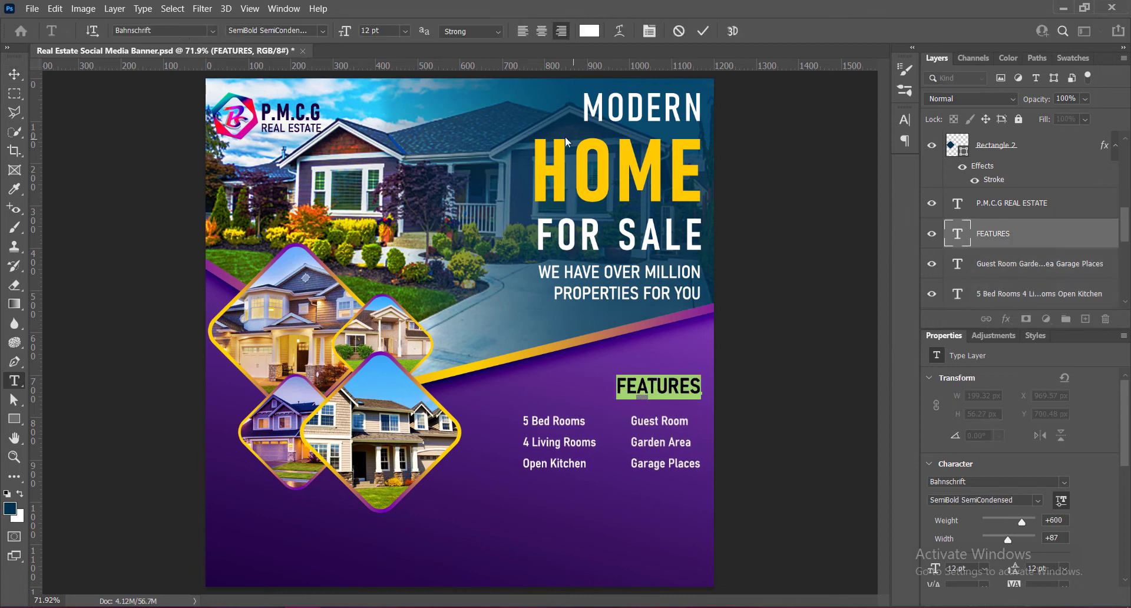
click(905, 120)
click(879, 167)
click(862, 308)
click(879, 167)
click(862, 319)
click(703, 31)
key(v)
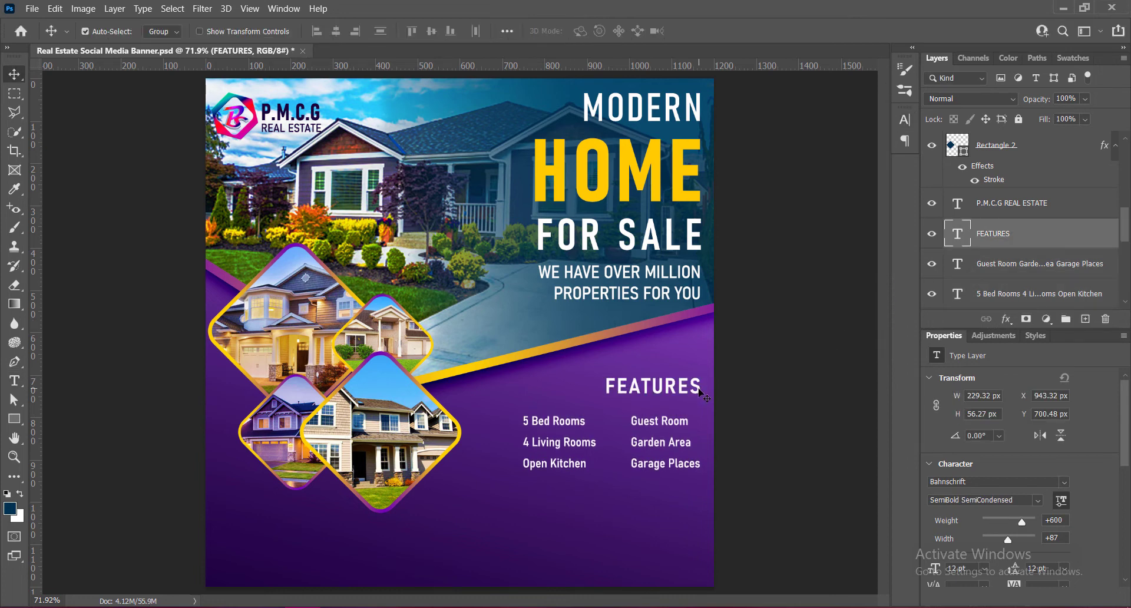
drag(701, 394, 699, 393)
key(ctrl+s)
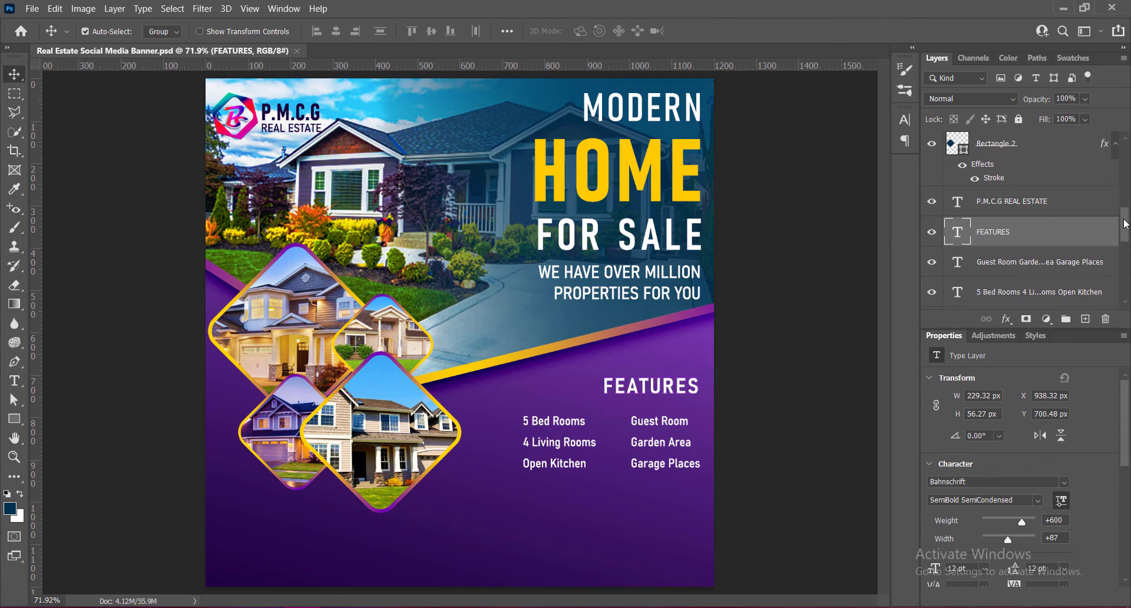
- Add a top layer and draw a checked-box custom shape about 31 × 26 px to the left of 5 Bed Rooms
drag(1126, 224, 1126, 156)
click(1013, 146)
right_click(14, 419)
click(88, 489)
click(599, 32)
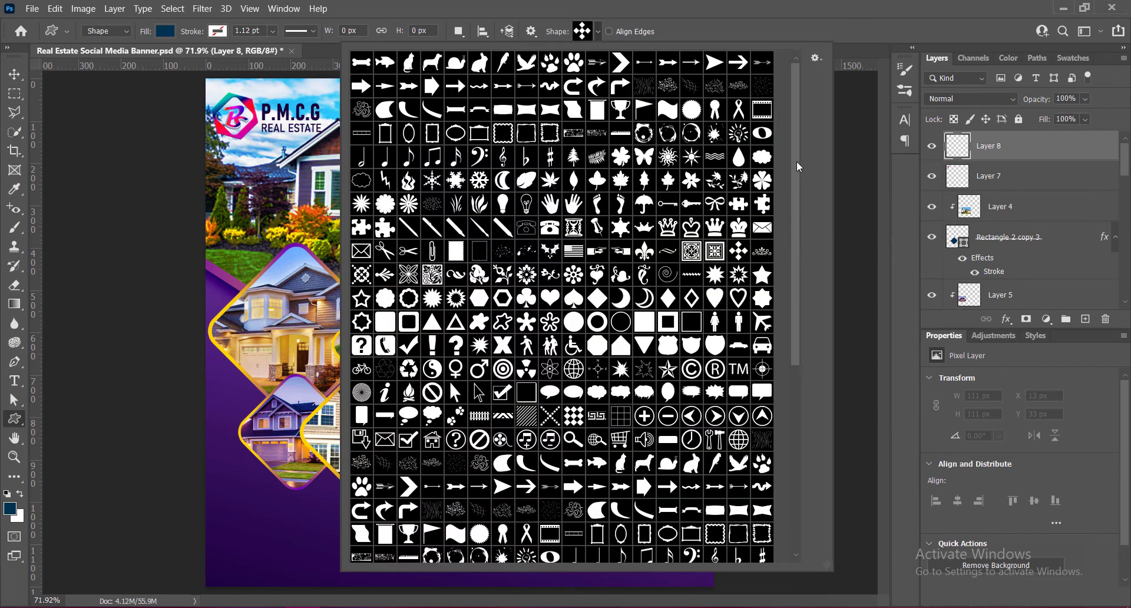
drag(796, 178, 795, 275)
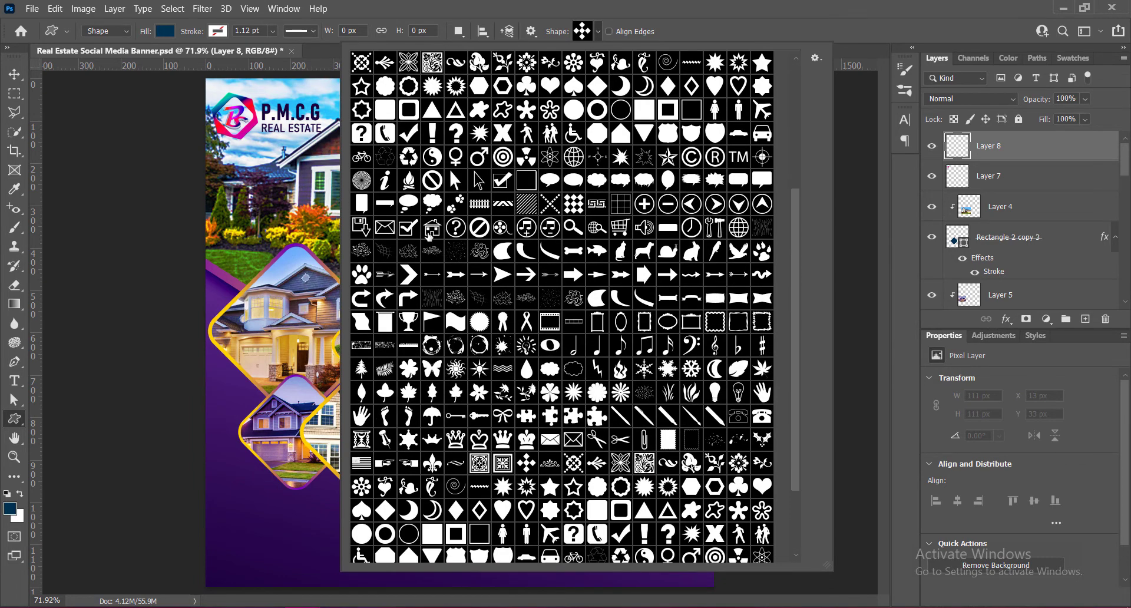
double_click(408, 227)
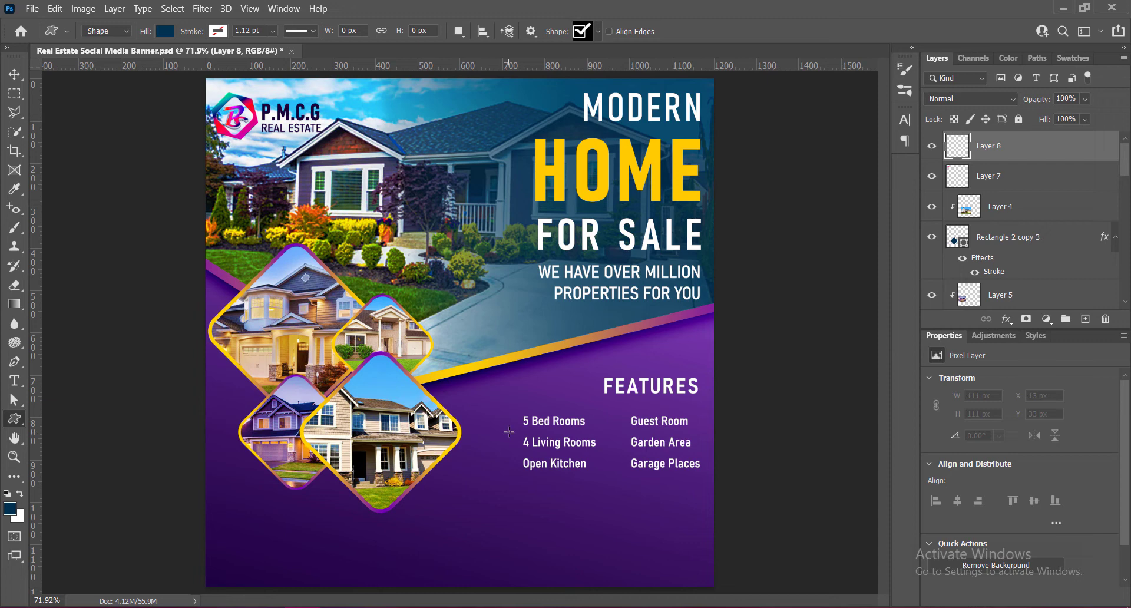
drag(495, 417, 511, 431)
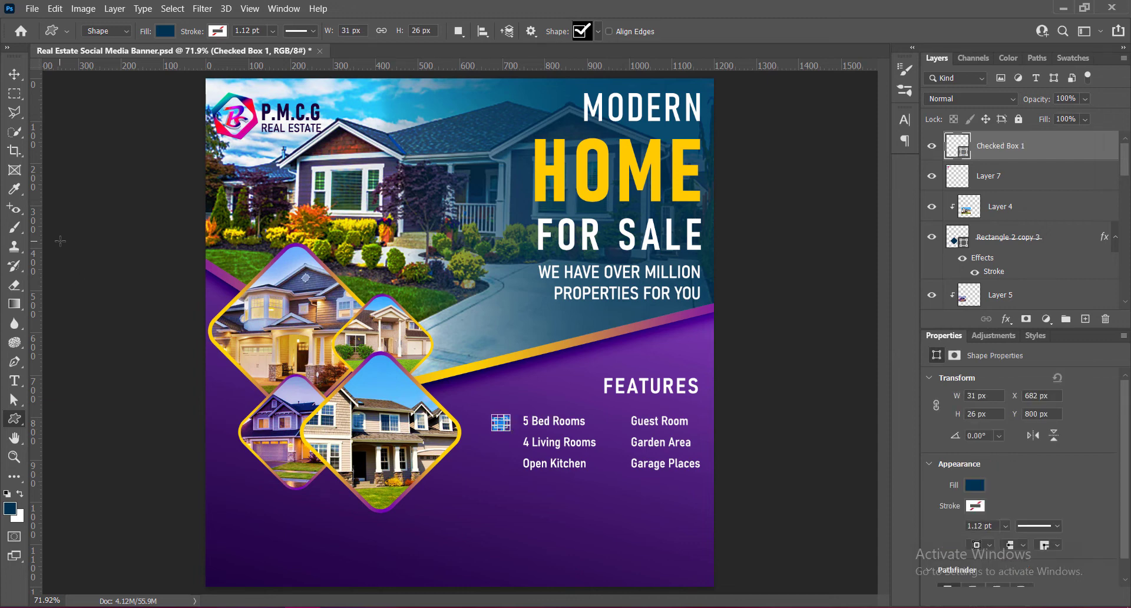
- Fill the checked box with white (#ffffff) and move it close beside 5 Bed Rooms
click(15, 76)
double_click(953, 146)
click(672, 121)
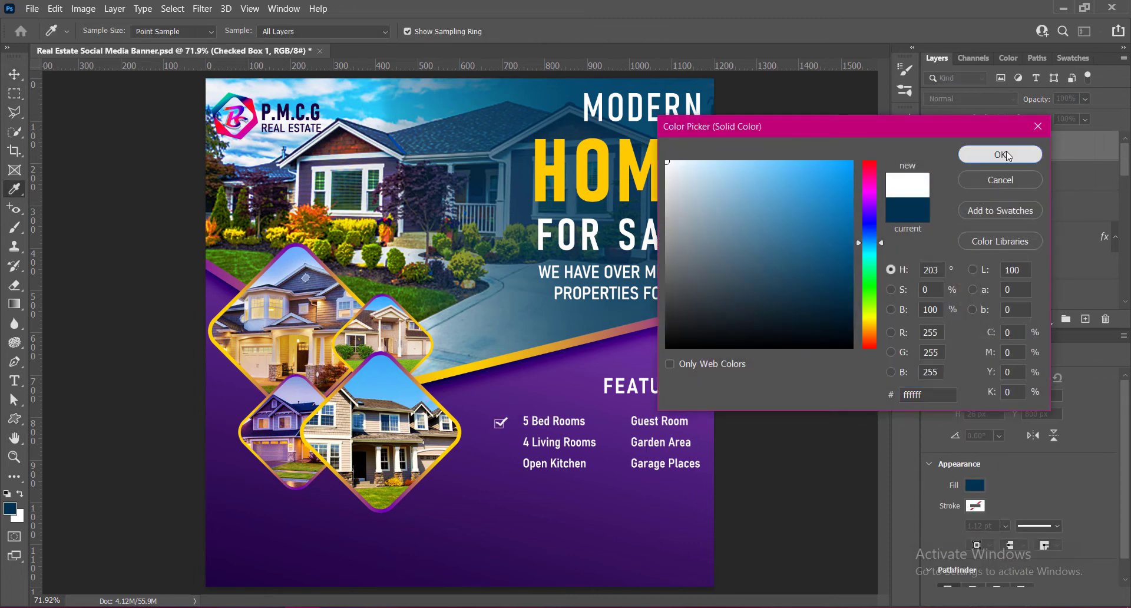
click(1000, 152)
drag(503, 424, 508, 427)
key(ctrl+z)
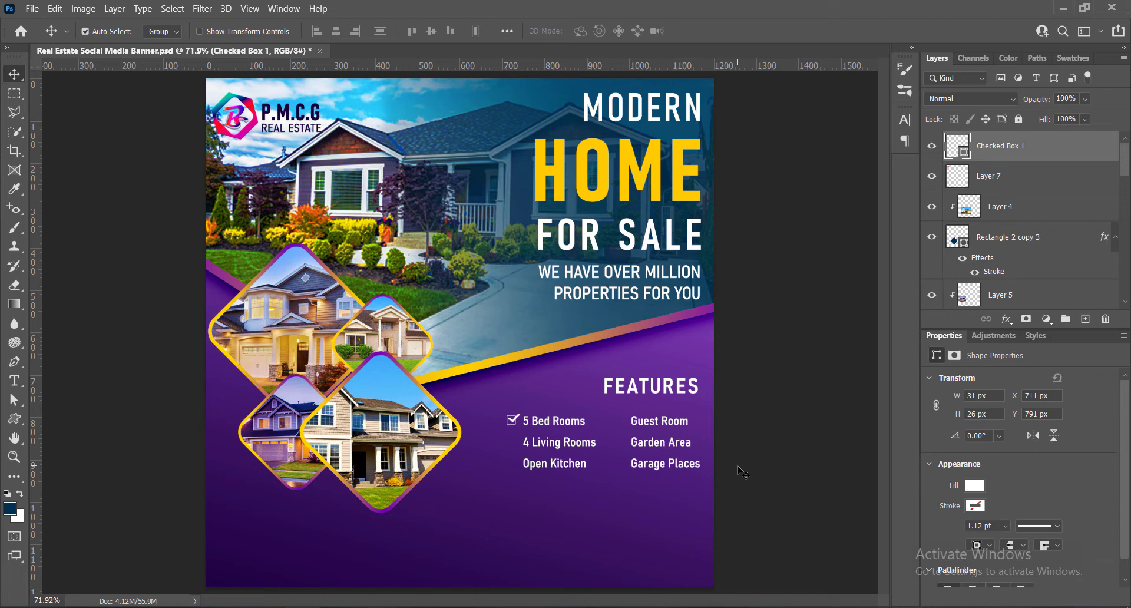
- Duplicate the checked box beside 4 Living Rooms and Open Kitchen, and save the document
drag(514, 422, 512, 463)
key(ctrl+s)
click(512, 422)
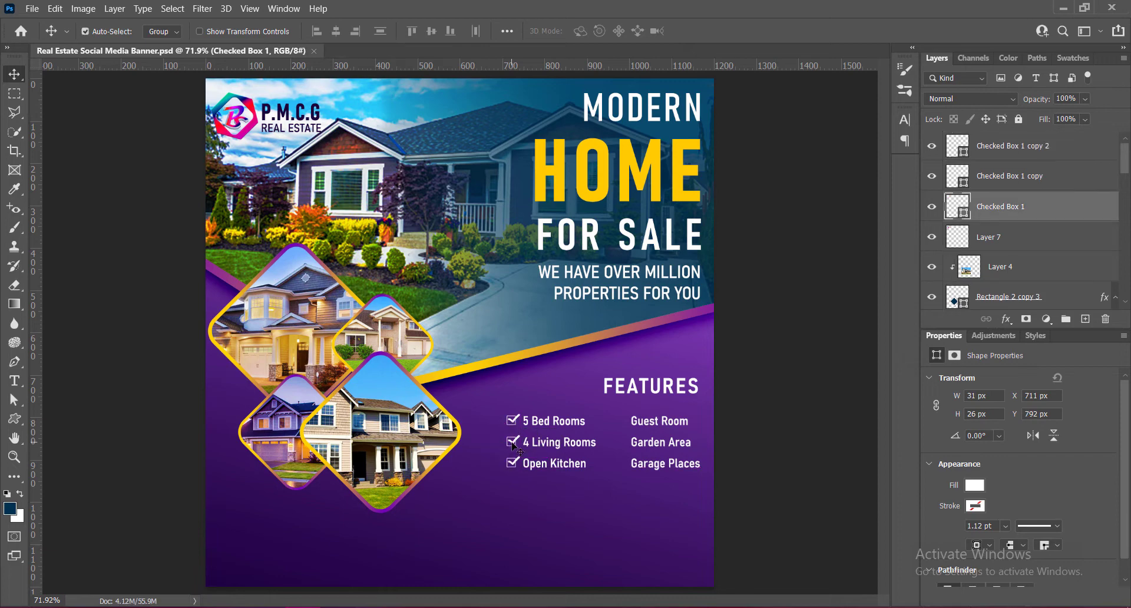
shift+click(512, 443)
shift+click(522, 465)
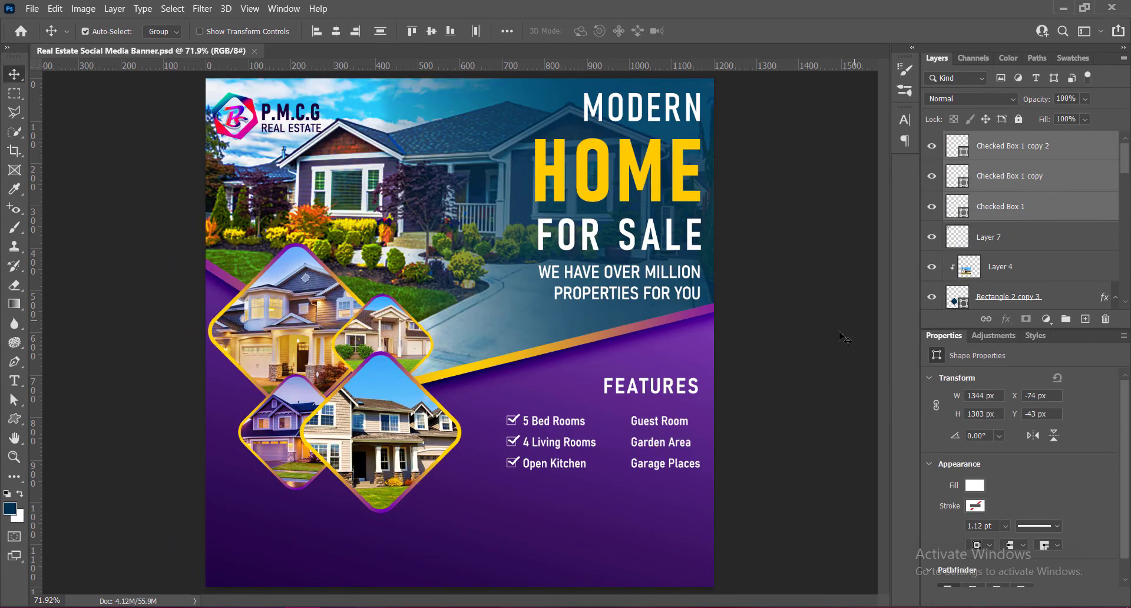
key(ctrl+g)
drag(1125, 142, 1125, 148)
key(ctrl+z)
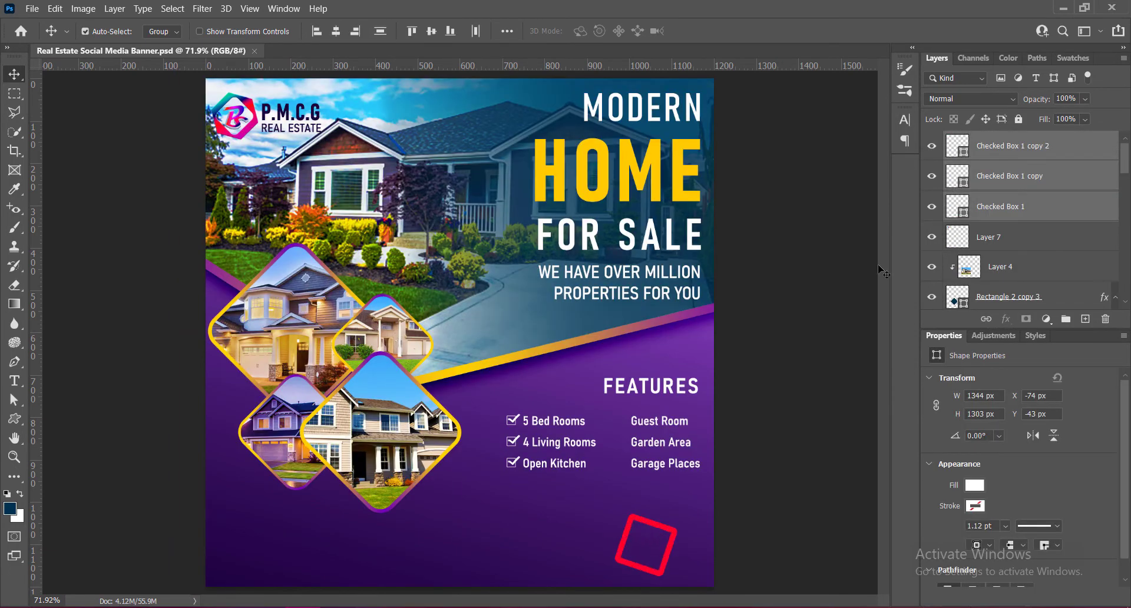
drag(515, 420, 544, 426)
key(ctrl+z)
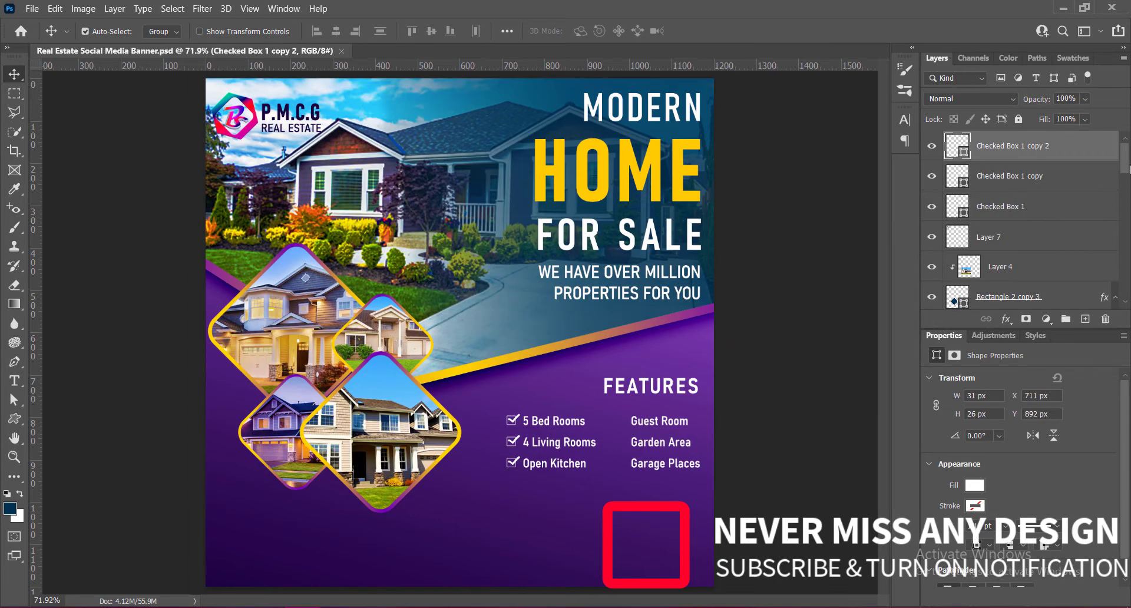
- Group the three checked boxes and duplicate the group beside the Guest Room, Garden Area and Garage Places column
click(790, 319)
click(515, 419)
shift+click(515, 443)
shift+click(517, 460)
drag(1125, 171, 1126, 295)
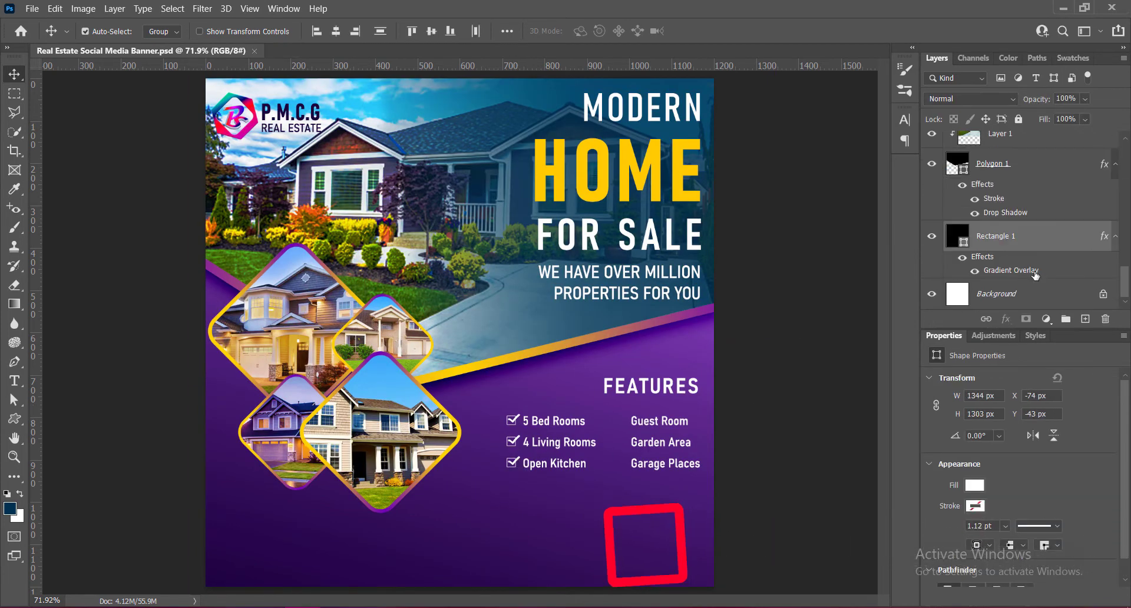
key(ctrl+g)
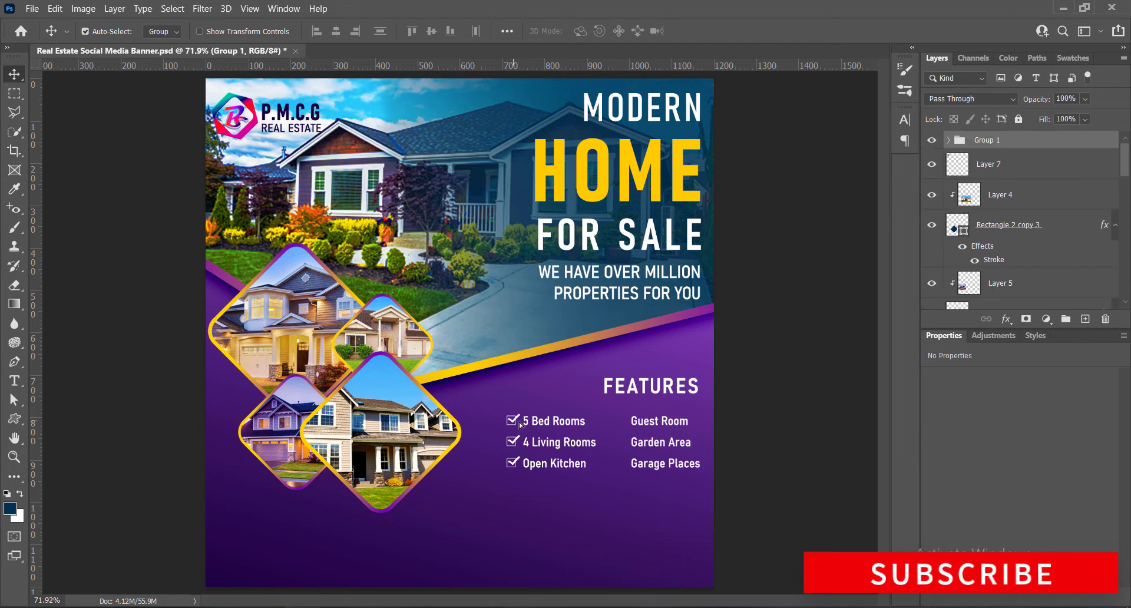
alt+drag(521, 424, 629, 425)
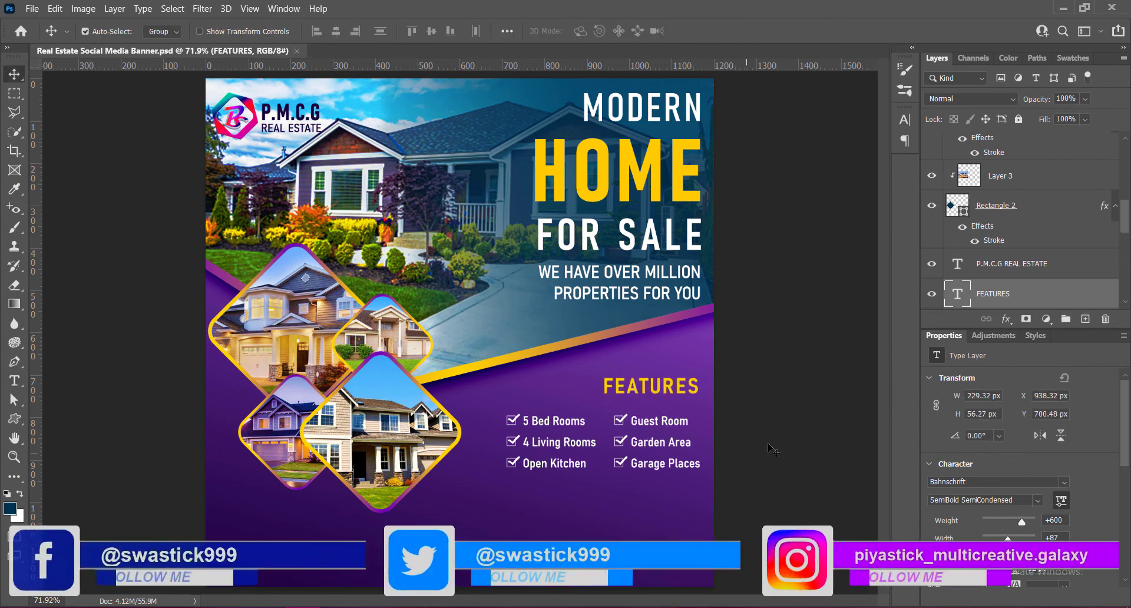
- Nudge the FEATURES heading down about 12 px, closer to the feature list
key(Down)
key(Down)
key(Down)
key(Down)
key(Down)
key(Down)
key(Down)
key(Down)
key(Down)
key(Down)
key(Down)
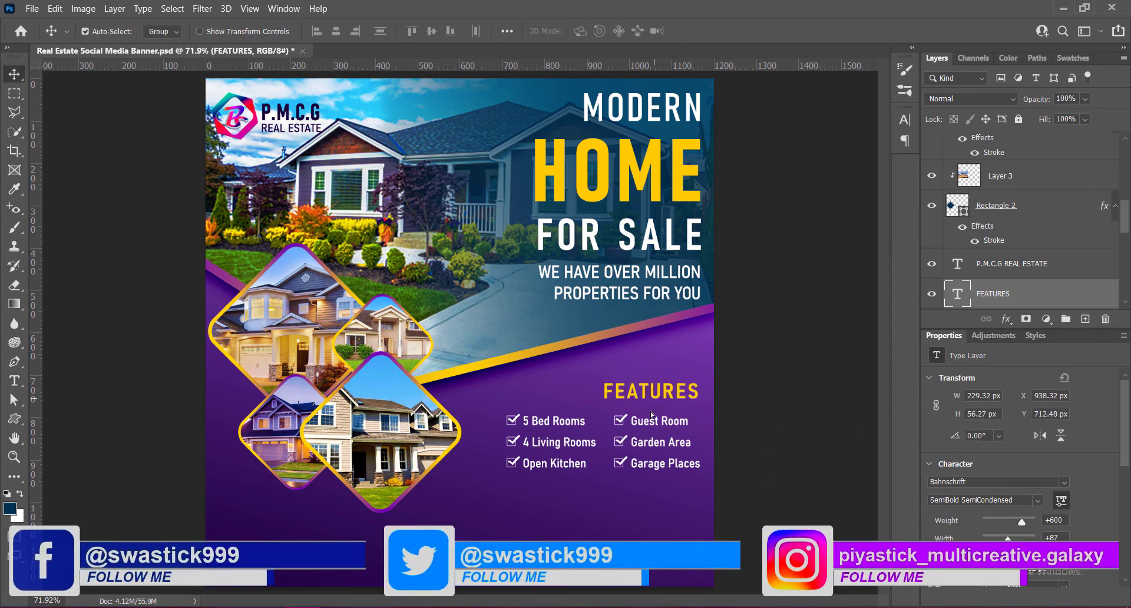
- Duplicate the FEATURES heading below the feature list and change the copy's text to Price Starts
drag(651, 412, 649, 524)
key(Return)
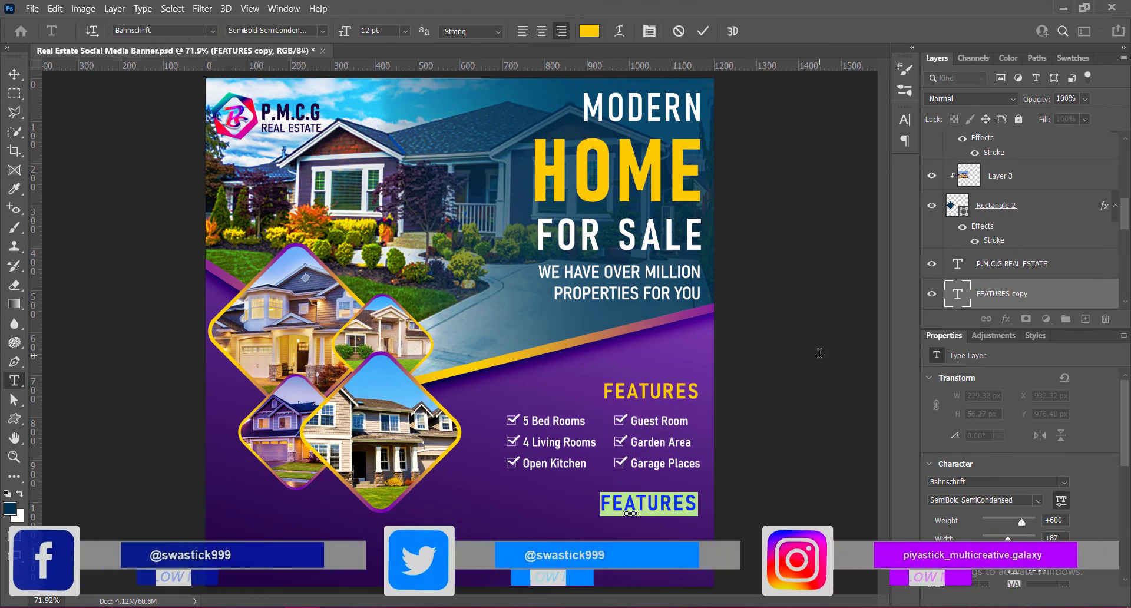
text(Price Starts)
- Set the Price Starts text to 10 pt and tighten its letter spacing
key(ctrl+a)
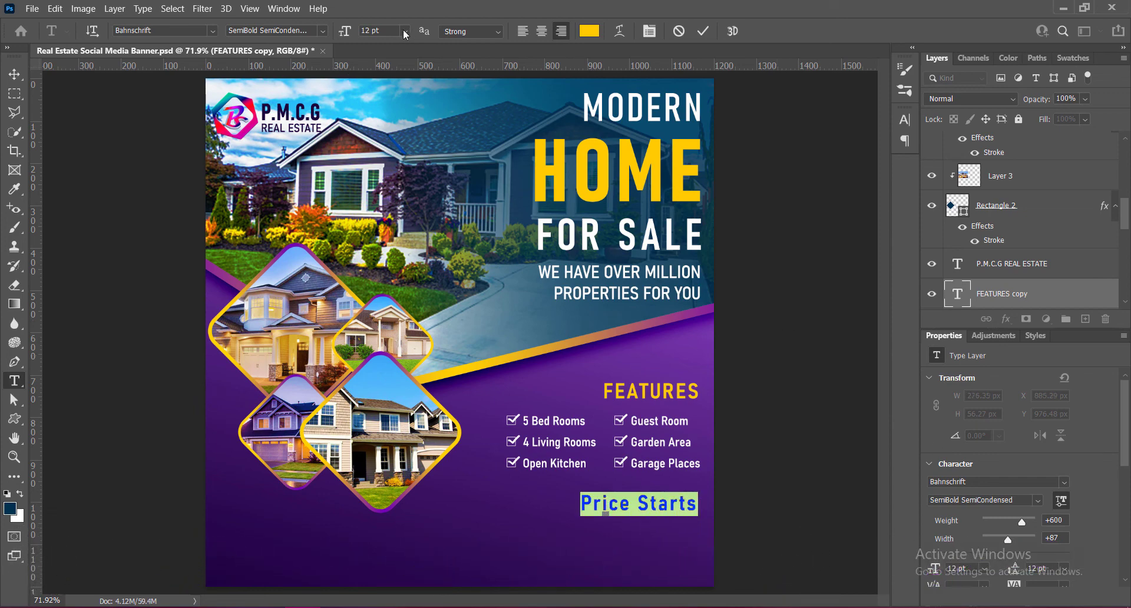
click(404, 31)
click(394, 87)
click(904, 121)
click(882, 165)
click(858, 295)
click(905, 121)
click(703, 32)
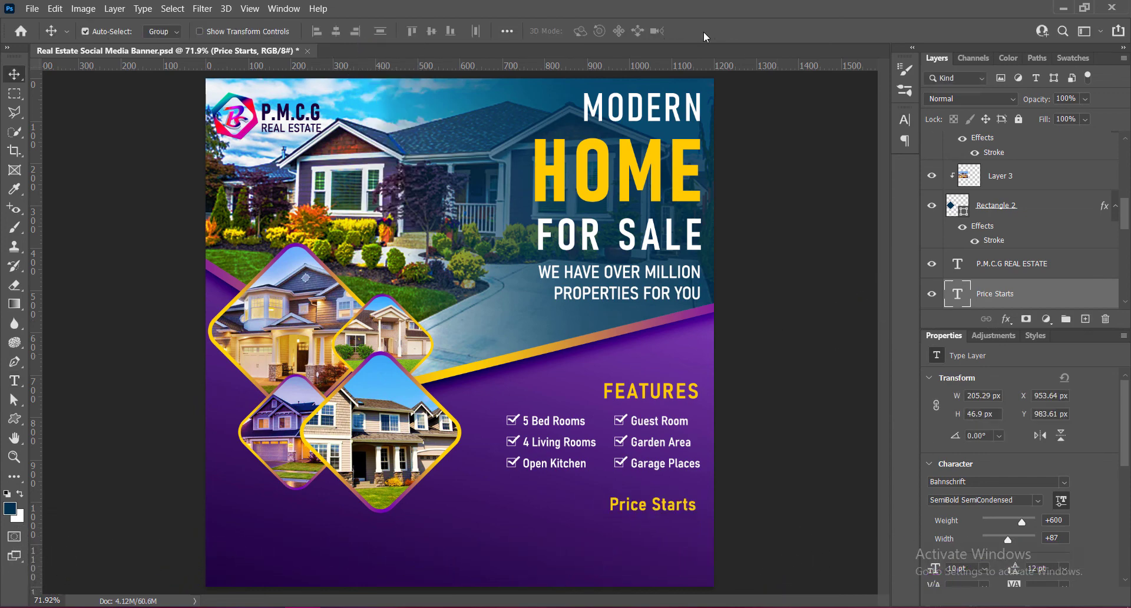
- Duplicate the 5 Bed Rooms column below Price Starts and replace the copy's text with $ 10,00,000
drag(533, 423, 573, 535)
double_click(597, 534)
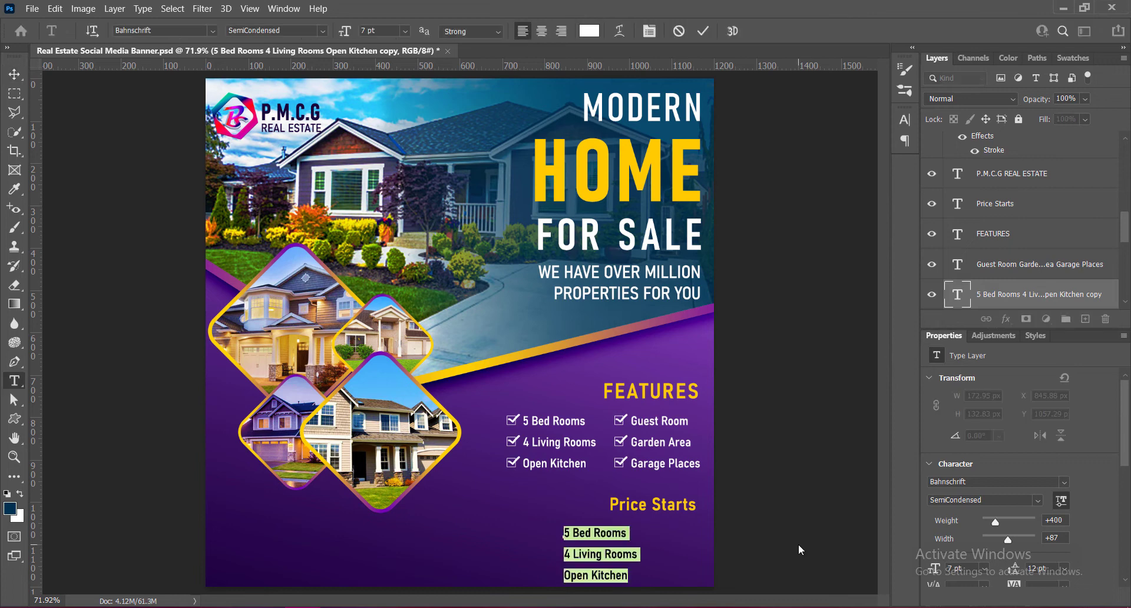
text($ 10,00)
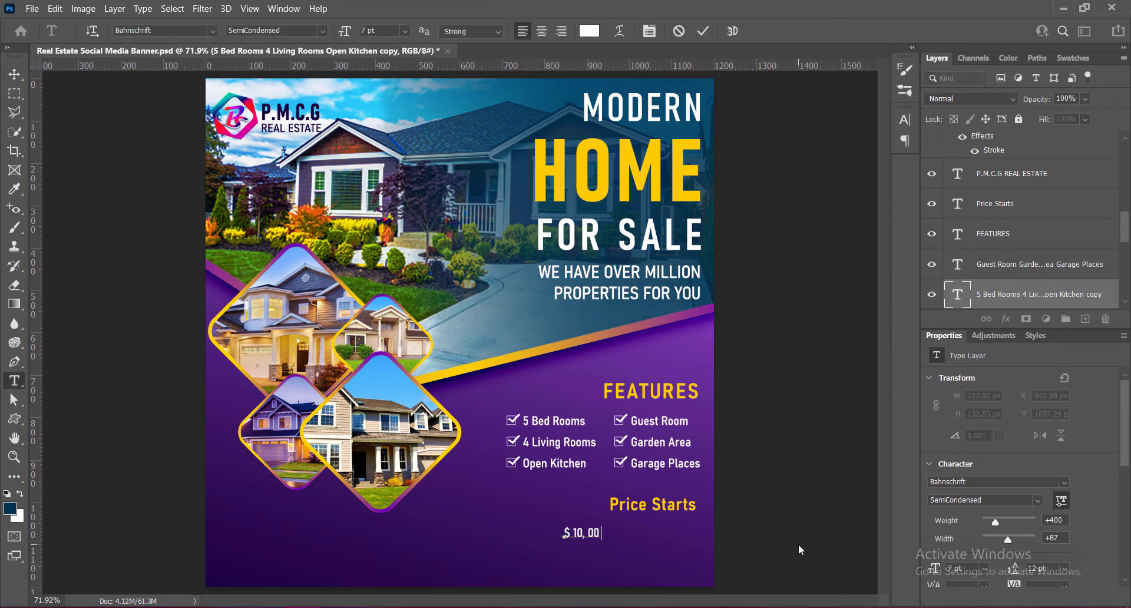
text(,000)
- Set the $ 10,00,000 text to 12 pt in the SemiBold SemiCondensed style
key(ctrl+a)
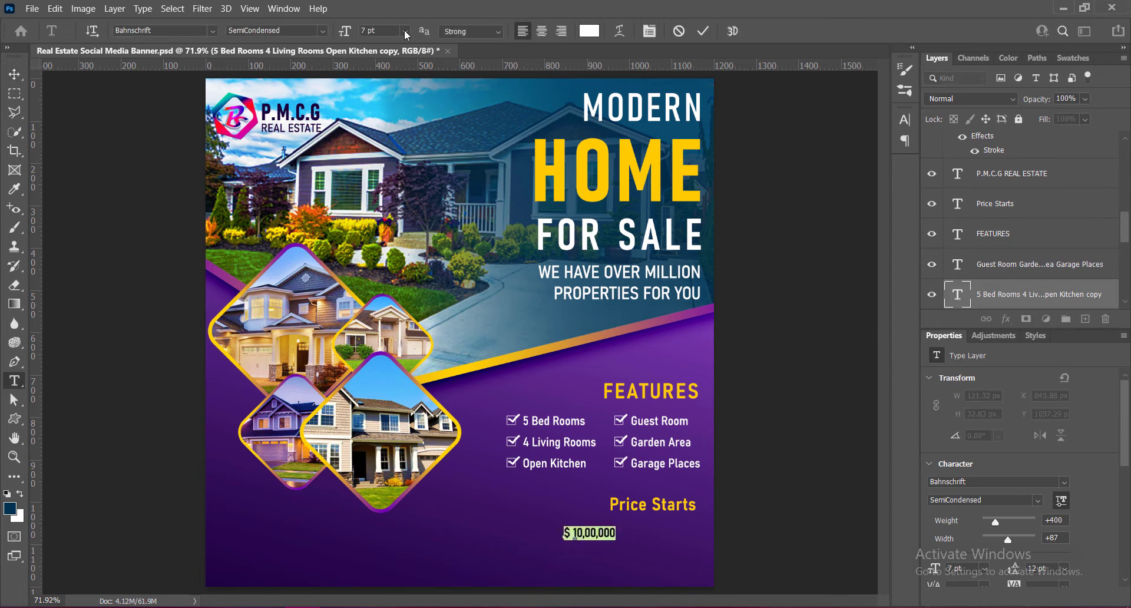
click(405, 34)
click(375, 126)
click(322, 31)
click(296, 152)
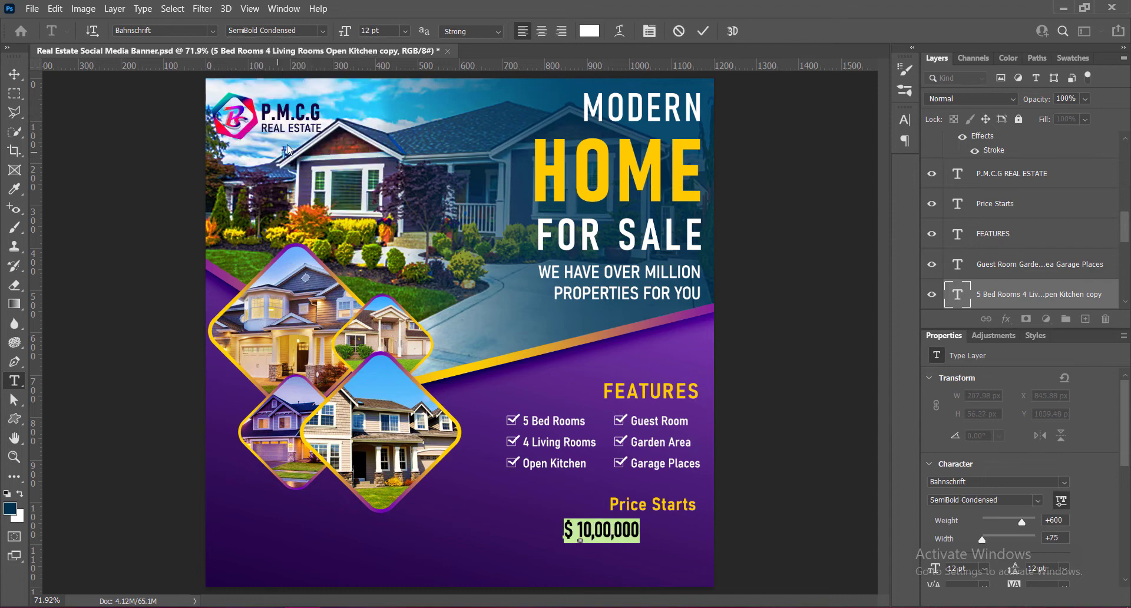
click(321, 30)
click(290, 165)
click(702, 37)
- Move the $ 10,00,000 price directly beneath Price Starts and enlarge it to 14 pt
key(v)
drag(626, 539, 691, 541)
double_click(658, 535)
click(405, 31)
click(379, 129)
- Widen the letter spacing of the $ 10,00,000 price and align it with the right edge of the text above
click(904, 122)
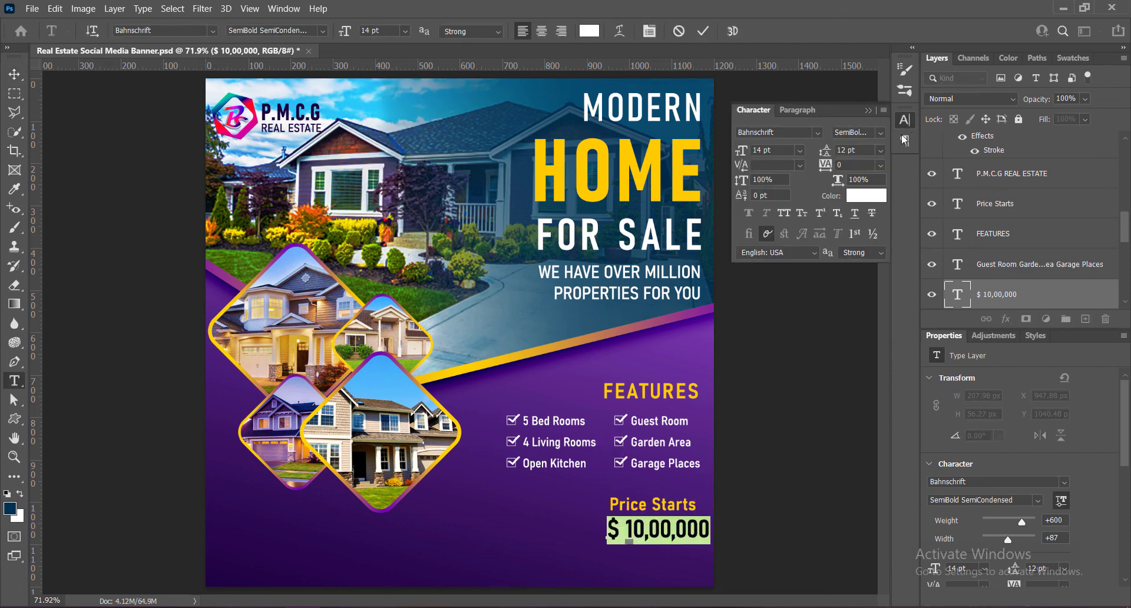
click(880, 165)
click(857, 329)
click(881, 165)
click(857, 319)
click(869, 110)
click(702, 32)
key(v)
drag(691, 533, 697, 511)
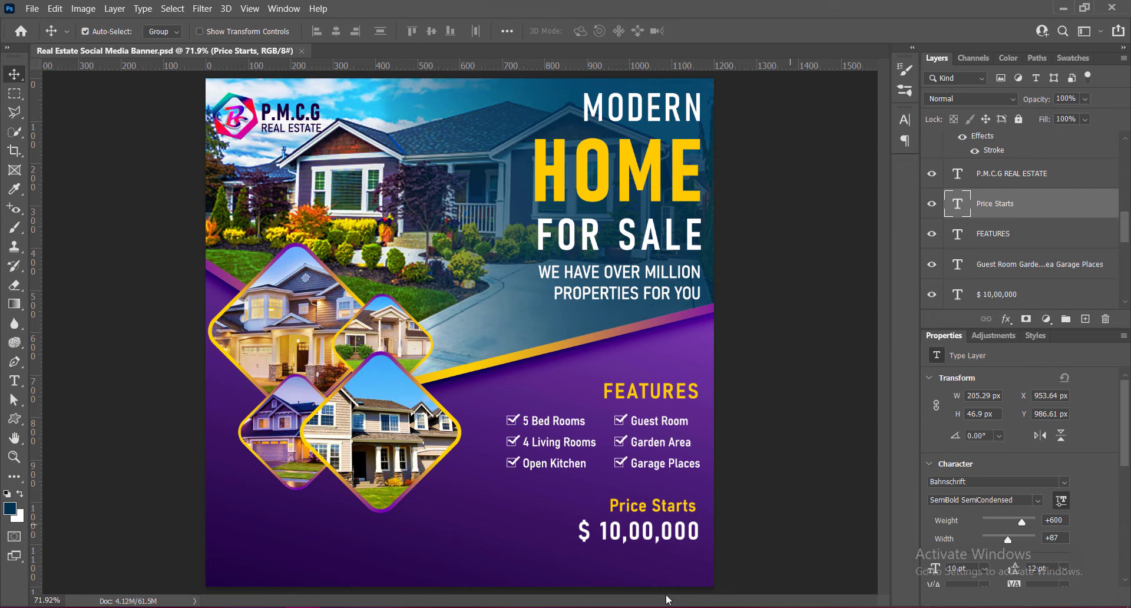
- Move Price Starts and the $ 10,00,000 price down together toward the banner's bottom edge
shift+click(641, 542)
key(shift+Down)
key(shift+Down)
key(shift+Down)
key(shift+Down)
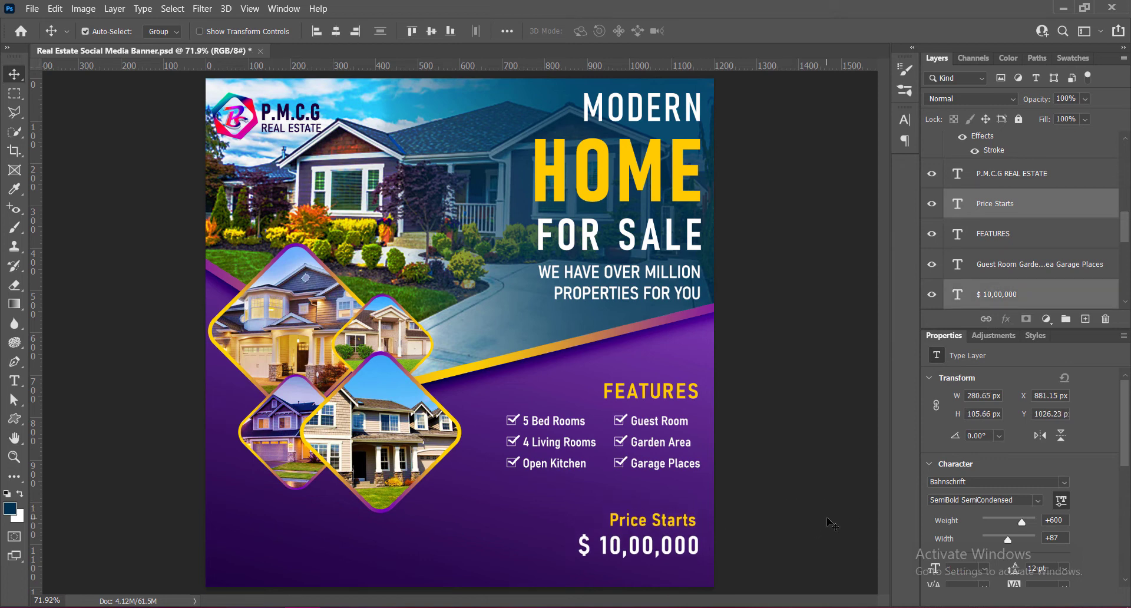
key(Up)
key(Up)
key(Up)
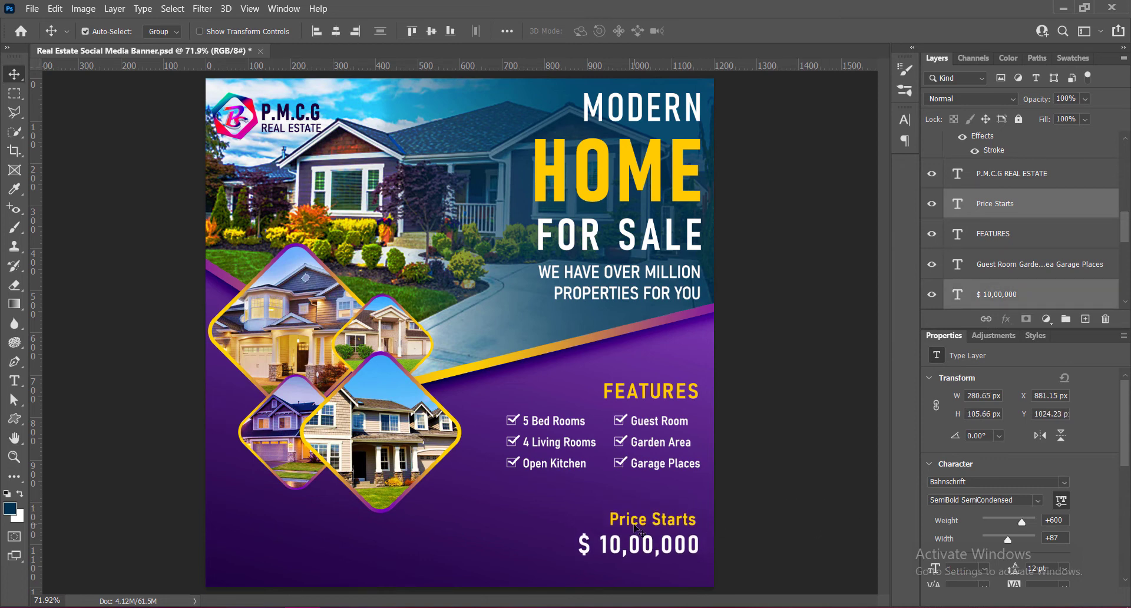
- Duplicate both price lines to the banner's lower left and change the Price Starts copy to left-aligned CONTACT US
drag(638, 527, 334, 527)
double_click(958, 203)
click(523, 31)
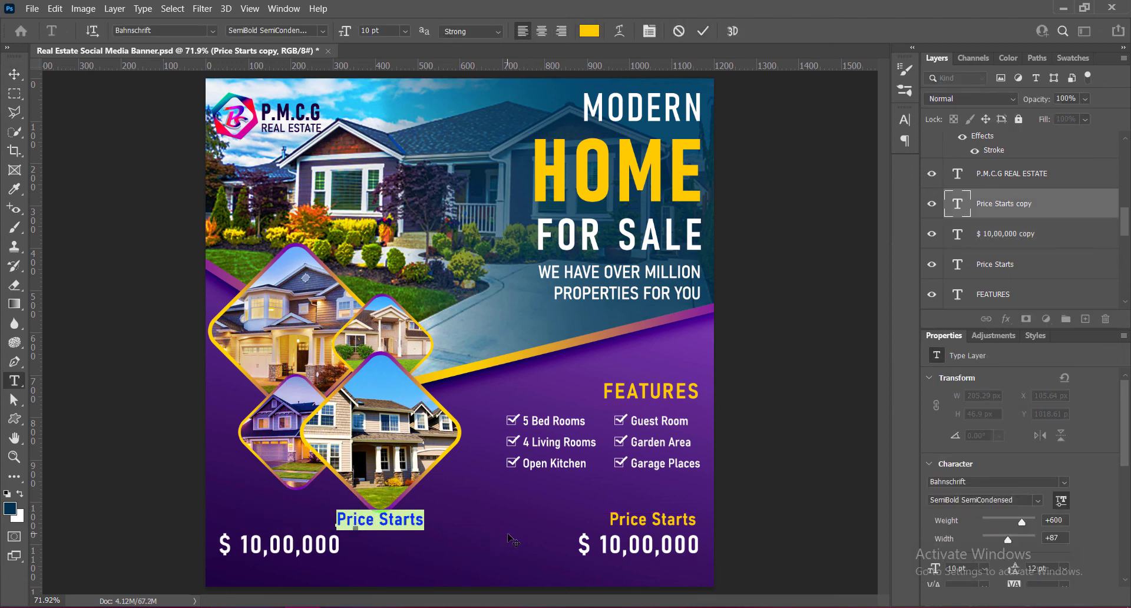
text(CONTACT US)
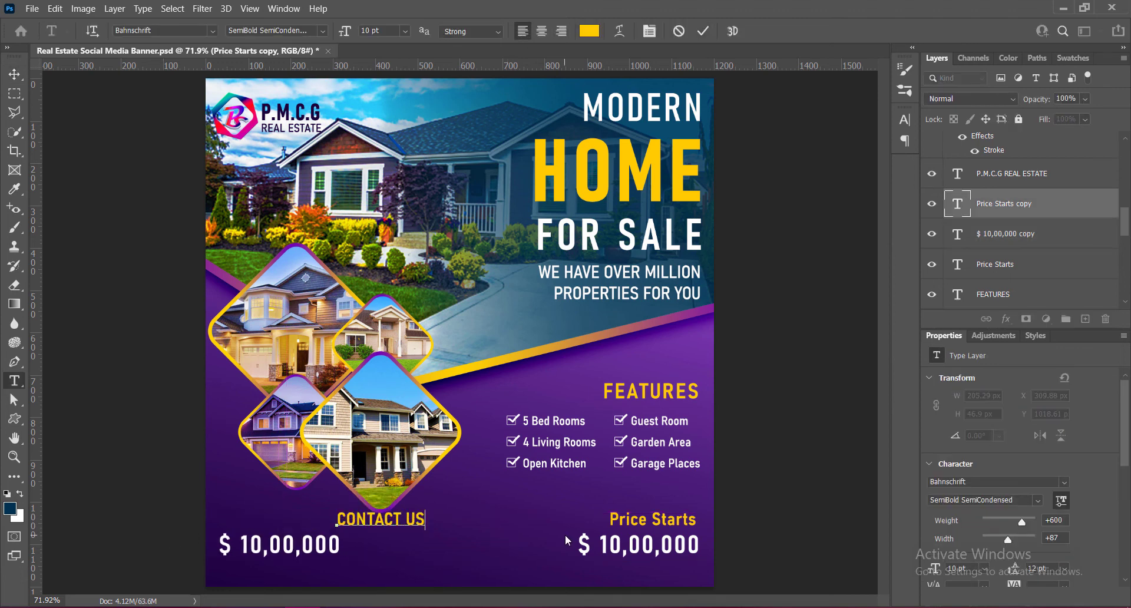
- Reduce the CONTACT US text to 8 pt
drag(337, 519, 426, 520)
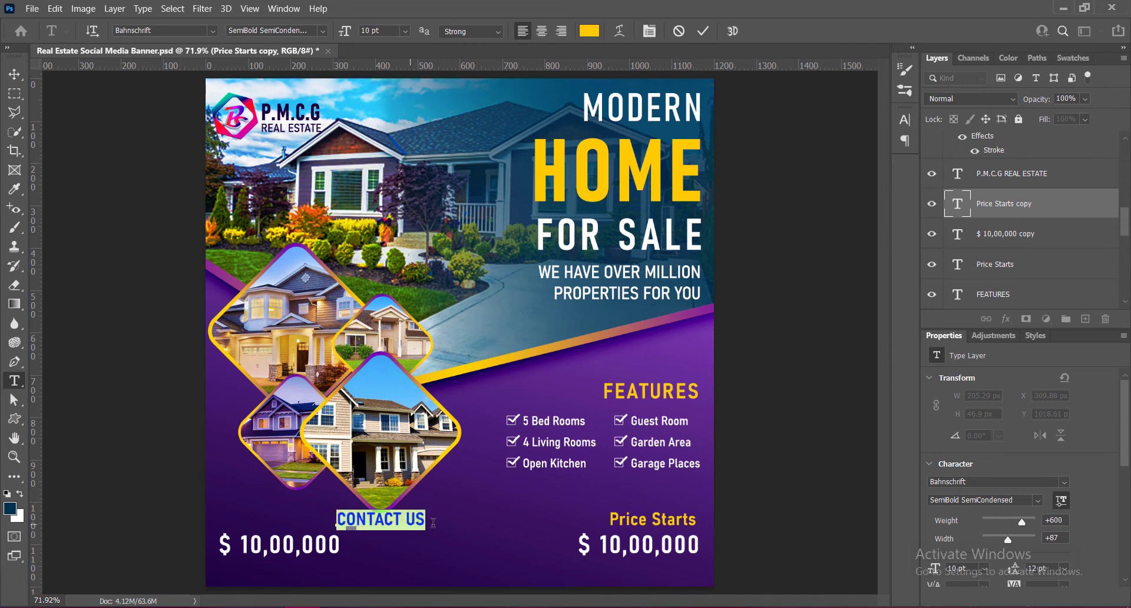
click(404, 31)
click(380, 76)
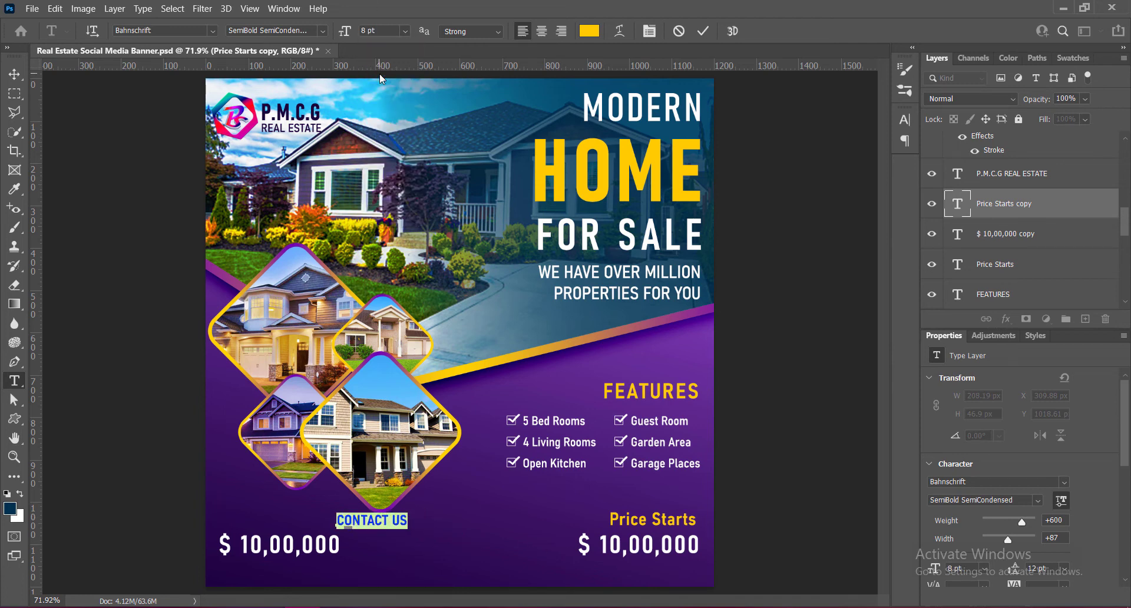
click(703, 30)
- Move CONTACT US above the copied price in the banner's lower-left corner, slightly inward from the price's left edge
key(v)
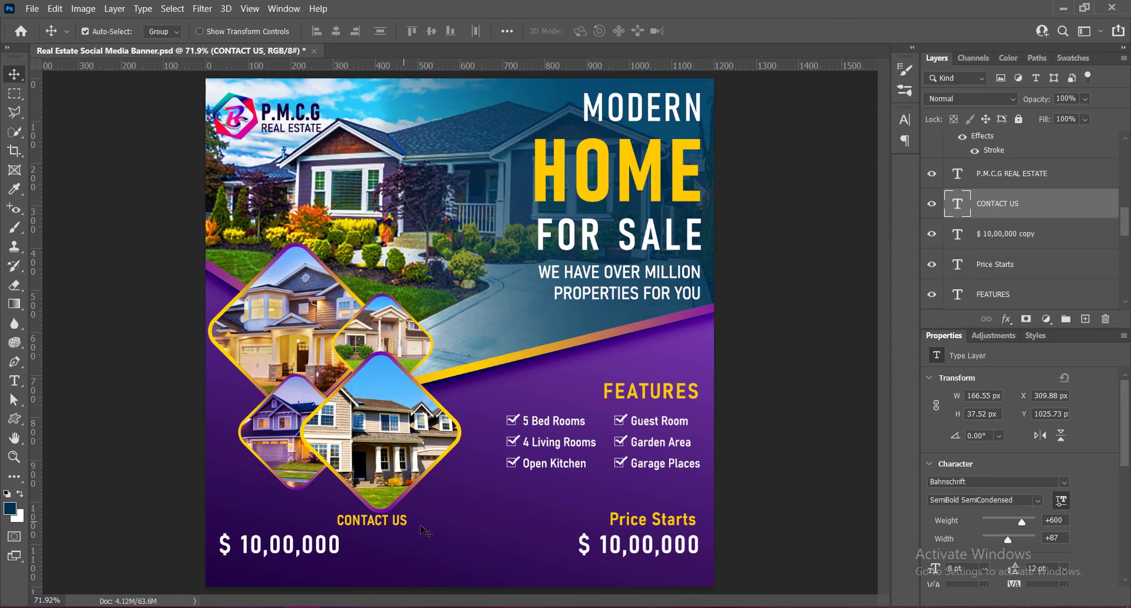
drag(405, 522, 289, 524)
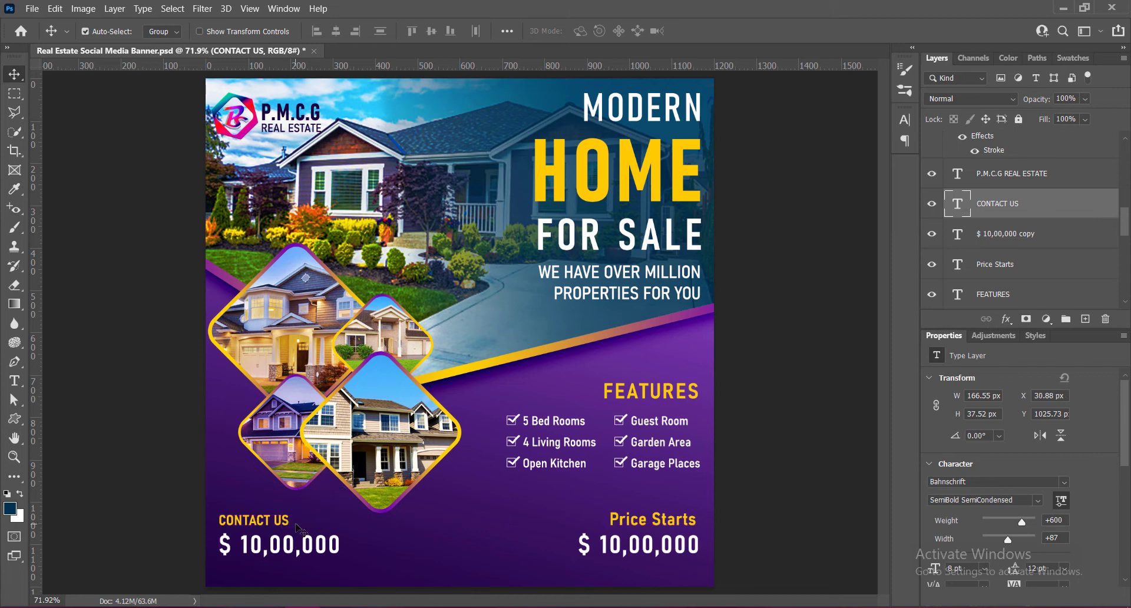
key(Right)
key(Right)
key(Right)
key(Right)
key(Right)
key(Right)
key(Right)
key(Right)
key(Right)
key(Right)
key(Right)
key(Right)
key(Right)
key(Right)
key(Right)
key(Right)
key(Right)
key(Right)
key(Right)
key(Right)
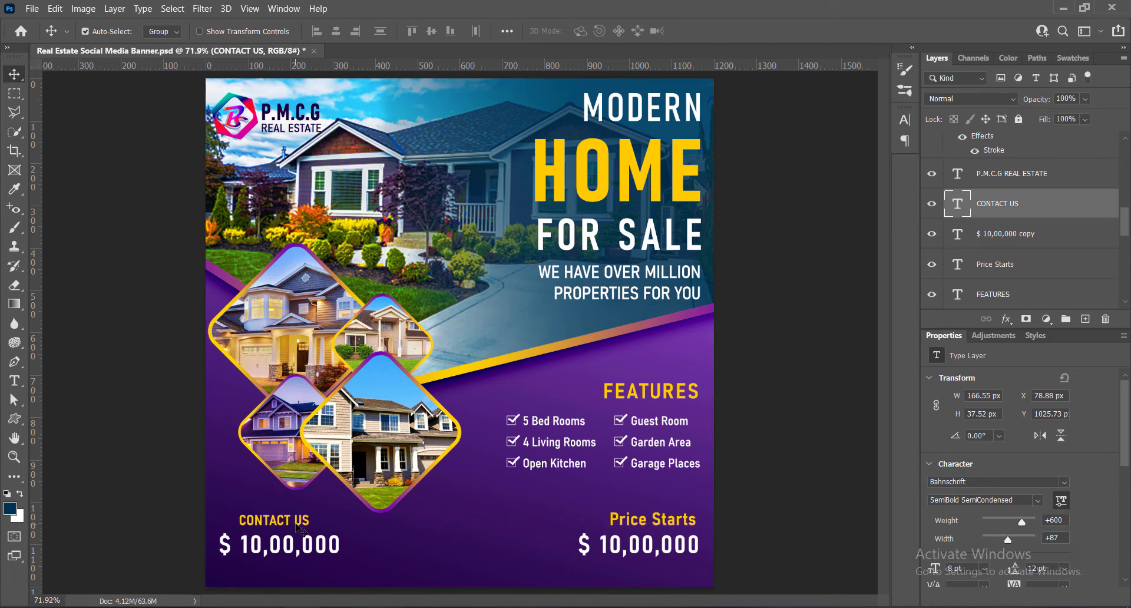
- Replace the copied price below CONTACT US with the contact phone number
double_click(279, 555)
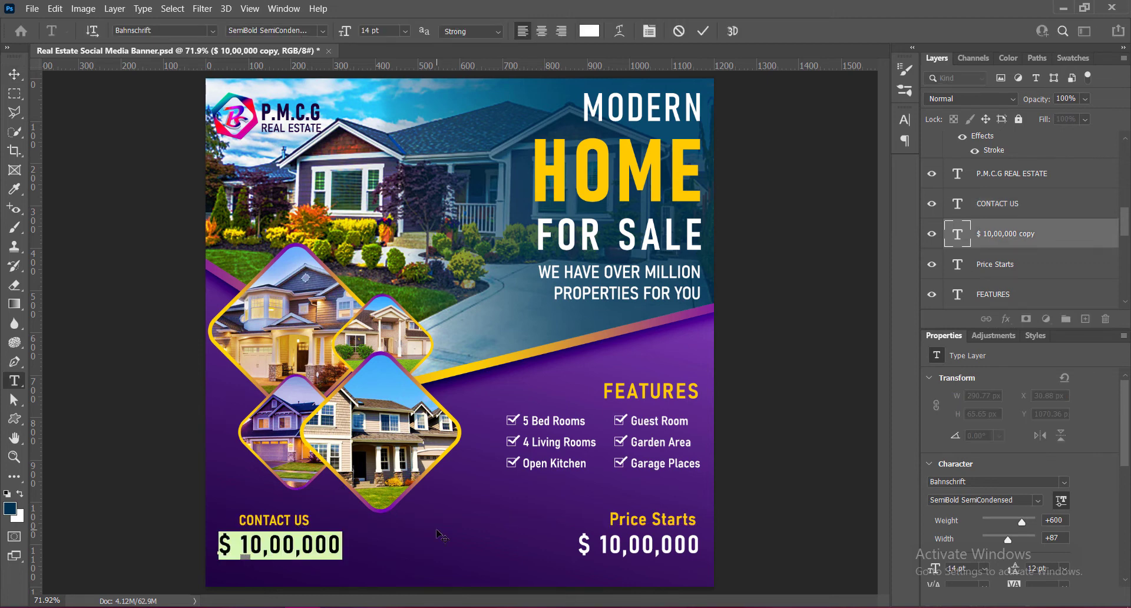
key(BackSpace)
text(+000 )
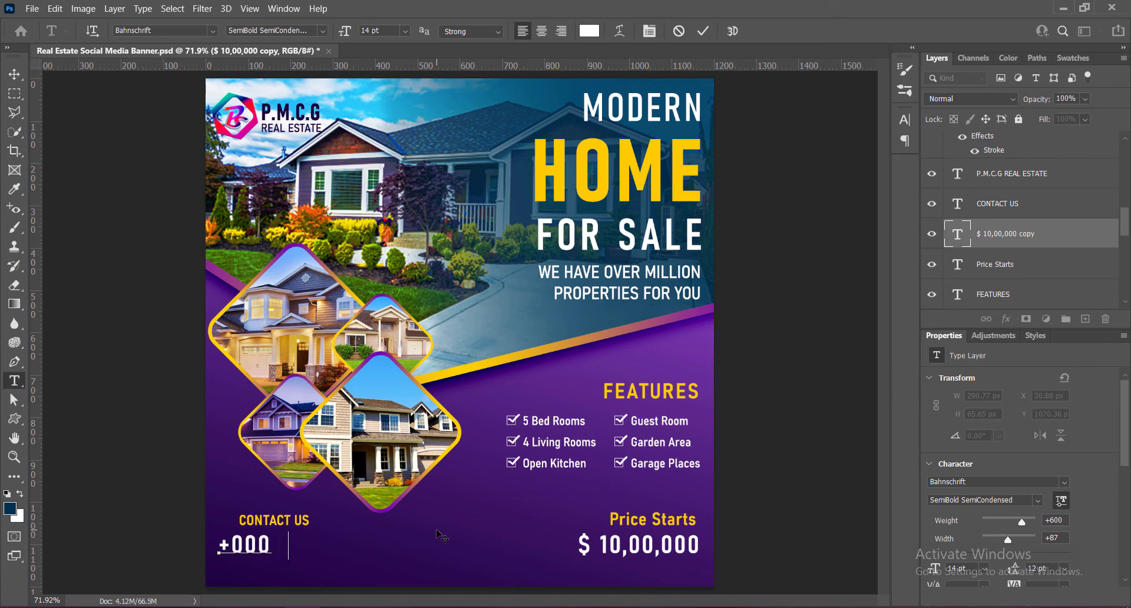
text(123 45  7890)
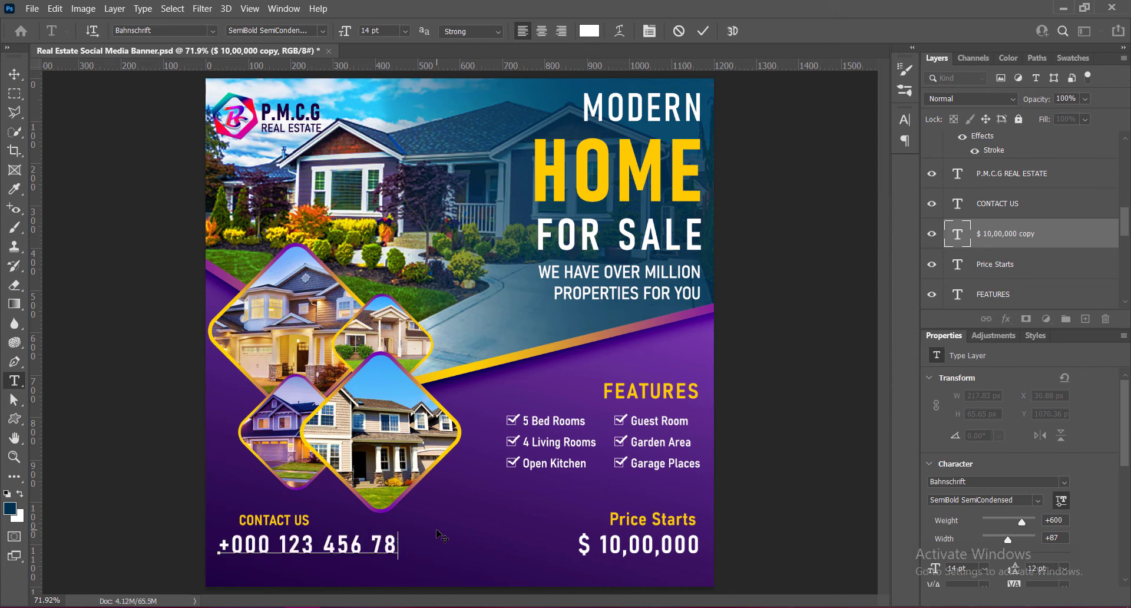
- Set the phone number text to 10 pt with letter spacing 0
drag(220, 546, 440, 546)
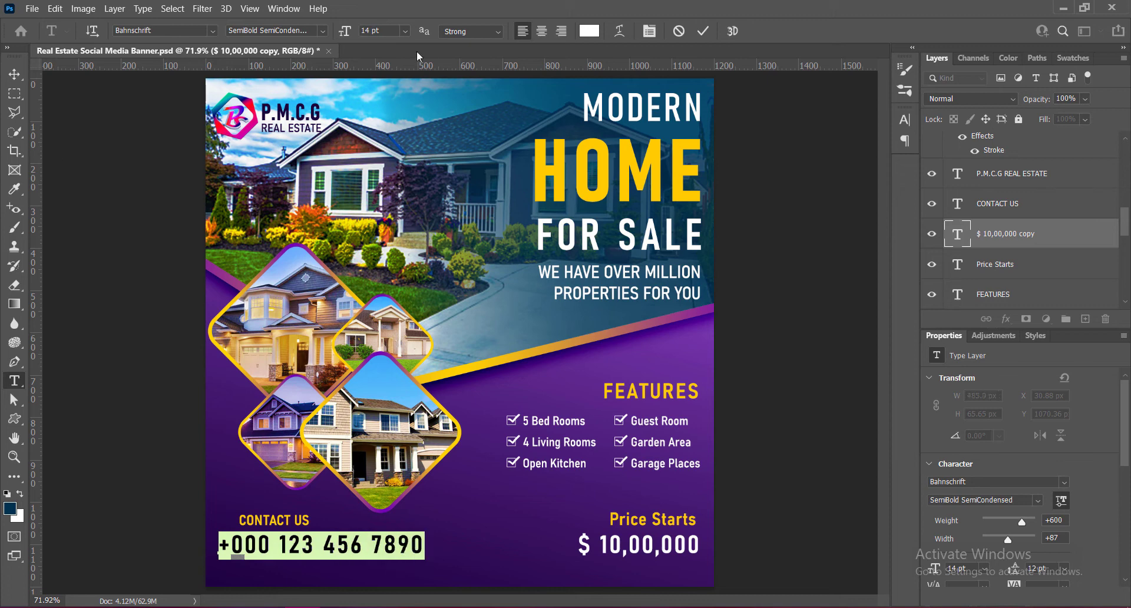
click(405, 31)
click(382, 109)
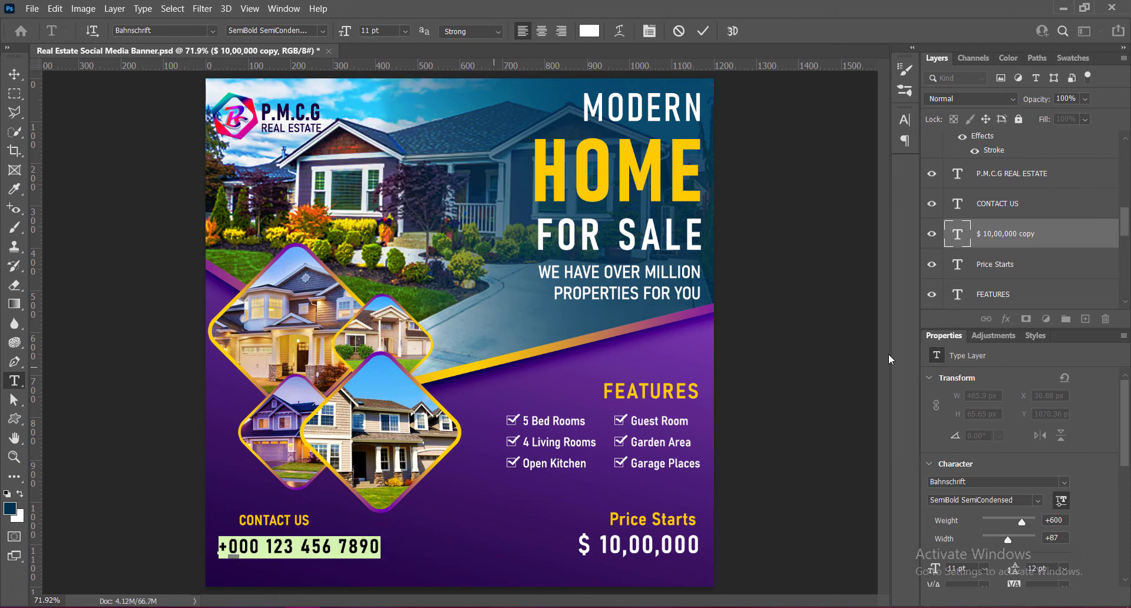
click(904, 120)
click(882, 167)
click(847, 258)
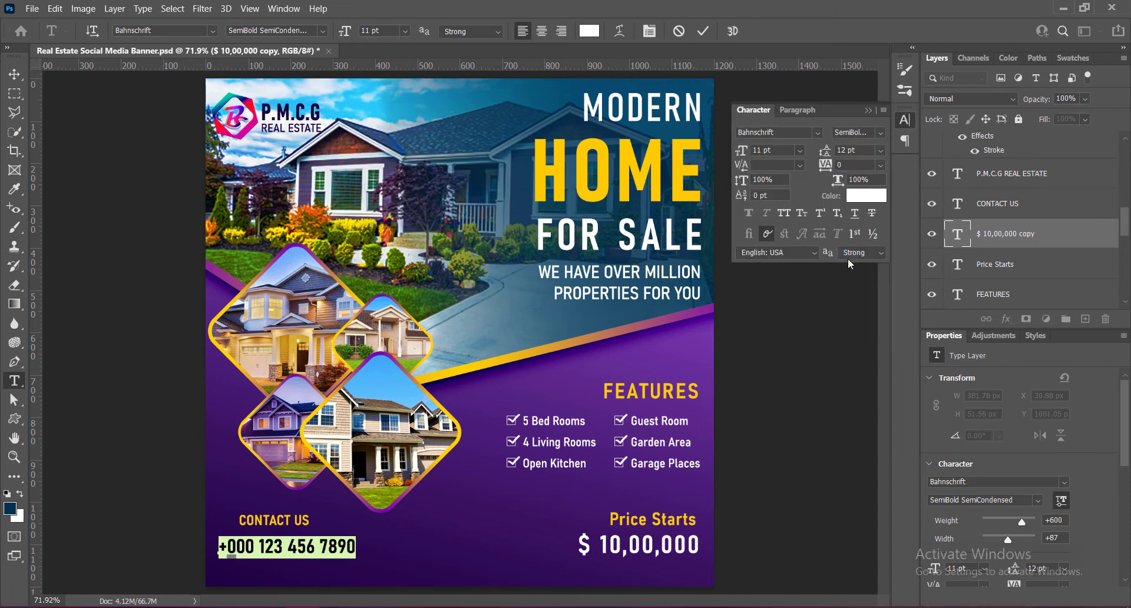
click(405, 31)
click(386, 97)
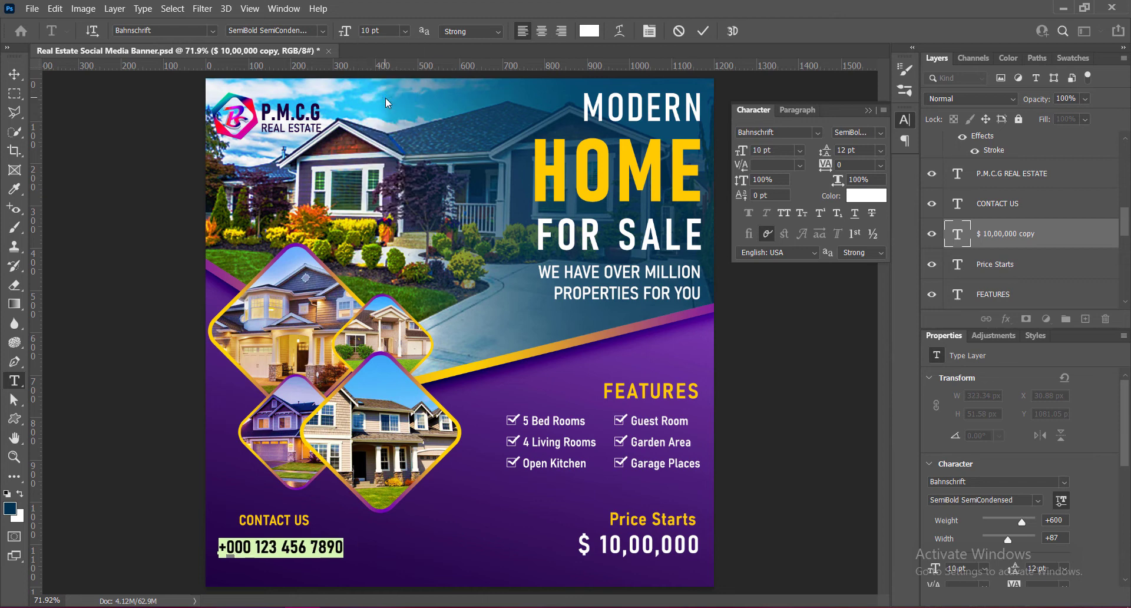
click(868, 111)
key(ctrl+Return)
- Left-align CONTACT US with the phone number and scale both texts together to about 86%
mouse_move(292, 550)
mouse_down()
mouse_move(312, 549)
mouse_move(303, 531)
mouse_up()
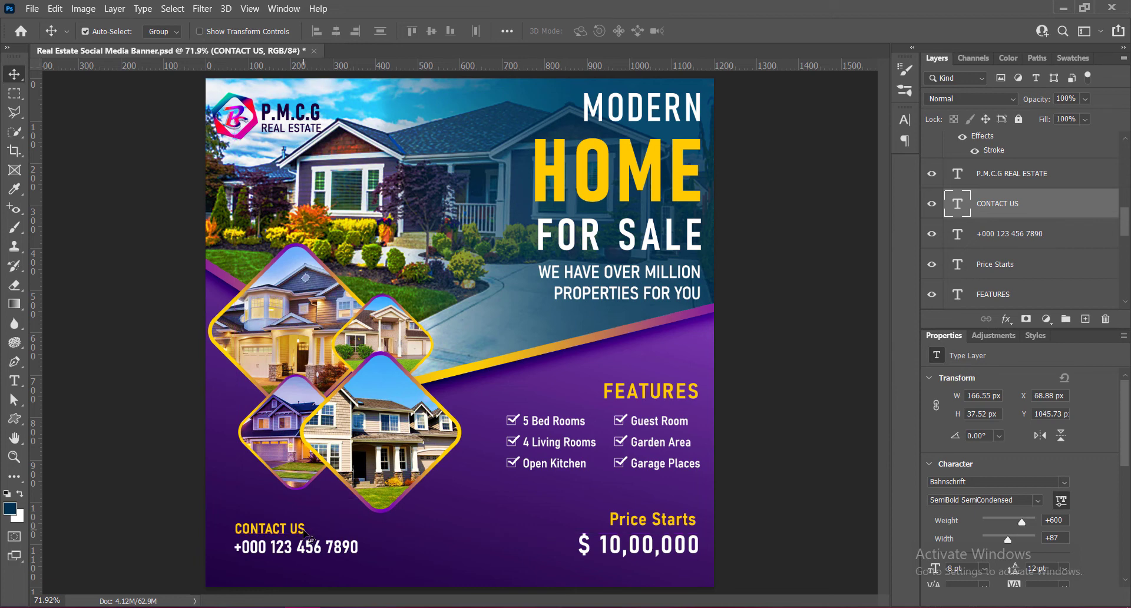
shift+click(314, 553)
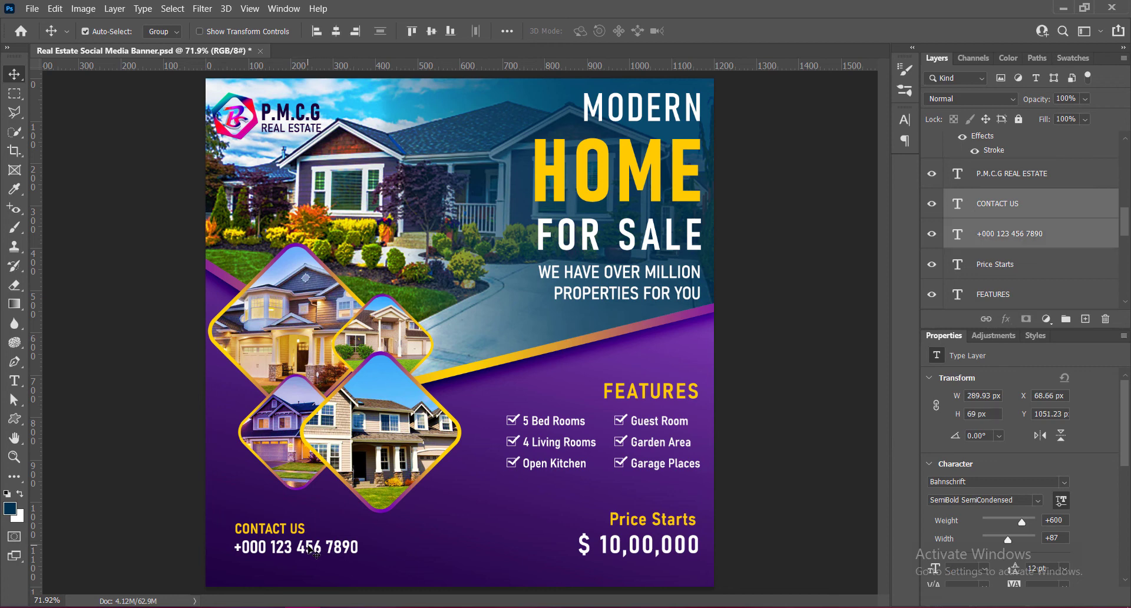
key(ctrl+t)
drag(358, 555, 340, 545)
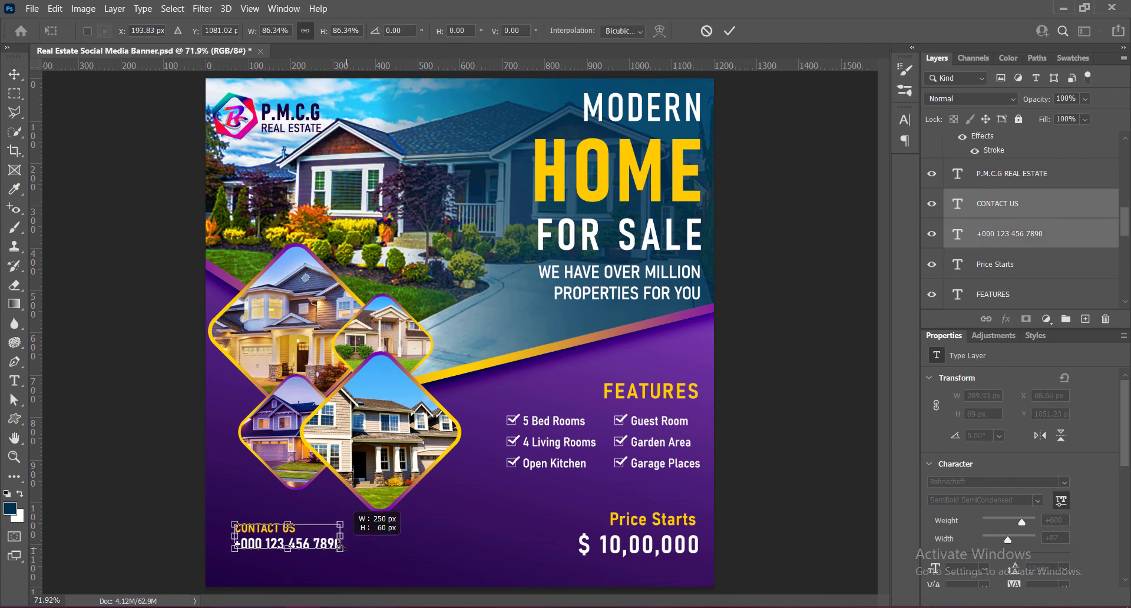
click(730, 30)
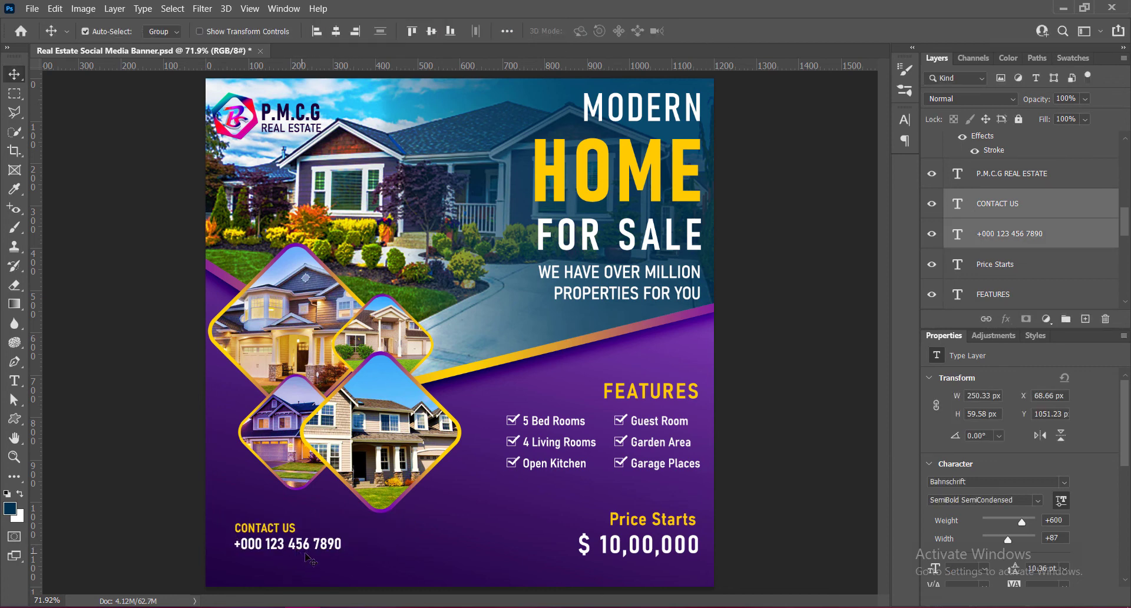
- Move the two contact texts up and right to about X 106 px, Y 1024 px, save the document and deselect them
drag(295, 529, 311, 520)
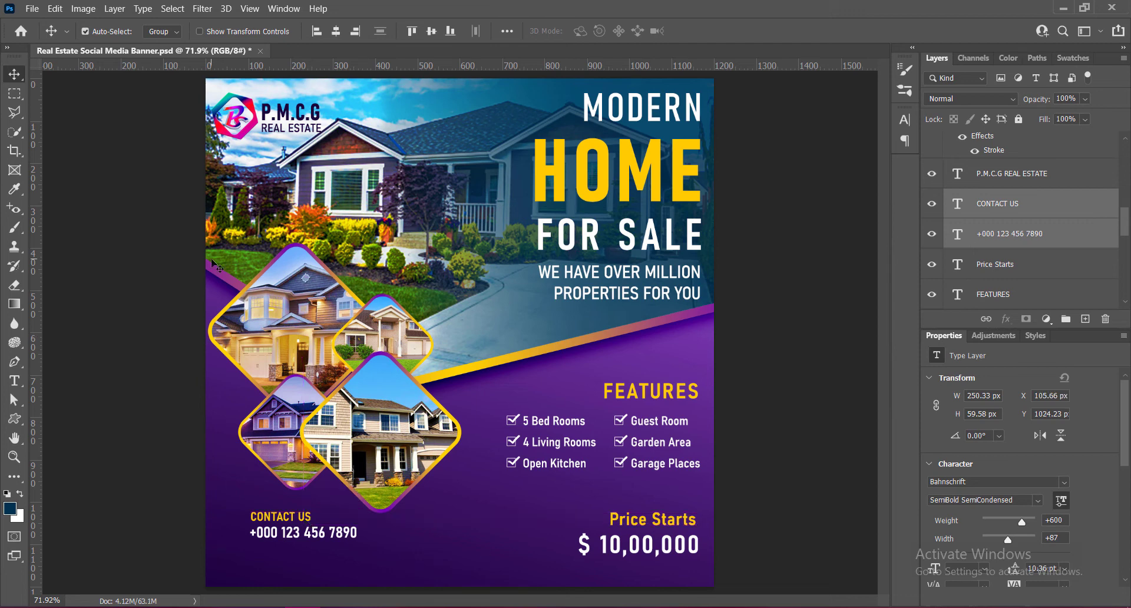
key(ctrl+s)
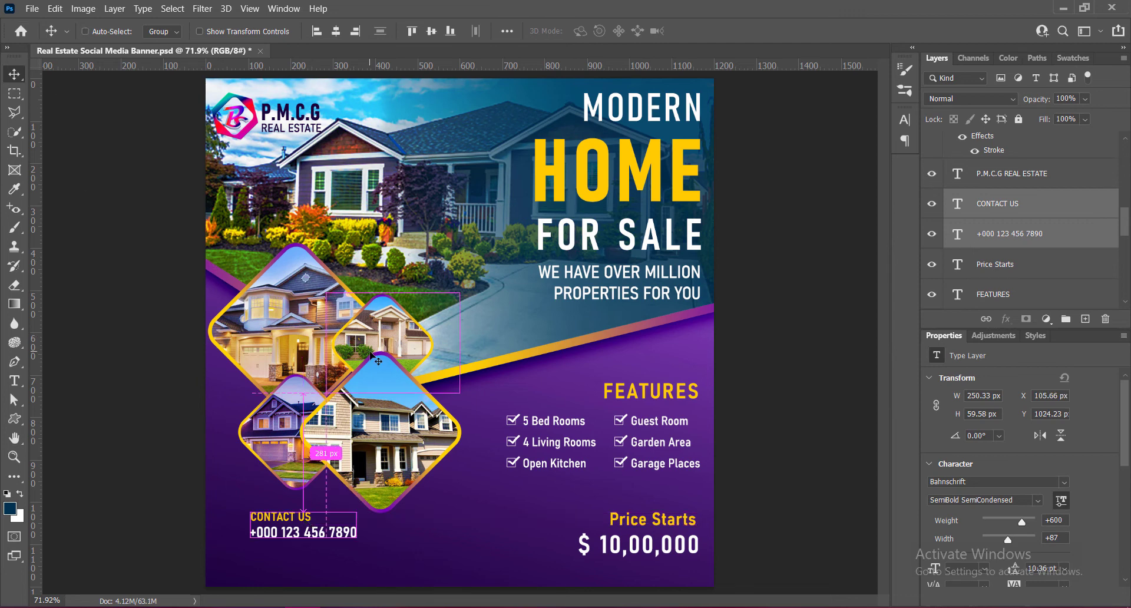
click(829, 306)
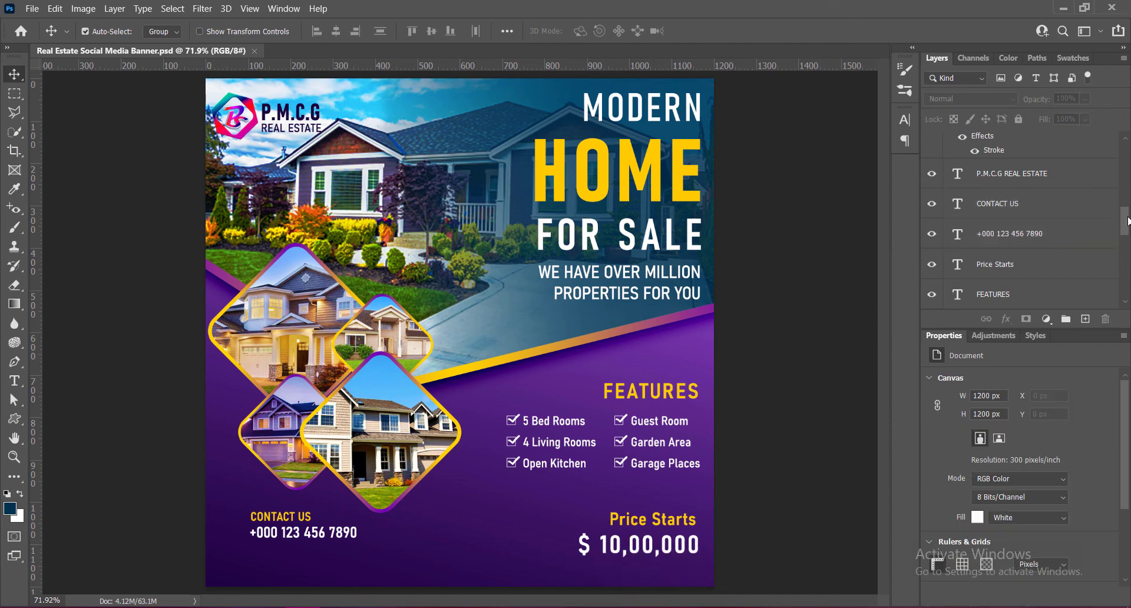
- Add a phone icon custom shape about 62 px in size on a new top layer, left of the contact texts
drag(1127, 217, 1127, 147)
click(1010, 141)
click(1086, 319)
click(15, 419)
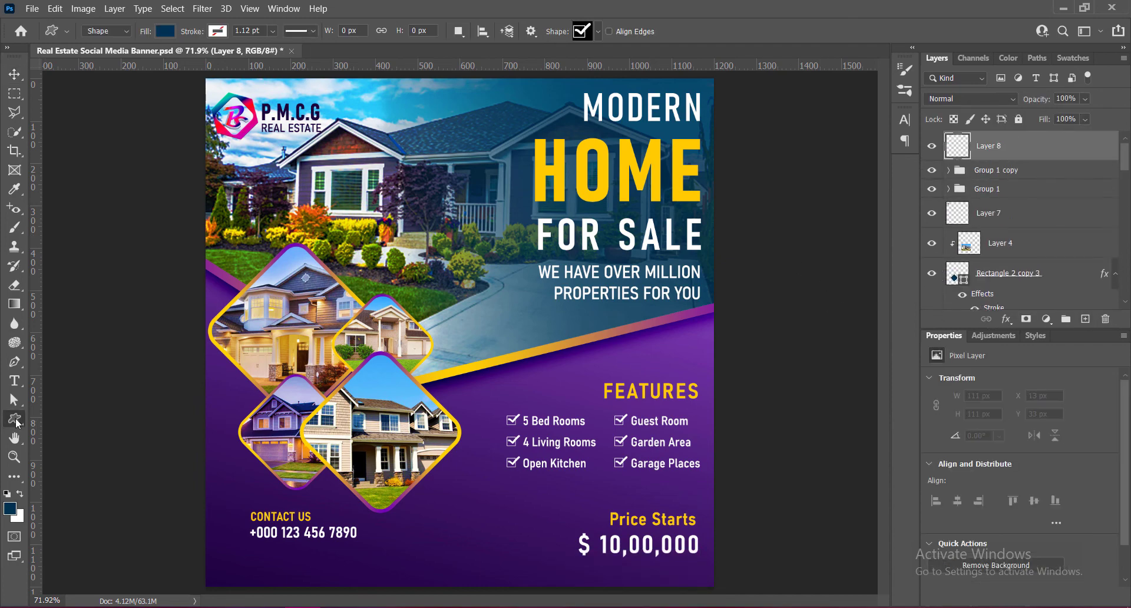
click(598, 32)
drag(797, 236, 798, 157)
double_click(384, 275)
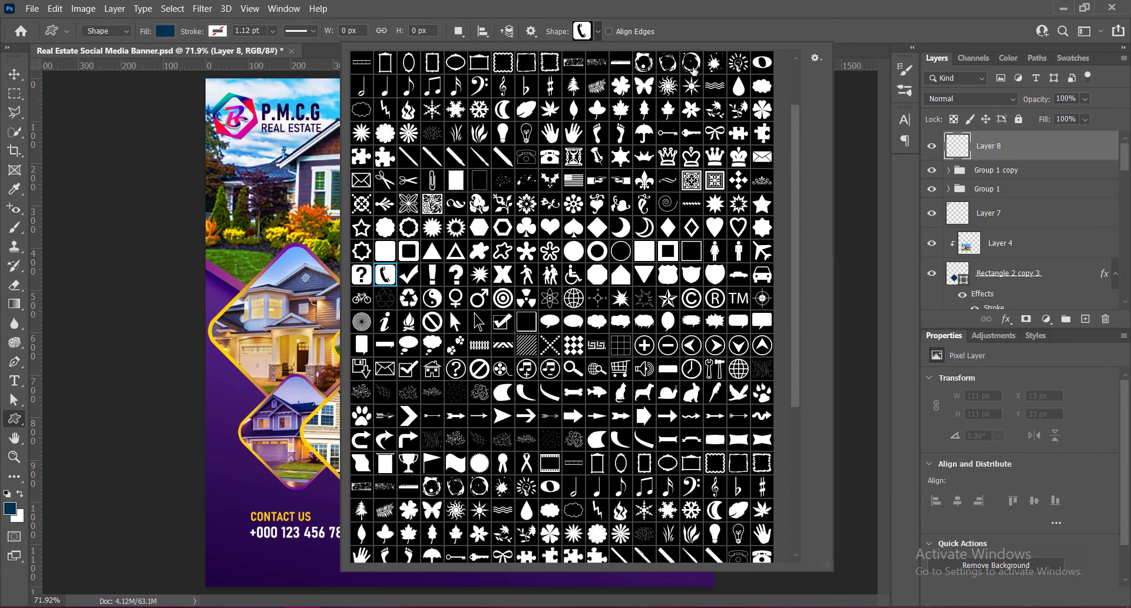
drag(225, 516, 253, 541)
click(21, 77)
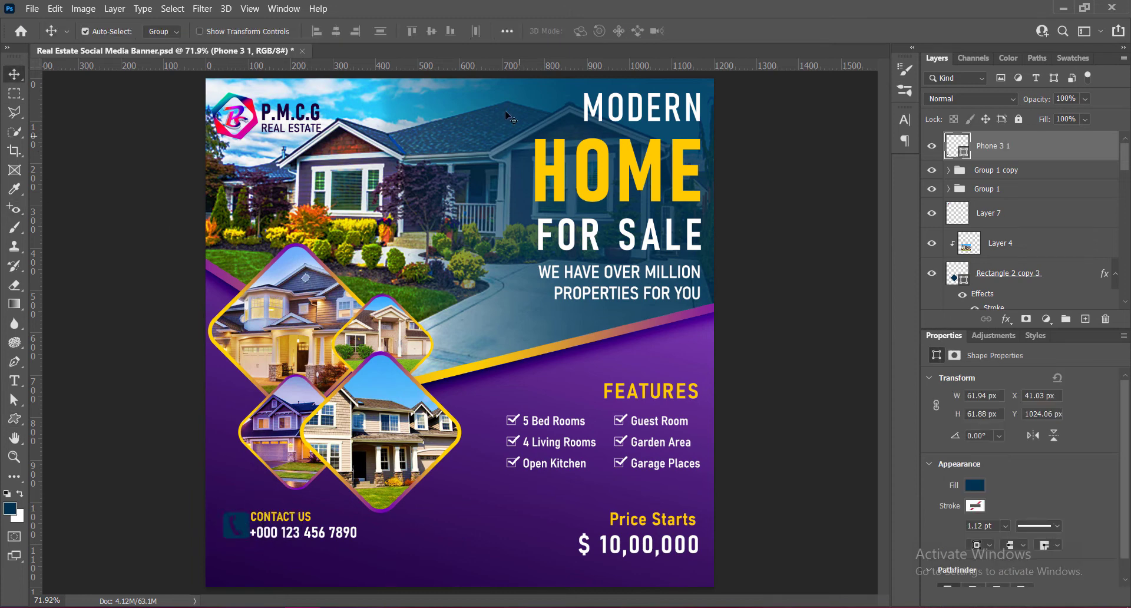
- Change the phone icon's fill colour to white
double_click(953, 147)
click(683, 174)
click(1013, 151)
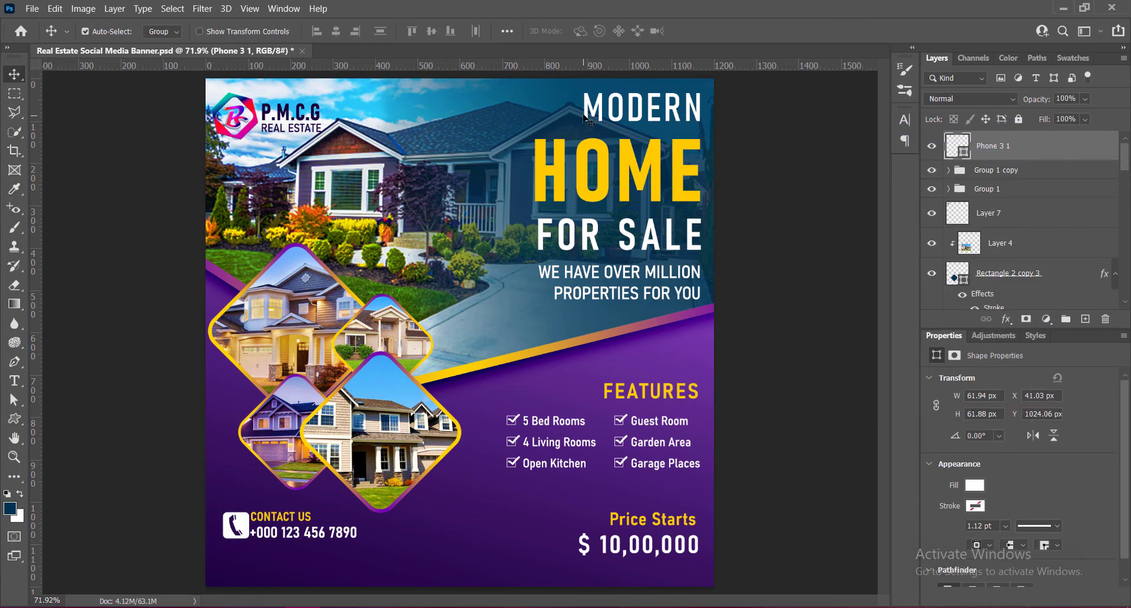
- Shift the phone icon left, away from the contact texts, to about X 30 px, Y 1022 px
drag(251, 520, 236, 519)
key(Left)
key(Left)
key(Left)
key(Left)
key(Left)
key(Left)
key(Left)
key(Left)
key(Left)
key(Left)
key(Left)
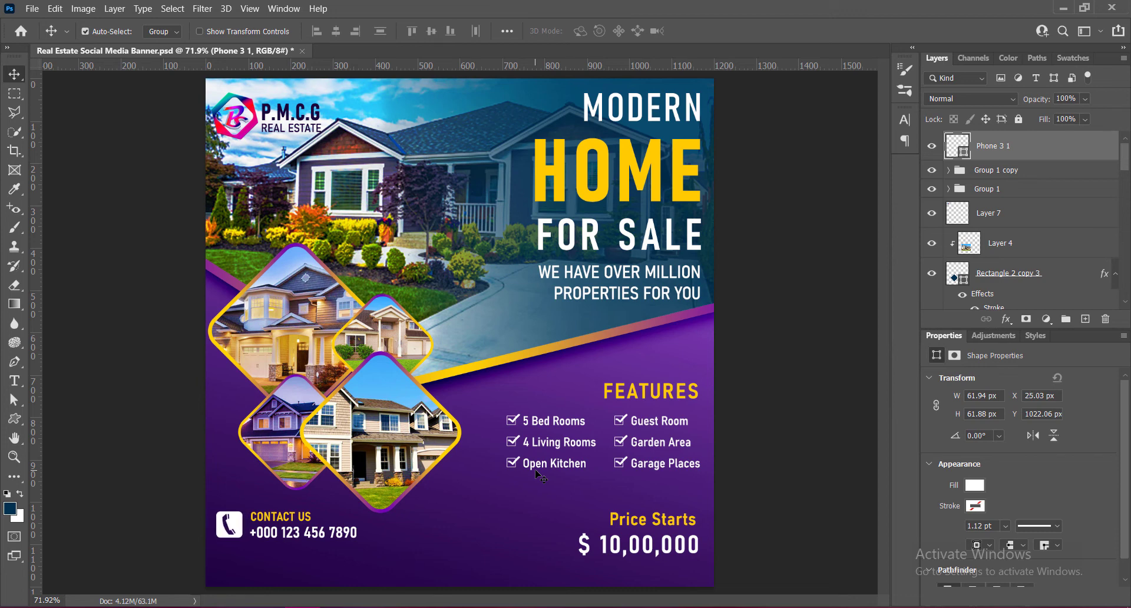
key(Right)
key(Right)
key(Right)
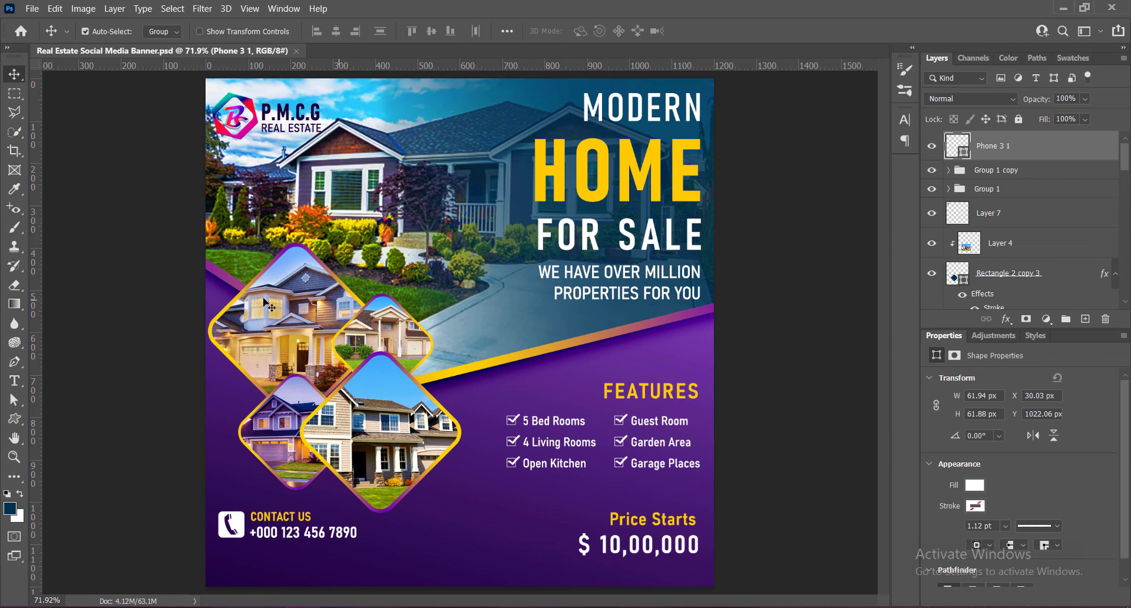
- Draw a rounded rectangle about 324 by 37 px on a new layer below the phone icon and number
click(1085, 319)
drag(14, 418, 69, 416)
click(69, 419)
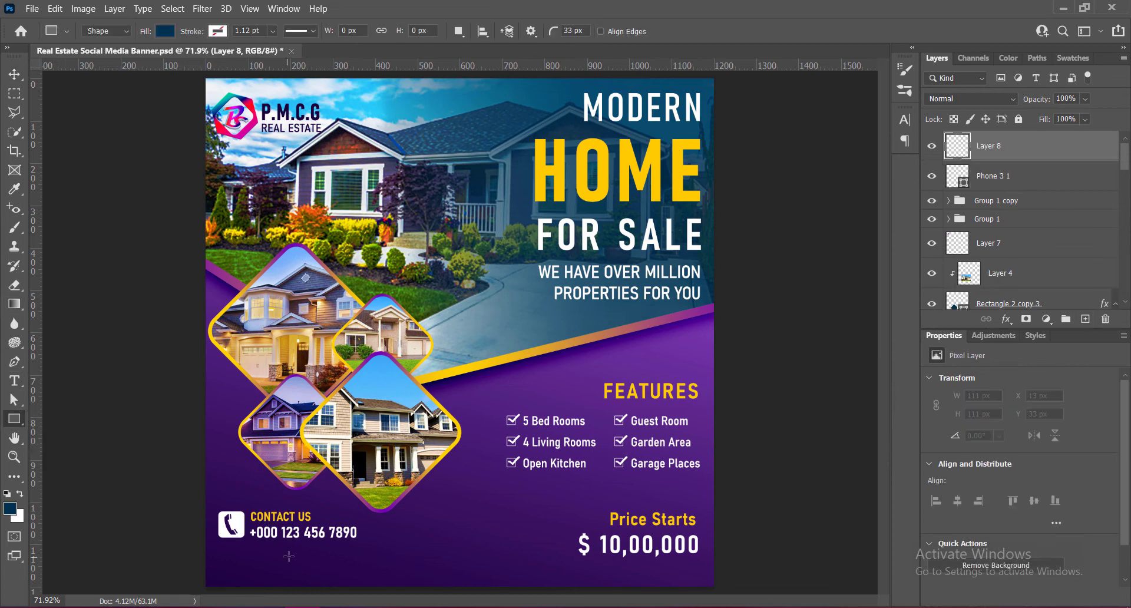
drag(219, 546, 356, 560)
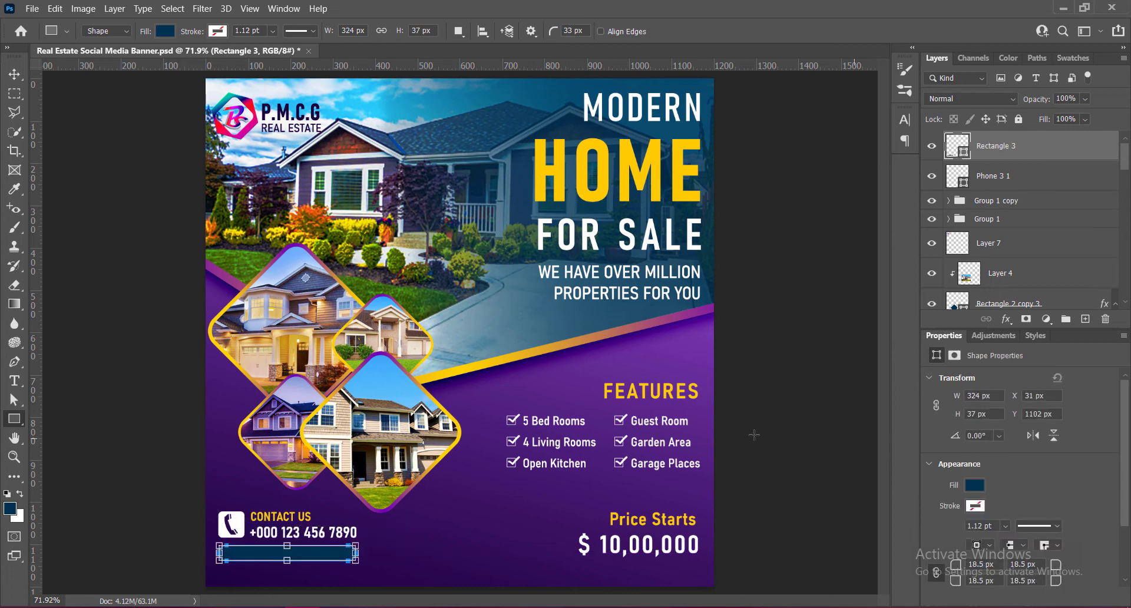
- Give the new rounded rectangle a solid white stroke
click(977, 506)
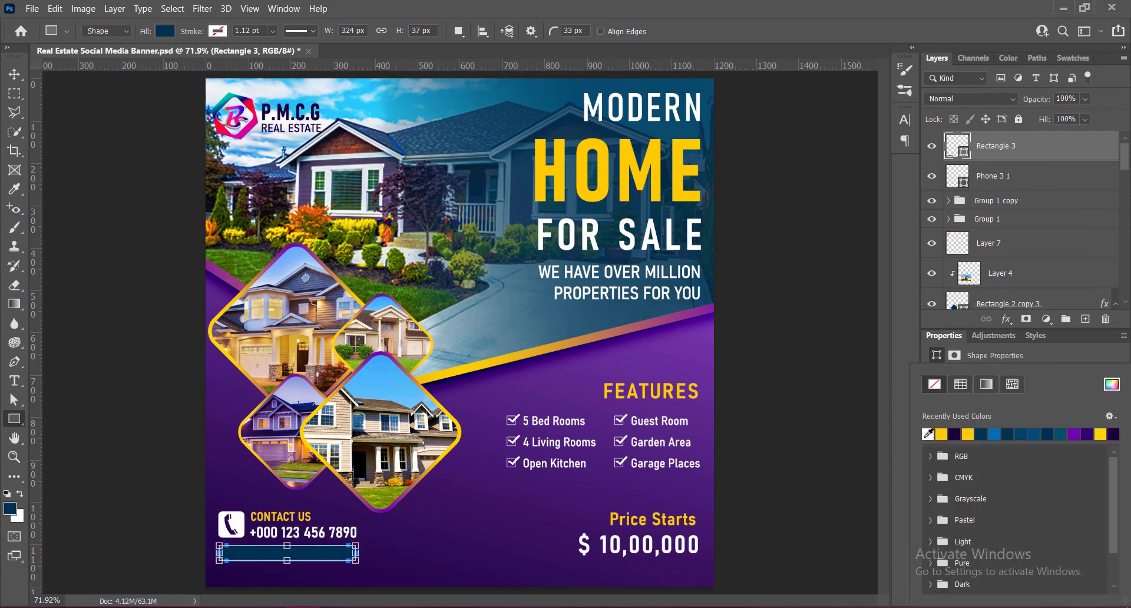
click(961, 384)
click(1112, 384)
click(1000, 153)
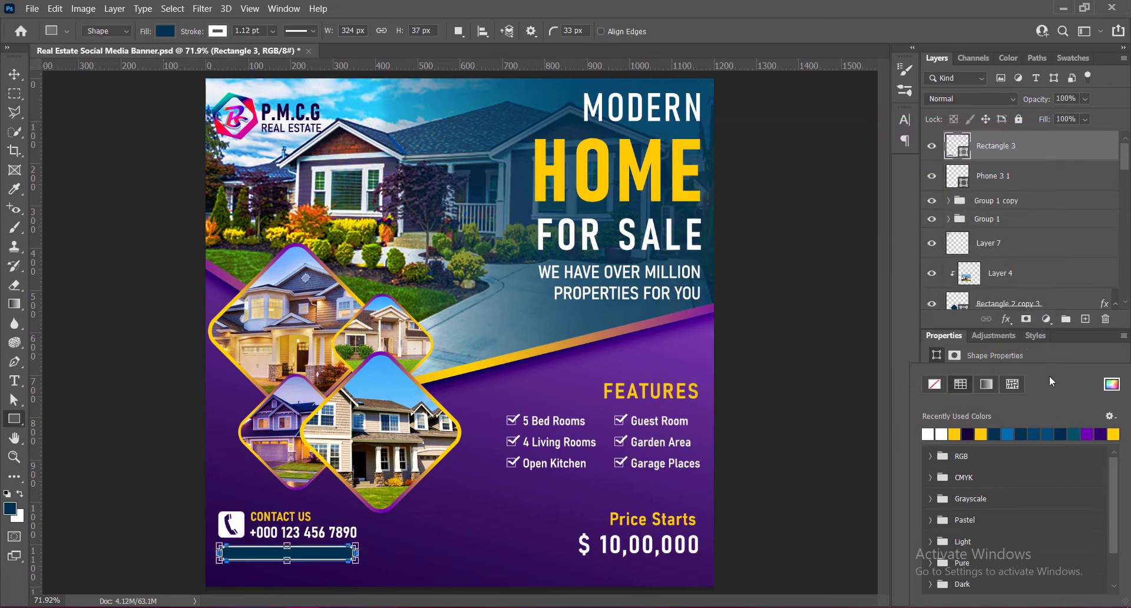
click(904, 355)
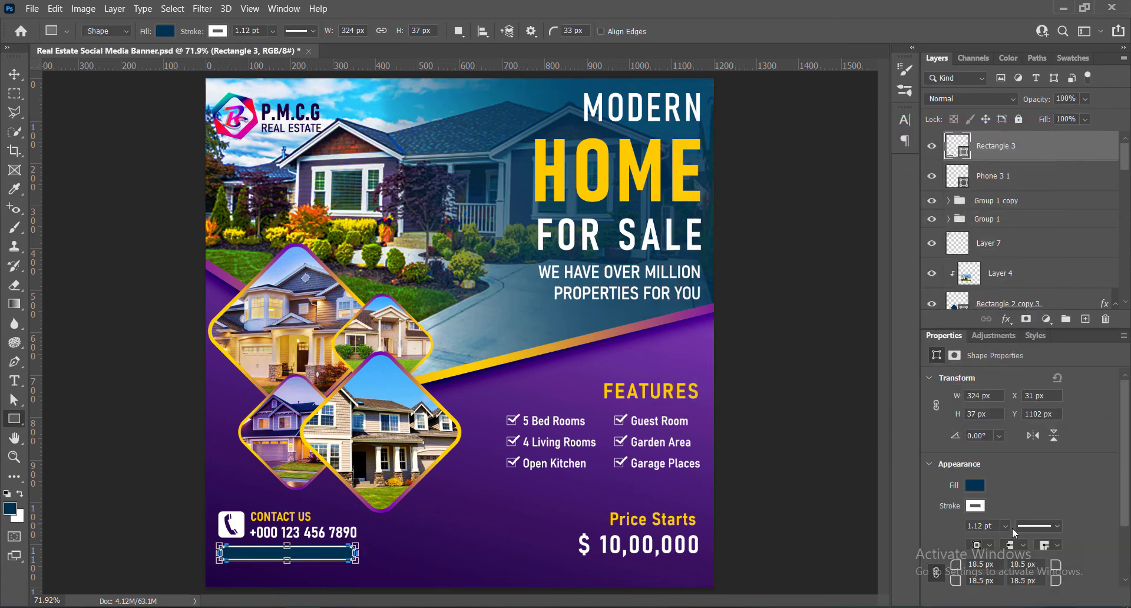
- Set all corner radii of the rectangle below the phone number to 9 px
scroll(1014, 532, down, 2)
click(985, 493)
text(9)
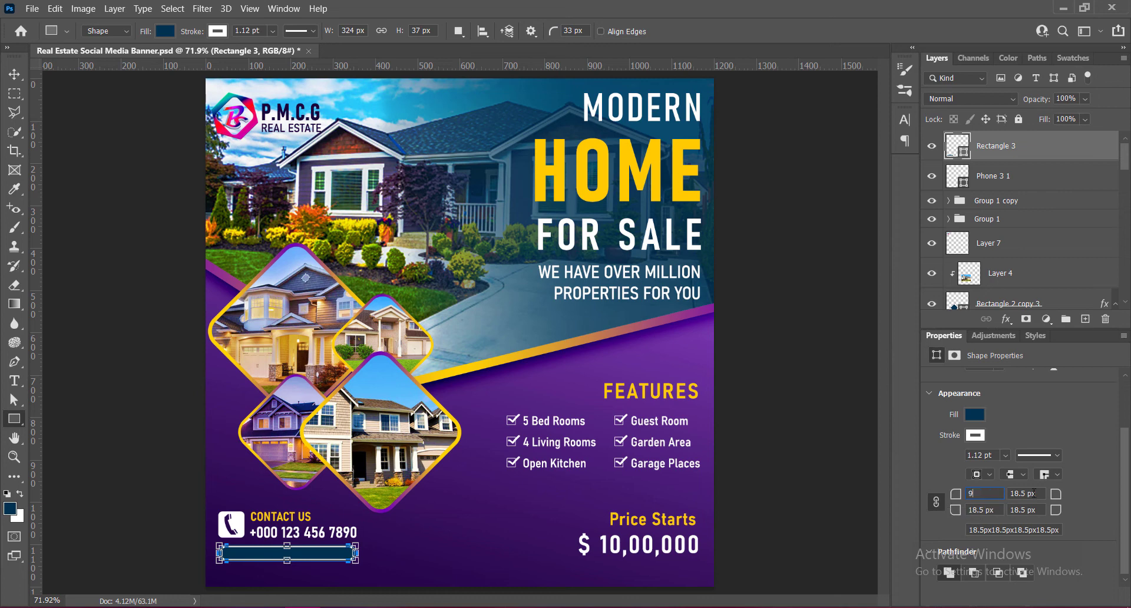
key(Tab)
- Remove the rectangle's fill and set its stroke width to 0.75 pt
click(975, 414)
click(940, 388)
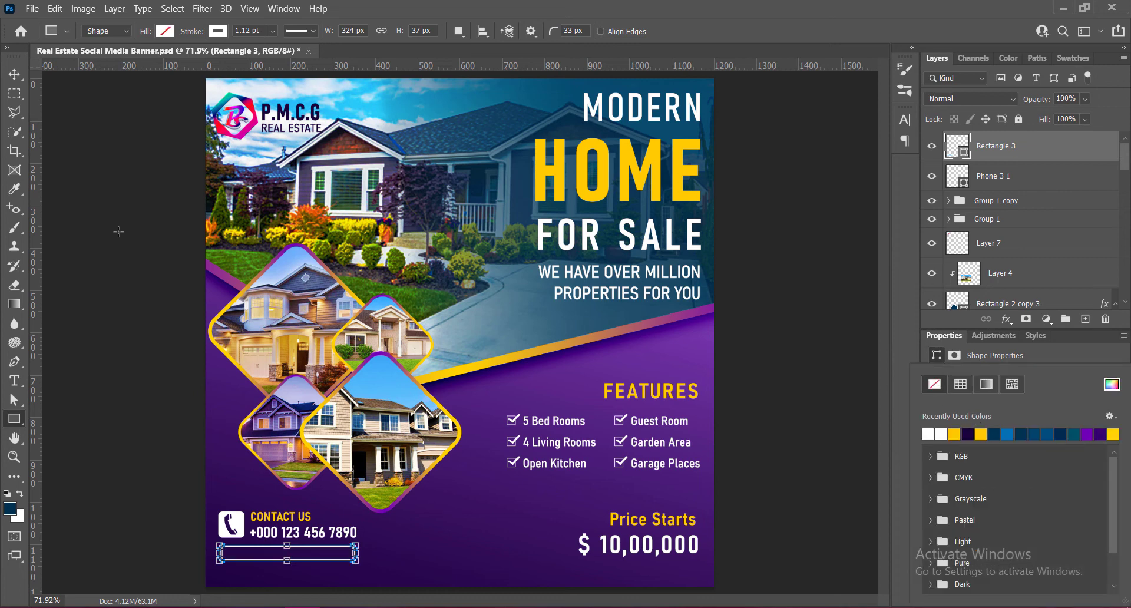
click(15, 76)
click(271, 547)
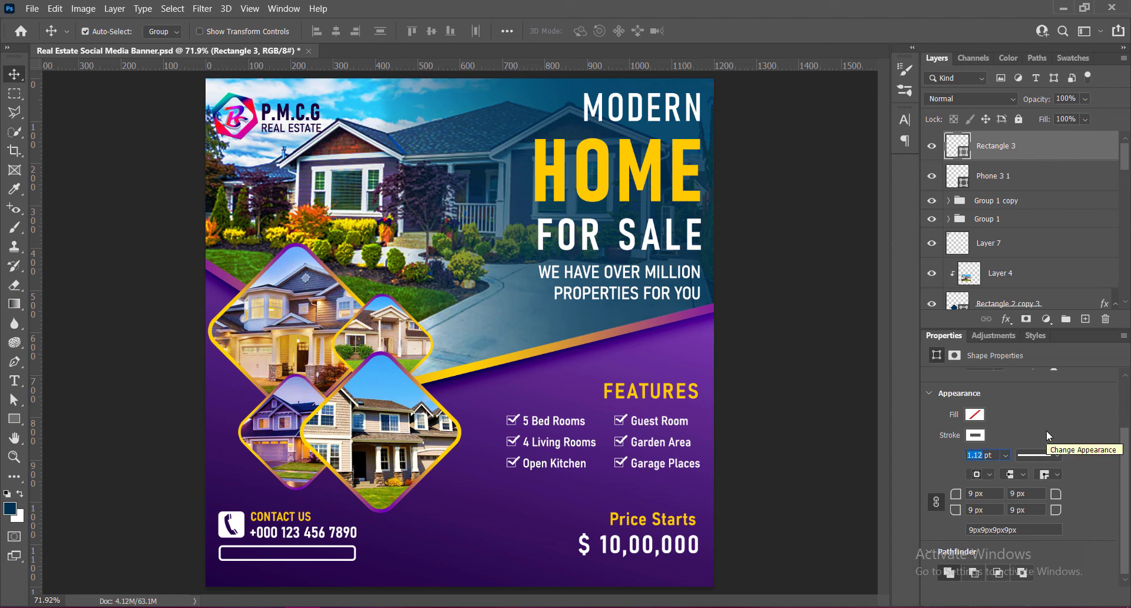
text(0.75)
key(Return)
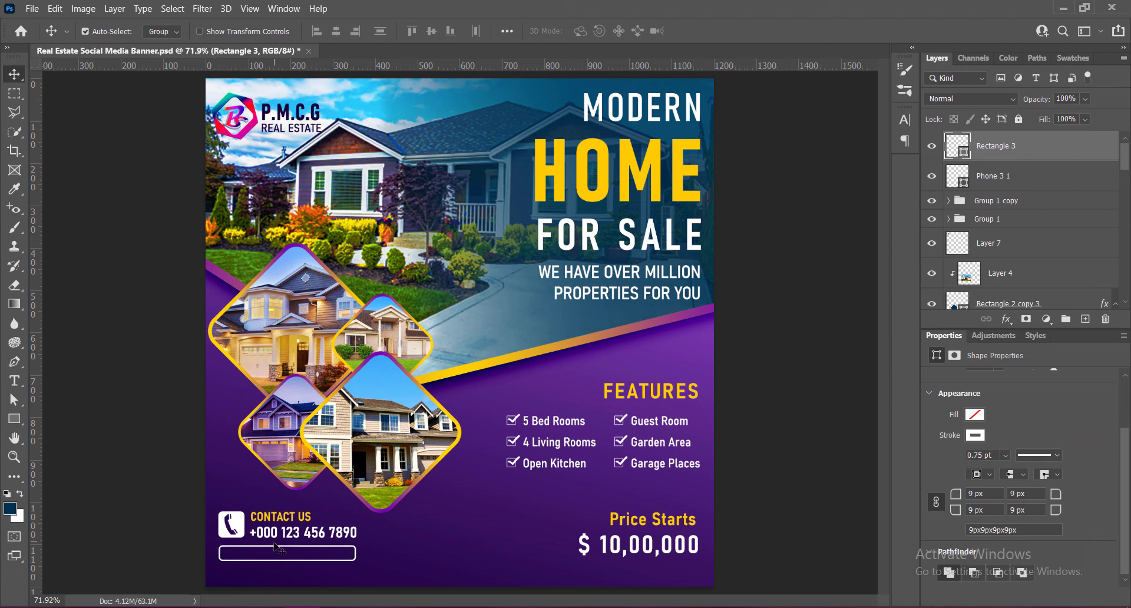
- Move the outlined rectangle up closer to the phone number and widen it to about 327 px
drag(280, 552, 276, 547)
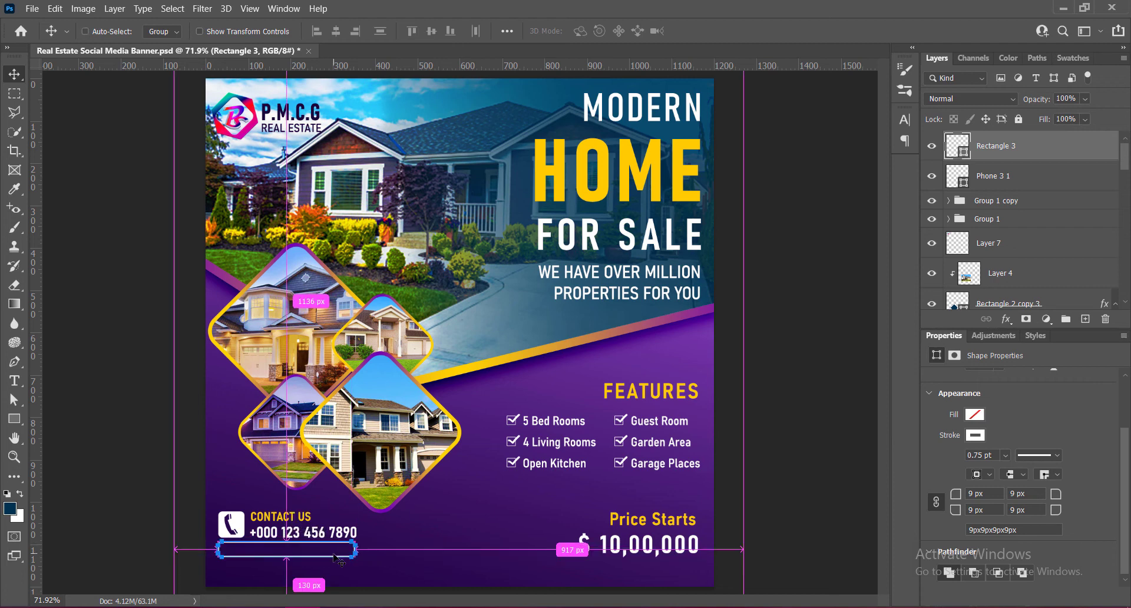
key(ctrl+t)
drag(357, 551, 358, 551)
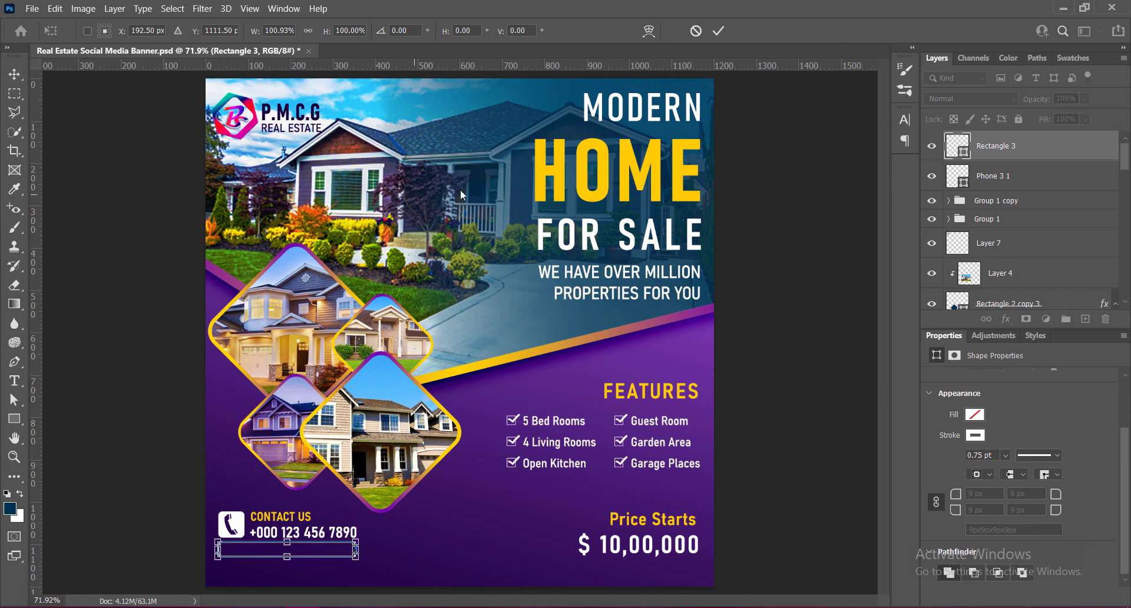
click(719, 31)
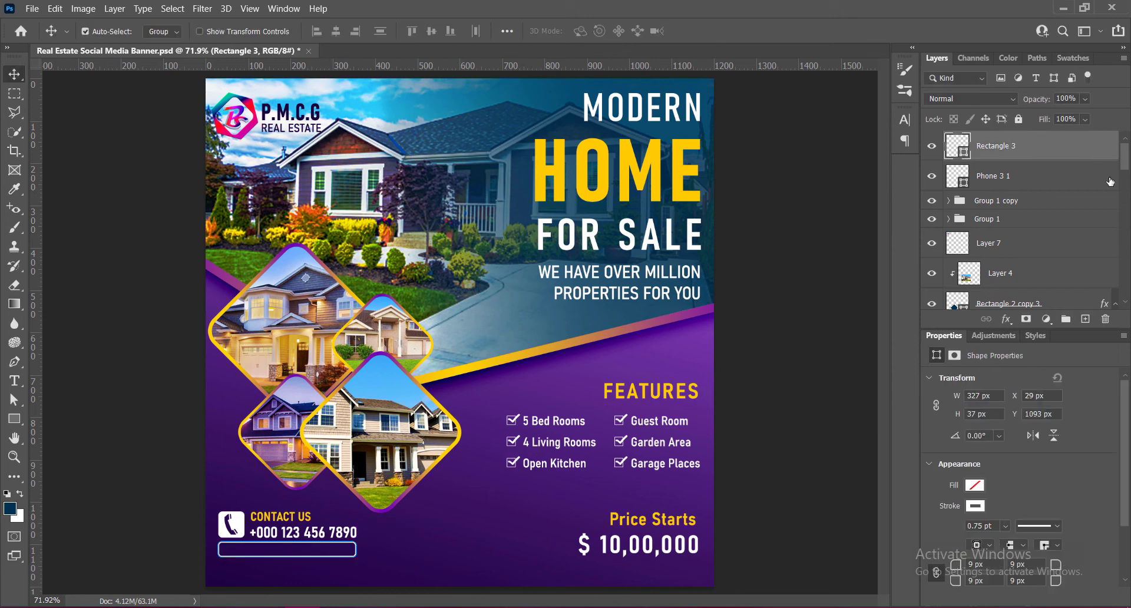
click(1085, 319)
key(t)
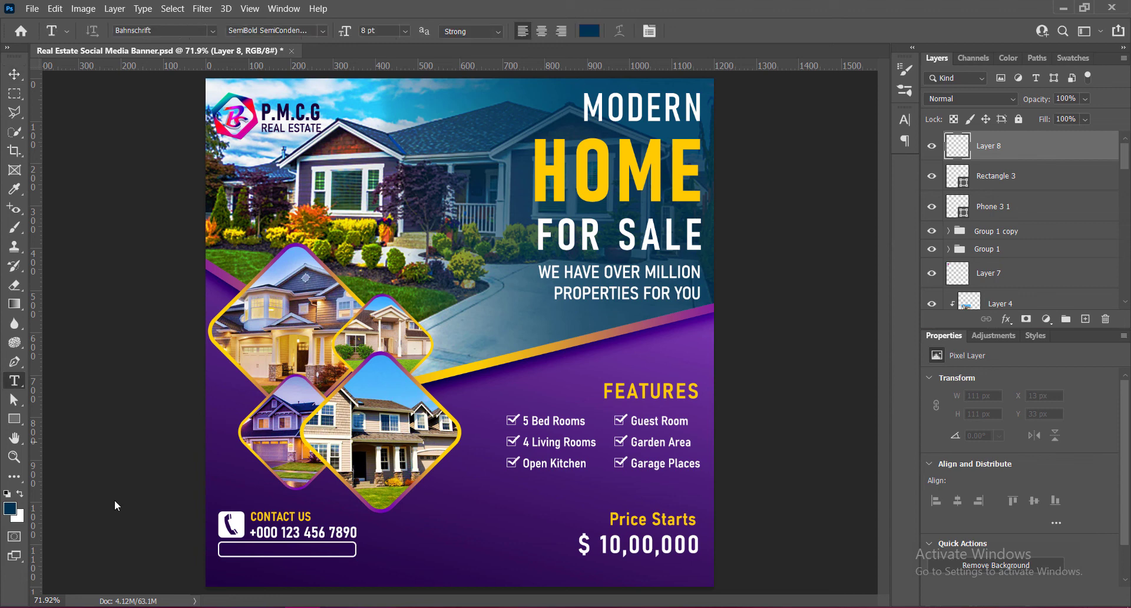
click(228, 557)
text(ww)
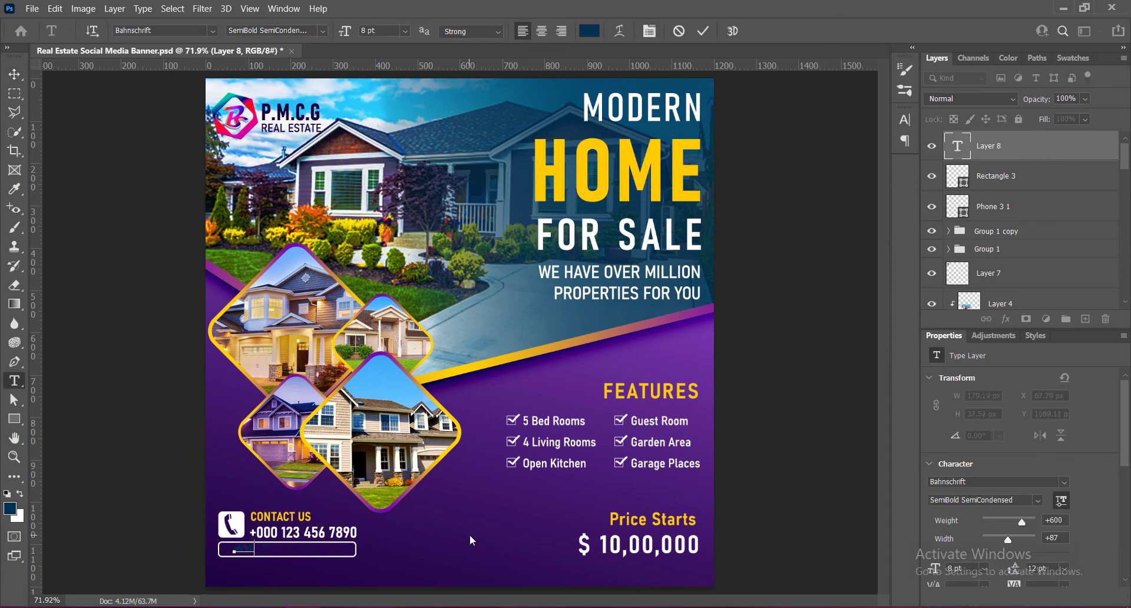
text(w.realestatewebsite.com)
- Colour the whole website text white (ffffff) and set its font style to Condensed
key(ctrl+a)
click(589, 30)
click(672, 172)
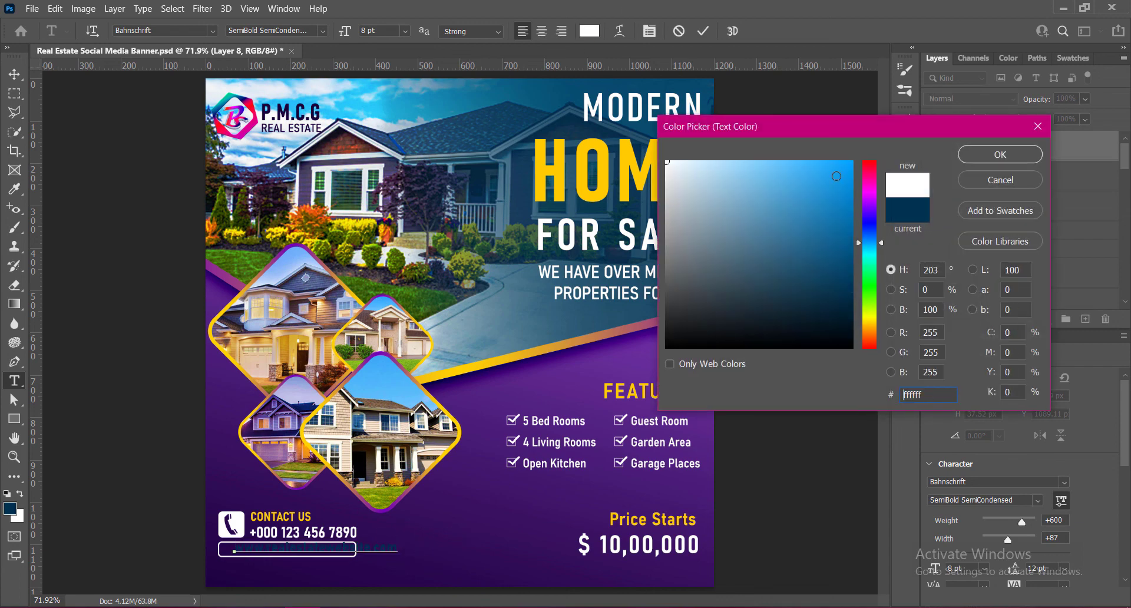
click(966, 156)
click(323, 31)
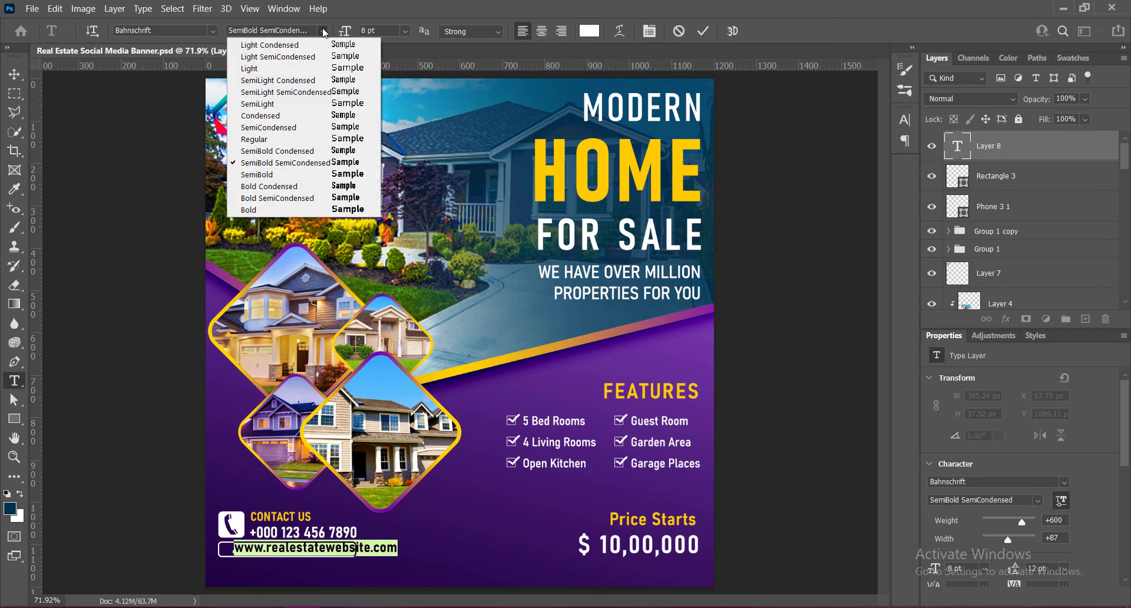
click(263, 116)
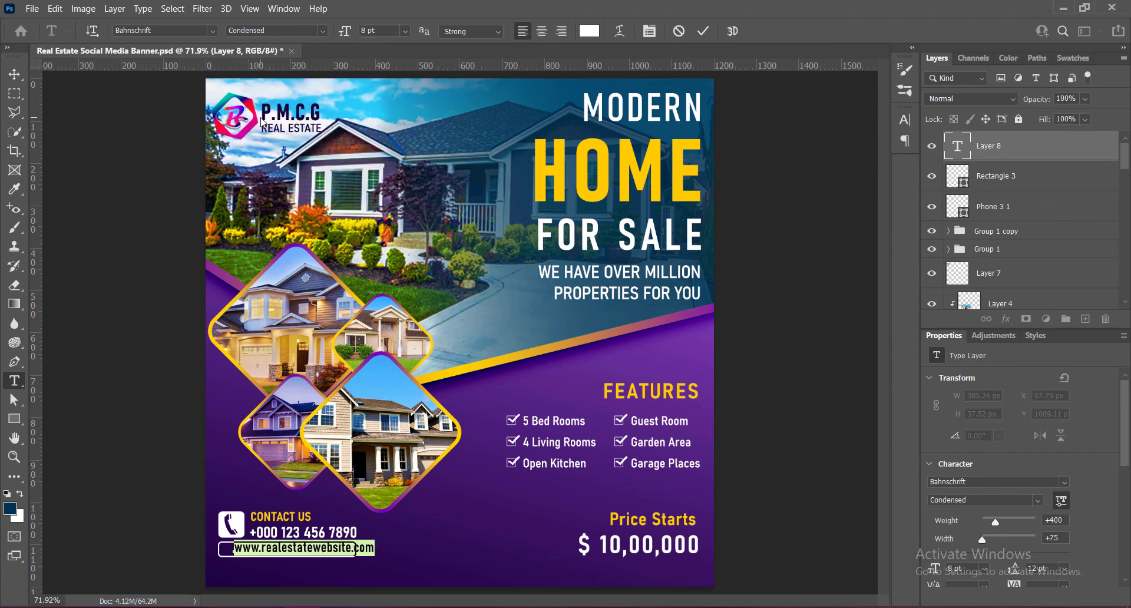
- Set the website text size to 7 pt and commit the text
click(404, 30)
click(377, 43)
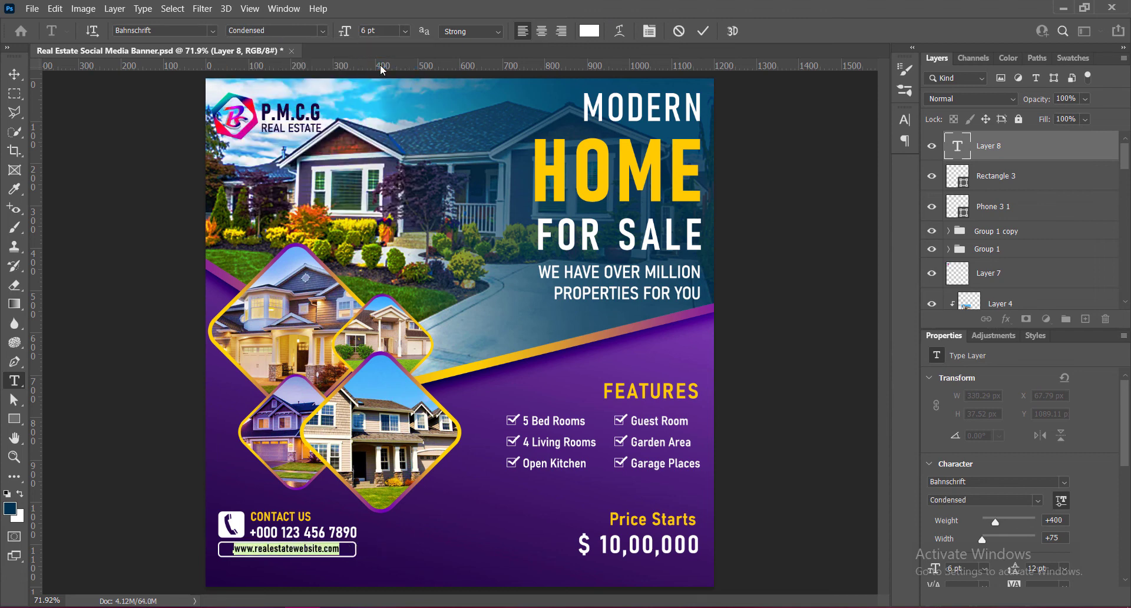
drag(387, 32, 324, 31)
text(7)
key(Return)
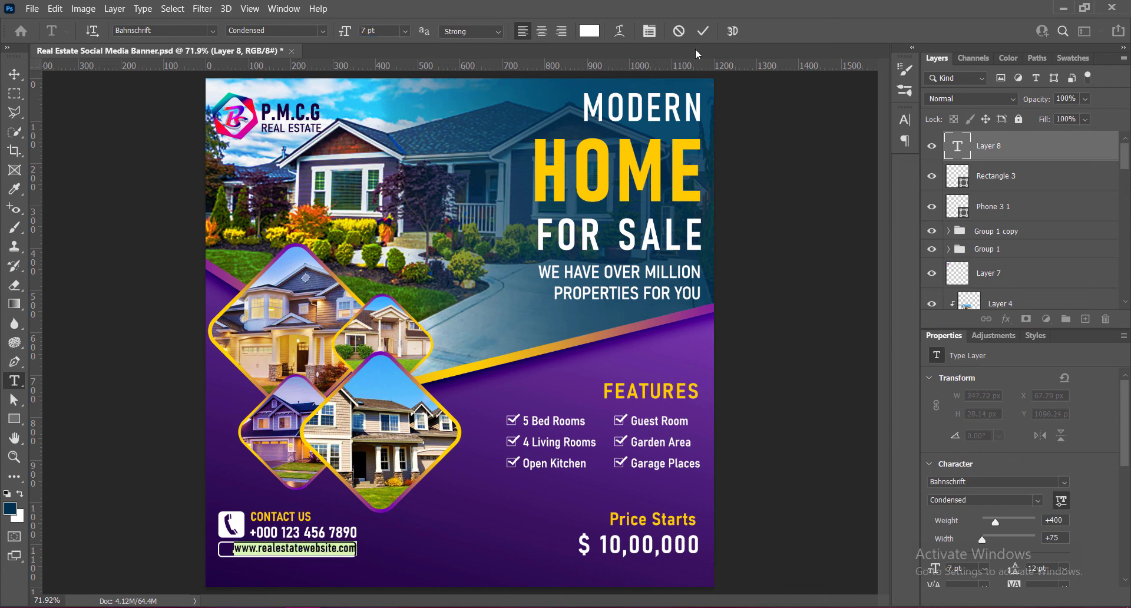
click(703, 31)
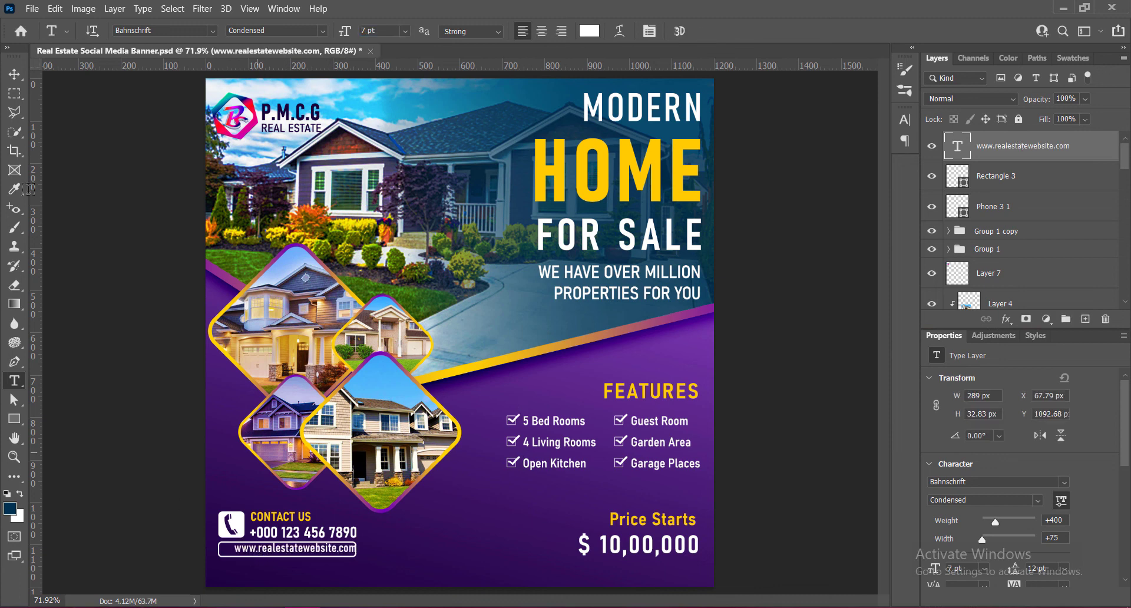
- Nudge the website text left and slightly down to about X 48 px, Y 1095 px, centring it inside the outlined rectangle
key(v)
key(Left)
key(Left)
key(Left)
key(Left)
key(Left)
key(Left)
key(Left)
key(Left)
key(Left)
key(Left)
key(Left)
key(Left)
key(Left)
key(Left)
key(Left)
key(Left)
key(Left)
key(Left)
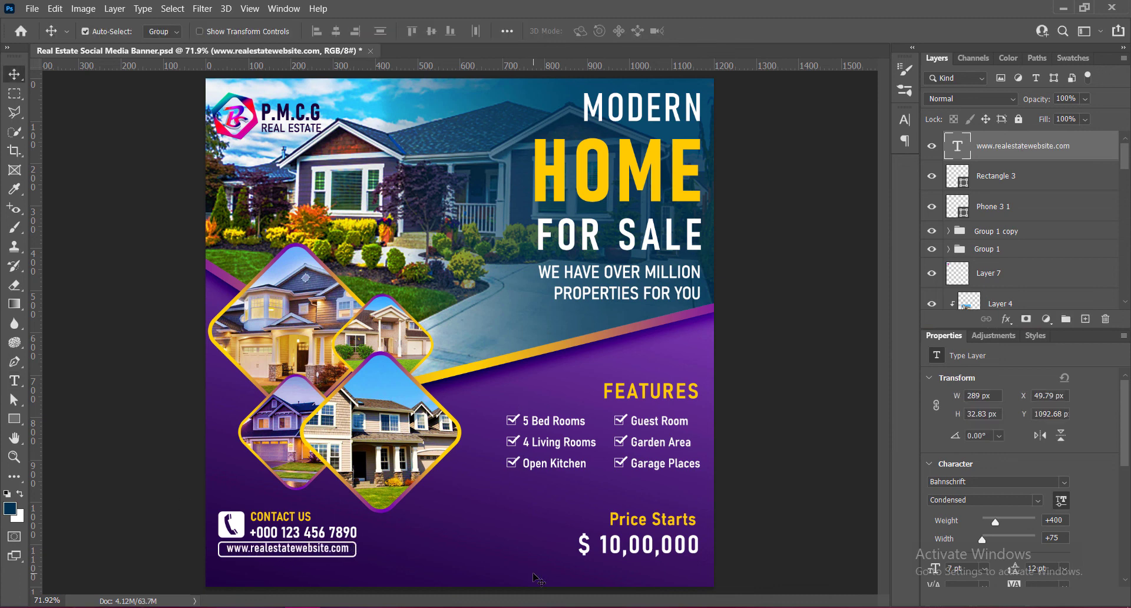
key(Down)
key(Down)
- Fine-tune the website text's position inside the outlined rectangle with 1 px nudges, slightly right and down, and save the document
key(Left)
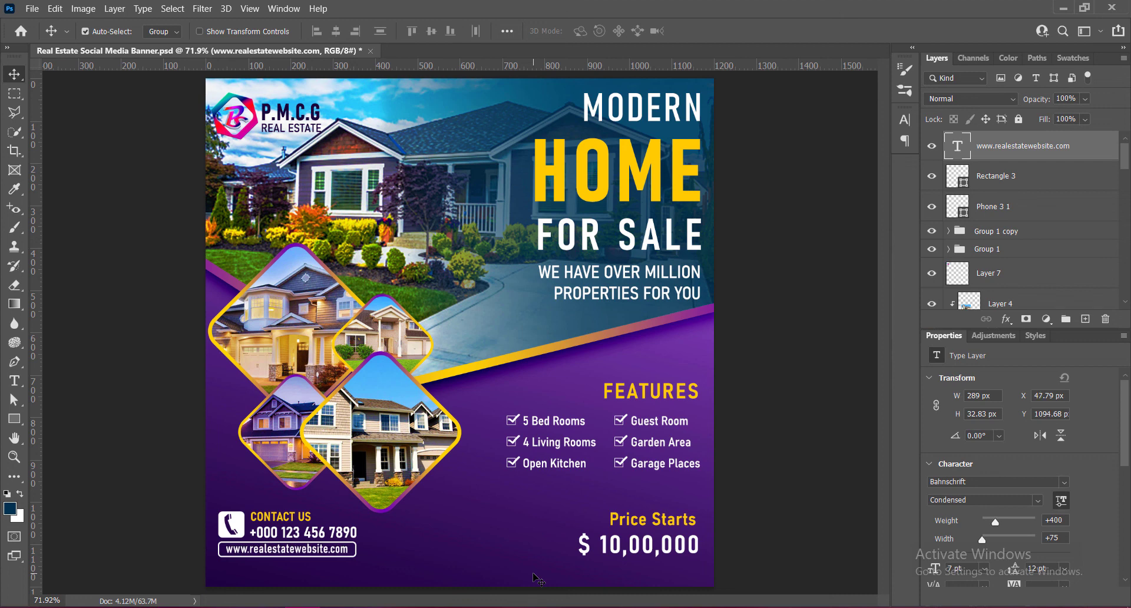
key(Left)
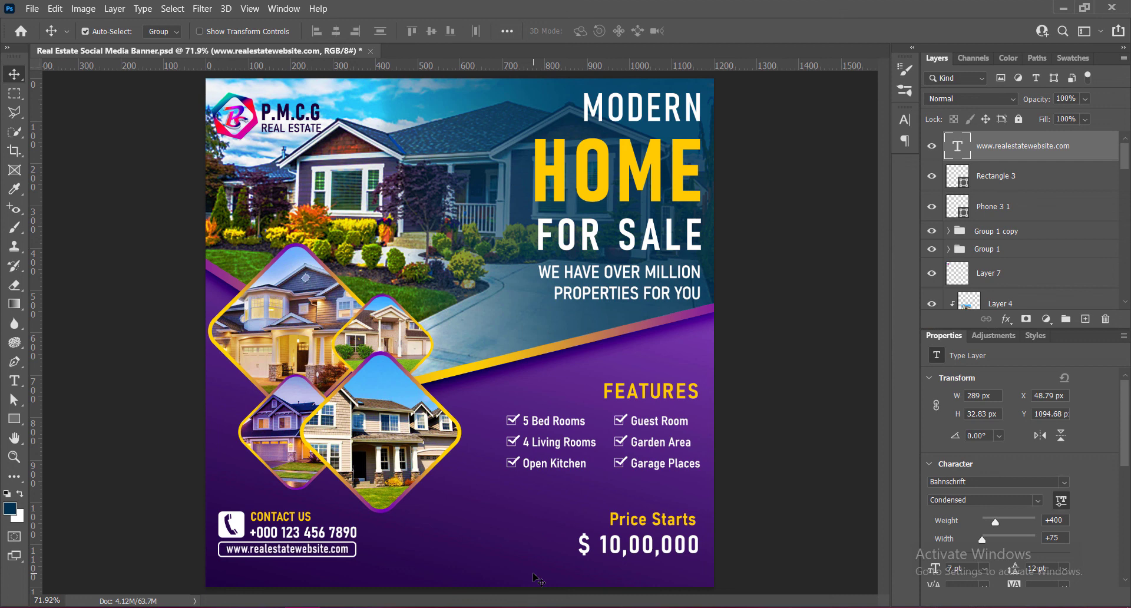
key(Right)
key(Down)
key(ctrl+s)
- Check the bottom margin below the website's outlined rectangle with a temporary horizontal guide and remove the guide
drag(483, 69, 550, 567)
click(999, 177)
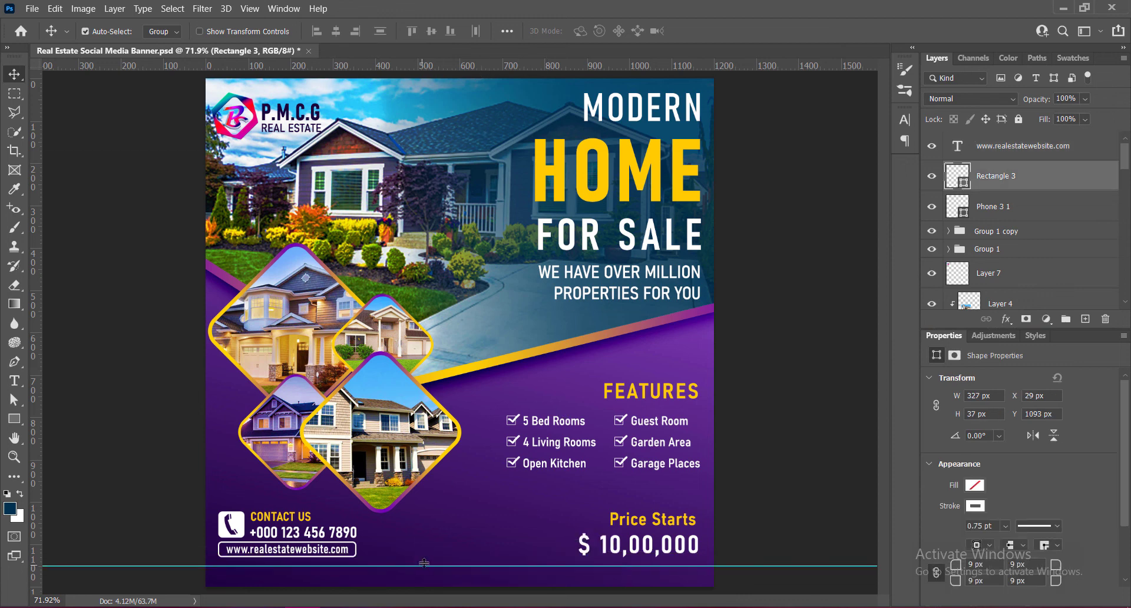
drag(425, 567, 454, 69)
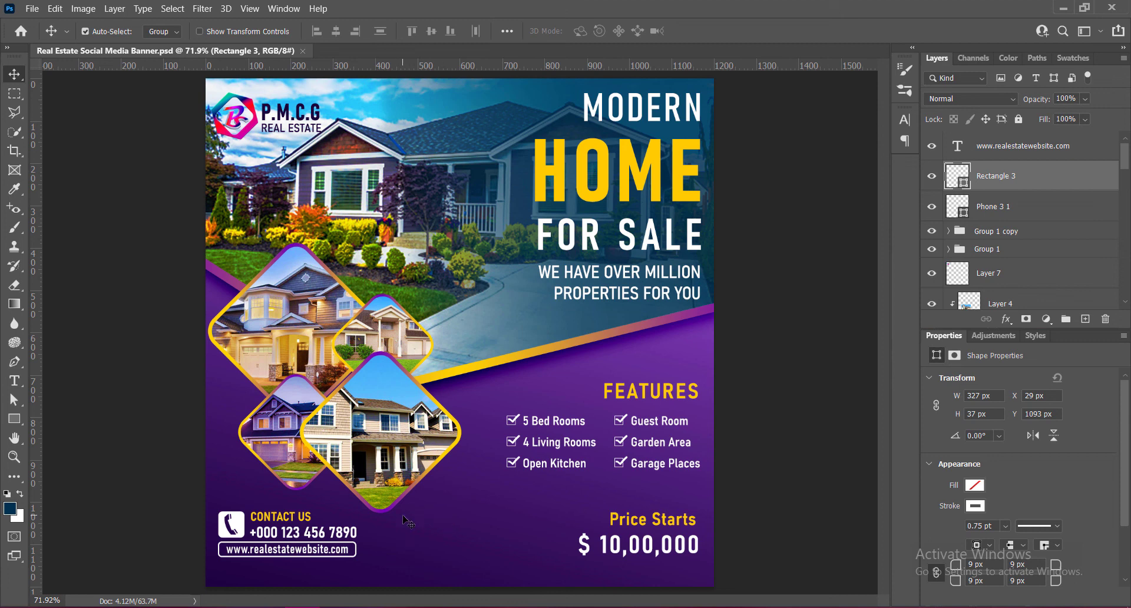
- Nudge the phone number text up 2 px to about Y 1051 px and save the document
click(266, 536)
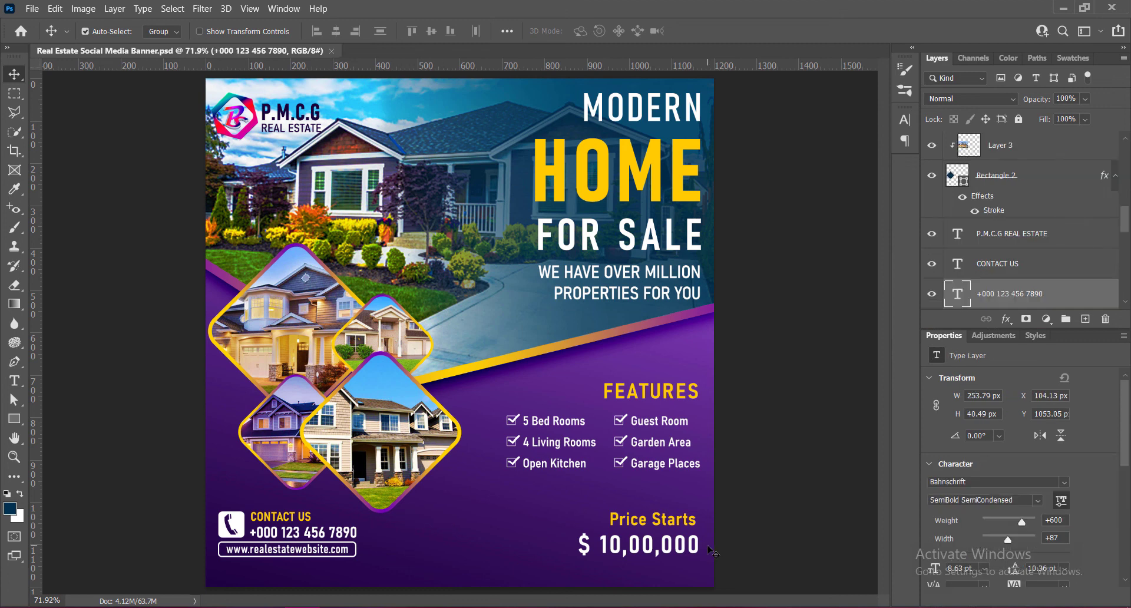
key(Up)
key(Up)
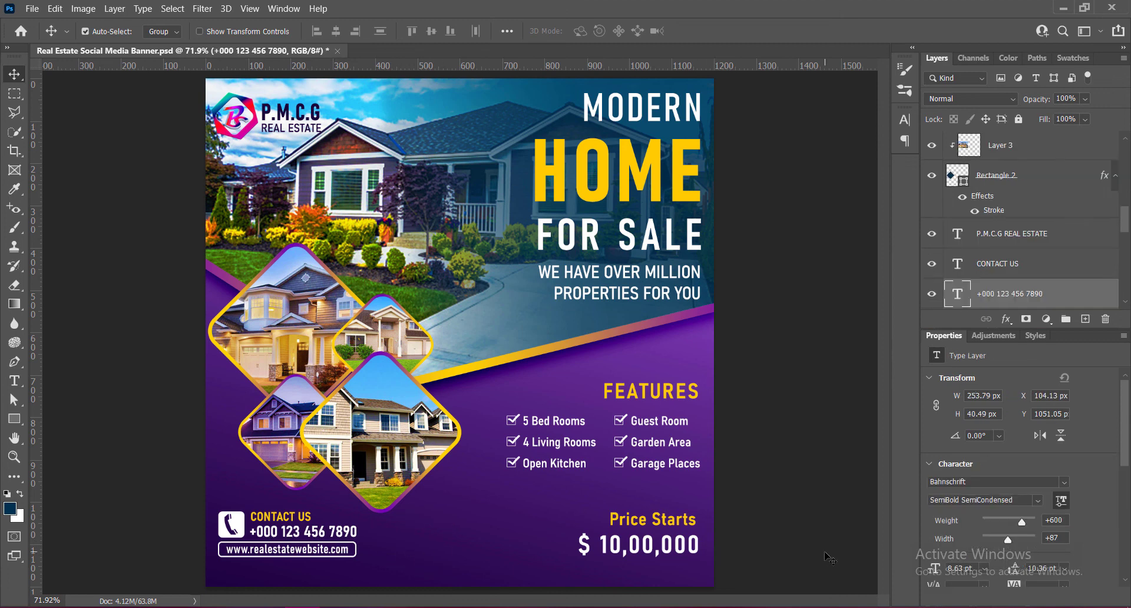
key(ctrl+s)
- Nudge the FEATURES heading down to about Y 718 px, closer to the checklist below it, and save the document
scroll(461, 331, down, 3)
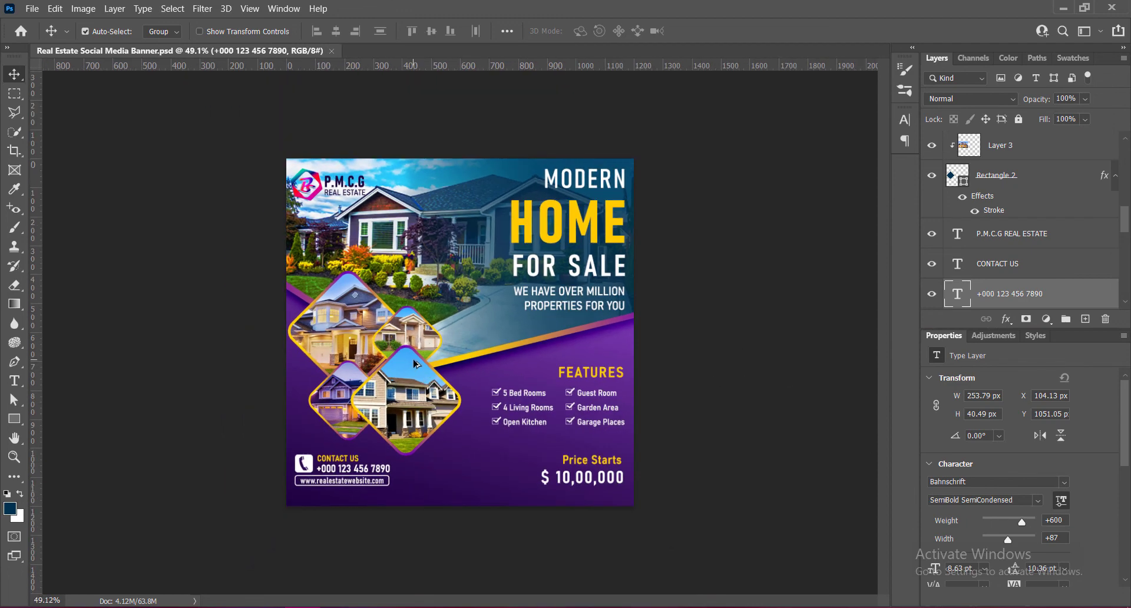
scroll(416, 364, up, 3)
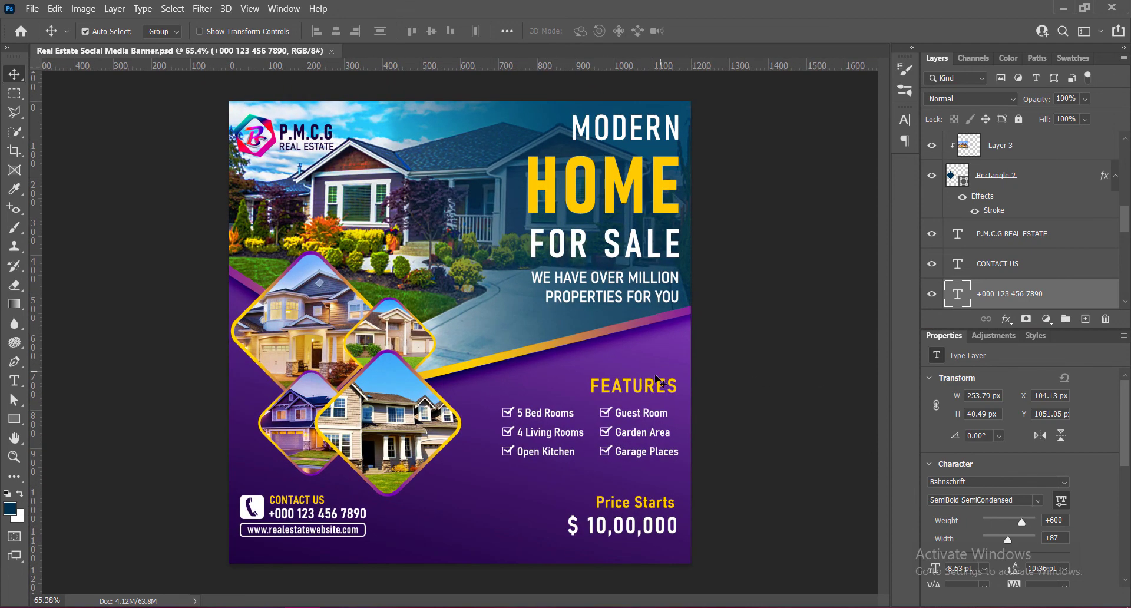
click(648, 389)
key(Down)
key(Down)
key(Down)
key(Down)
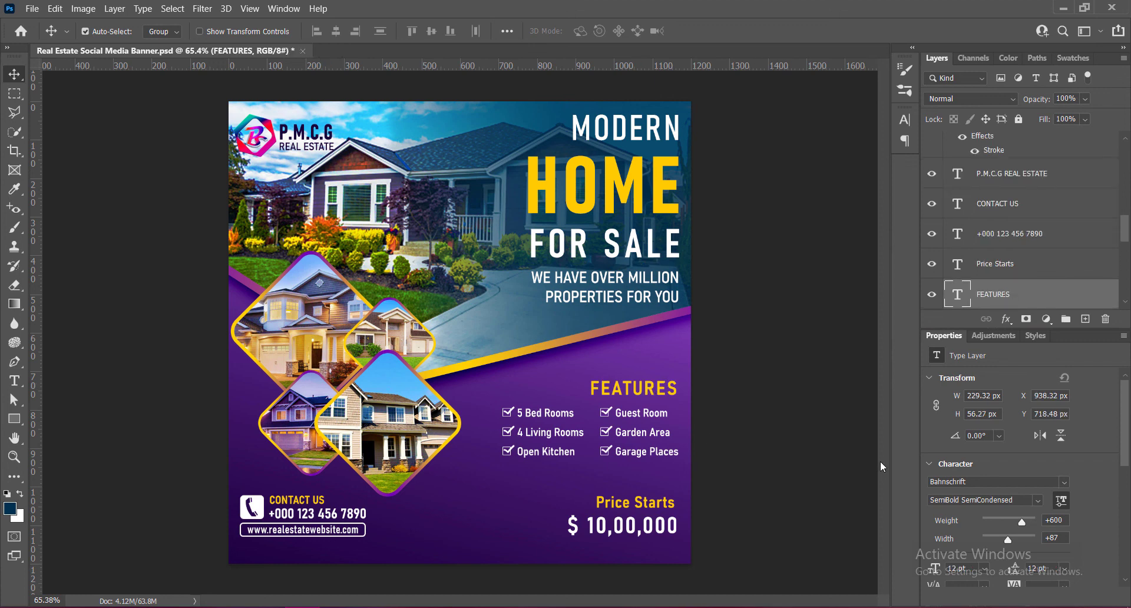
key(Up)
key(Down)
key(ctrl+s)
scroll(478, 323, down, 2)
scroll(478, 327, up, 2)
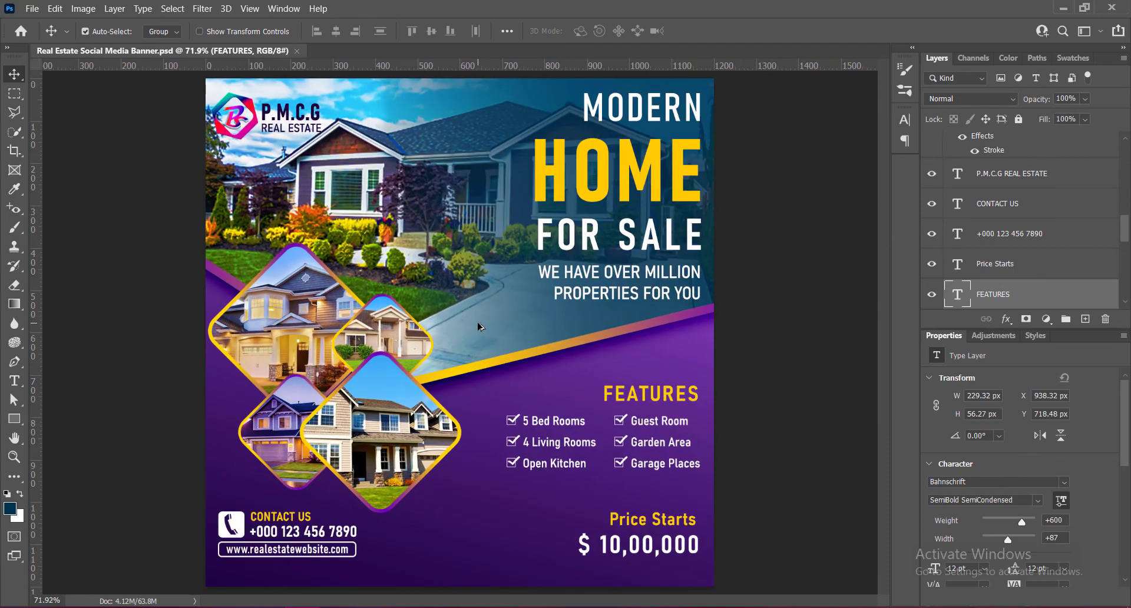